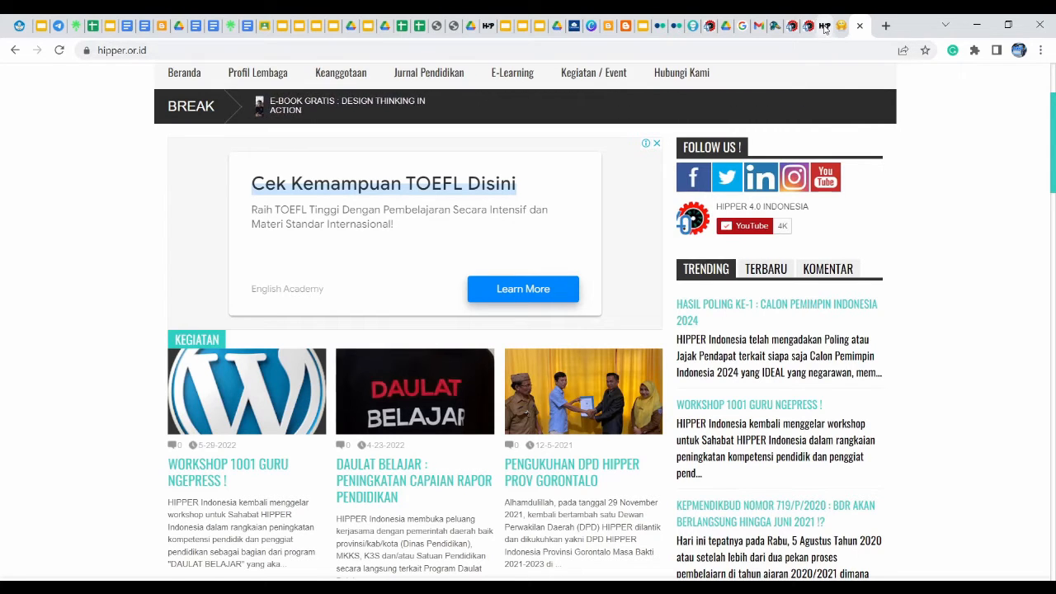
Switch Chrome from the hipper.or.id site to the h5p.org home page
{"action": "left_click", "coordinate": [825, 27]}
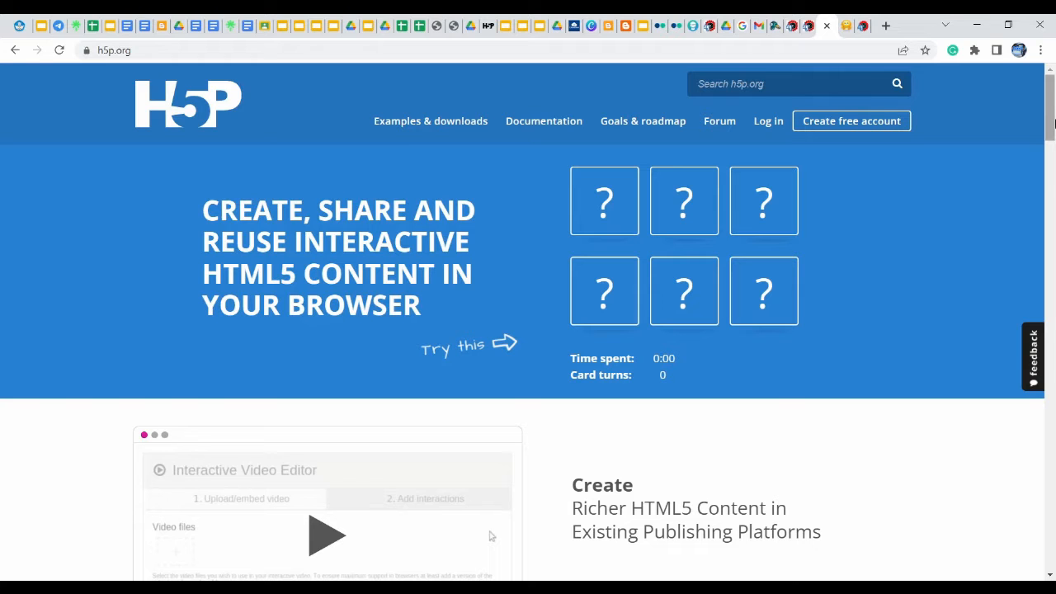
Scroll the h5p.org home page and open the 'Get started with H5P' guide
{"action": "mouse_move", "coordinate": [1054, 122]}
{"action": "left_mouse_down"}
{"action": "mouse_move", "coordinate": [1054, 154]}
{"action": "mouse_move", "coordinate": [1054, 113]}
{"action": "left_mouse_up"}
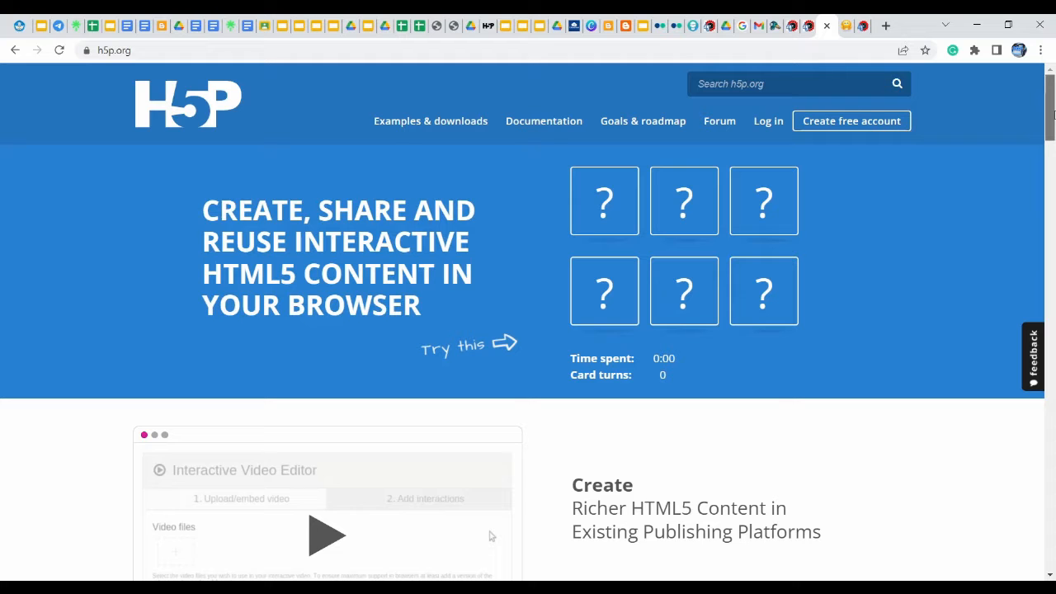
{"action": "left_click_drag", "start_coordinate": [1052, 112], "coordinate": [1053, 193]}
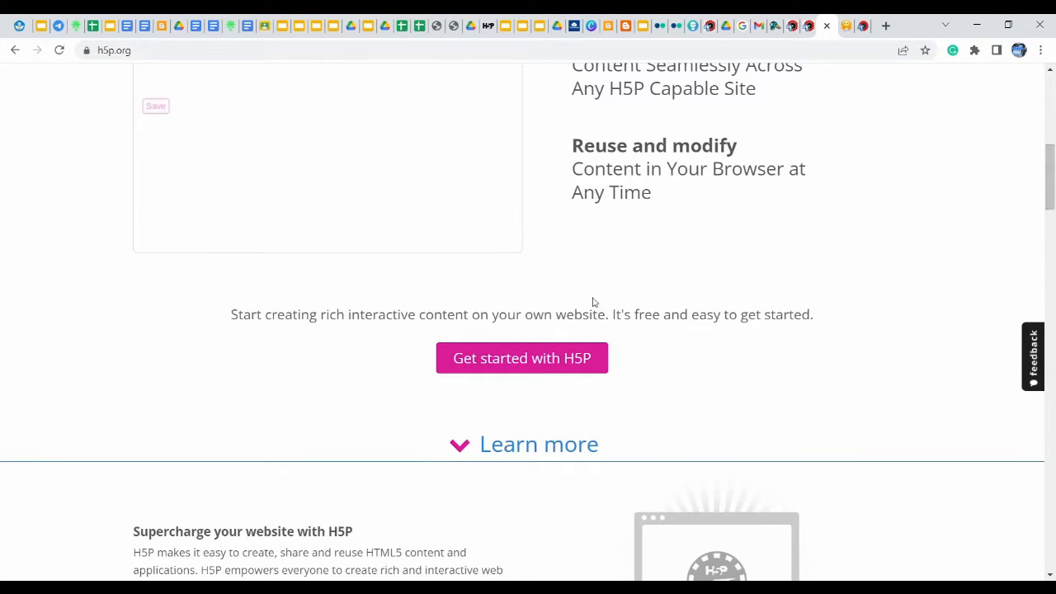
{"action": "left_click", "coordinate": [477, 372]}
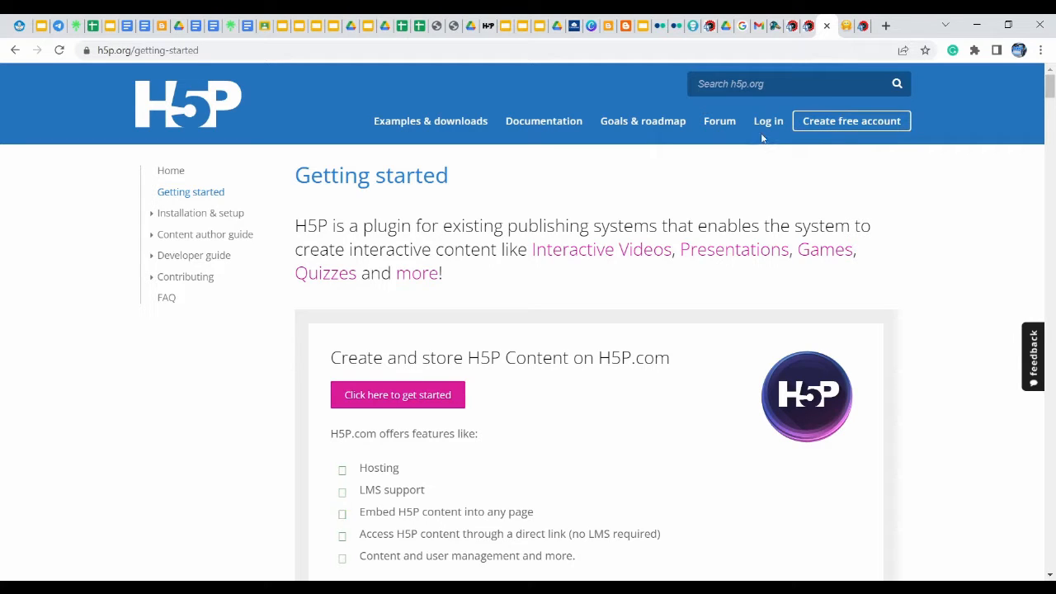
Open the 'Create free account' registration form from the top navigation
{"action": "left_click", "coordinate": [847, 125]}
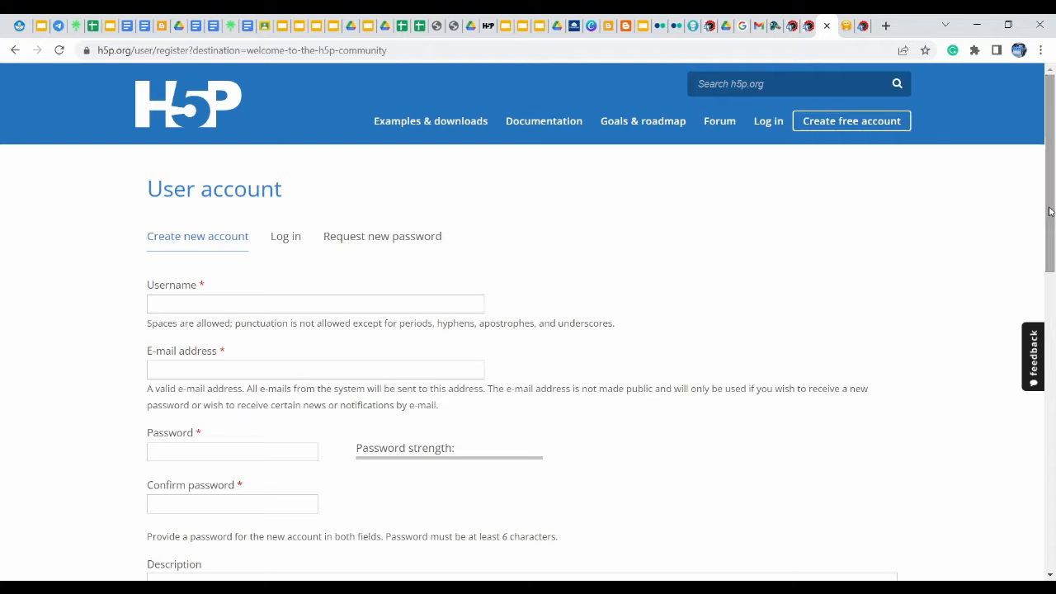
Enter the new account's username and e-mail address in the registration form
{"action": "left_click", "coordinate": [219, 303]}
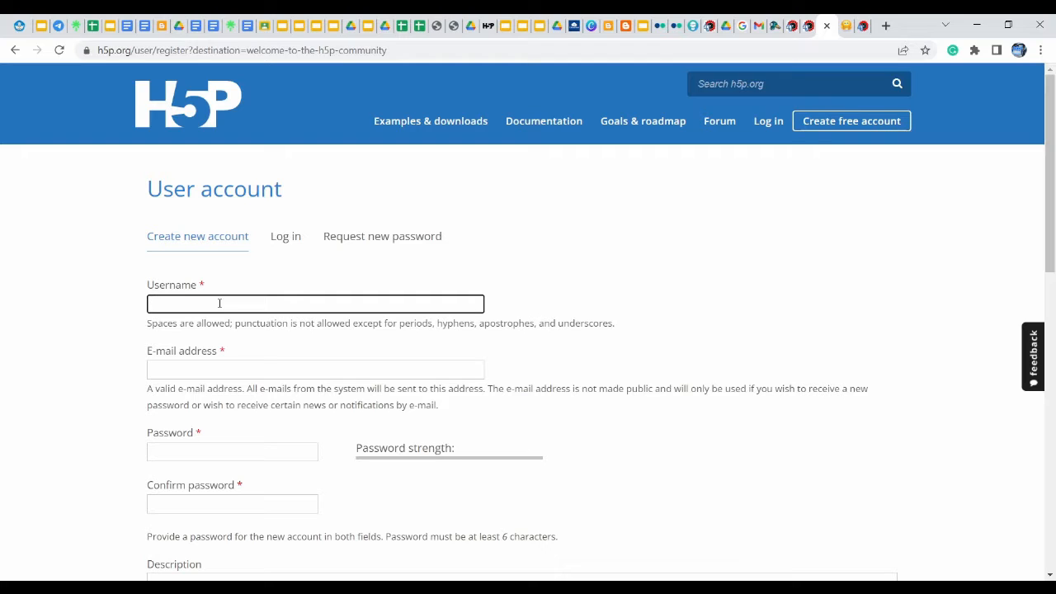
{"action": "type", "text": "Peserta NGEPRESS"}
{"action": "key", "text": "BackSpace"}
{"action": "key", "text": "BackSpace"}
{"action": "left_click", "coordinate": [254, 369]}
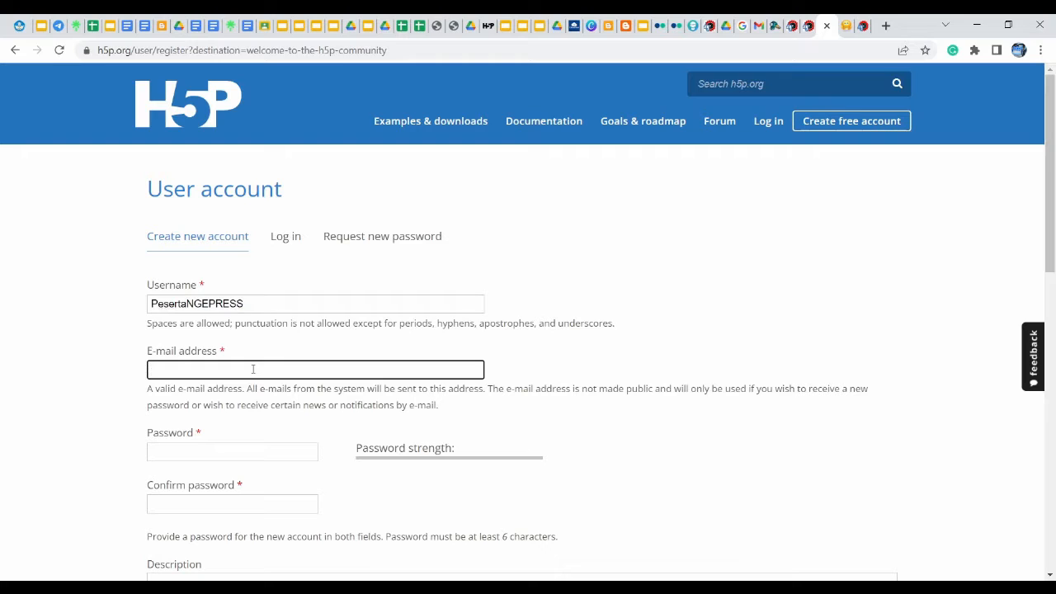
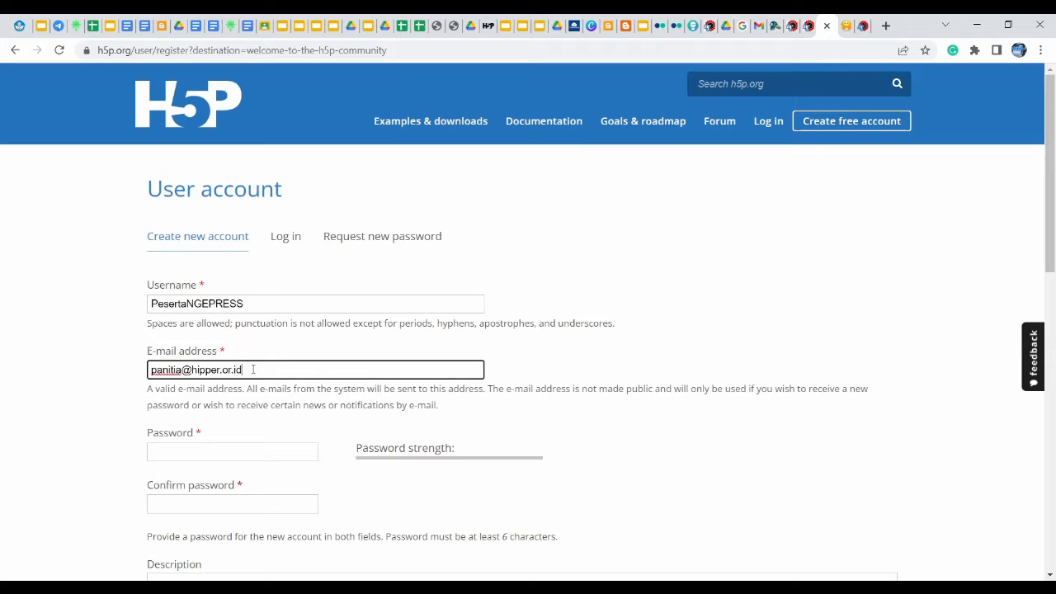
Type the account password, go to Confirm password, and scroll toward the CAPTCHA
{"action": "left_click", "coordinate": [202, 458]}
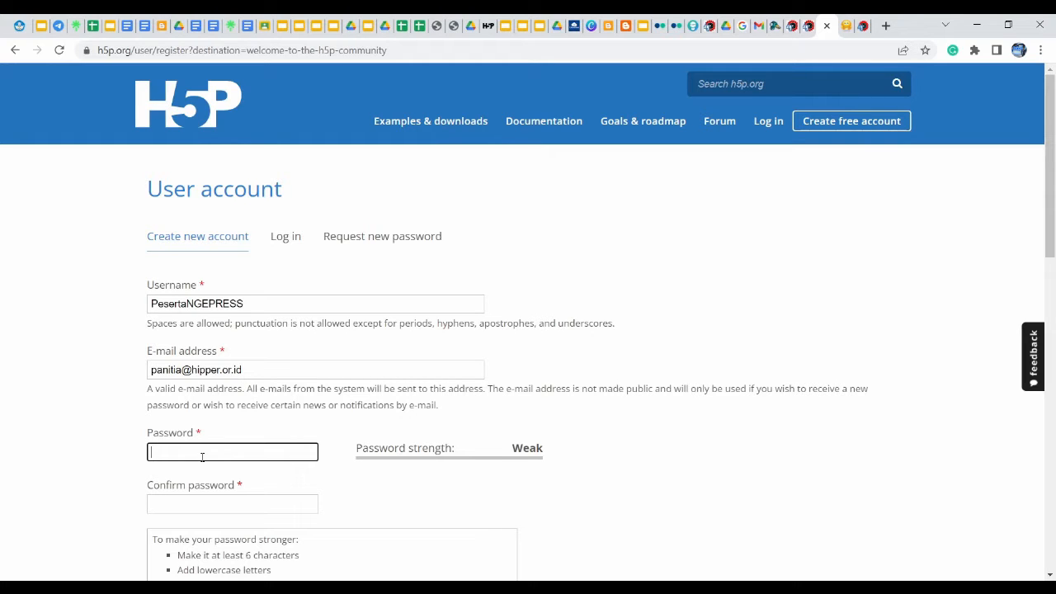
{"action": "type", "text": "pass"}
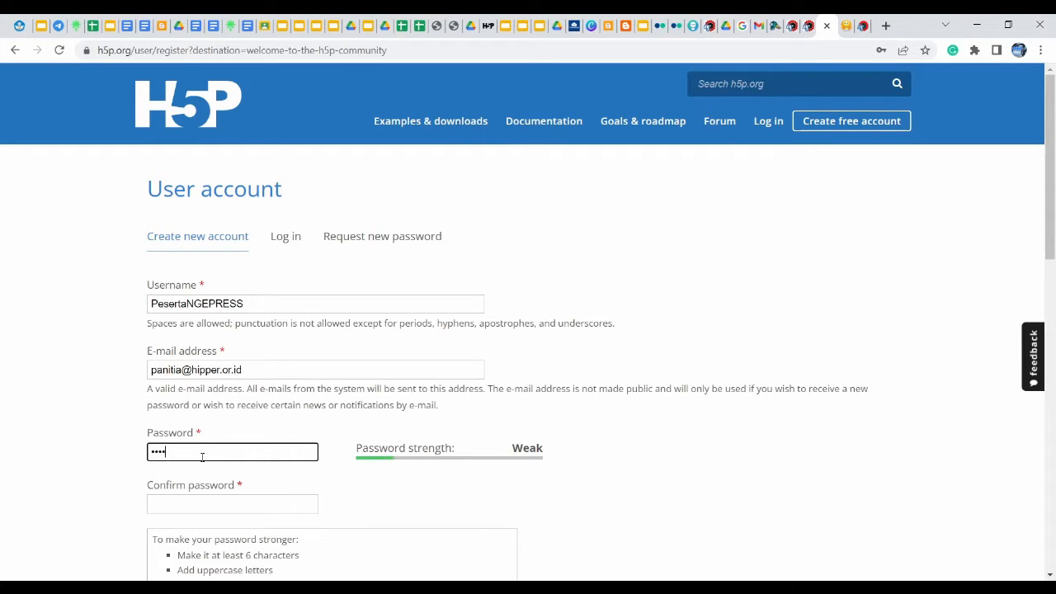
{"action": "key", "text": "BackSpace"}
{"action": "key", "text": "BackSpace"}
{"action": "key", "text": "BackSpace"}
{"action": "key", "text": "BackSpace"}
{"action": "type", "text": "•••••••"}
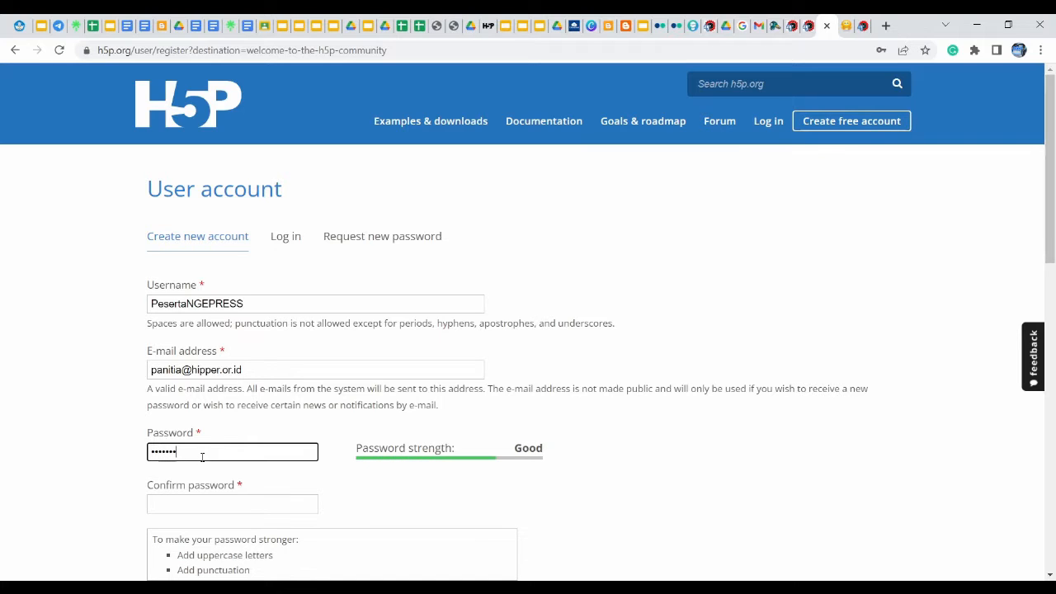
{"action": "left_click", "coordinate": [215, 505]}
{"action": "type", "text": "•••••••"}
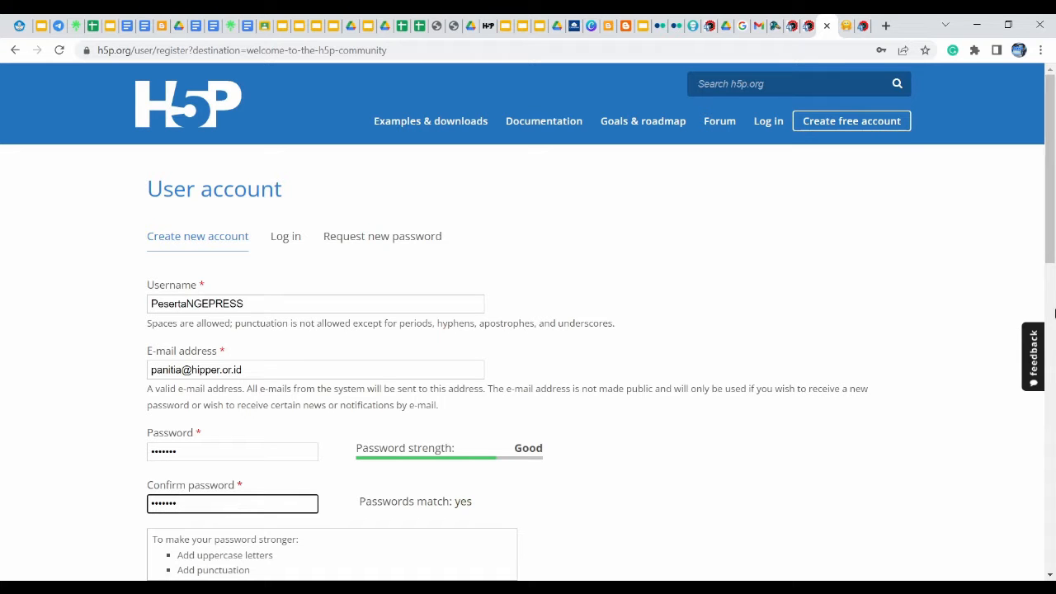
{"action": "left_click_drag", "start_coordinate": [1053, 237], "coordinate": [1055, 454]}
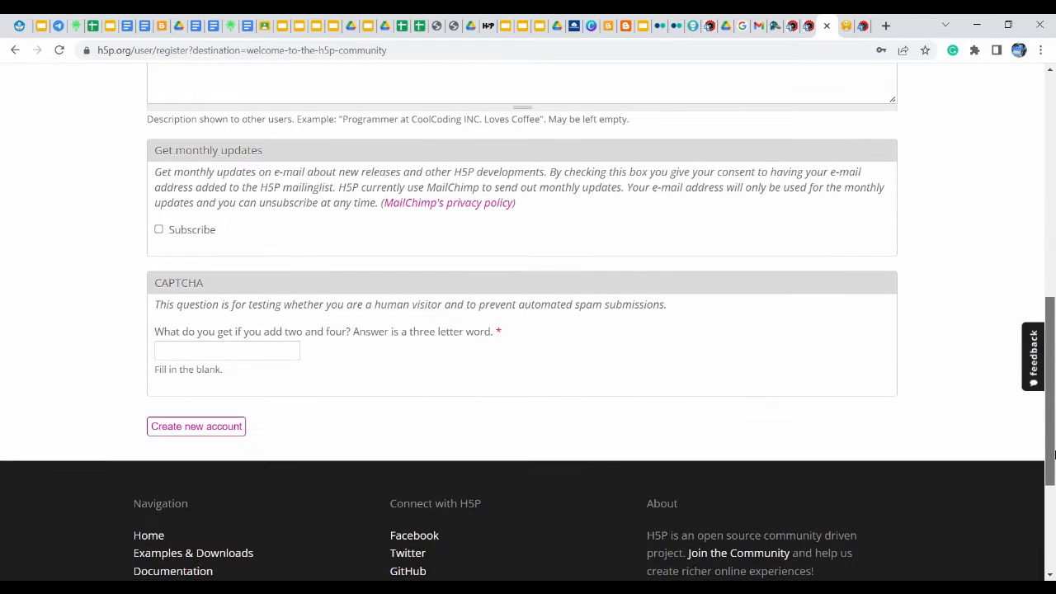
Answer the CAPTCHA with 6 and submit the new account registration
{"action": "left_click", "coordinate": [237, 353]}
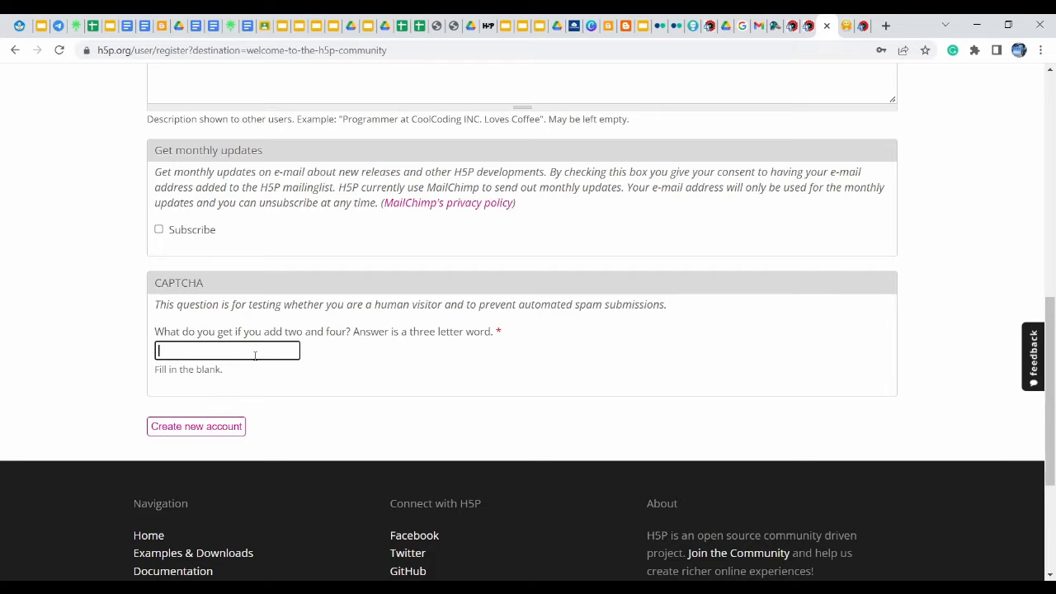
{"action": "type", "text": "6"}
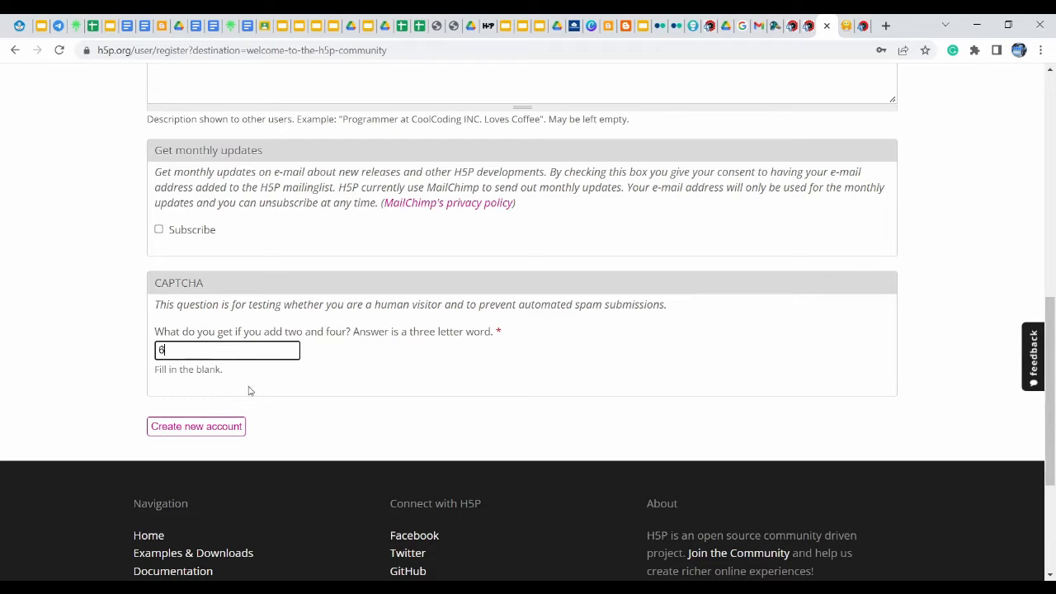
{"action": "left_click", "coordinate": [209, 429]}
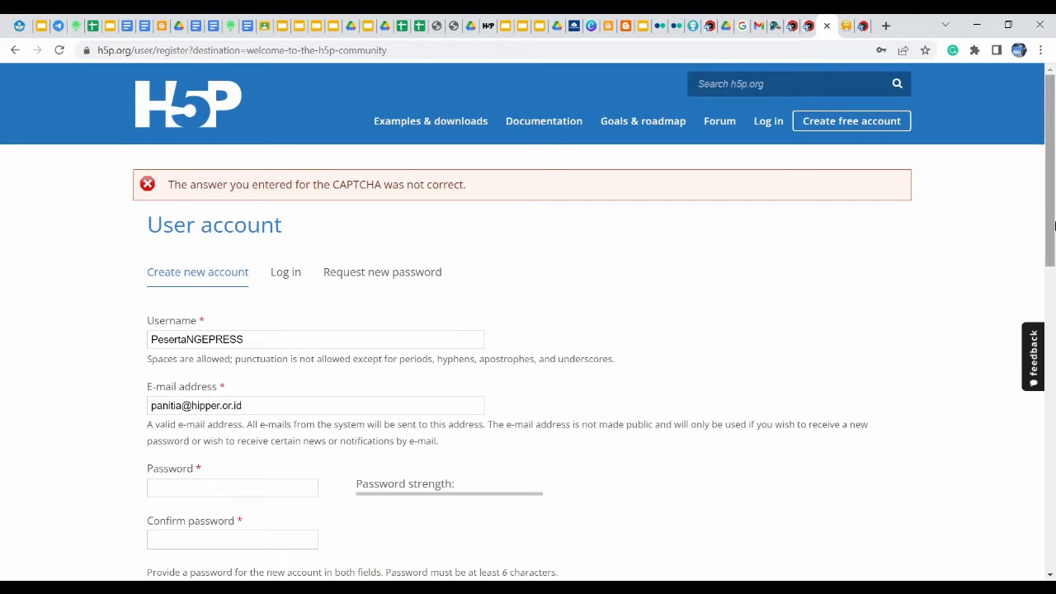
Re-enter the account password and retype it in Confirm password
{"action": "left_click_drag", "start_coordinate": [1050, 207], "coordinate": [1053, 276]}
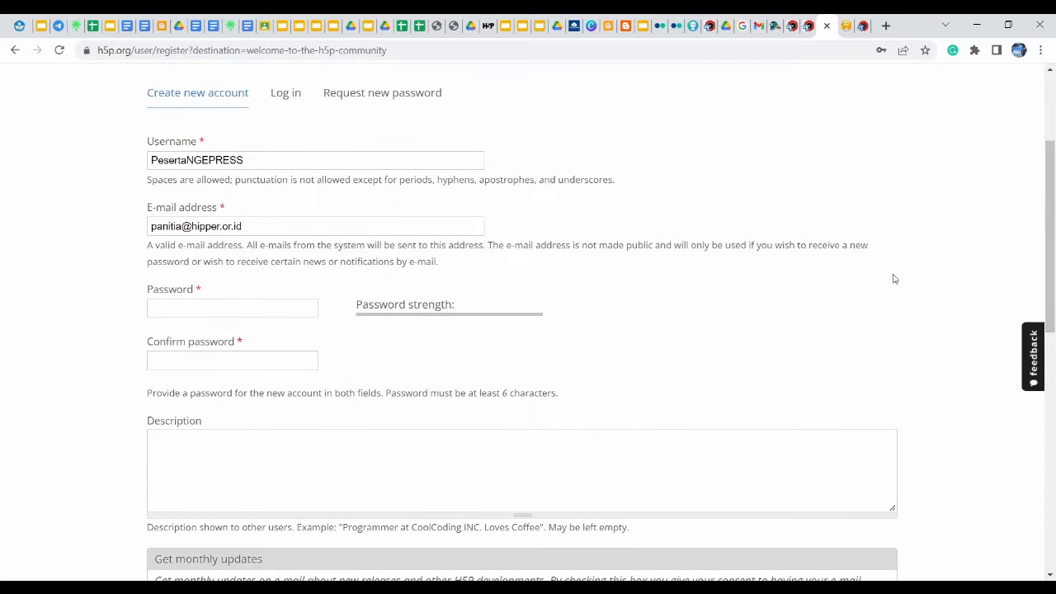
{"action": "left_click", "coordinate": [219, 313]}
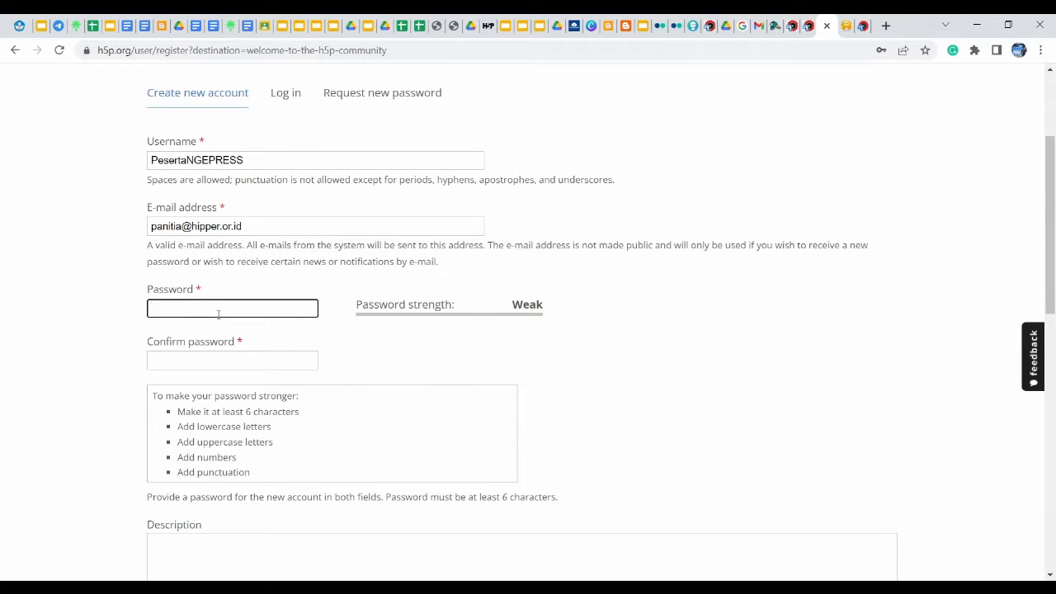
{"action": "type", "text": "••••••"}
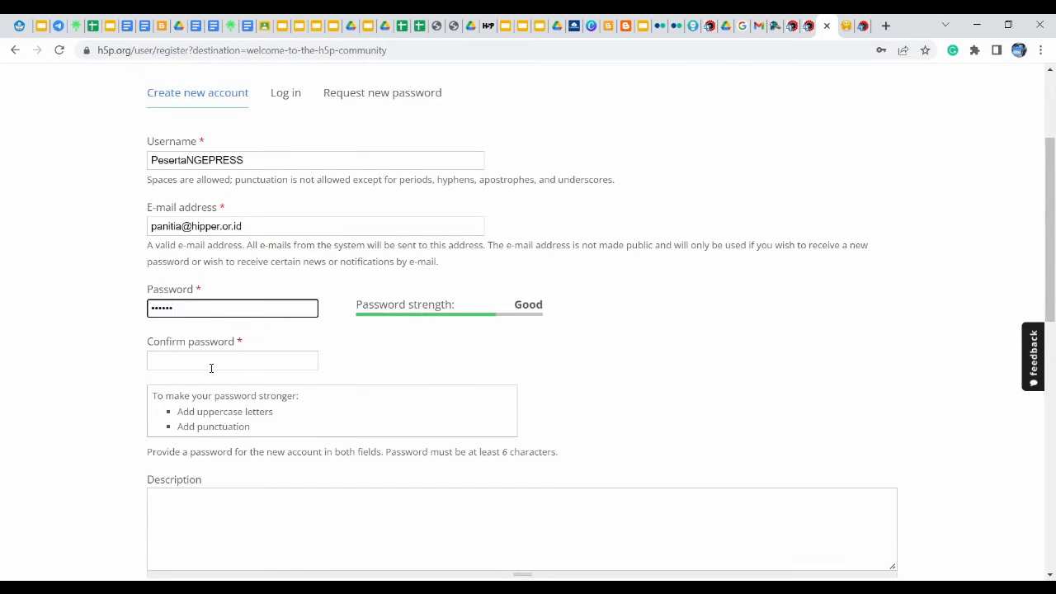
{"action": "left_click", "coordinate": [211, 368]}
{"action": "type", "text": "•••••••"}
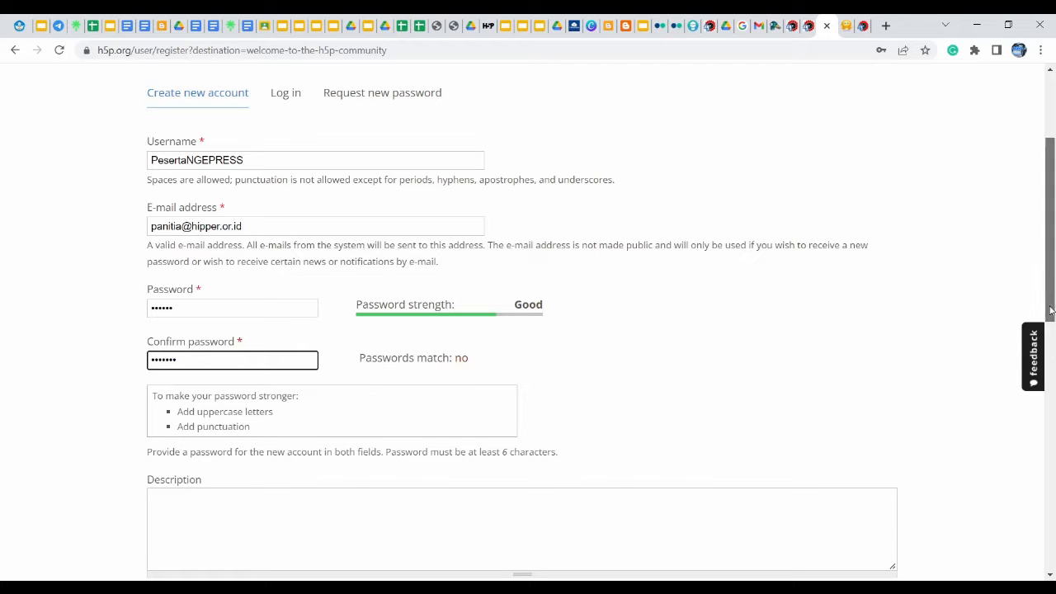
{"action": "left_click_drag", "start_coordinate": [1052, 311], "coordinate": [1052, 477]}
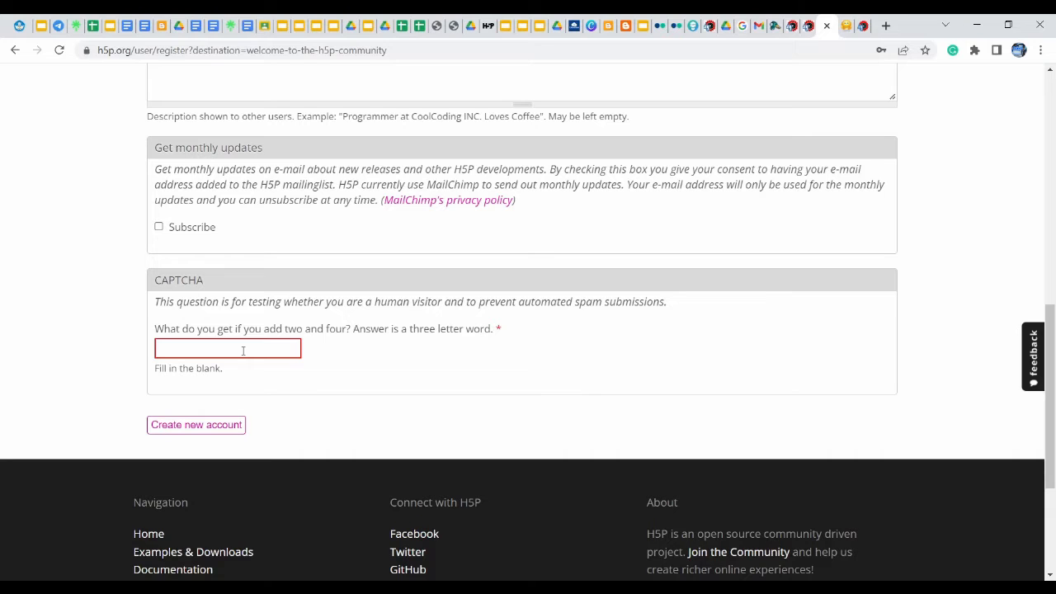
{"action": "type", "text": "s"}
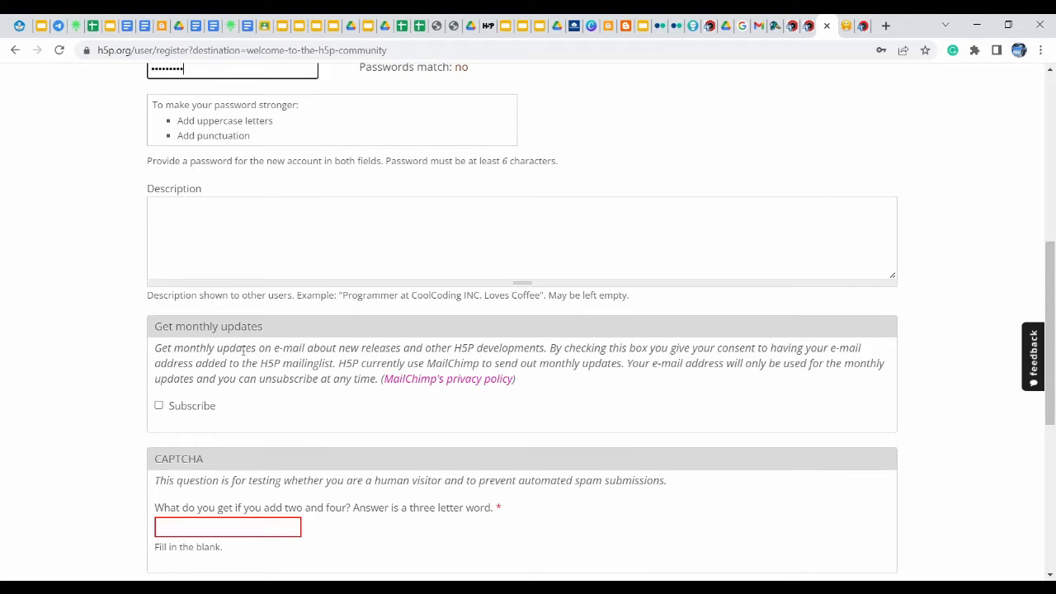
{"action": "key", "text": "BackSpace"}
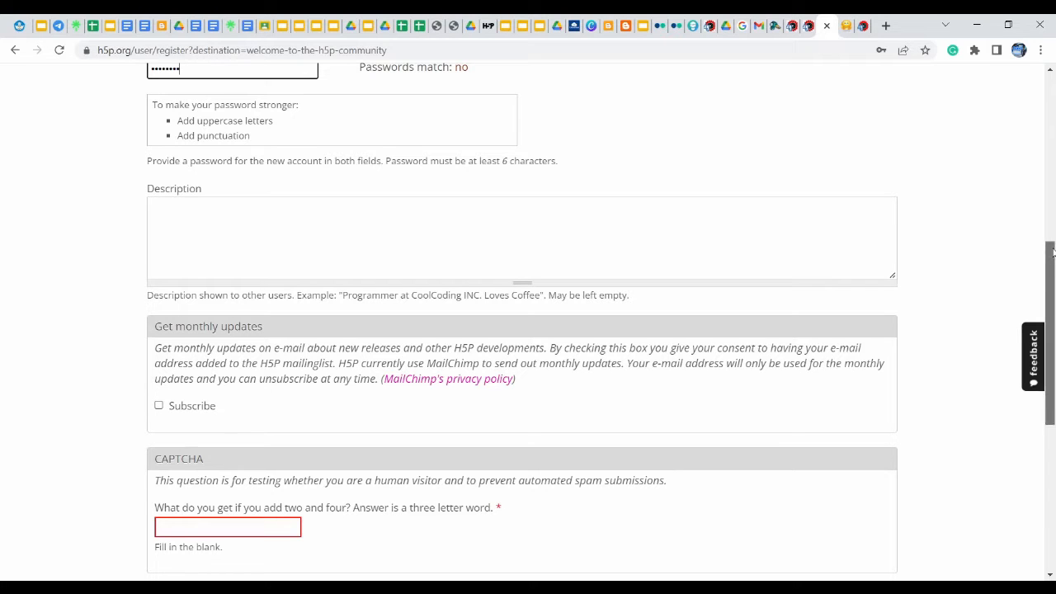
{"action": "scroll", "coordinate": [1049, 240], "scroll_direction": "up", "scroll_amount": 1}
{"action": "key", "text": "ctrl+a"}
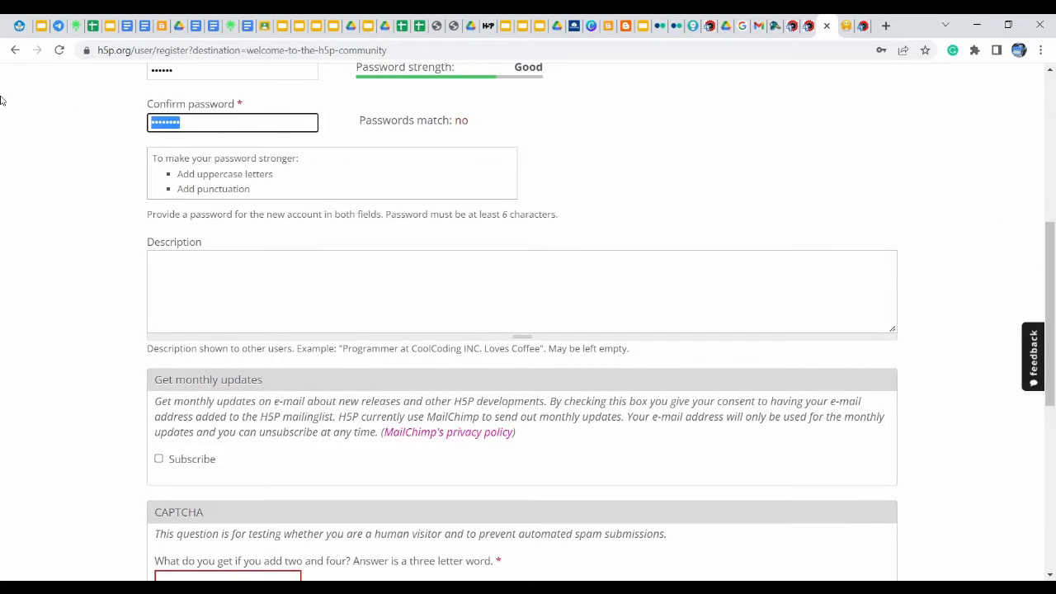
{"action": "type", "text": "*******"}
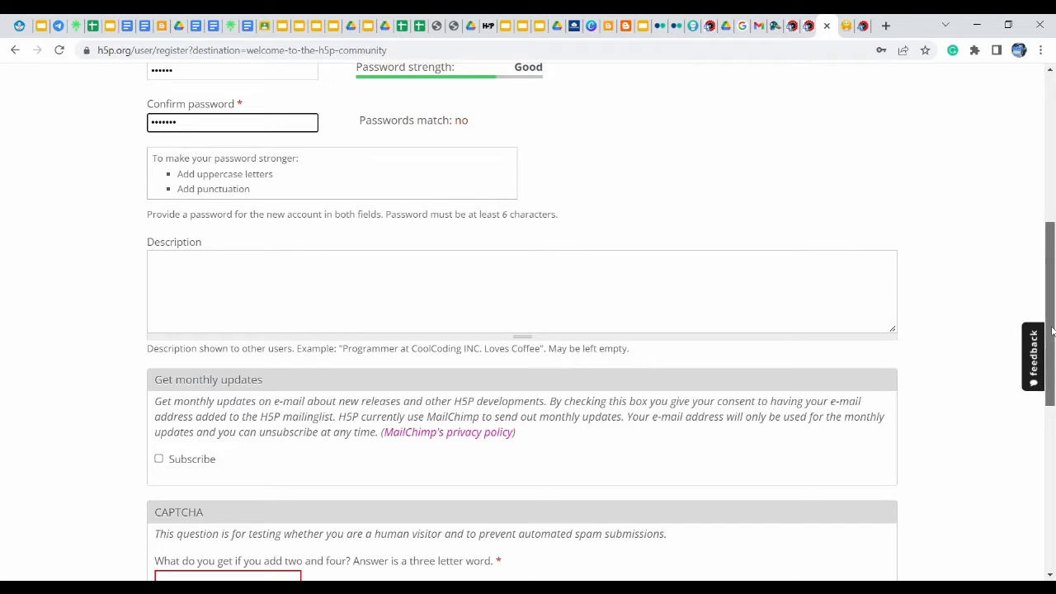
{"action": "left_click_drag", "start_coordinate": [1050, 330], "coordinate": [1050, 443]}
Answer the CAPTCHA with 'six' and resubmit the registration form
{"action": "left_click", "coordinate": [221, 268]}
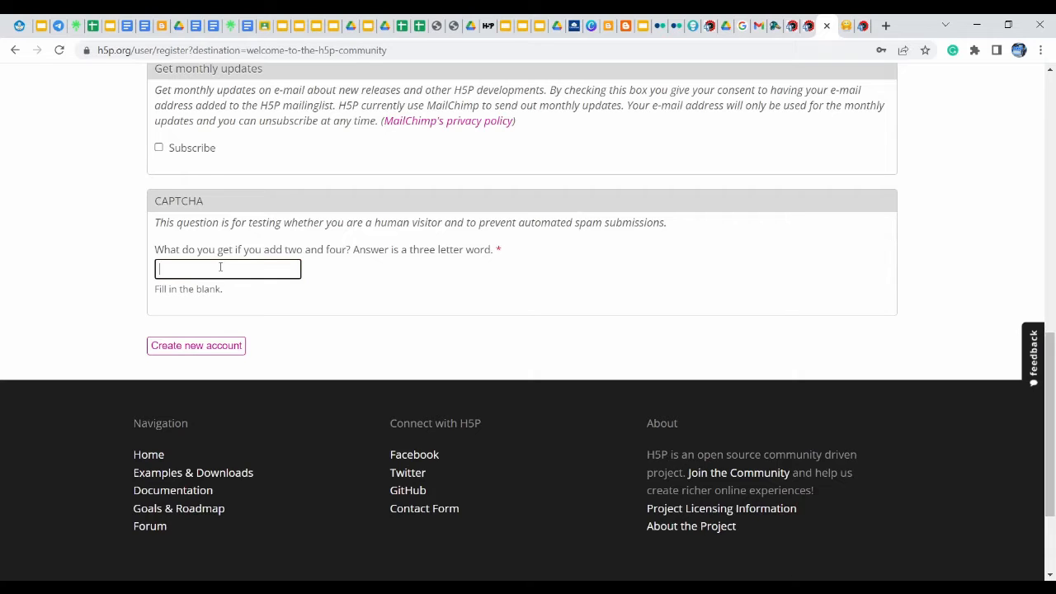
{"action": "type", "text": "six"}
{"action": "left_click", "coordinate": [200, 346]}
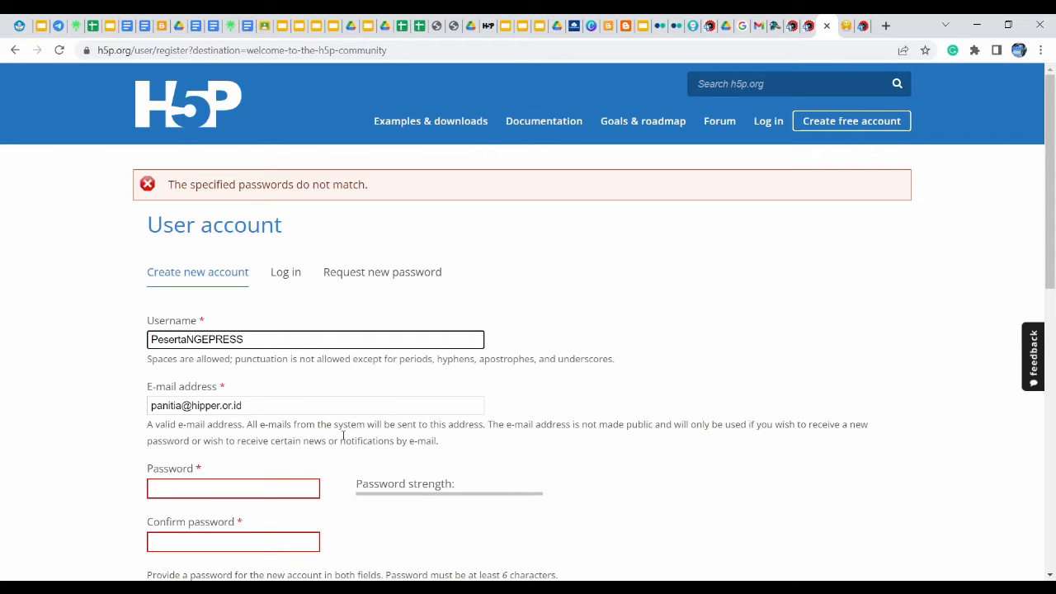
Enter a matching password and confirmation, then submit to complete the account registration
{"action": "left_click", "coordinate": [228, 488]}
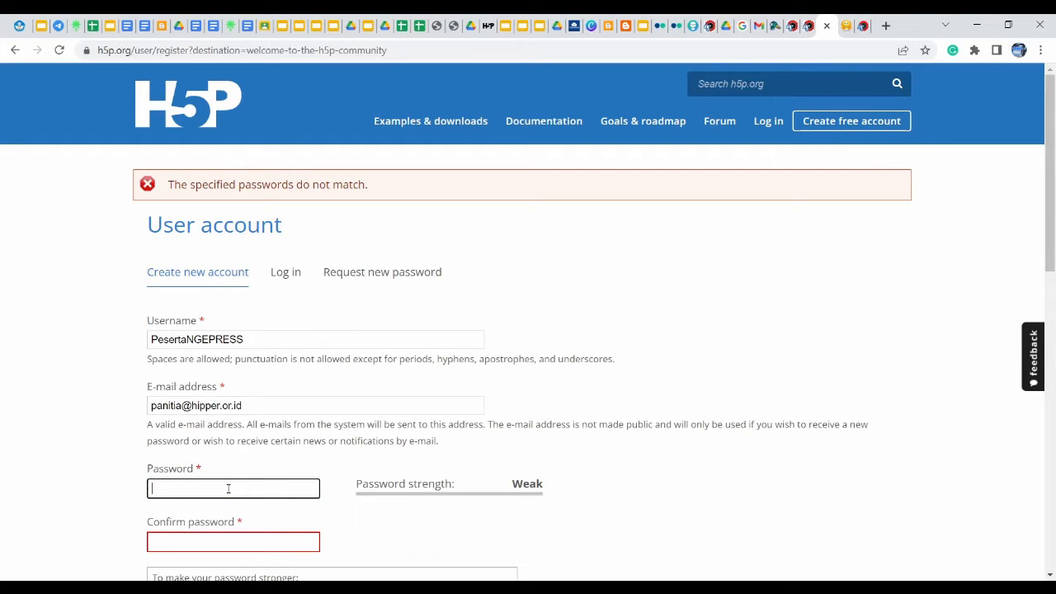
{"action": "type", "text": "12345"}
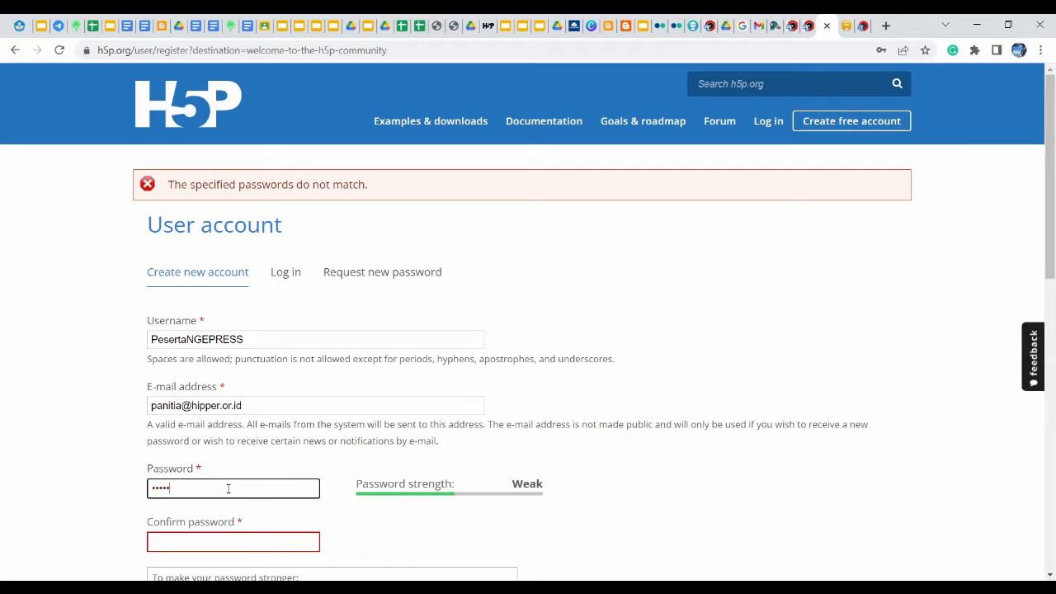
{"action": "type", "text": "67"}
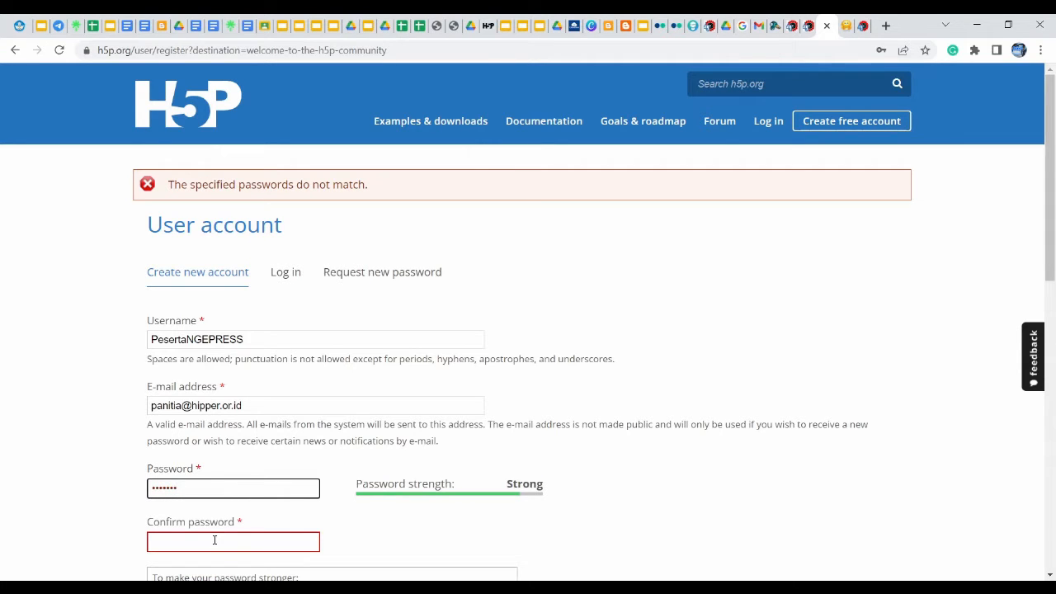
{"action": "type", "text": "8"}
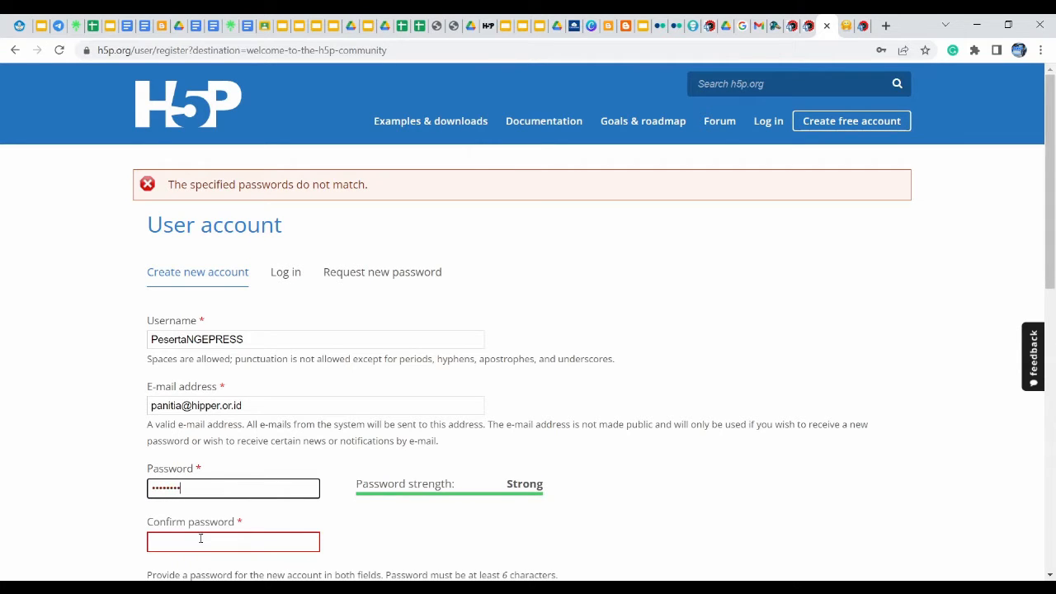
{"action": "left_click", "coordinate": [201, 539]}
{"action": "type", "text": "12345678"}
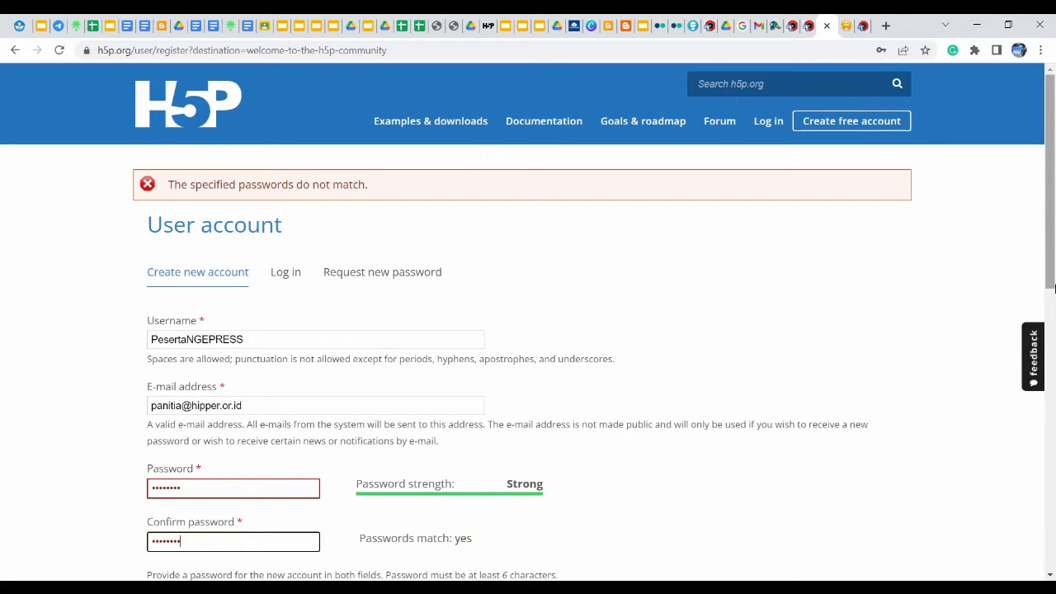
{"action": "left_click_drag", "start_coordinate": [1053, 245], "coordinate": [1054, 423]}
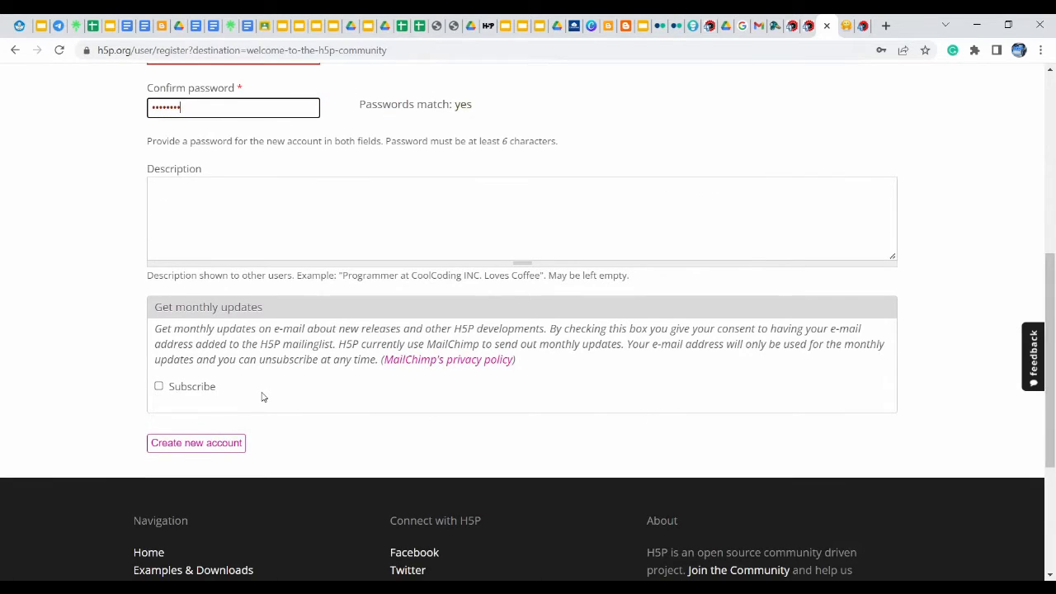
{"action": "left_click", "coordinate": [187, 448]}
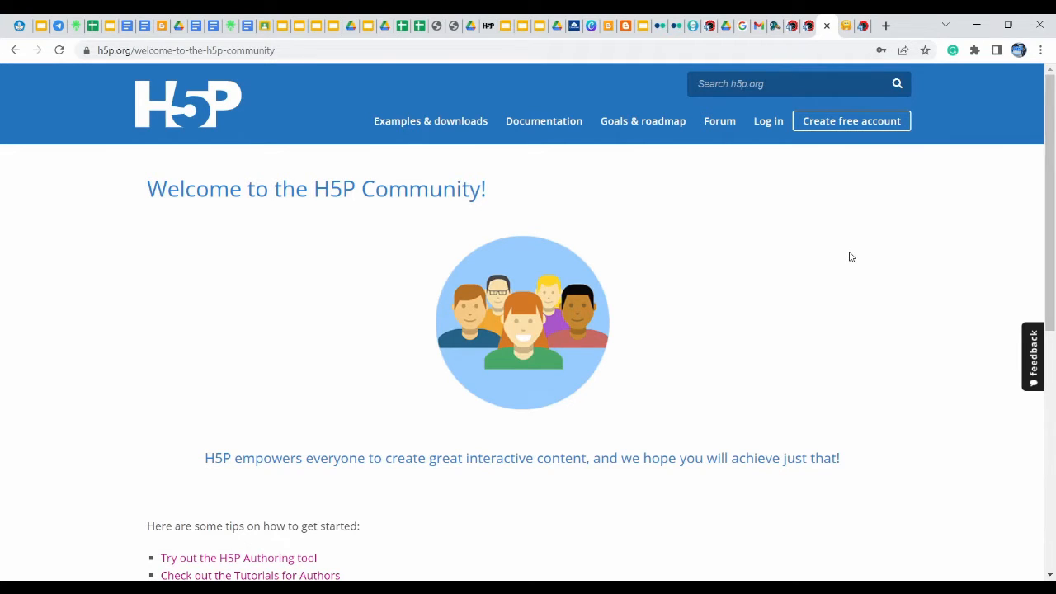
{"action": "left_click", "coordinate": [767, 130]}
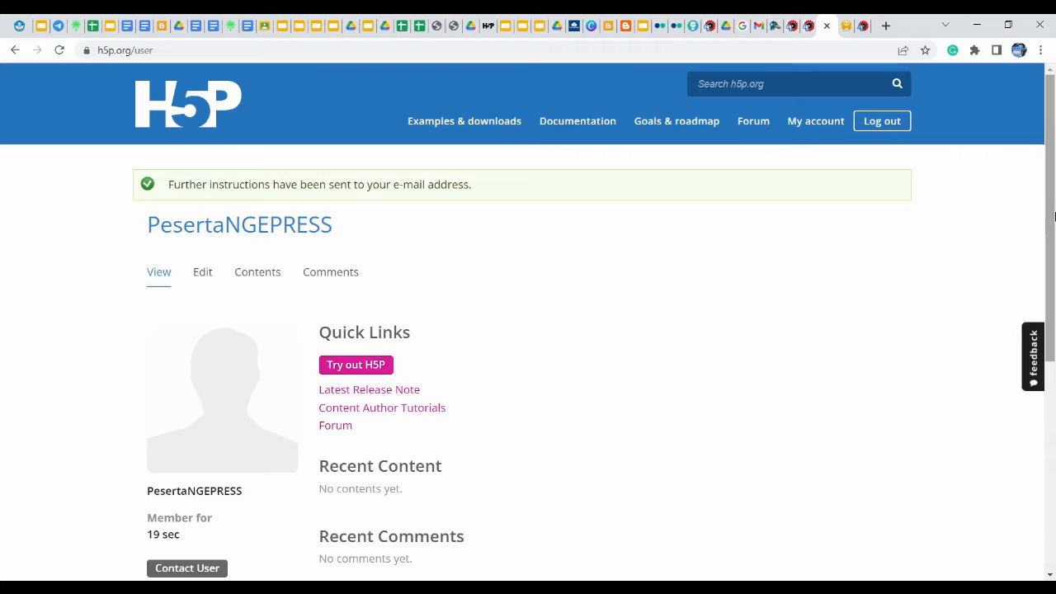
Scroll the new account's profile page to view Quick Links and the empty Recent Content
{"action": "left_click_drag", "start_coordinate": [1054, 215], "coordinate": [1054, 147]}
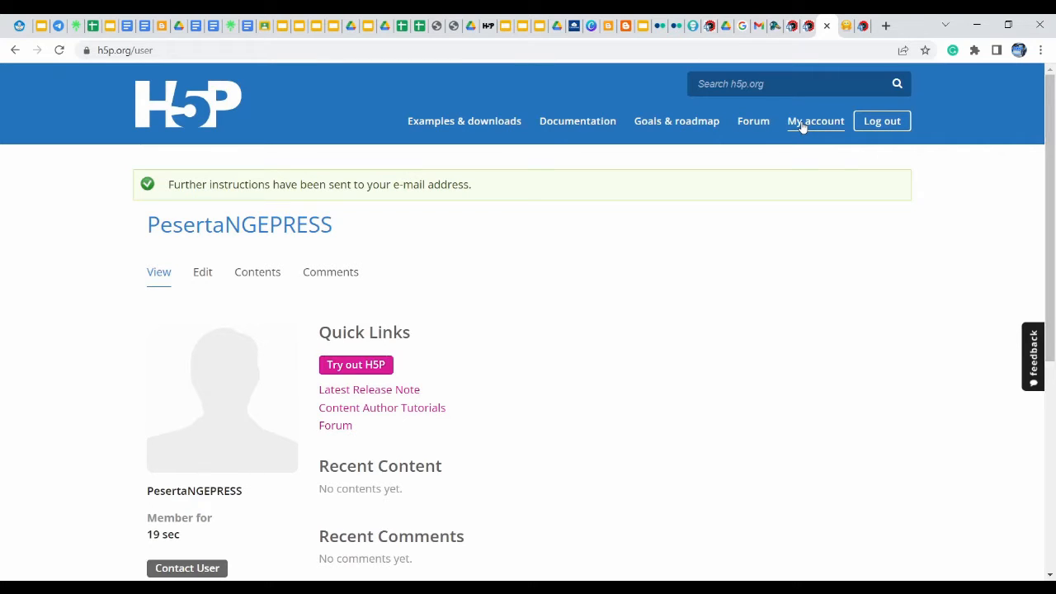
Browse Examples & downloads down the Content Types list and open Crossword
{"action": "left_click", "coordinate": [467, 129]}
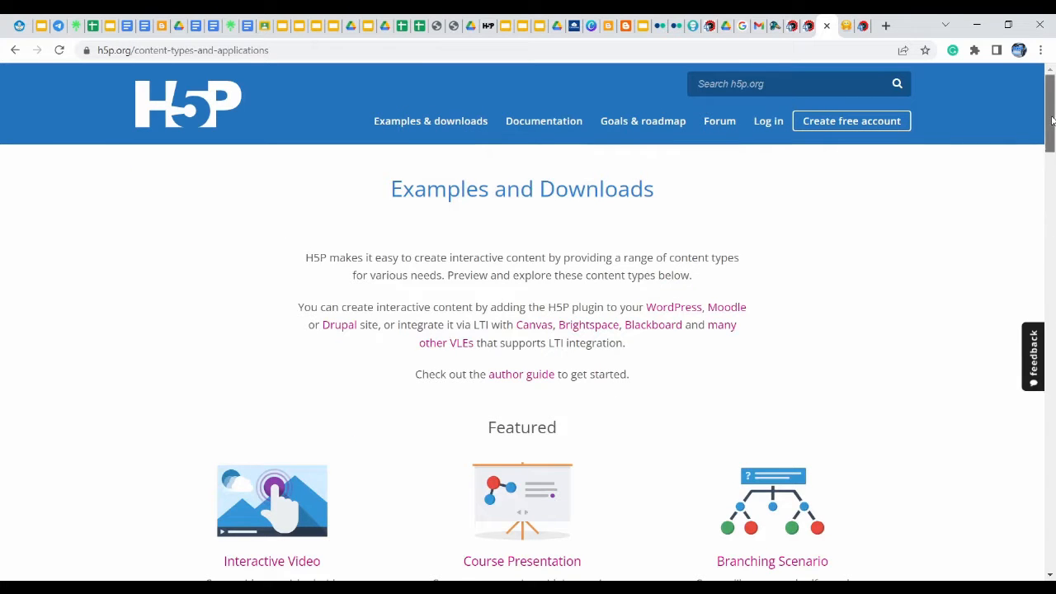
{"action": "left_click_drag", "start_coordinate": [1054, 124], "coordinate": [1054, 205]}
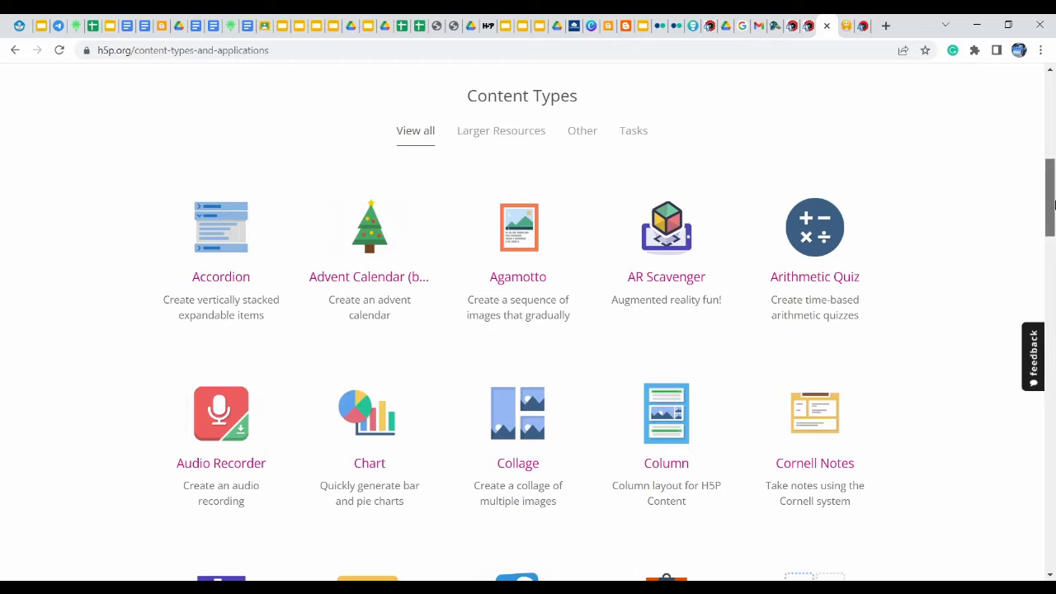
{"action": "left_click_drag", "start_coordinate": [1053, 204], "coordinate": [1053, 243]}
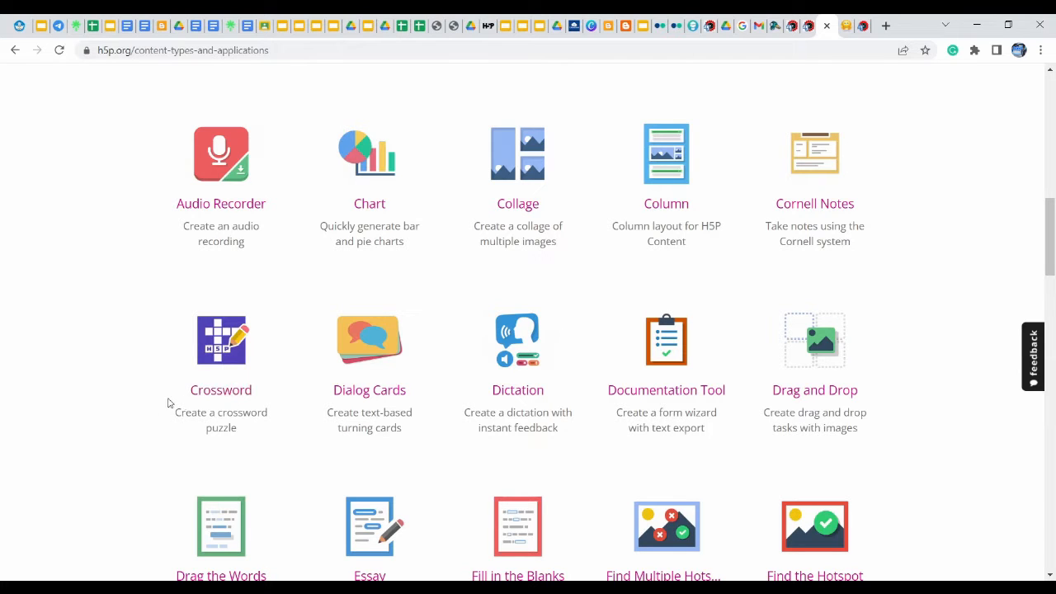
{"action": "left_click", "coordinate": [243, 396]}
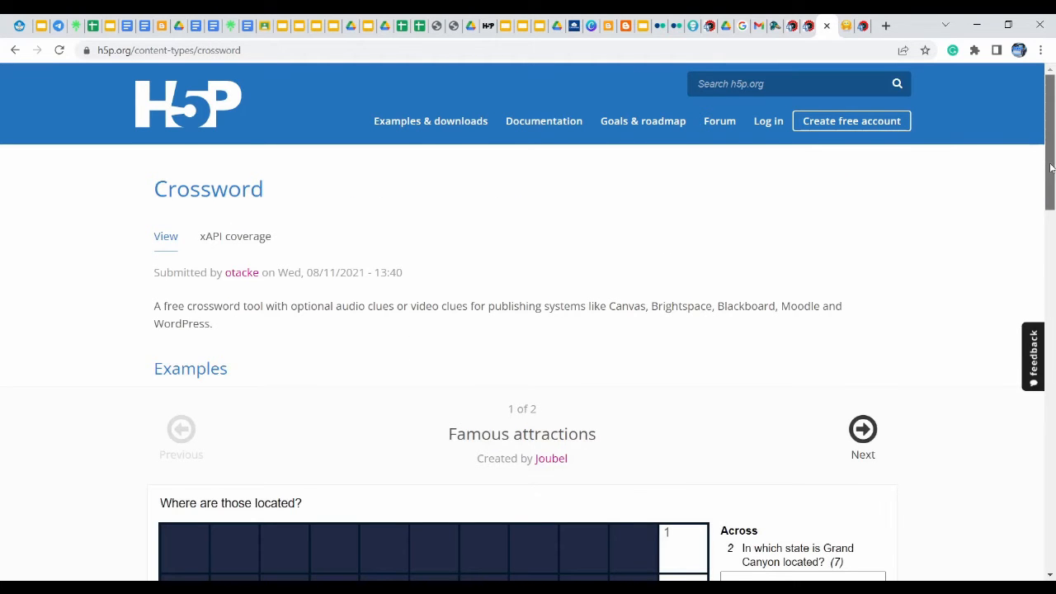
Scroll to the 'Famous attractions' example and select the Across 2 Grand Canyon clue
{"action": "left_click_drag", "start_coordinate": [1051, 168], "coordinate": [1050, 243]}
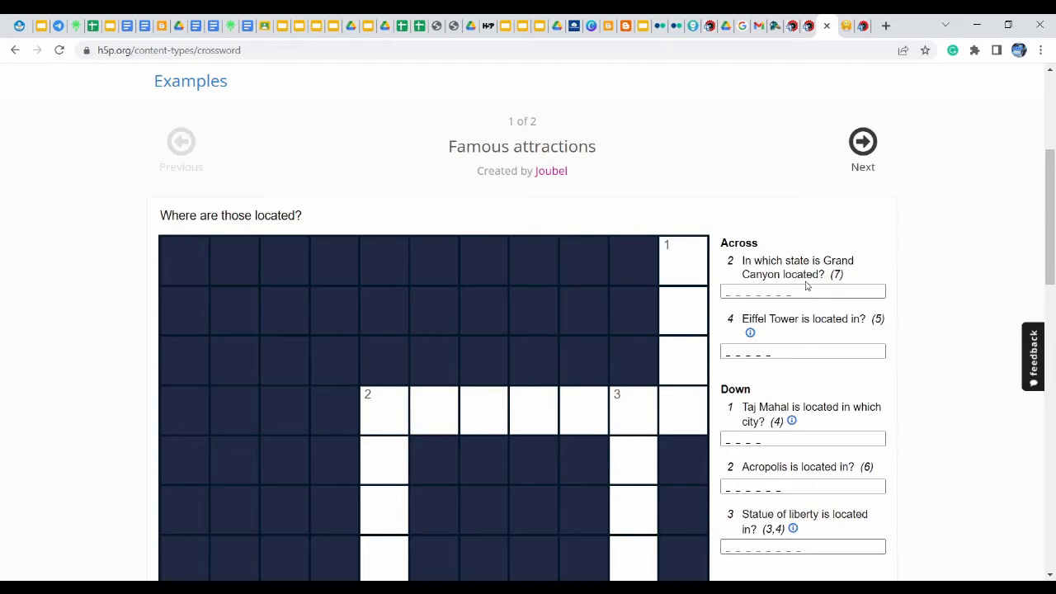
{"action": "left_click", "coordinate": [743, 290]}
{"action": "left_click", "coordinate": [729, 293]}
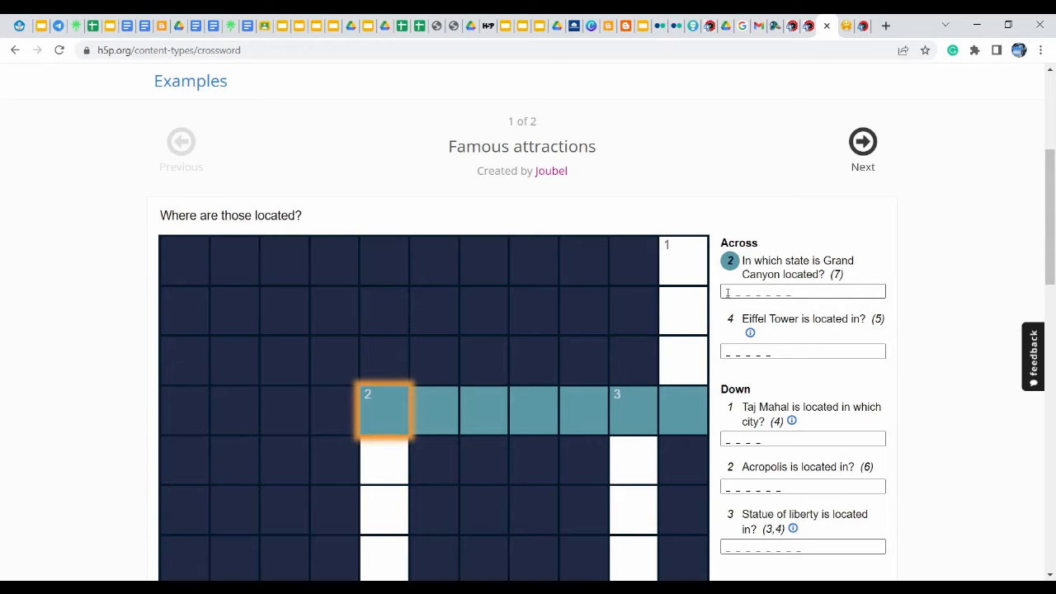
Fill Across 2 with AMERIKA, deleting the stray M typed into the wrong word
{"action": "left_click", "coordinate": [730, 487]}
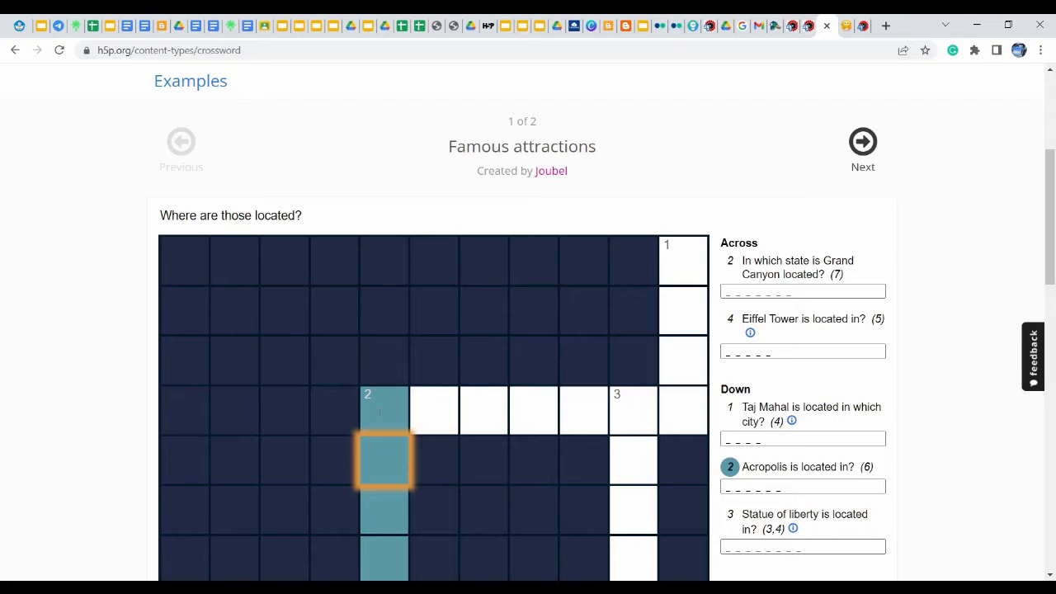
{"action": "left_click", "coordinate": [380, 411]}
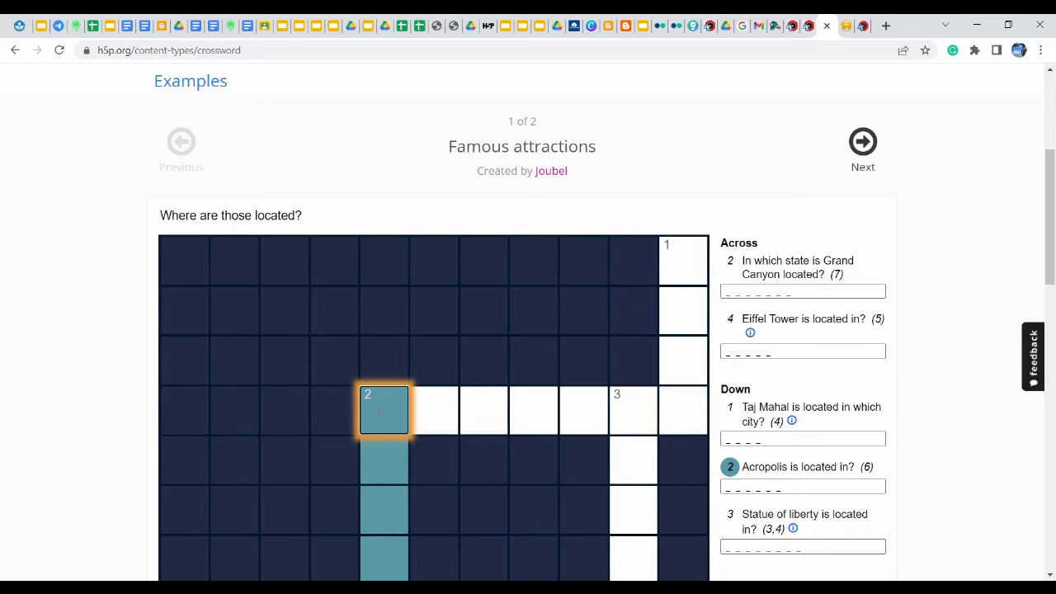
{"action": "type", "text": "AM"}
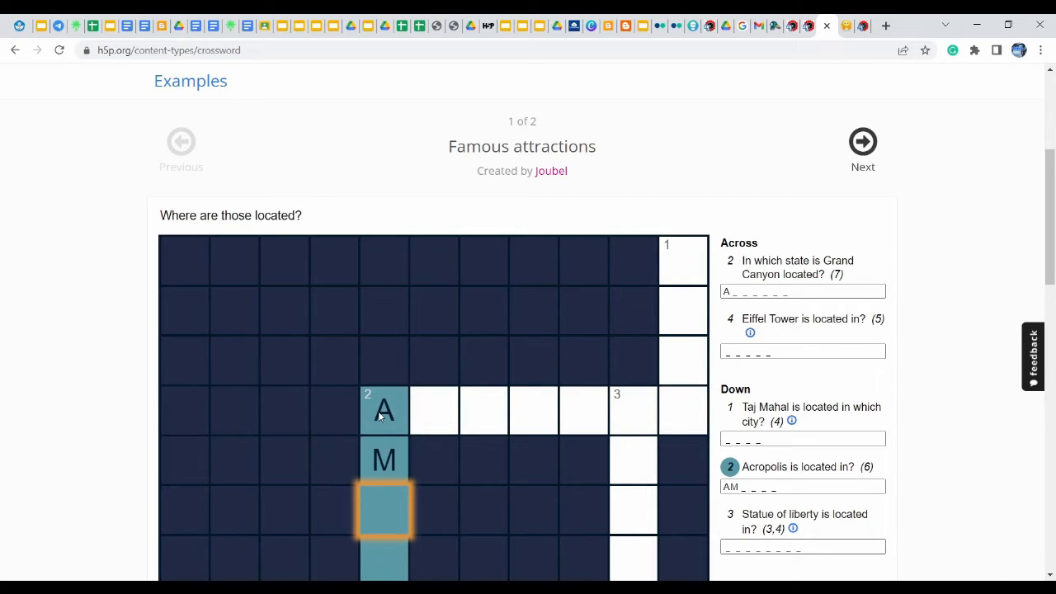
{"action": "left_click", "coordinate": [424, 407]}
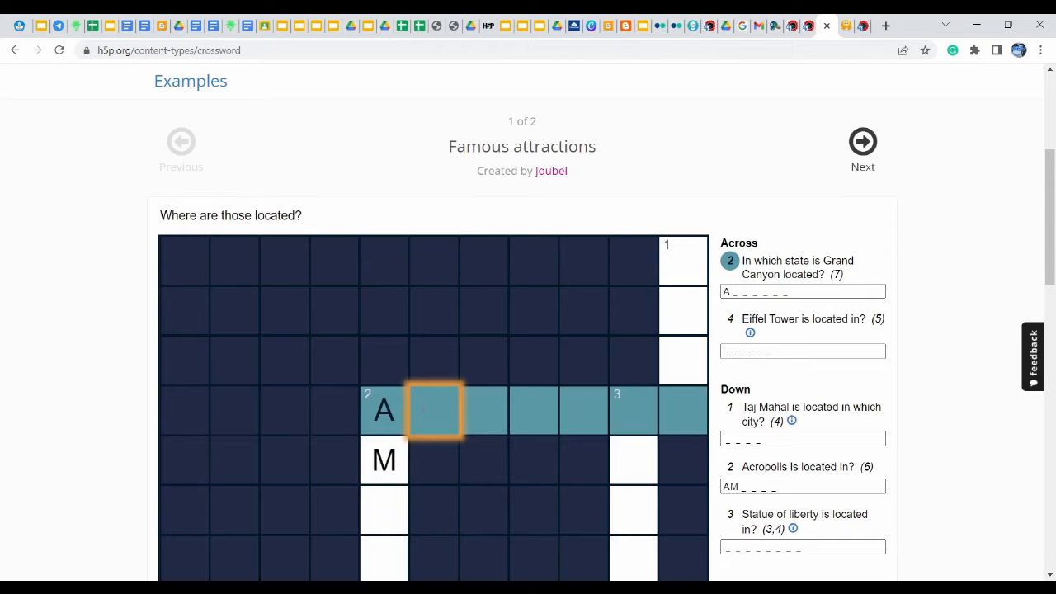
{"action": "left_click", "coordinate": [399, 447]}
{"action": "key", "text": "BackSpace"}
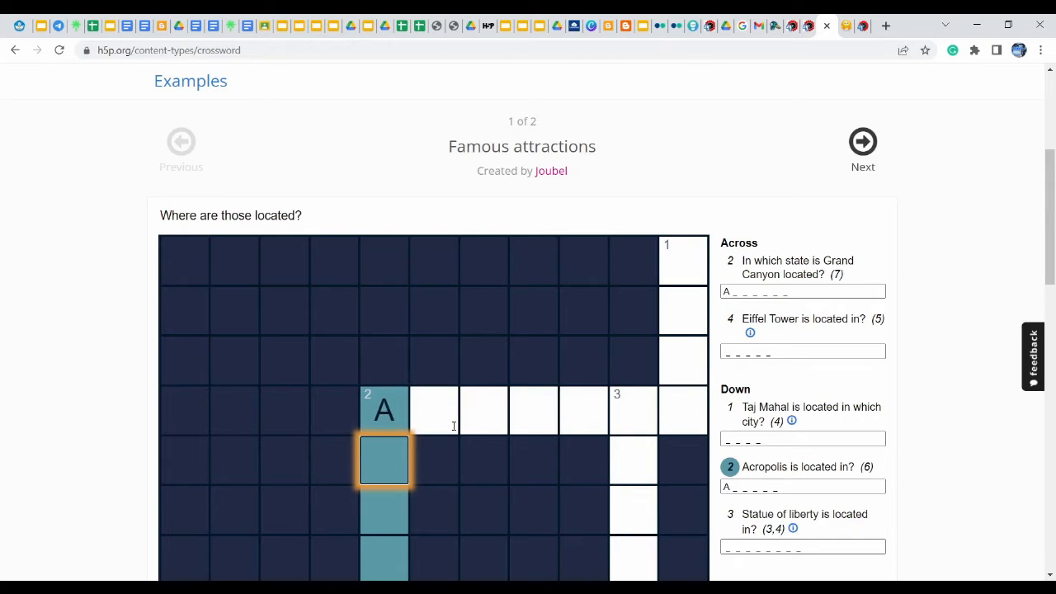
{"action": "left_click", "coordinate": [453, 426]}
{"action": "type", "text": "MERIK"}
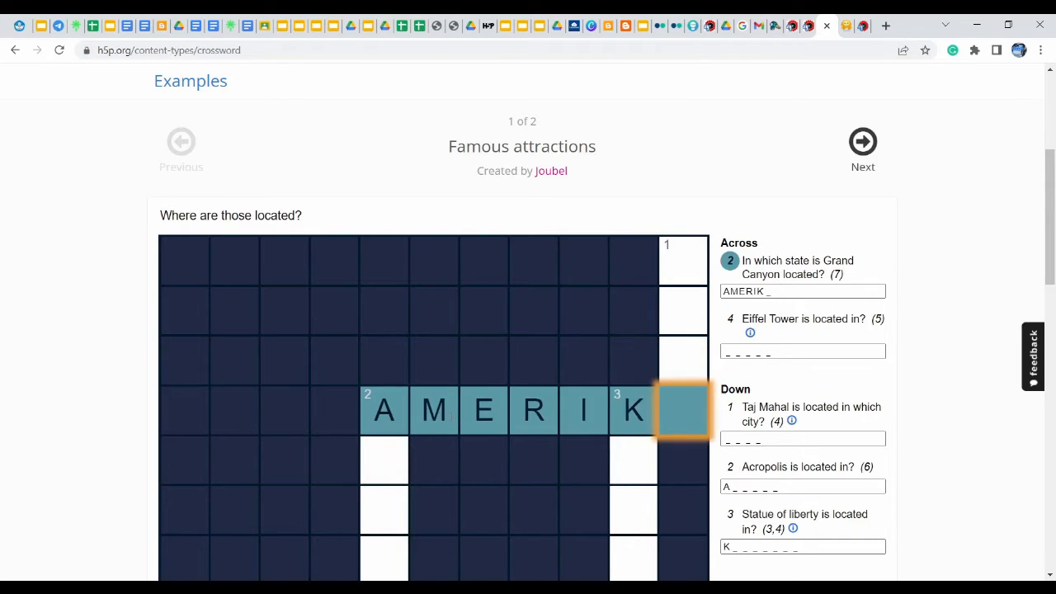
{"action": "type", "text": "A"}
Answer Down 1 with AGRA, replacing the mistaken IND entry
{"action": "left_click", "coordinate": [684, 267]}
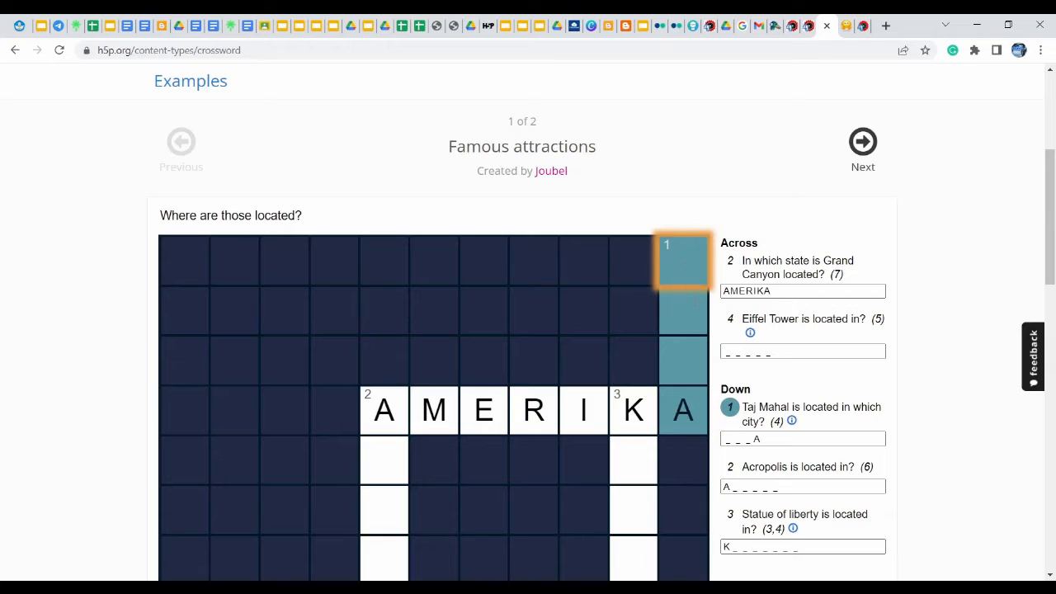
{"action": "type", "text": "INDA"}
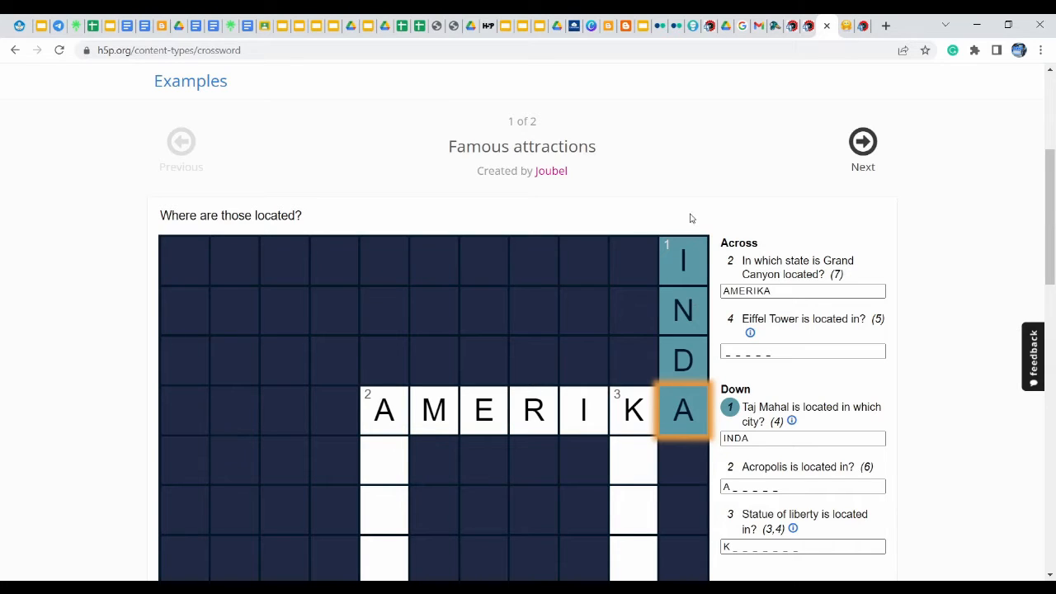
{"action": "left_click", "coordinate": [676, 275]}
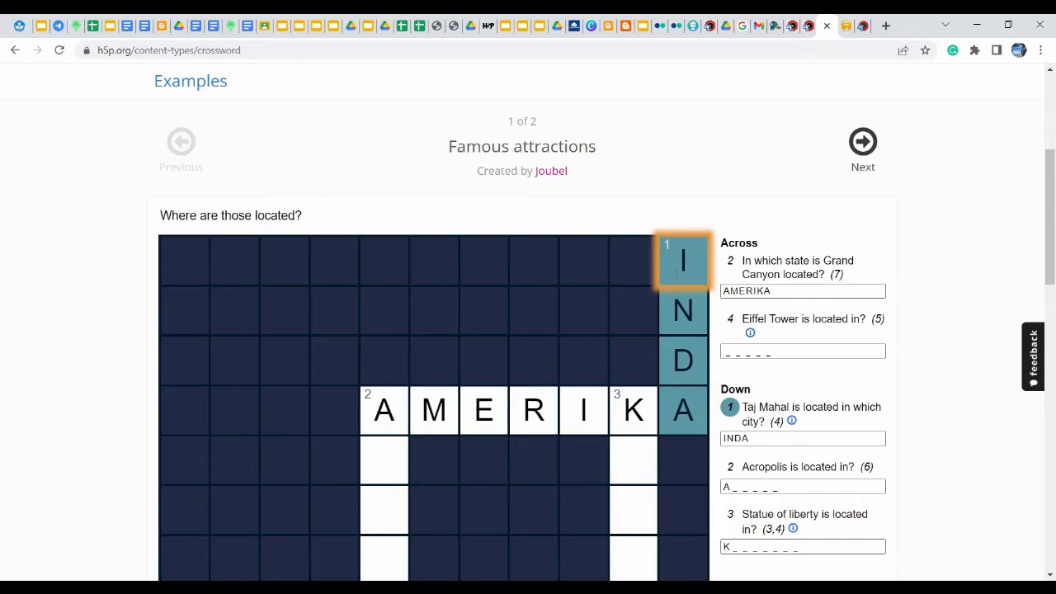
{"action": "type", "text": "AGRA"}
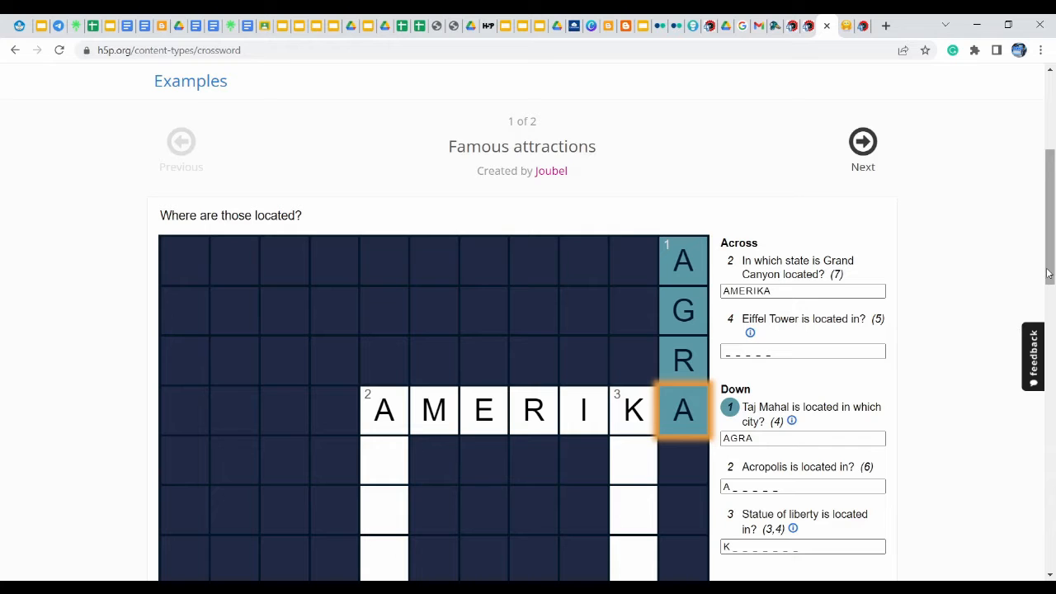
{"action": "left_click_drag", "start_coordinate": [1048, 273], "coordinate": [1045, 386]}
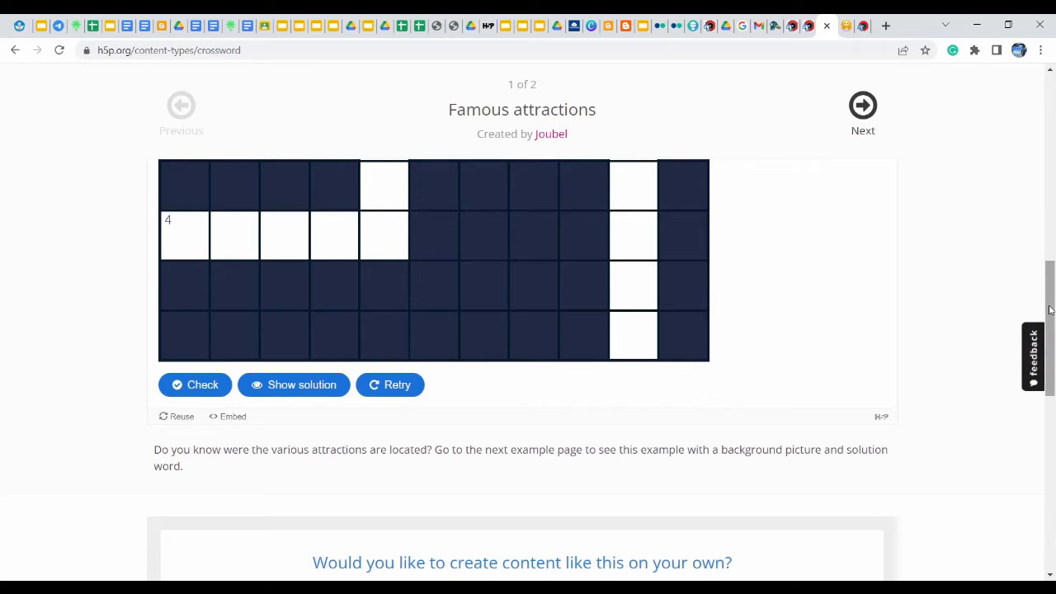
Scroll below the crossword and choose Get started under 'Would you like to create content like this on your own?'
{"action": "left_click_drag", "start_coordinate": [1050, 310], "coordinate": [1054, 403]}
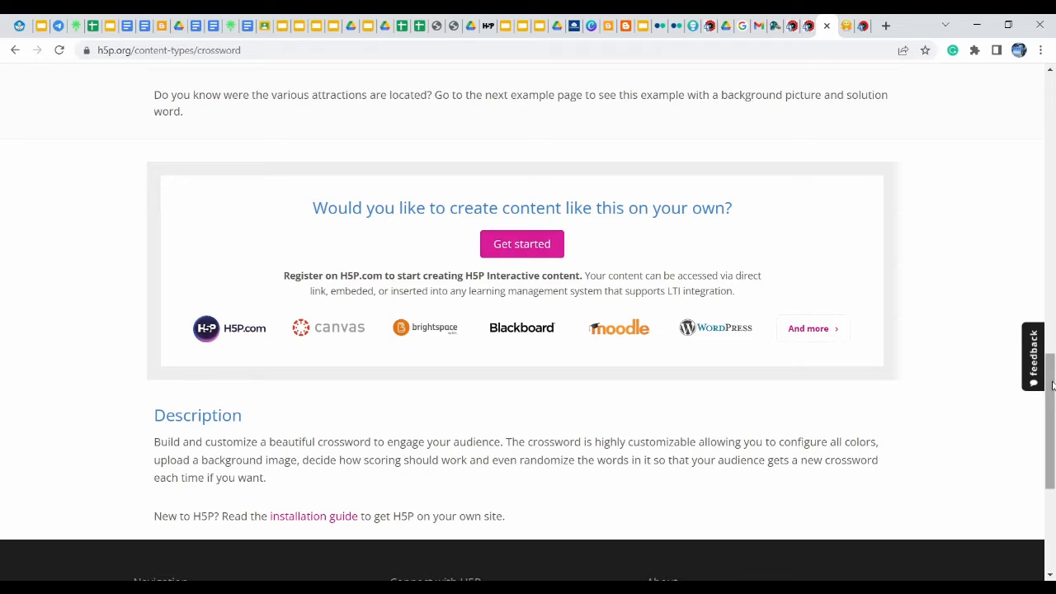
{"action": "left_click_drag", "start_coordinate": [1052, 387], "coordinate": [1053, 351]}
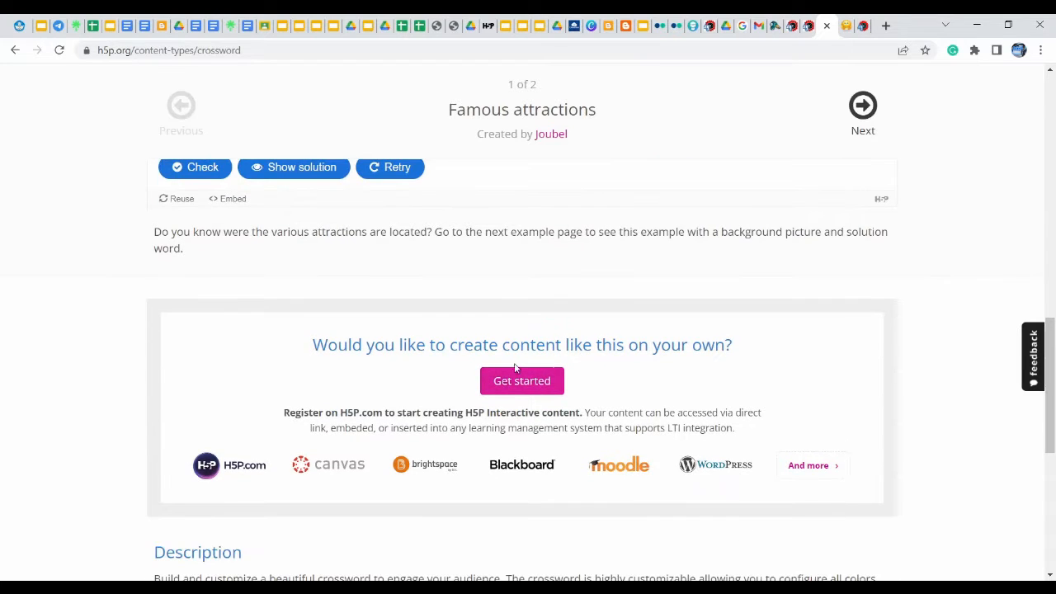
{"action": "left_click", "coordinate": [523, 387]}
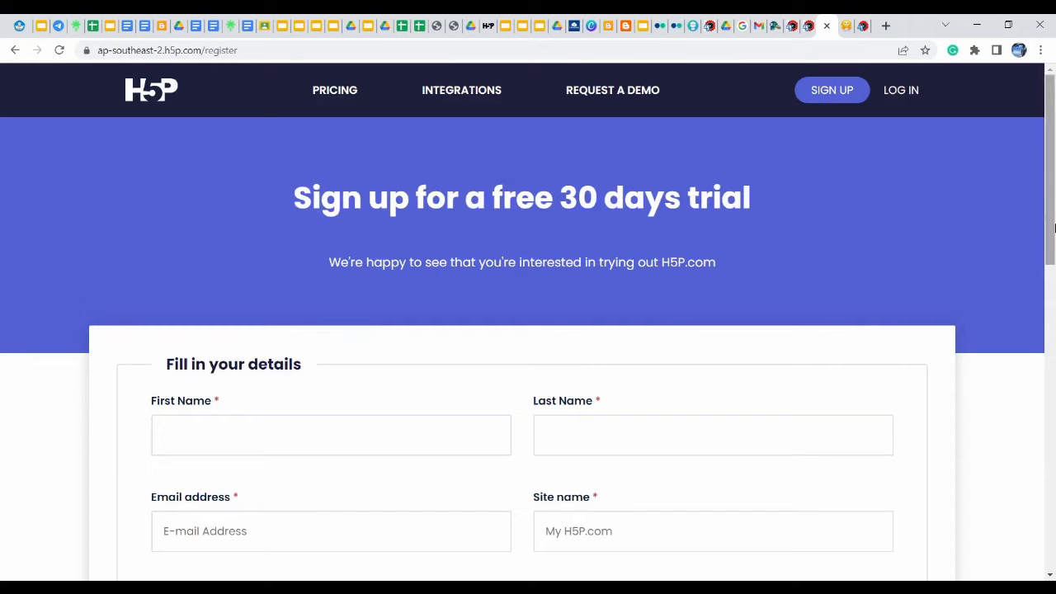
Enter the user's first name, last name and e-mail address in the H5P.com trial form
{"action": "left_click_drag", "start_coordinate": [1052, 156], "coordinate": [1052, 206]}
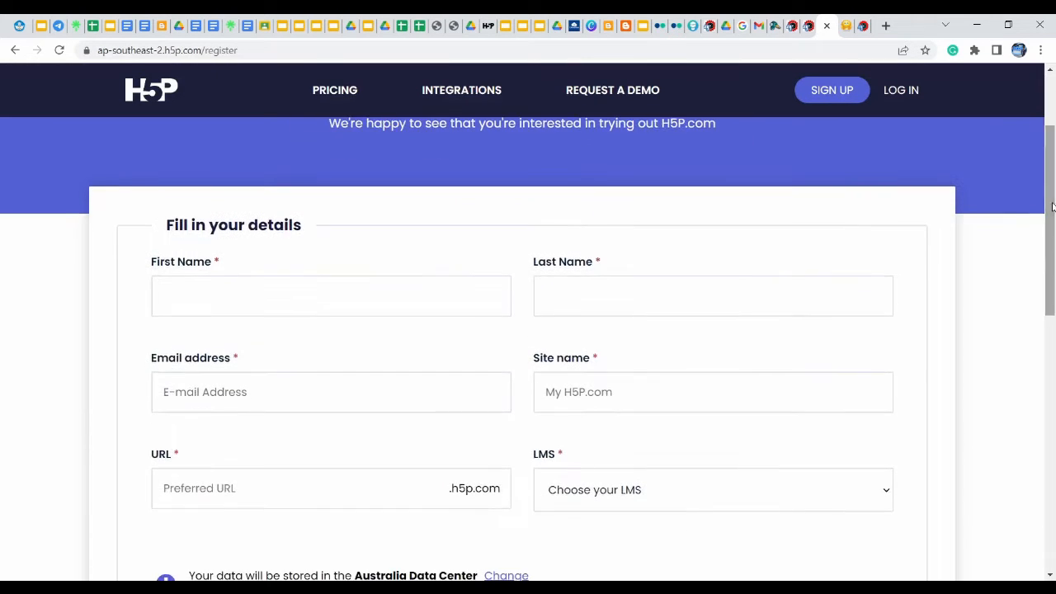
{"action": "left_click", "coordinate": [212, 297]}
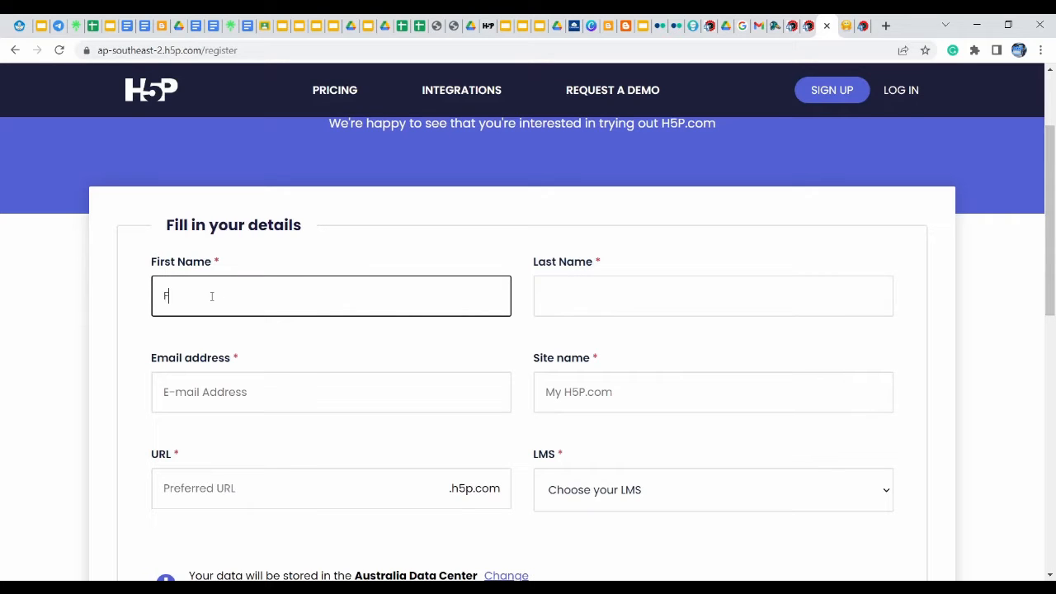
{"action": "left_click", "coordinate": [579, 304]}
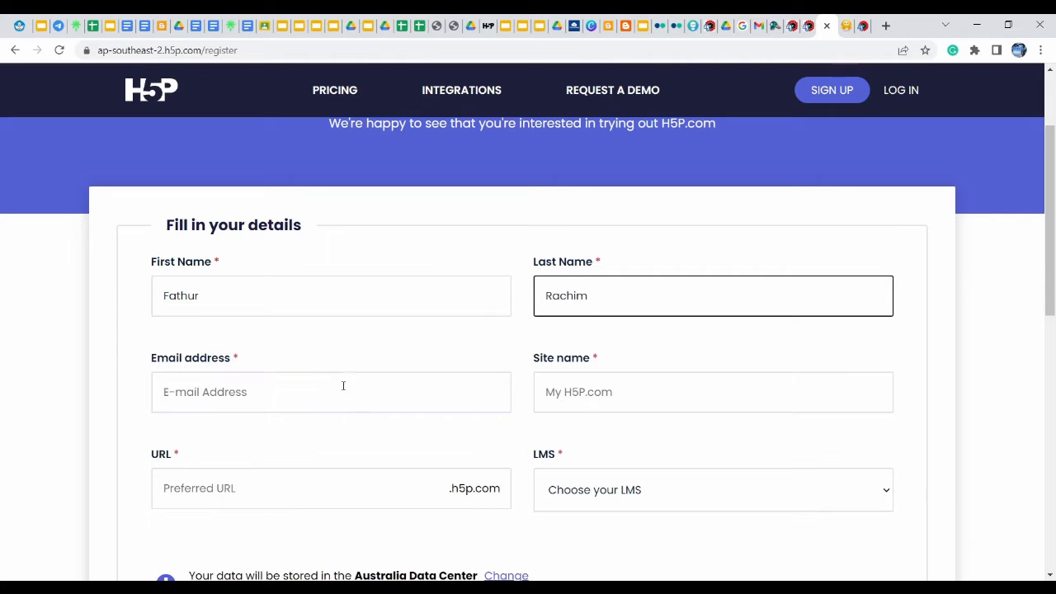
{"action": "left_click", "coordinate": [267, 400]}
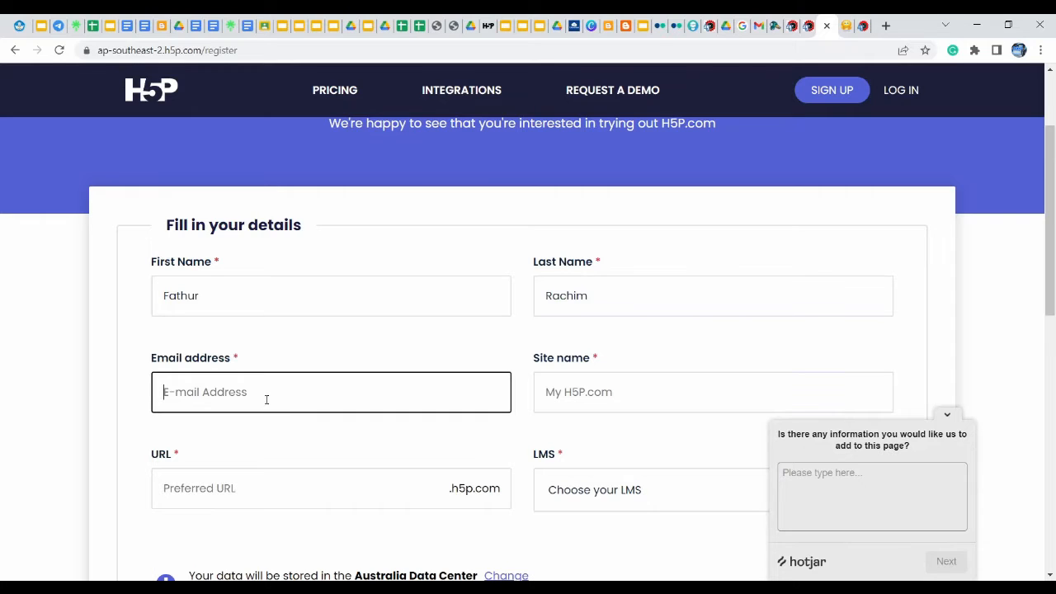
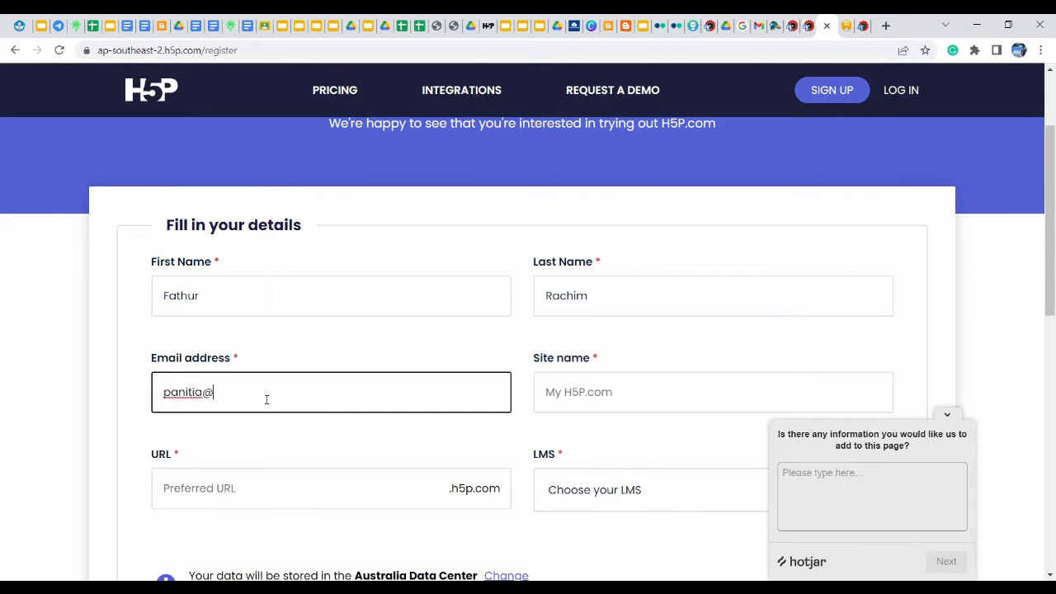
{"action": "left_click", "coordinate": [591, 392]}
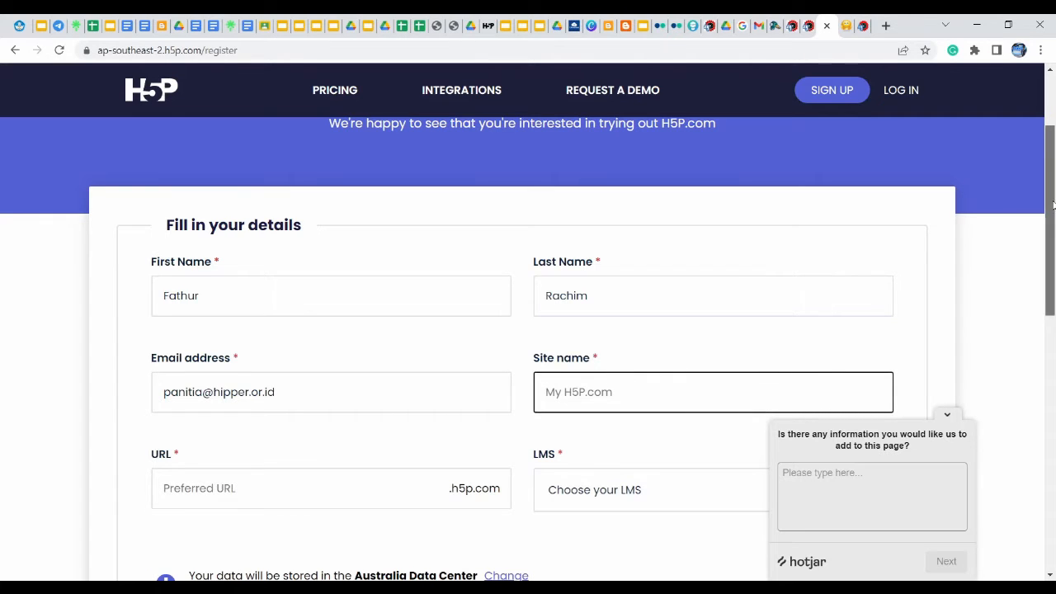
{"action": "left_click_drag", "start_coordinate": [1053, 206], "coordinate": [1053, 240]}
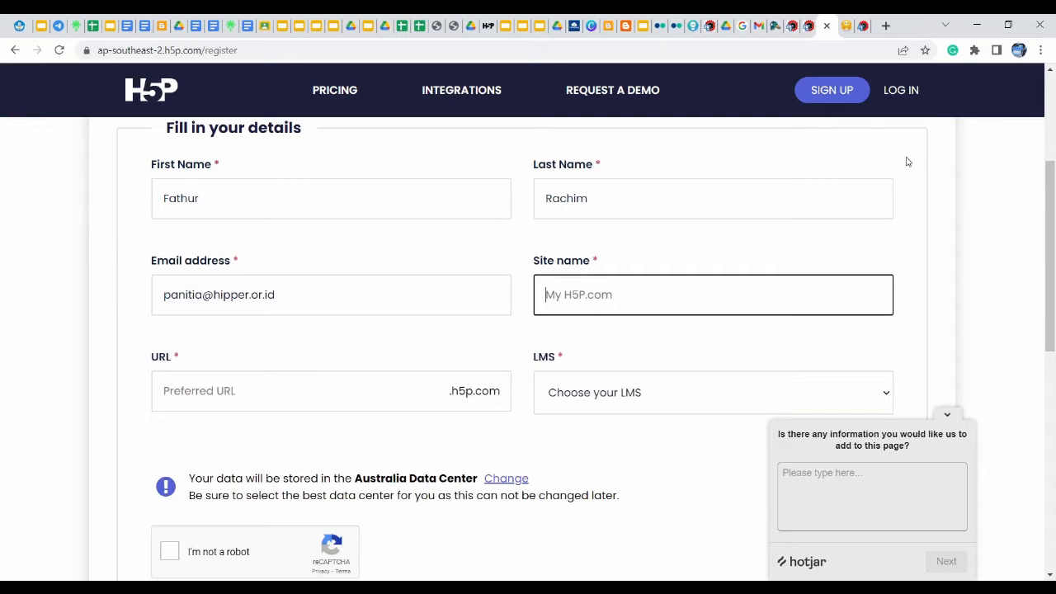
{"action": "left_click", "coordinate": [792, 27]}
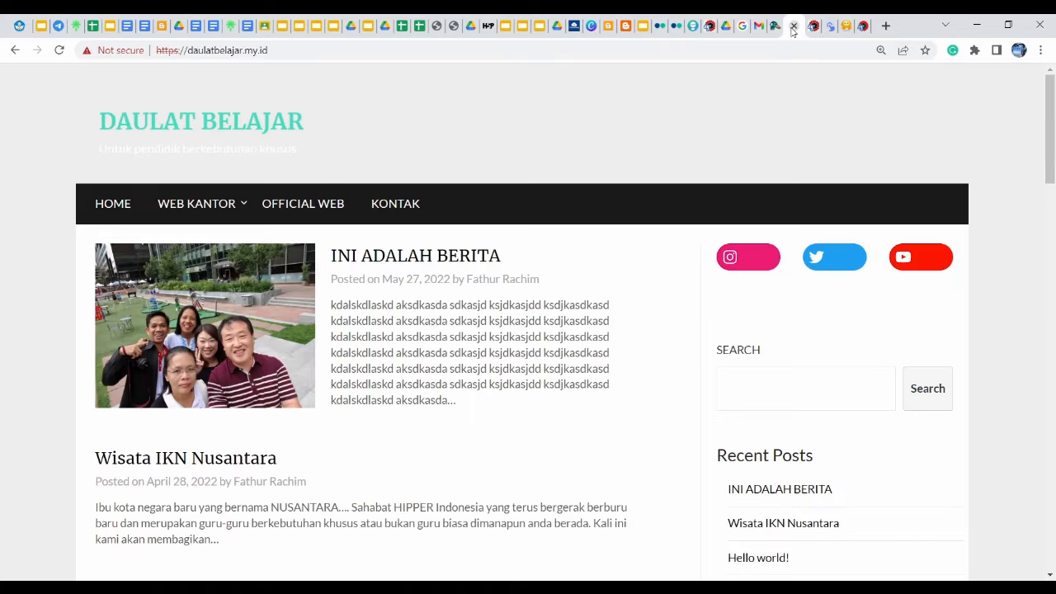
{"action": "left_click_drag", "start_coordinate": [284, 48], "coordinate": [187, 49]}
{"action": "key", "text": "ctrl+c"}
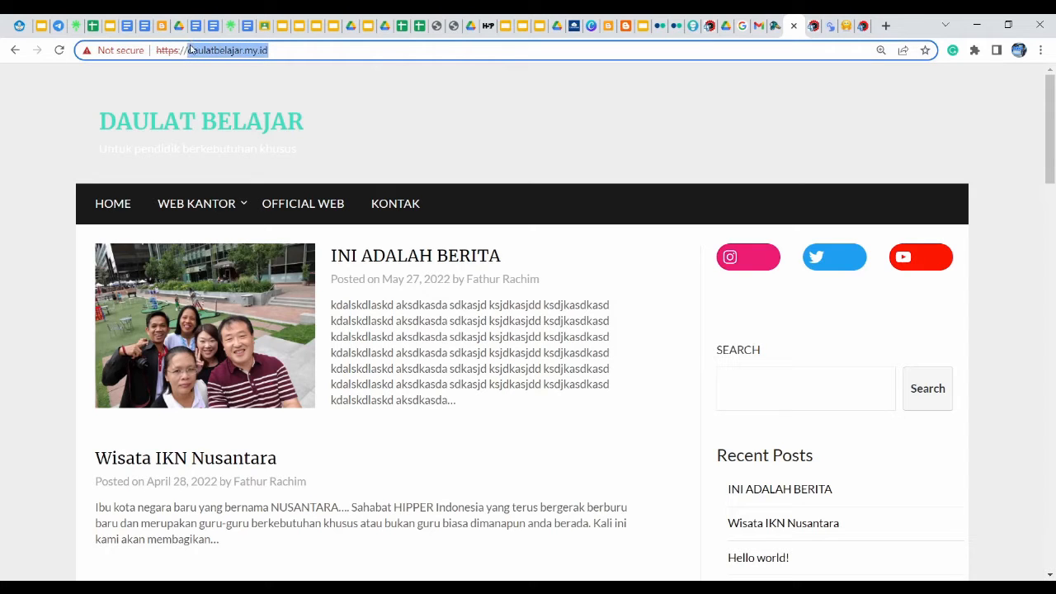
{"action": "left_click", "coordinate": [832, 30]}
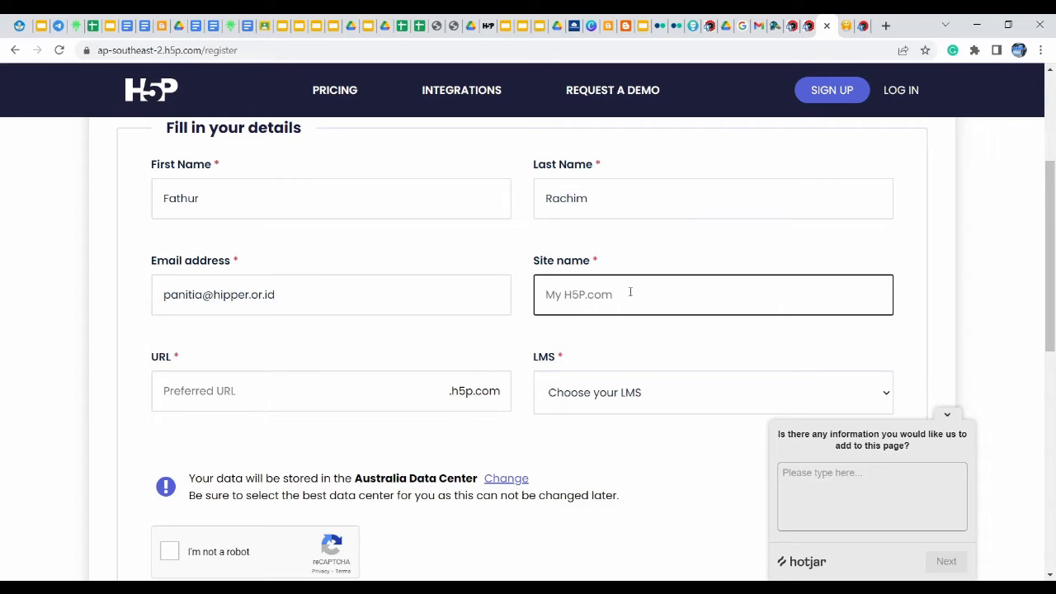
Paste daulatbelajar.my.id as the site name and set the preferred URL to daulatbelajar
{"action": "key", "text": "ctrl+v"}
{"action": "left_click", "coordinate": [266, 397]}
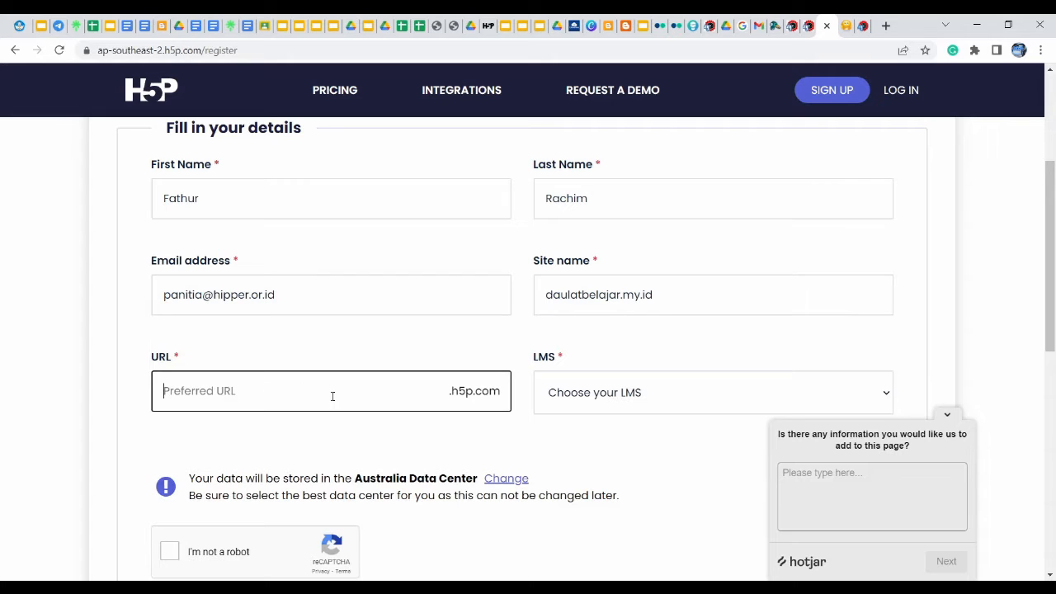
{"action": "type", "text": "daulatbelajarmyid"}
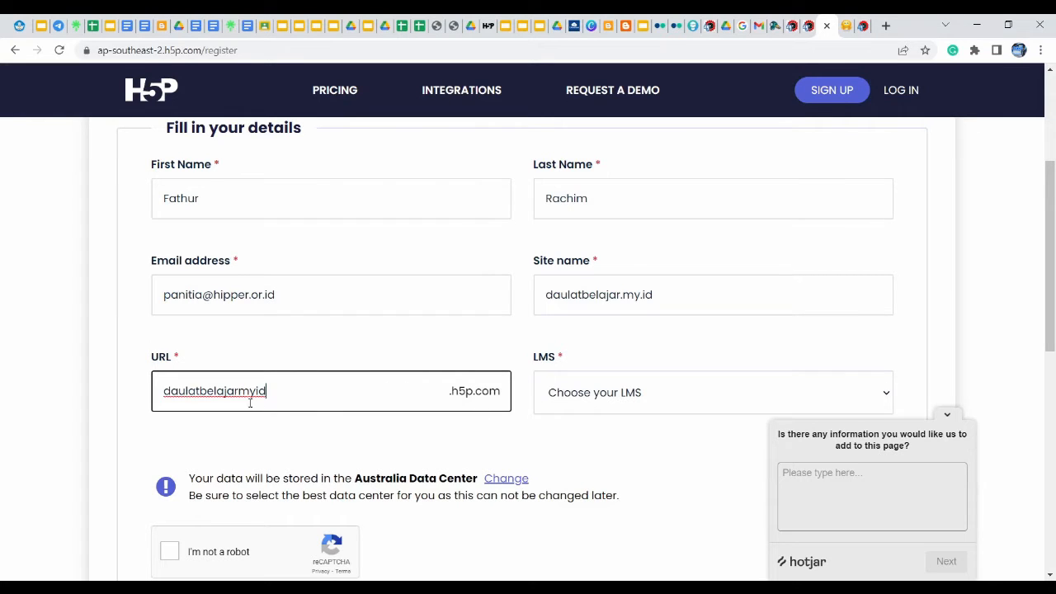
{"action": "key", "text": "BackSpace"}
{"action": "key", "text": "BackSpace"}
{"action": "key", "text": "BackSpace"}
{"action": "key", "text": "BackSpace"}
Choose Other as the LMS, tick reCAPTCHA and the privacy policy, and submit the trial sign-up
{"action": "left_click_drag", "start_coordinate": [1049, 299], "coordinate": [1043, 338]}
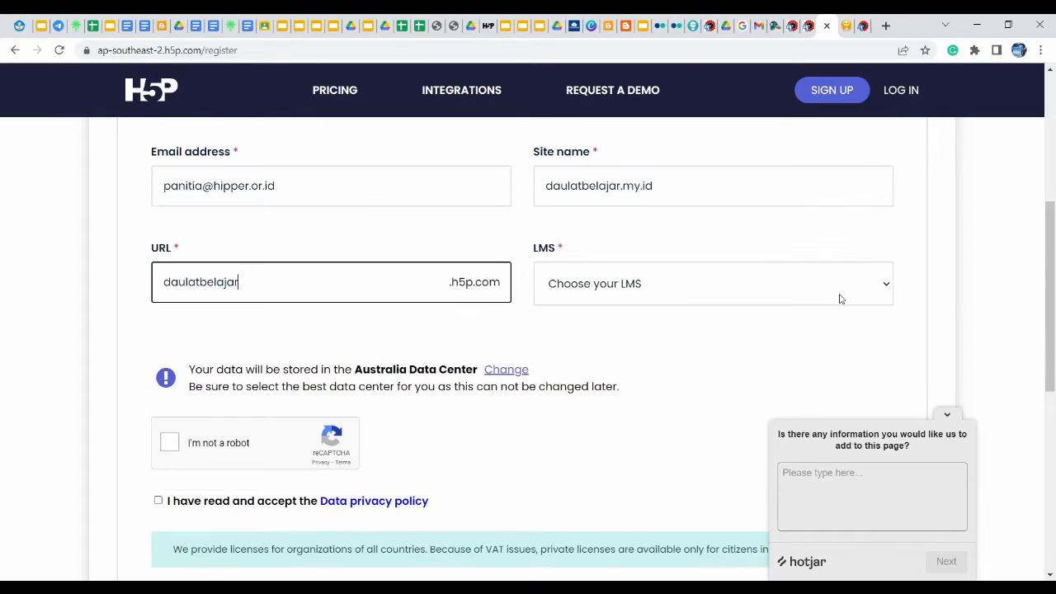
{"action": "left_click", "coordinate": [753, 281]}
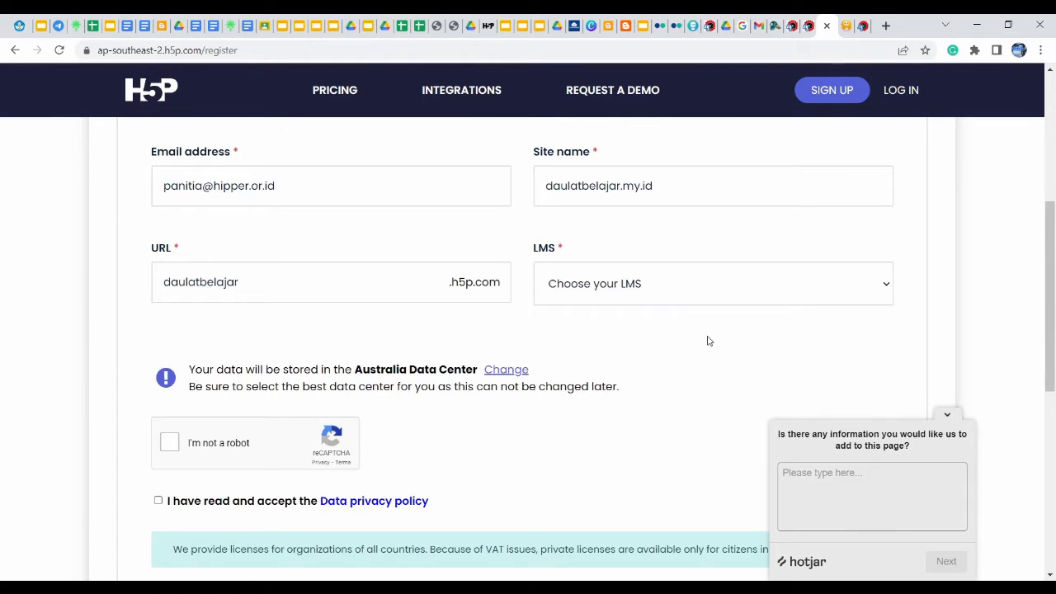
{"action": "left_click", "coordinate": [600, 421]}
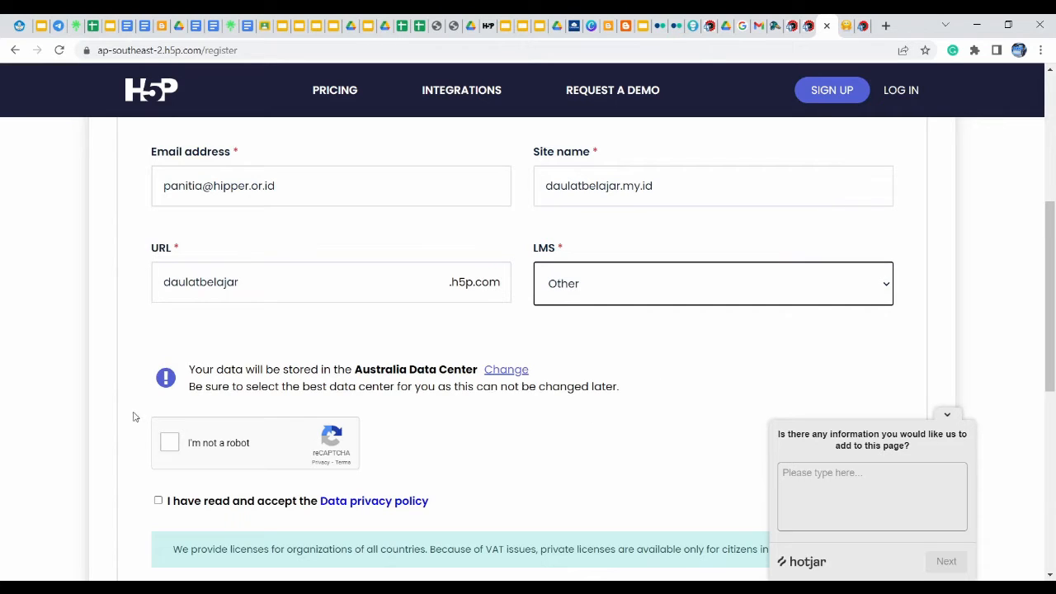
{"action": "left_click", "coordinate": [159, 446]}
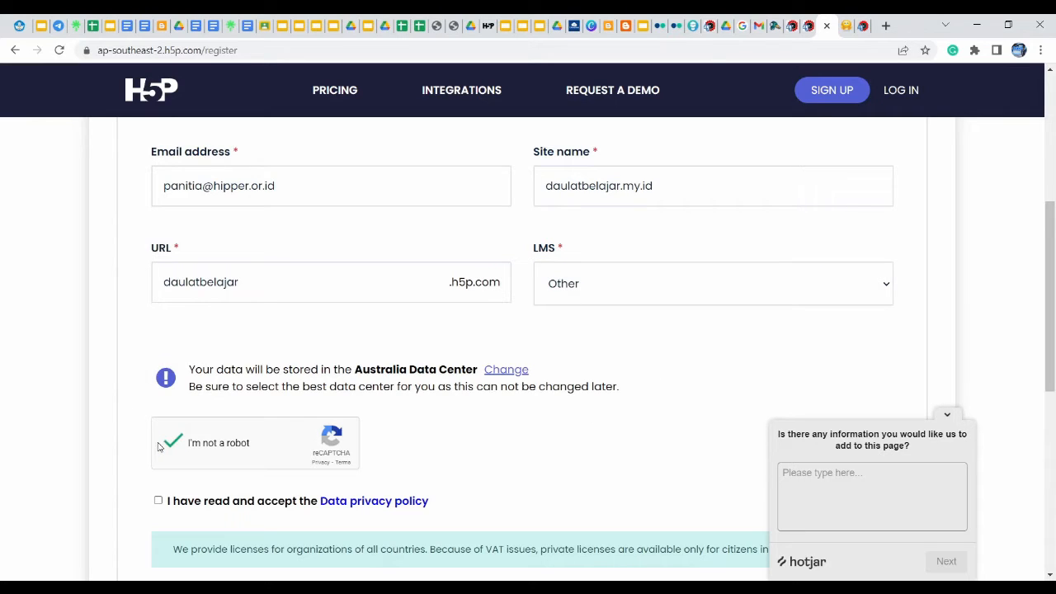
{"action": "left_click", "coordinate": [159, 502]}
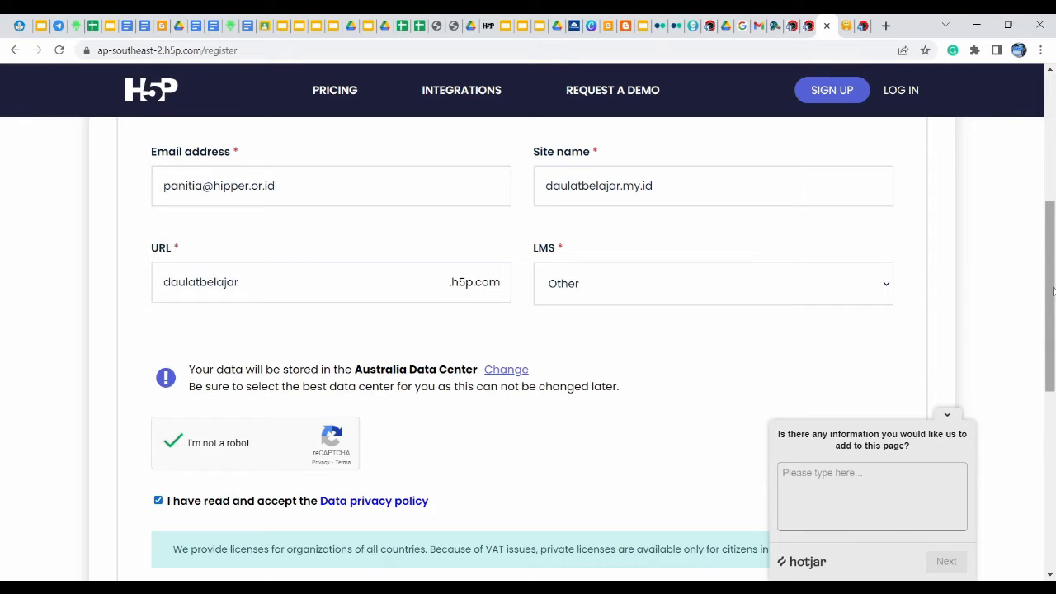
{"action": "left_click_drag", "start_coordinate": [1053, 290], "coordinate": [1054, 383]}
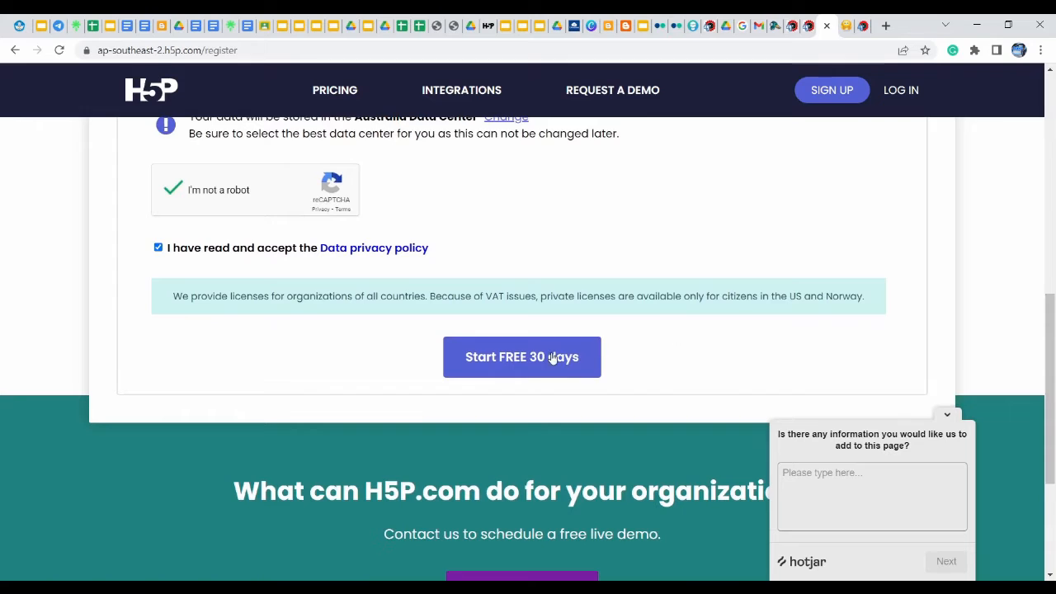
{"action": "left_click", "coordinate": [495, 360]}
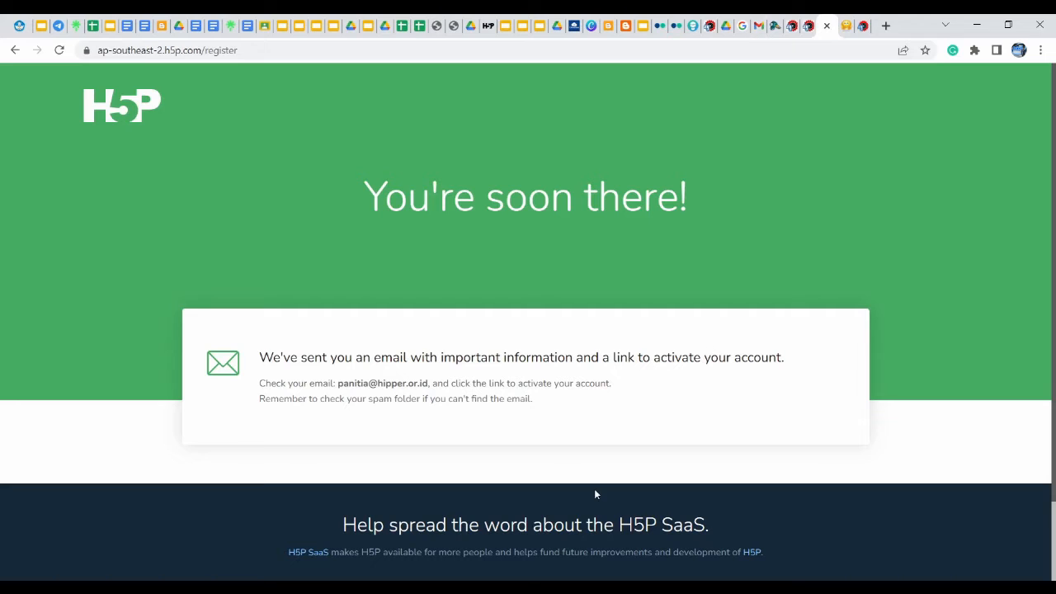
Load gmail.com in a new browser tab
{"action": "left_click", "coordinate": [886, 27]}
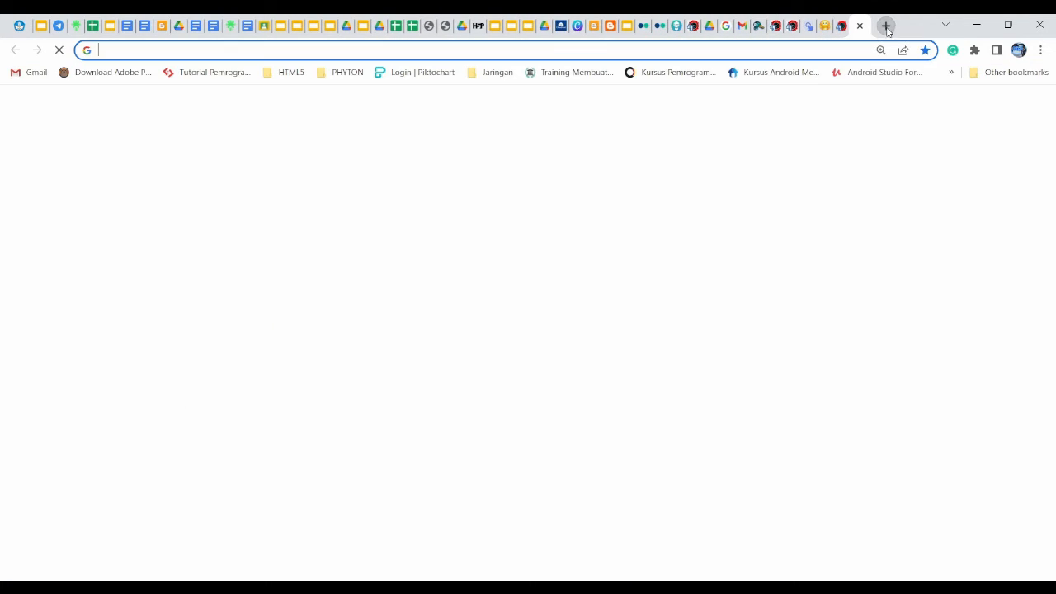
{"action": "type", "text": "gmai"}
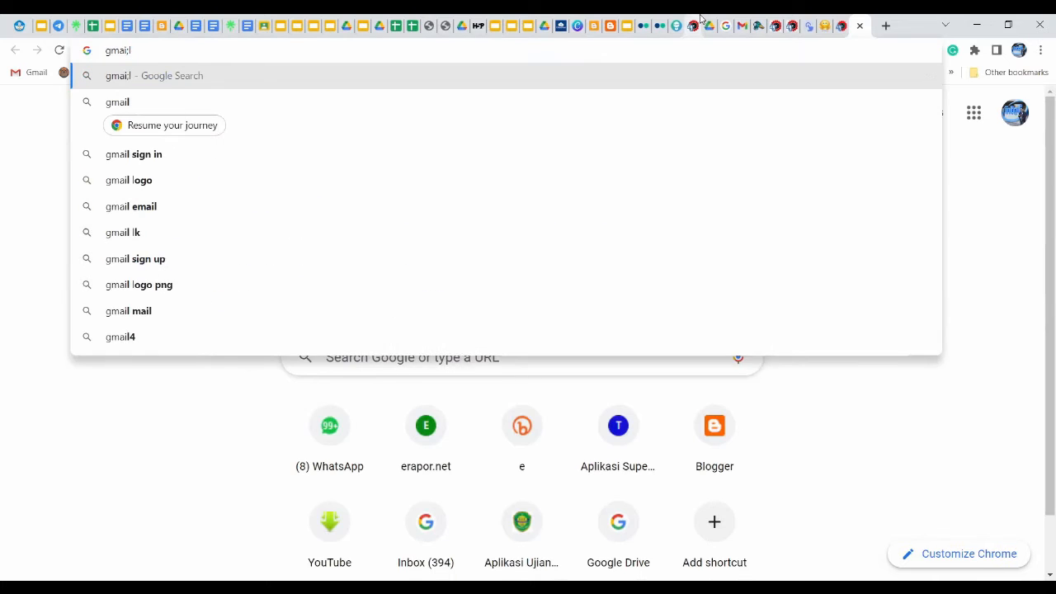
{"action": "key", "text": "BackSpace"}
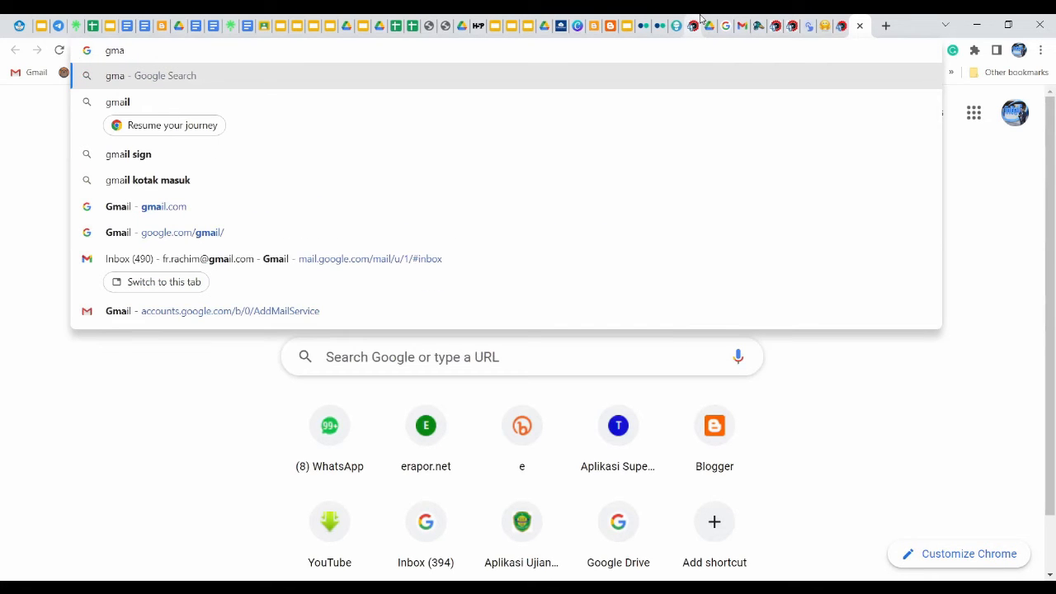
{"action": "type", "text": "il.co"}
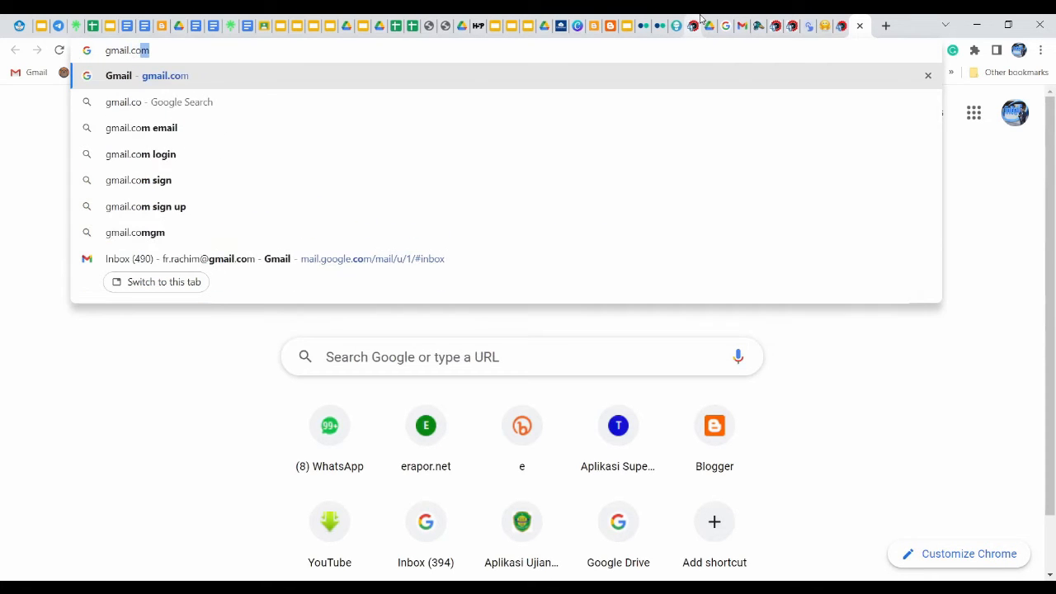
{"action": "key", "text": "Return"}
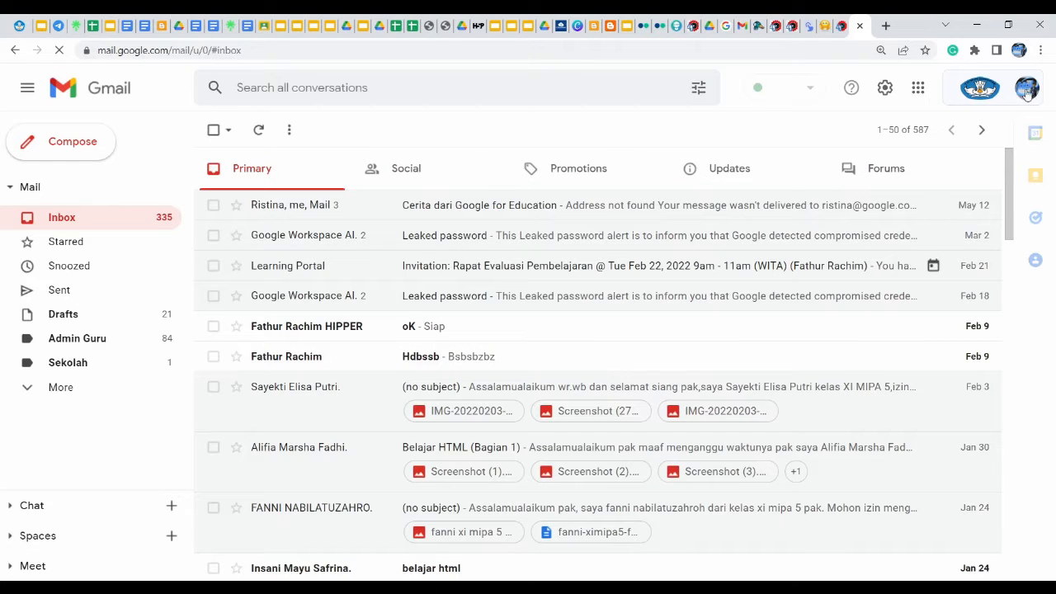
Switch to another signed-in Google account, then choose Add another account
{"action": "left_click", "coordinate": [1027, 88]}
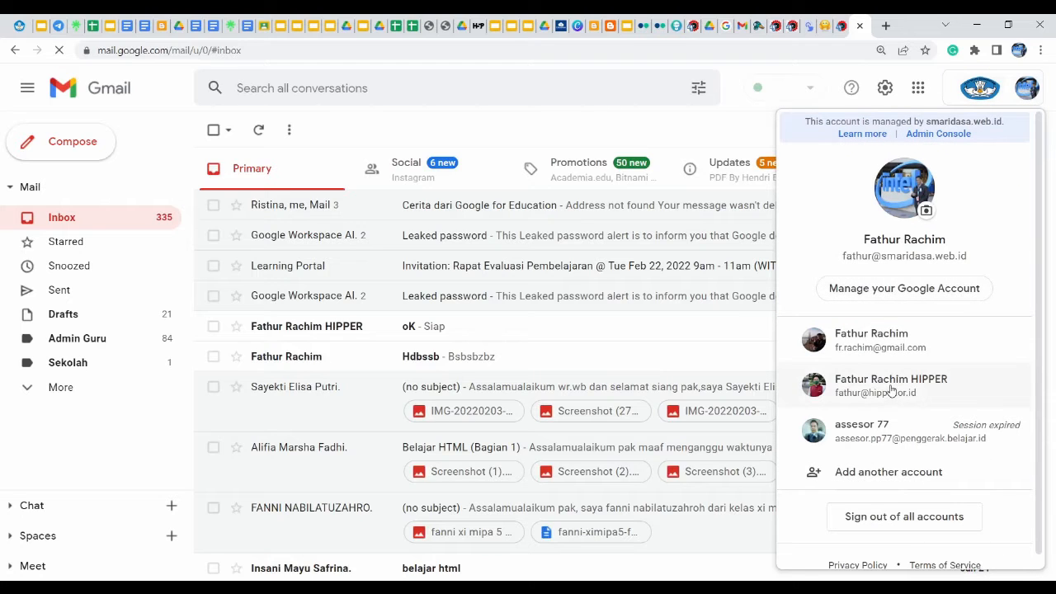
{"action": "left_click", "coordinate": [891, 341]}
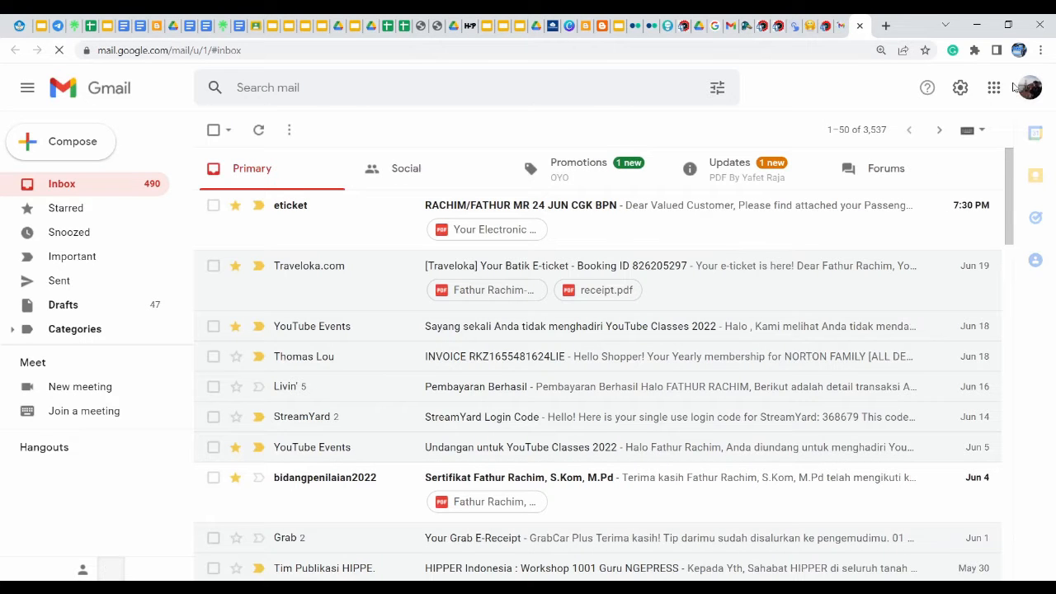
{"action": "left_click", "coordinate": [1028, 93]}
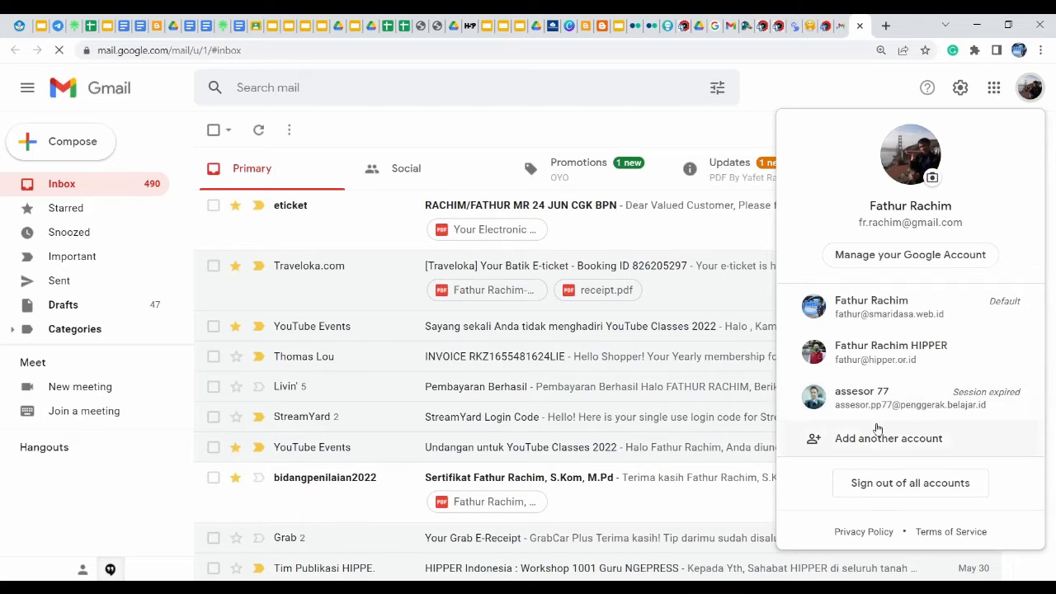
{"action": "left_click", "coordinate": [879, 438]}
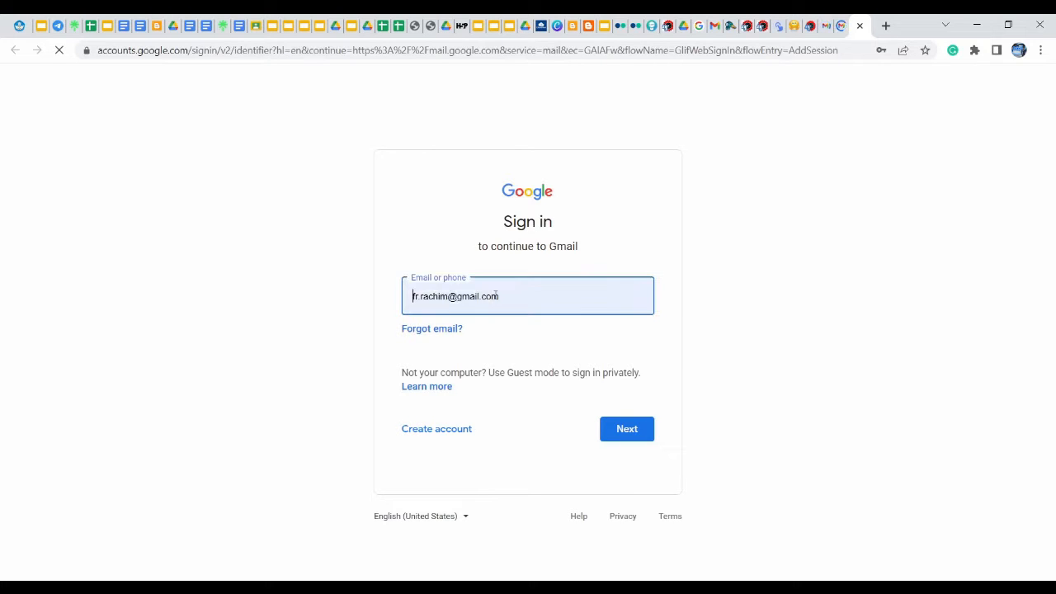
Replace the prefilled sign-in address with the new account's e-mail address and continue
{"action": "left_click", "coordinate": [564, 303]}
{"action": "key", "text": "ctrl+shift+Left"}
{"action": "key", "text": "ctrl+shift+Left"}
{"action": "key", "text": "ctrl+shift+Left"}
{"action": "key", "text": "ctrl+shift+Left"}
{"action": "key", "text": "ctrl+shift+Left"}
{"action": "key", "text": "ctrl+shift+Left"}
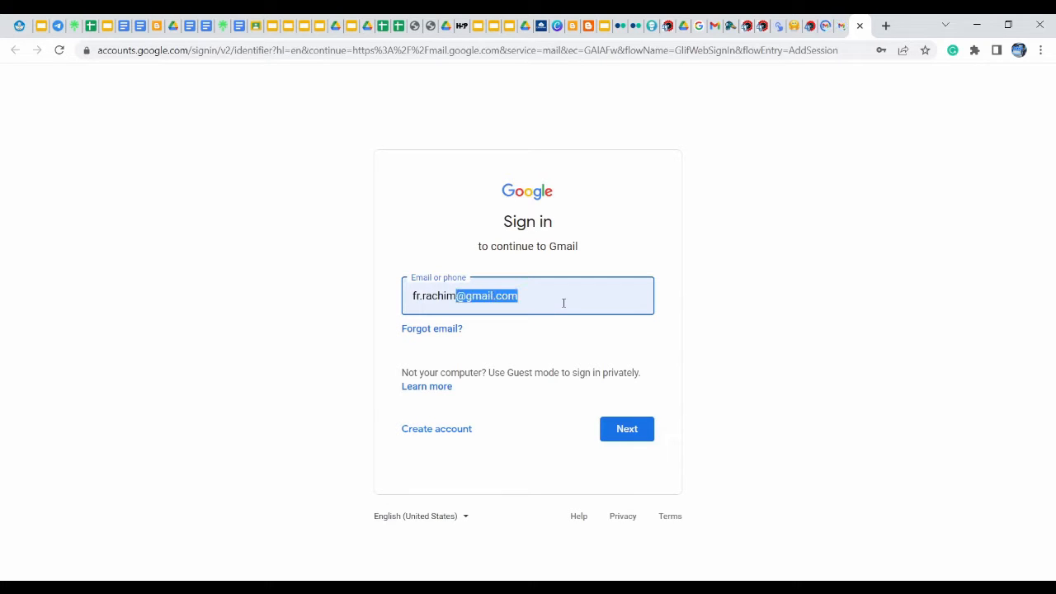
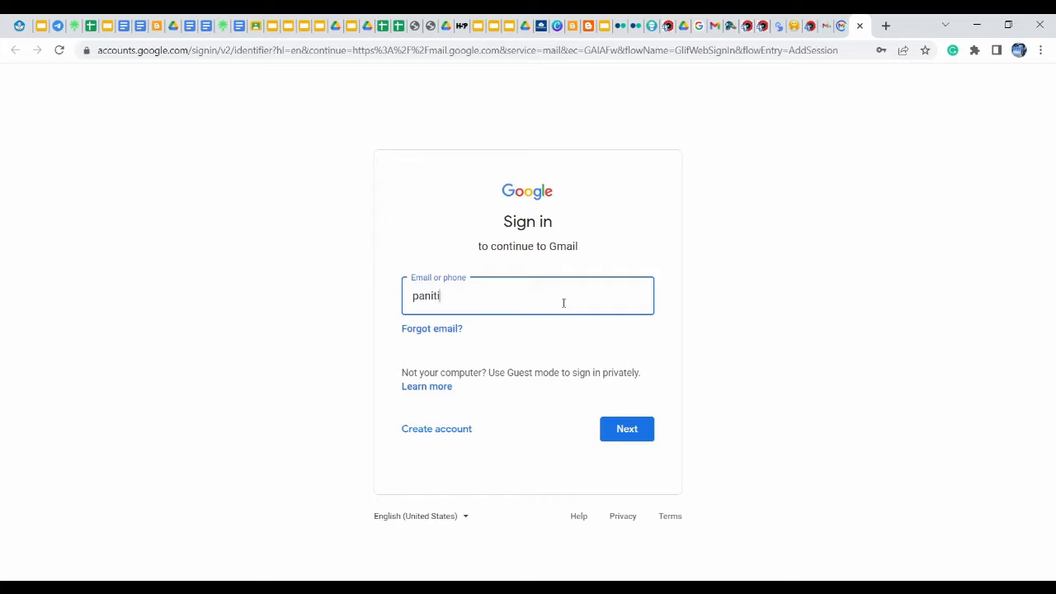
{"action": "left_click", "coordinate": [632, 432]}
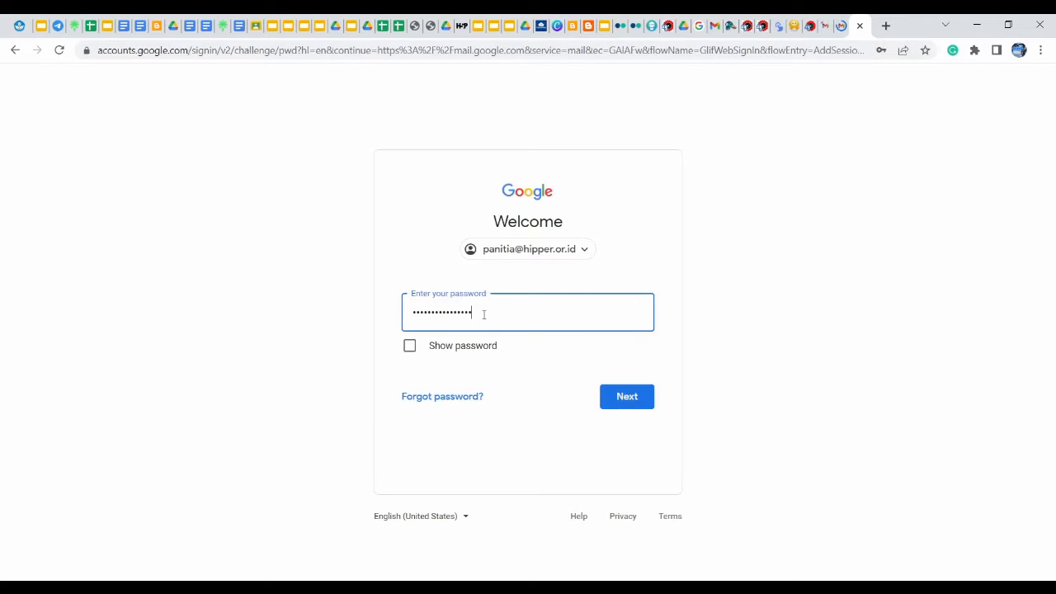
Retype the account password after the wrong-password error and sign in
{"action": "left_click", "coordinate": [629, 399]}
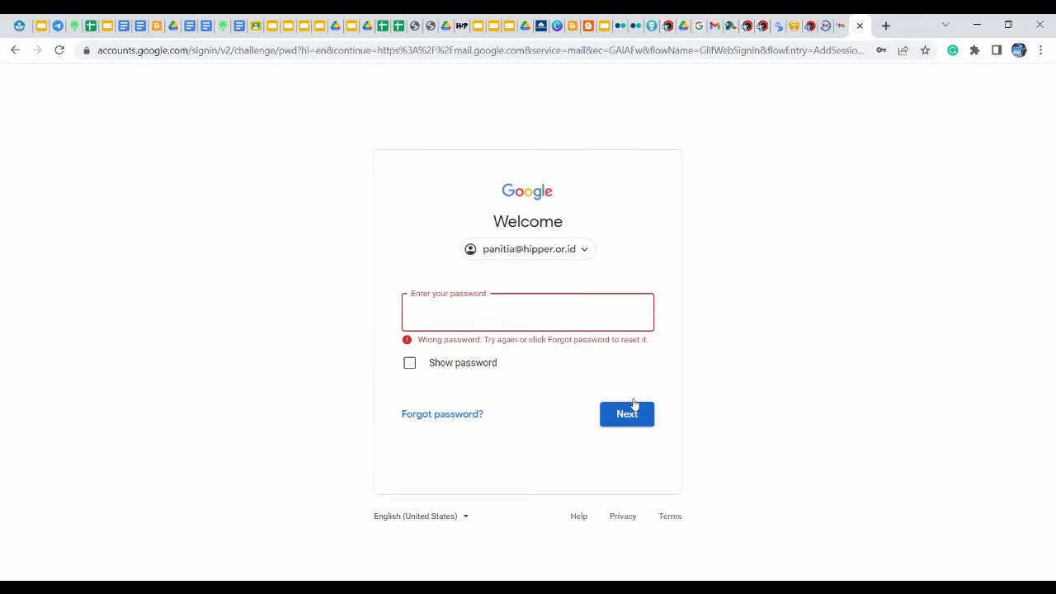
{"action": "left_click", "coordinate": [538, 310]}
{"action": "type", "text": "•••"}
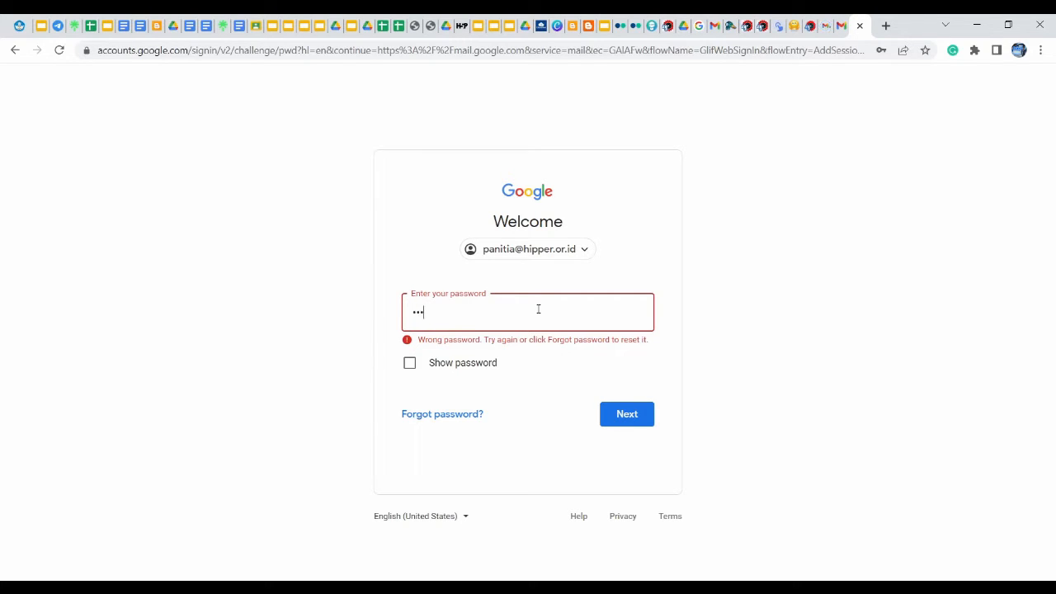
{"action": "type", "text": "••••••"}
{"action": "key", "text": "Return"}
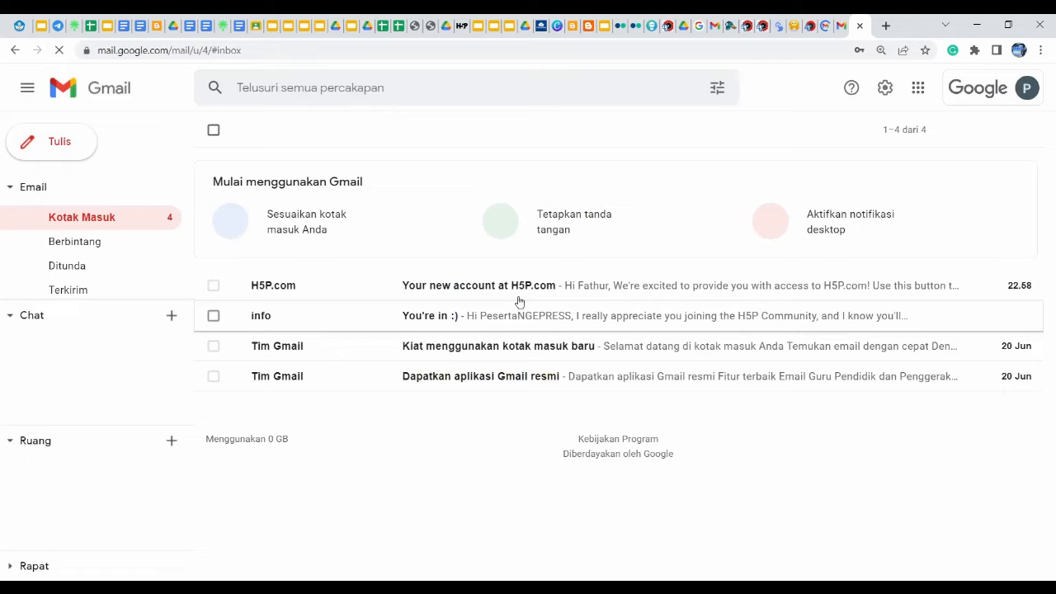
Open the 'Your new account at H5P.com' e-mail, dismiss the chat popup, and follow 'Activate my account'
{"action": "left_click", "coordinate": [520, 302]}
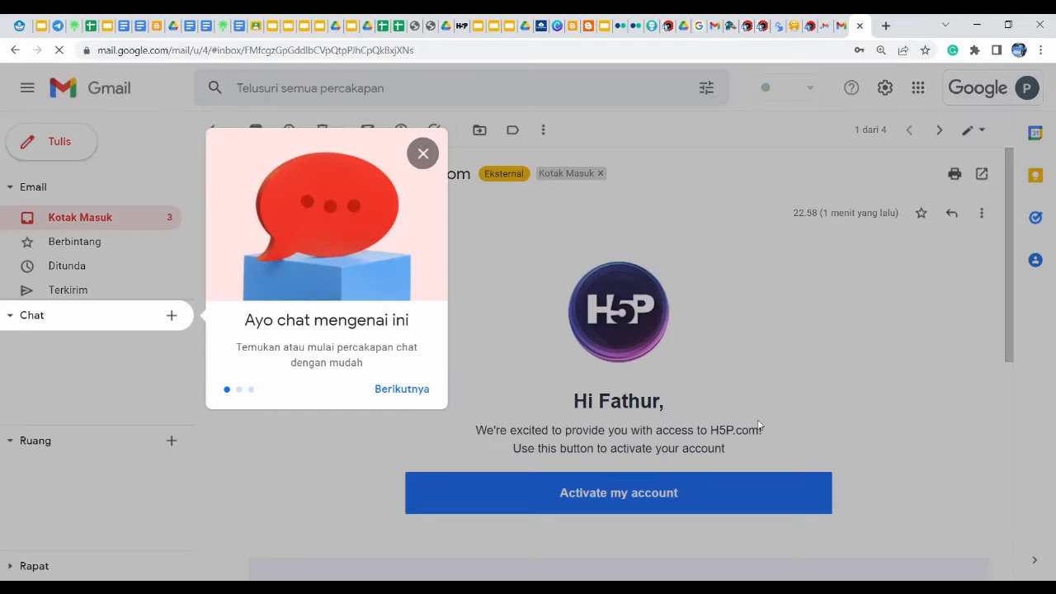
{"action": "left_click", "coordinate": [760, 426]}
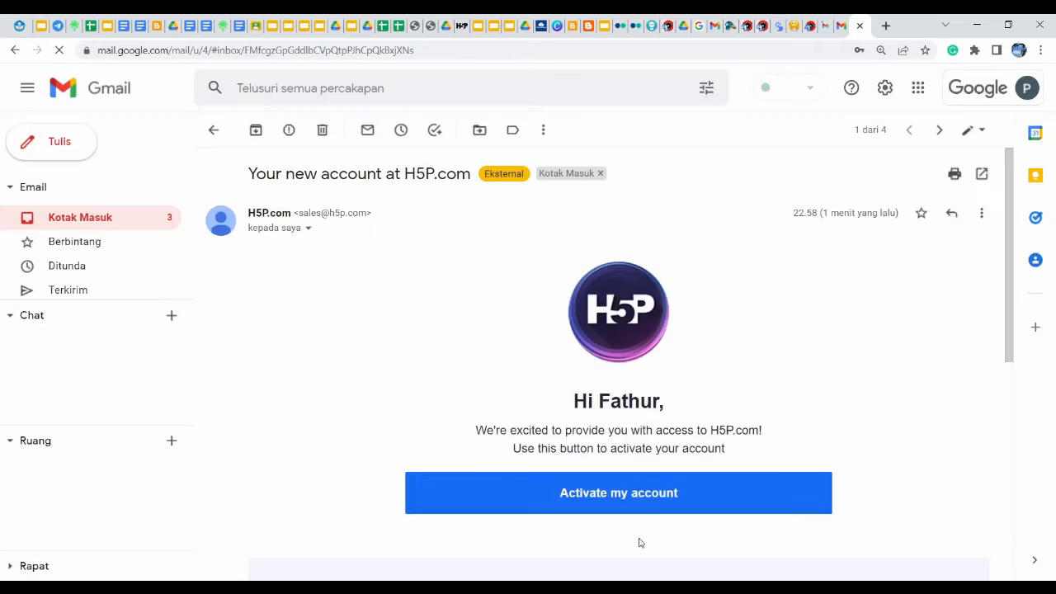
{"action": "left_click", "coordinate": [627, 499]}
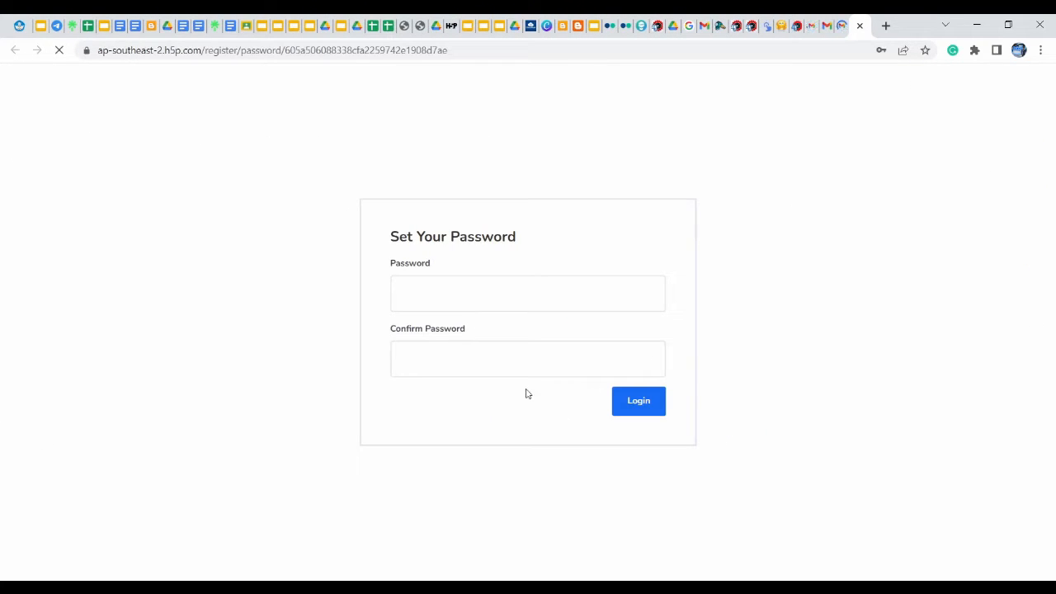
{"action": "left_click", "coordinate": [427, 296]}
Enter the new password in Password and Confirm Password, then log in
{"action": "type", "text": "•••"}
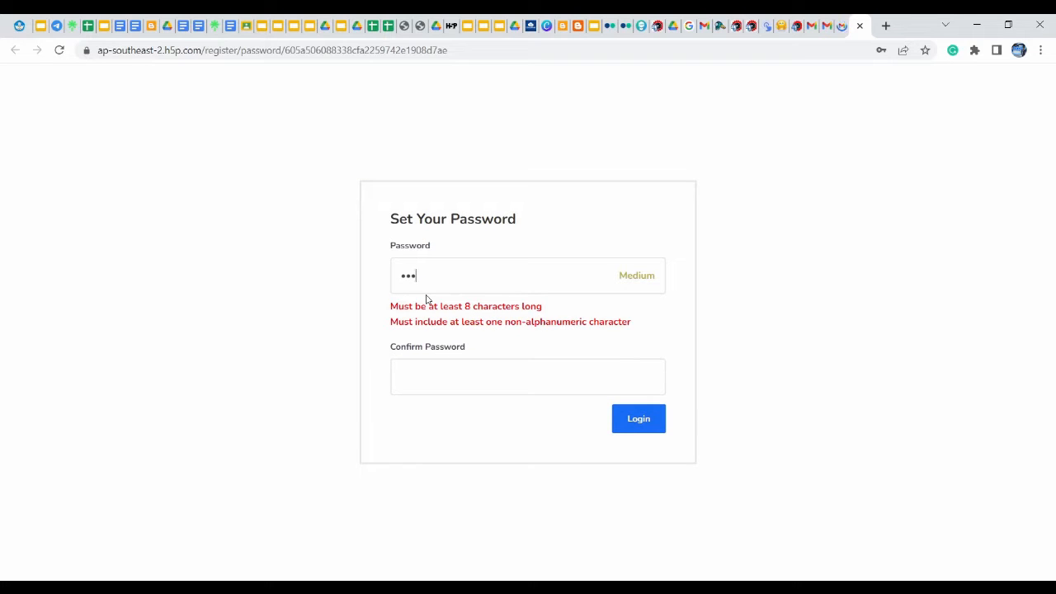
{"action": "type", "text": "••••"}
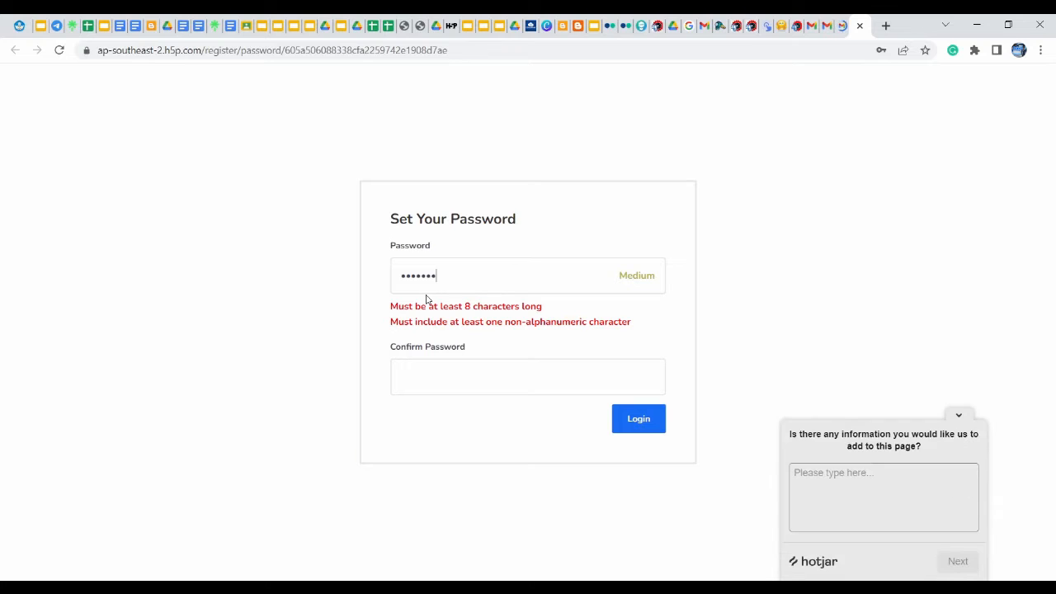
{"action": "type", "text": "!"}
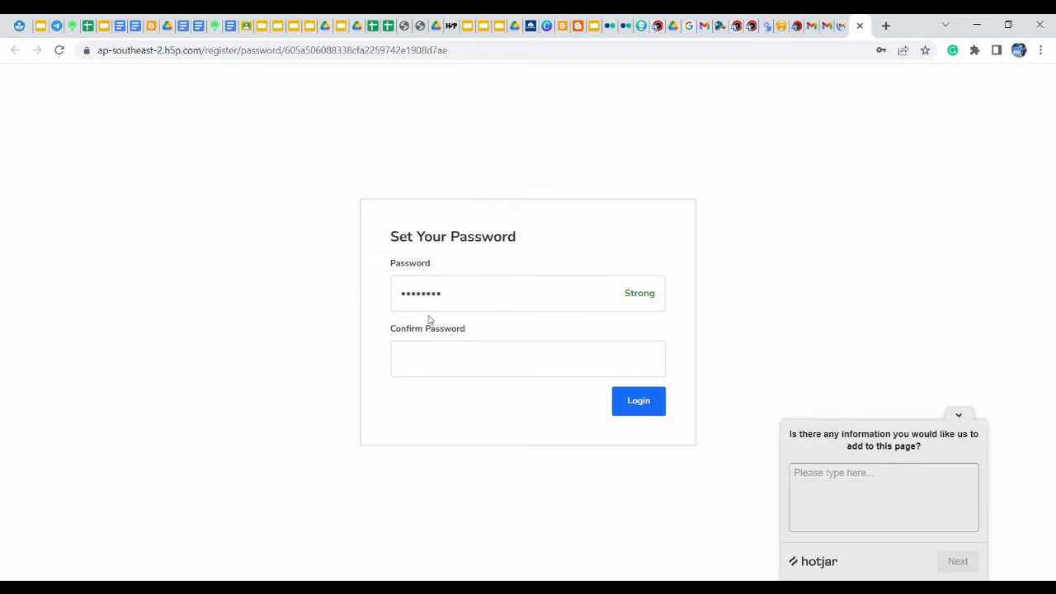
{"action": "left_click", "coordinate": [426, 358]}
{"action": "type", "text": "•••••••"}
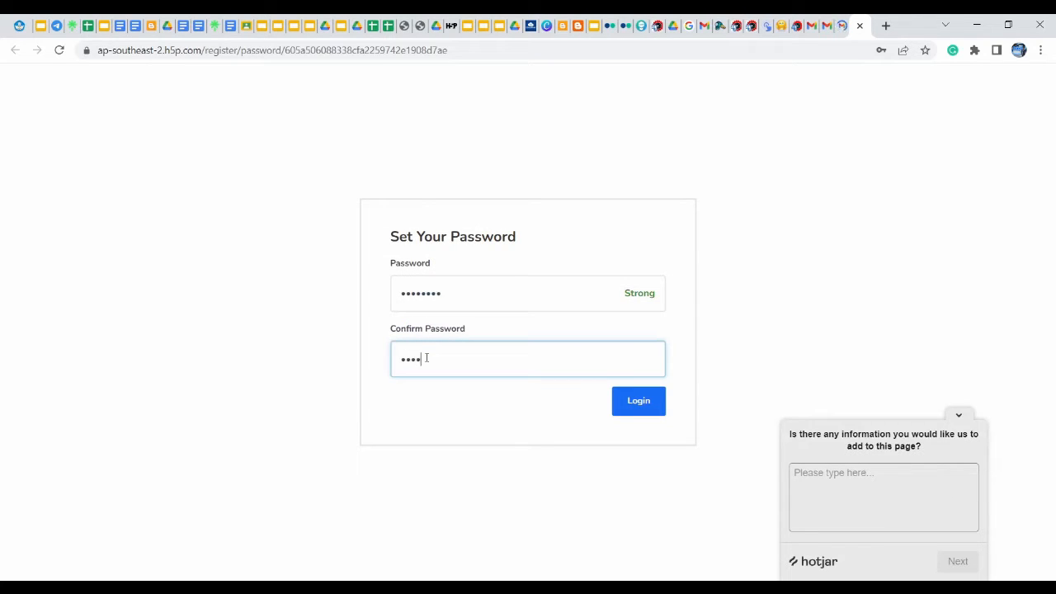
{"action": "type", "text": "•"}
{"action": "left_click", "coordinate": [652, 401]}
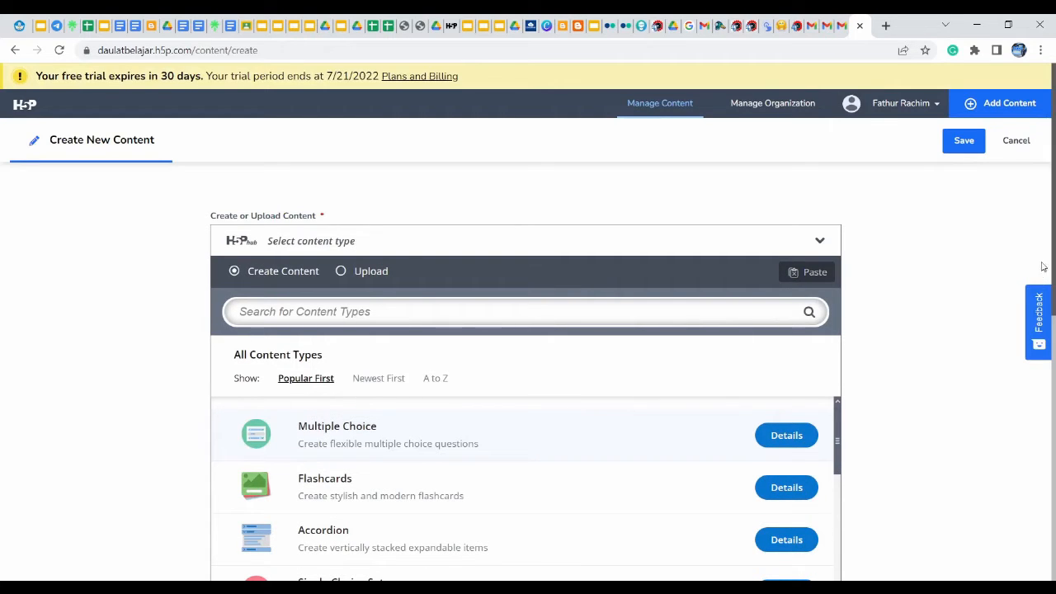
Scroll the content-type catalogue and pick Crossword
{"action": "left_click_drag", "start_coordinate": [1055, 244], "coordinate": [1042, 363]}
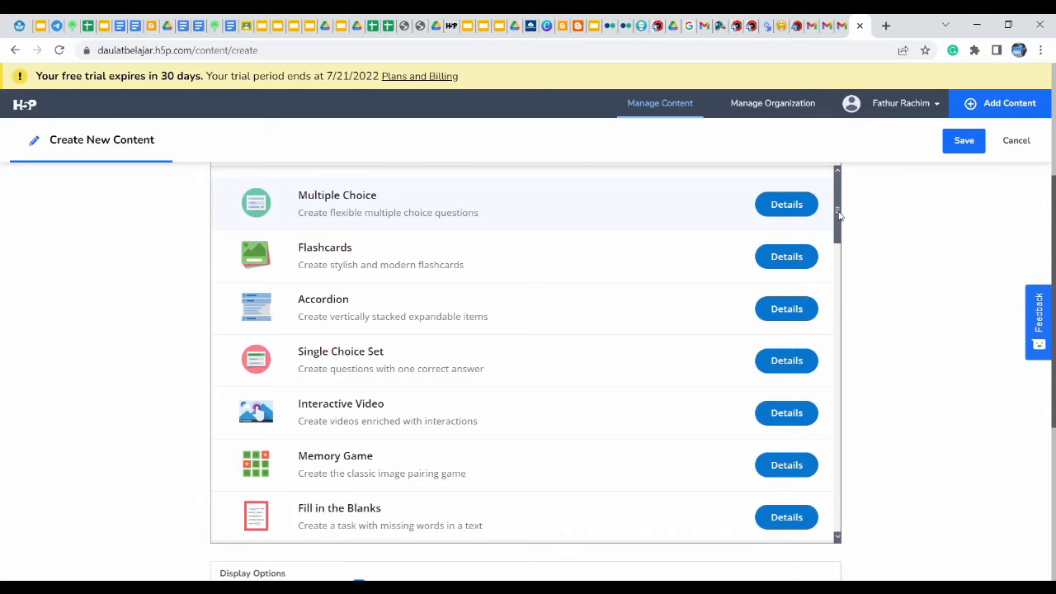
{"action": "left_click_drag", "start_coordinate": [839, 216], "coordinate": [819, 455]}
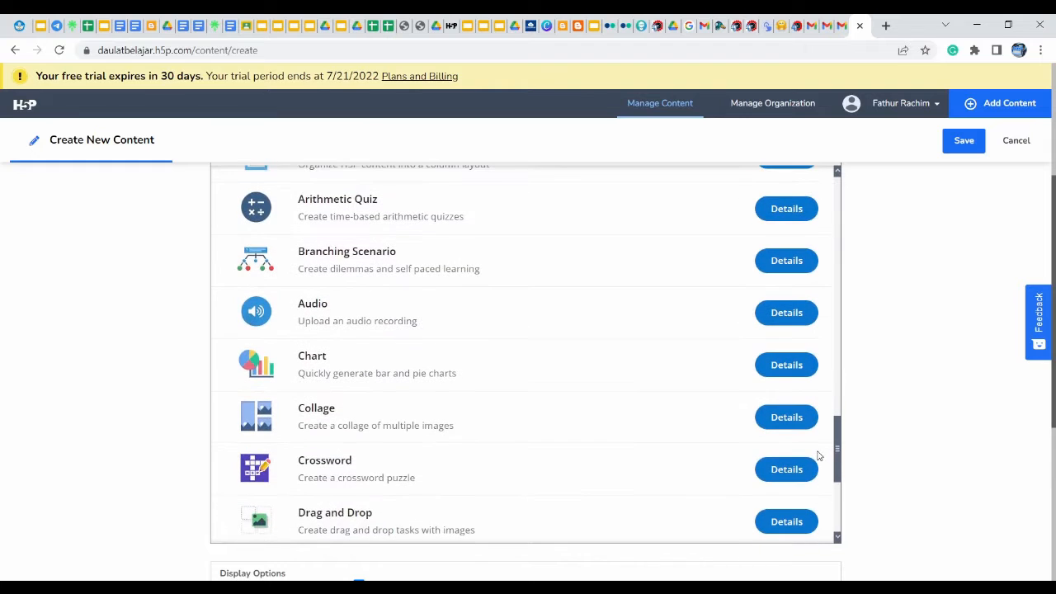
{"action": "left_click", "coordinate": [320, 472]}
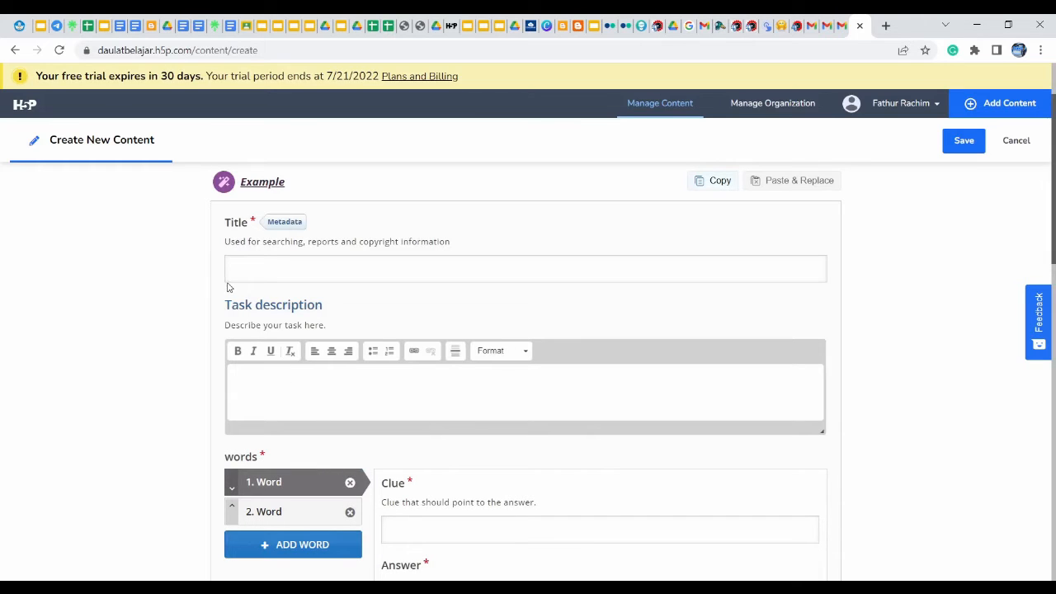
Enter title 'Bahan Ajar Olah Raga' and task description 'Kerjakanlah dengan serius !'
{"action": "left_click", "coordinate": [274, 267]}
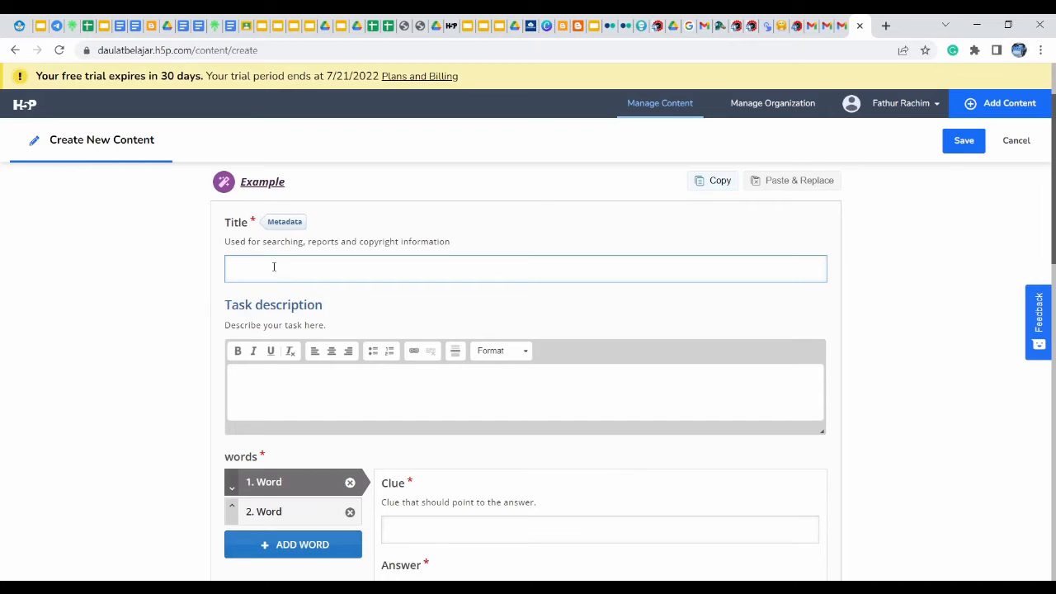
{"action": "type", "text": "Bahan Ajar"}
{"action": "type", "text": "Olah Raga"}
{"action": "left_click", "coordinate": [317, 389]}
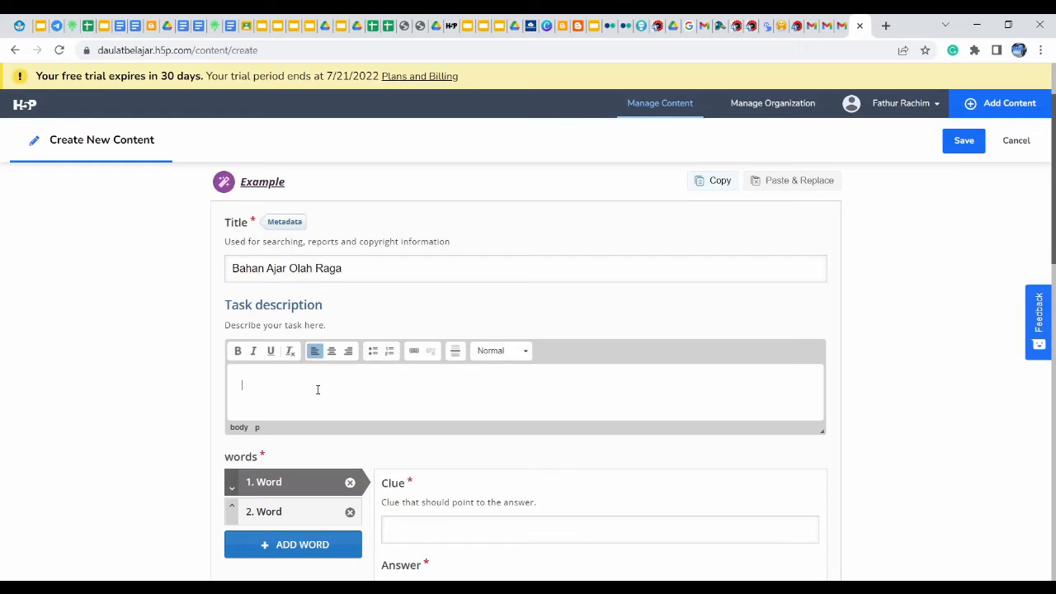
{"action": "type", "text": "Kerjakanlah dengan serius ("}
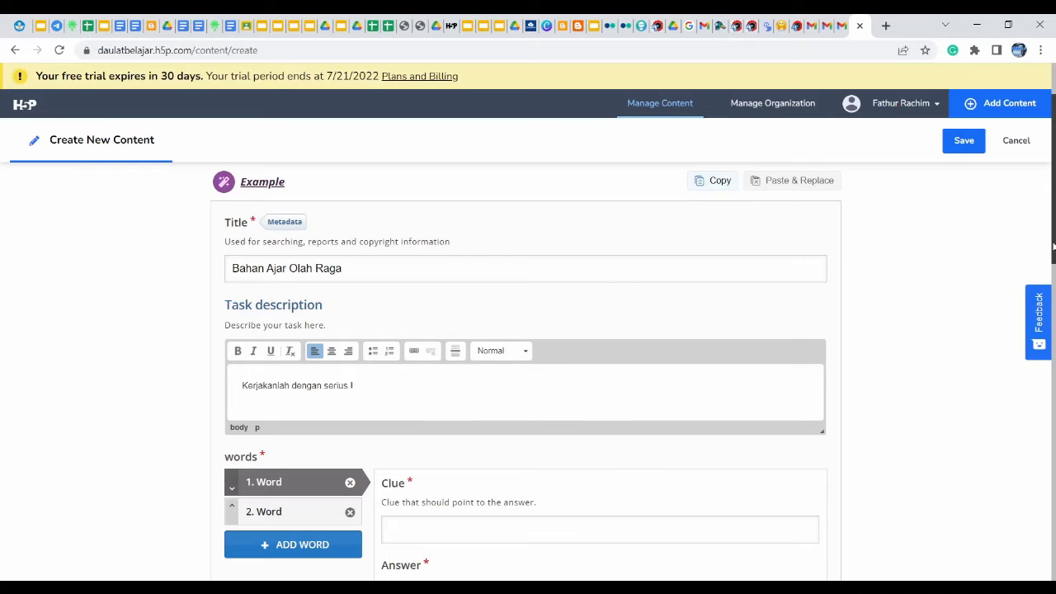
{"action": "left_click_drag", "start_coordinate": [1055, 248], "coordinate": [1055, 317]}
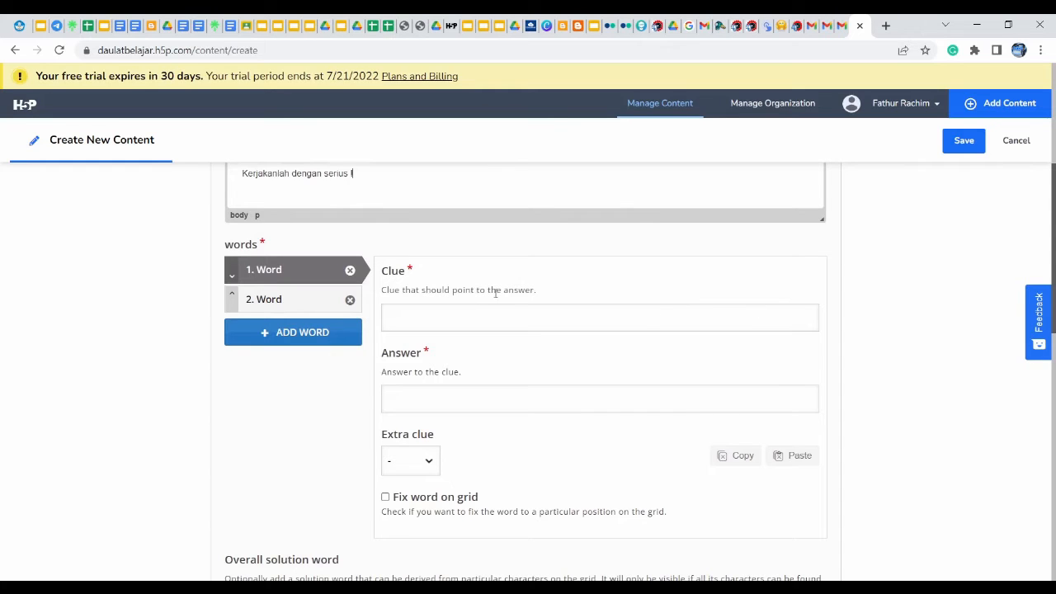
Fill word 1 with clue 'Salah satu jenis olah raga bola besar....' and answer 'basket', leaving its extra clue unchanged
{"action": "left_click", "coordinate": [427, 316]}
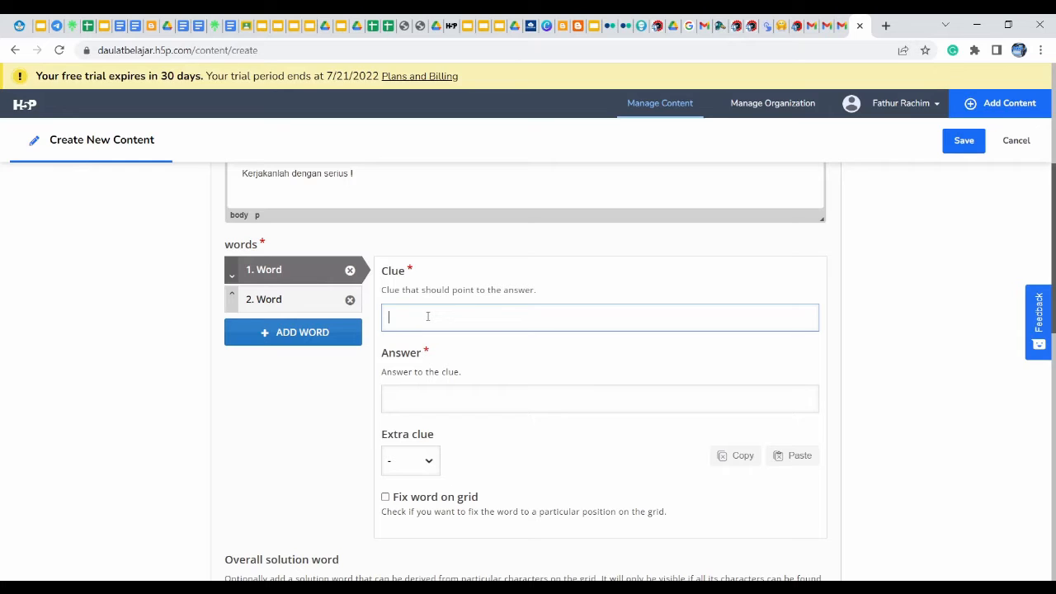
{"action": "type", "text": "Salah satu jenis olah raga"}
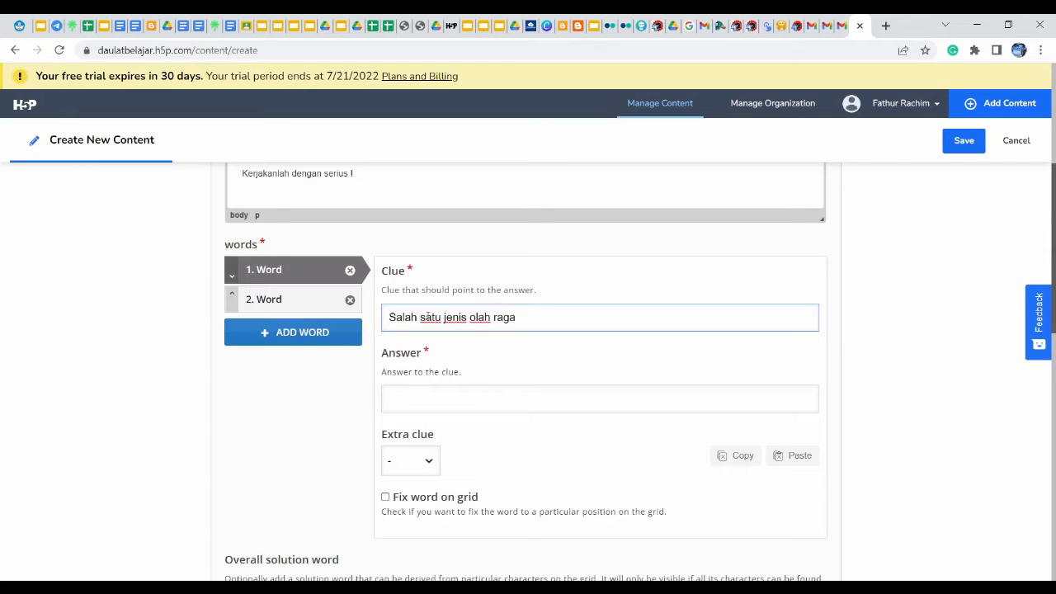
{"action": "type", "text": " bola besar...."}
{"action": "left_click", "coordinate": [491, 405]}
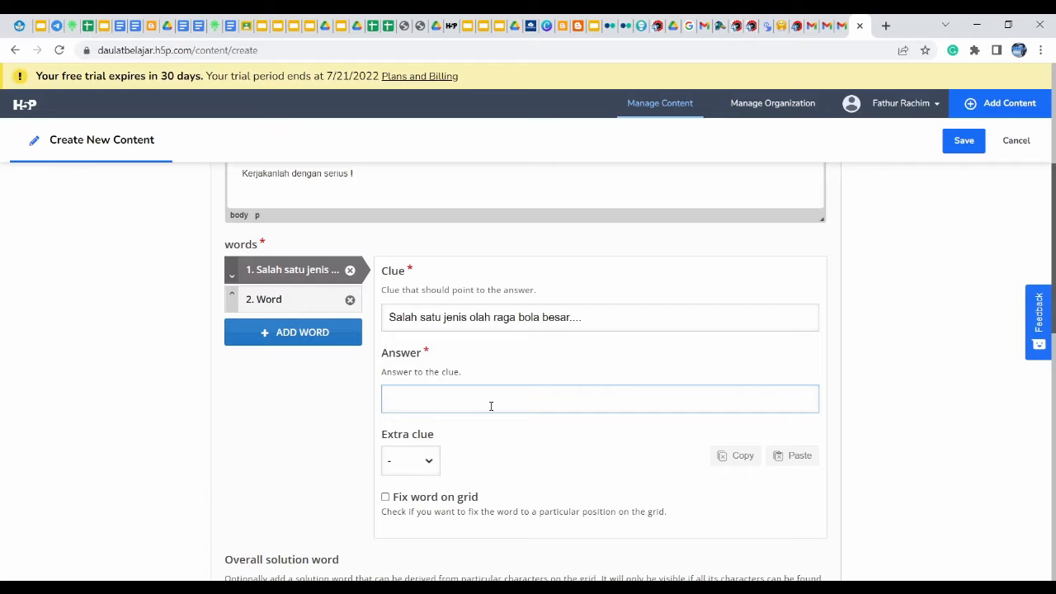
{"action": "type", "text": "basket"}
{"action": "left_click", "coordinate": [428, 467]}
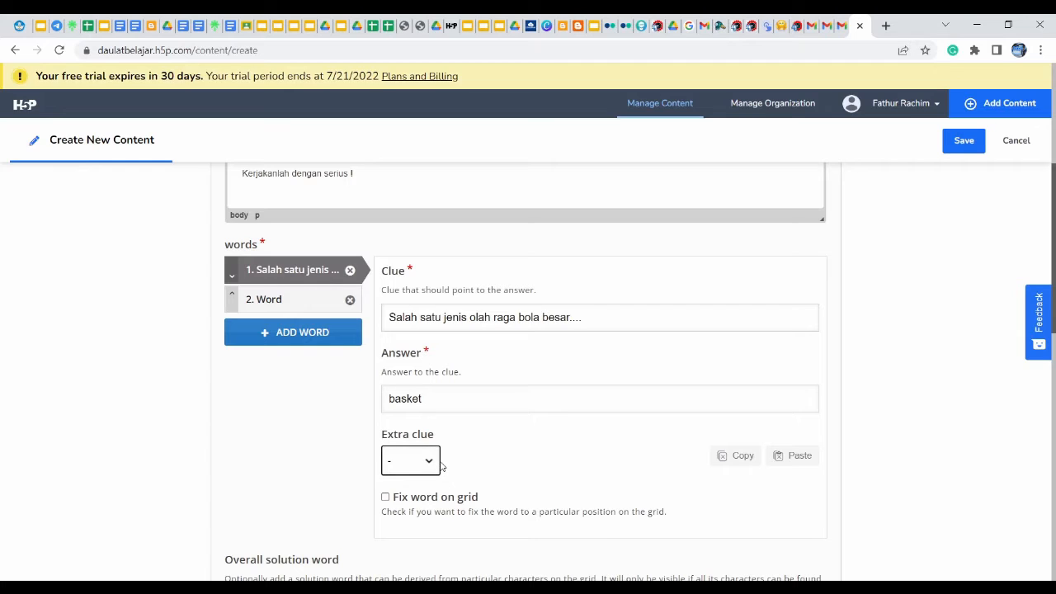
{"action": "left_click", "coordinate": [511, 446]}
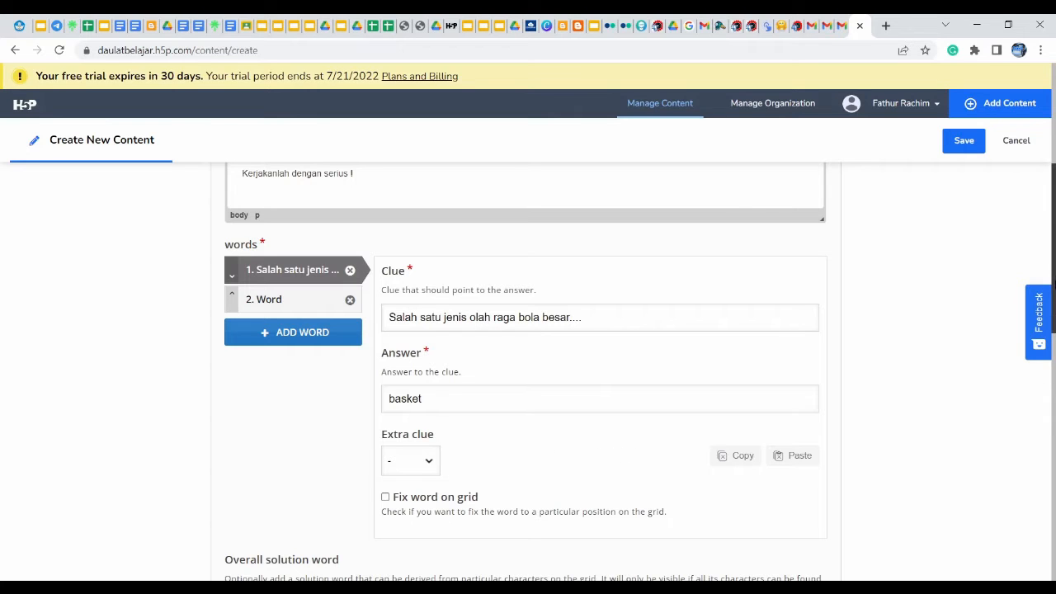
{"action": "mouse_move", "coordinate": [1054, 277]}
{"action": "left_mouse_down"}
{"action": "mouse_move", "coordinate": [1054, 407]}
{"action": "mouse_move", "coordinate": [1047, 269]}
{"action": "left_mouse_up"}
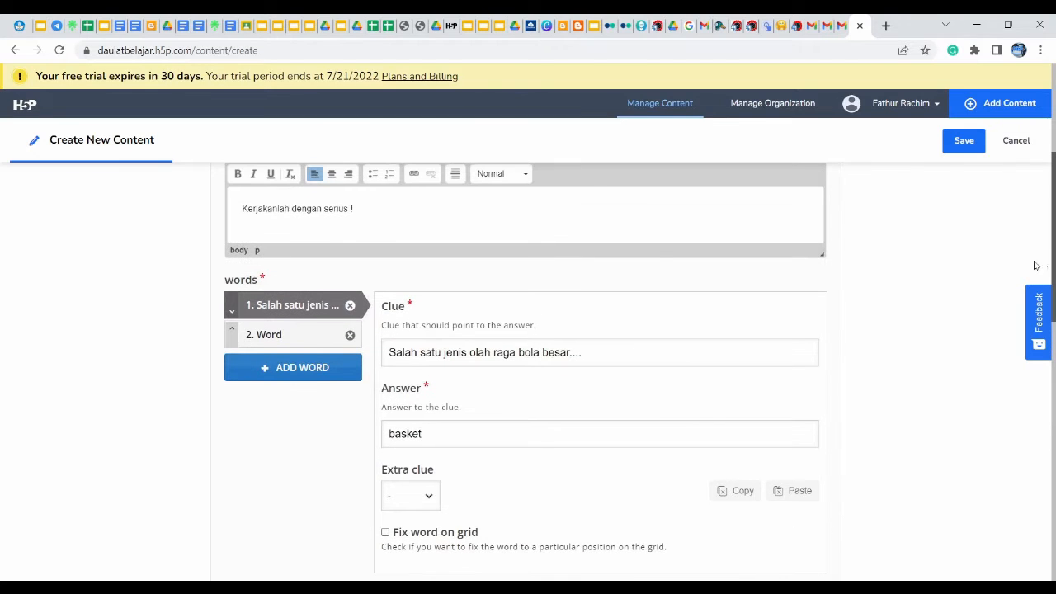
In word 2, replace the draft clue with 'Tim pemain sepakbola disebut juga....' and enter answer 'kesebelasan'
{"action": "left_click", "coordinate": [284, 333]}
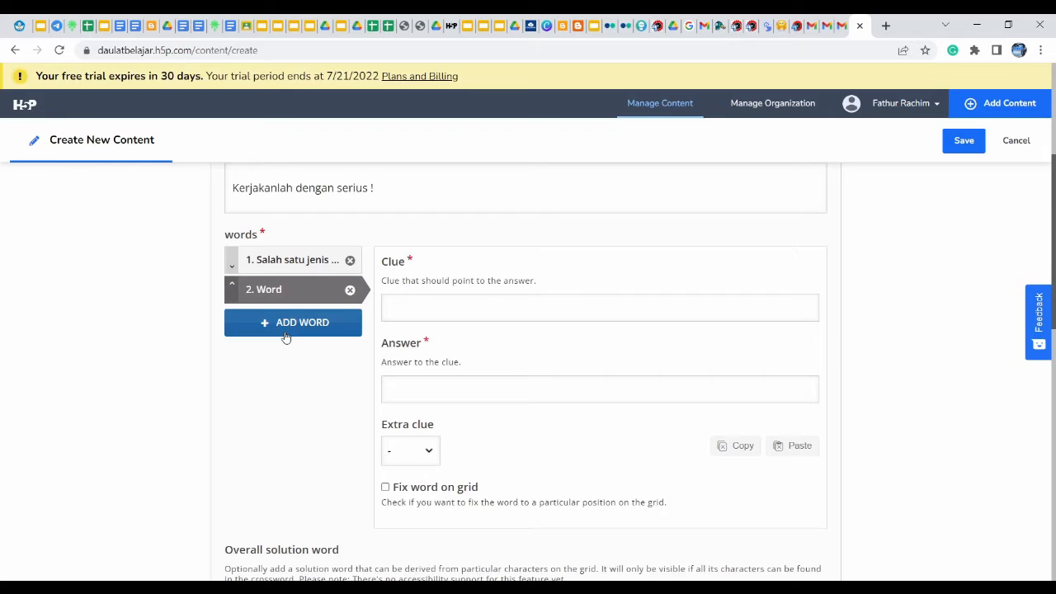
{"action": "left_click", "coordinate": [482, 307]}
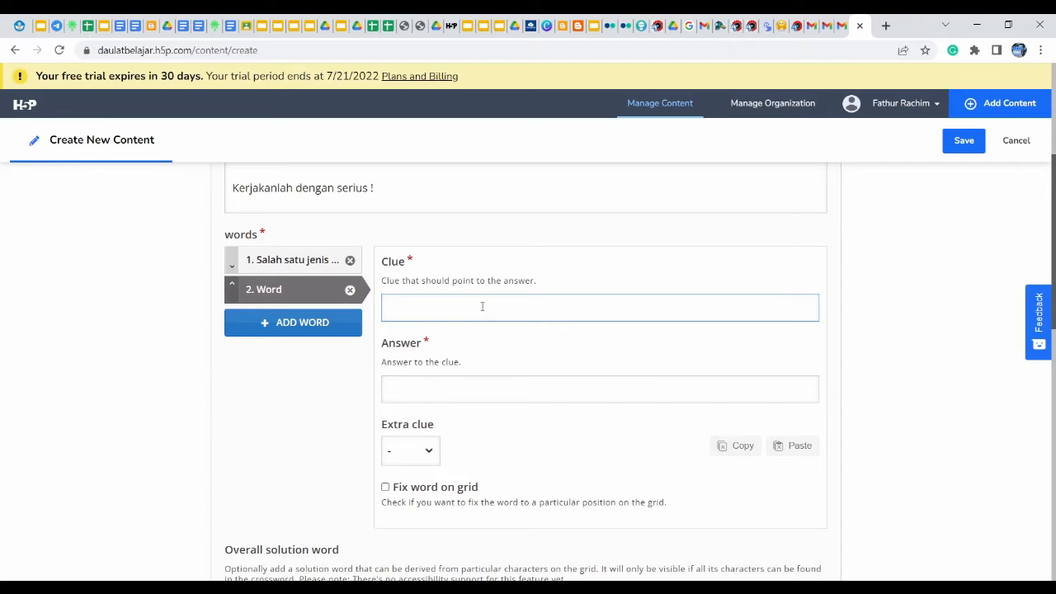
{"action": "type", "text": "Jumlah pemain"}
{"action": "type", "text": "sep"}
{"action": "key", "text": "ctrl+shift+Left"}
{"action": "key", "text": "ctrl+shift+Left"}
{"action": "key", "text": "ctrl+shift+Left"}
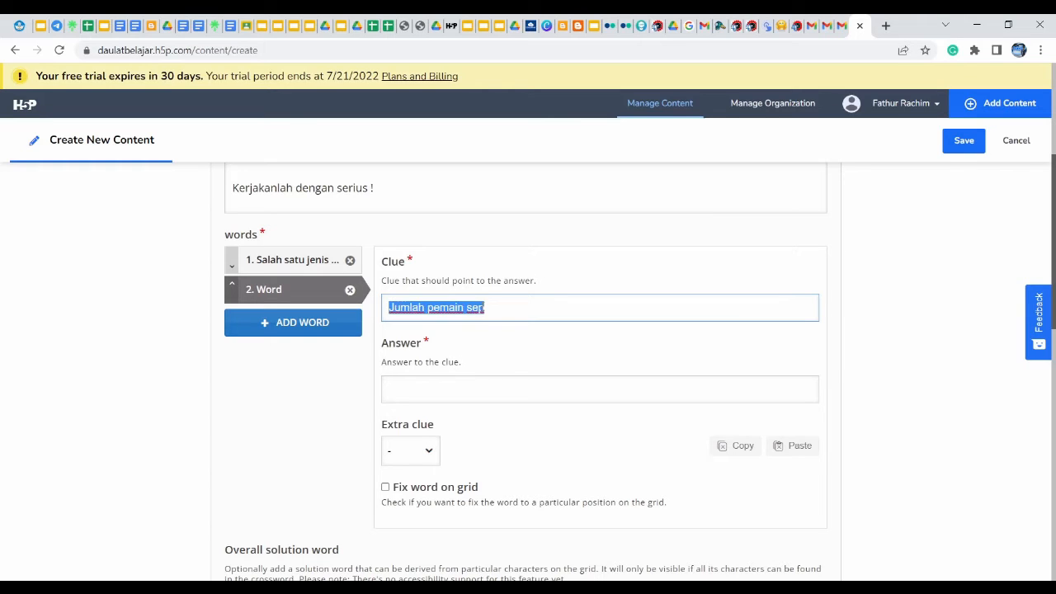
{"action": "type", "text": "P"}
{"action": "key", "text": "BackSpace"}
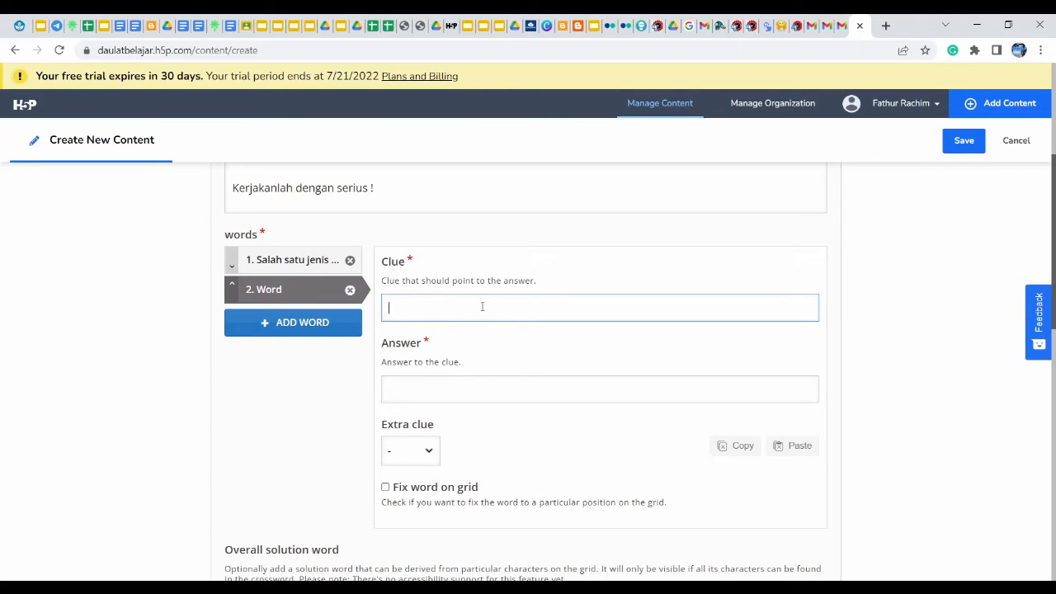
{"action": "type", "text": "Tim pemain sepakbola disebut ju"}
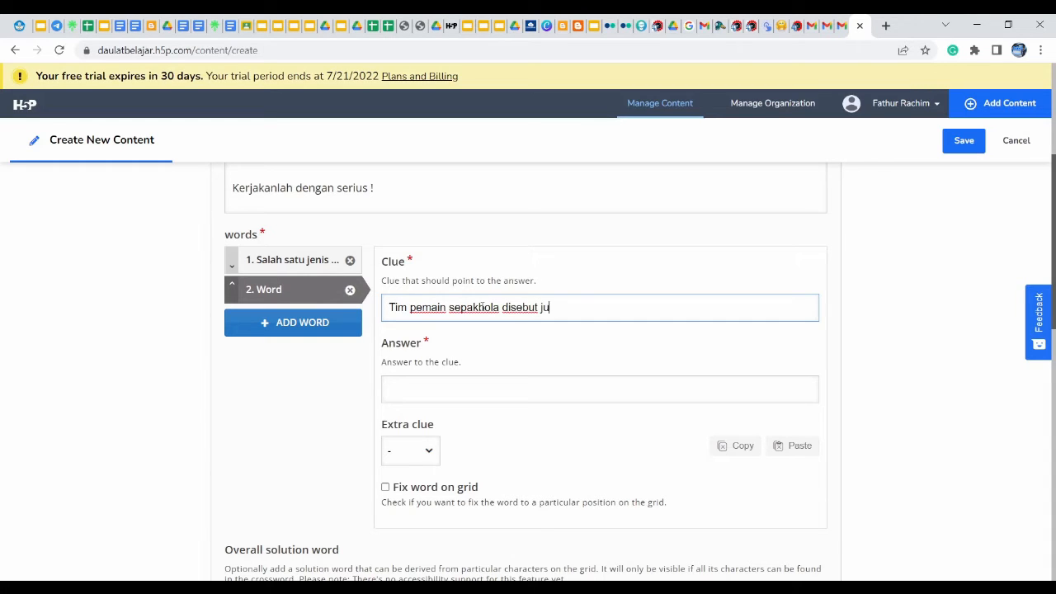
{"action": "type", "text": "ga...."}
{"action": "left_click", "coordinate": [412, 390]}
{"action": "type", "text": "k"}
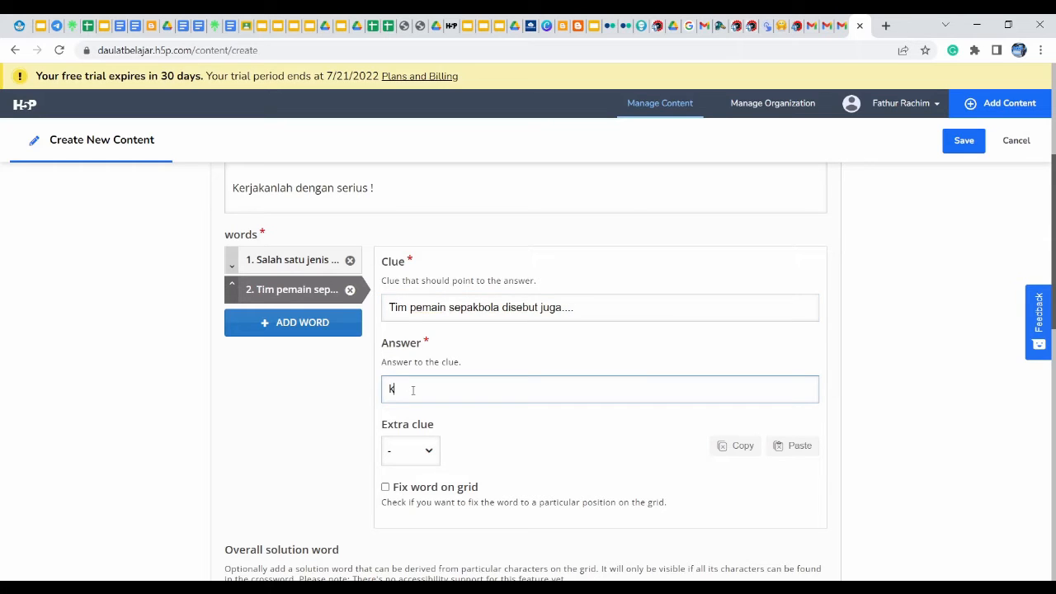
{"action": "type", "text": "esebelasan"}
{"action": "type", "text": "e"}
Add word 3 with clue 'jumlah hakim garis di sepak bola' and answer 'dua', then add a fourth word
{"action": "left_click", "coordinate": [263, 331]}
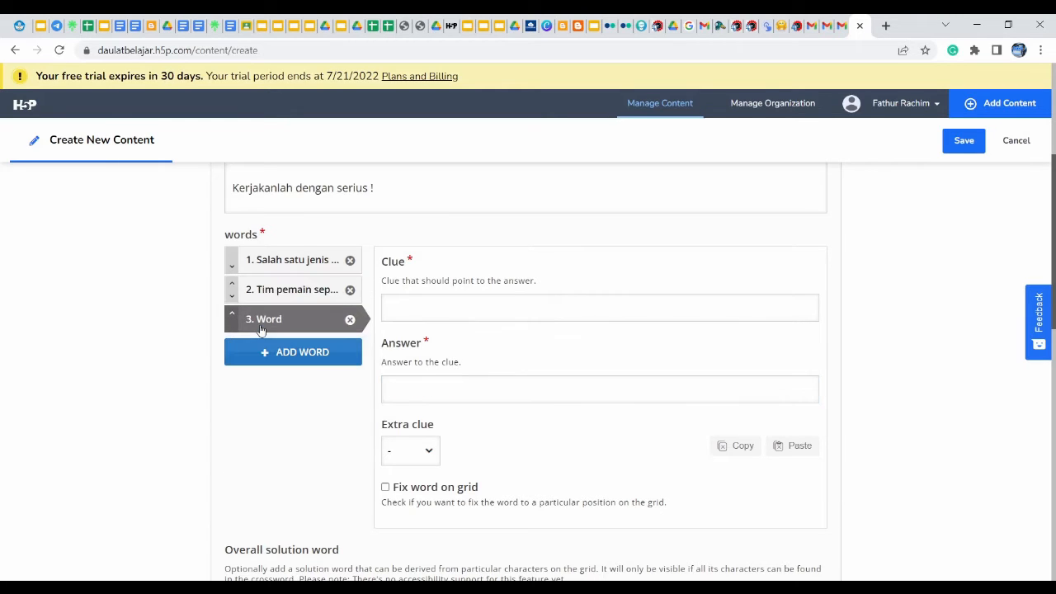
{"action": "left_click", "coordinate": [451, 311]}
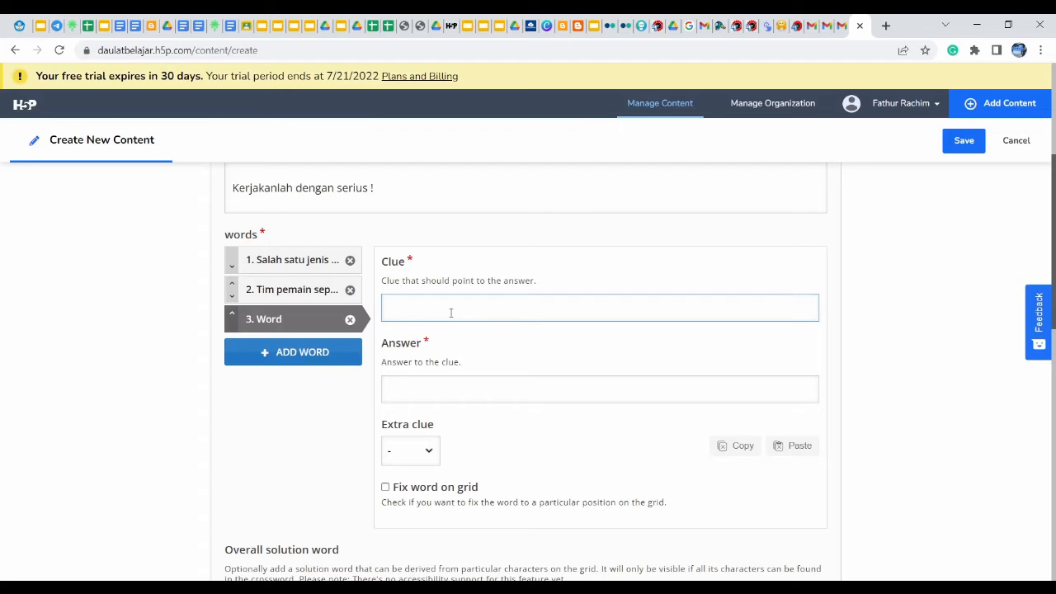
{"action": "type", "text": "jumlah hakim garis di sepak"}
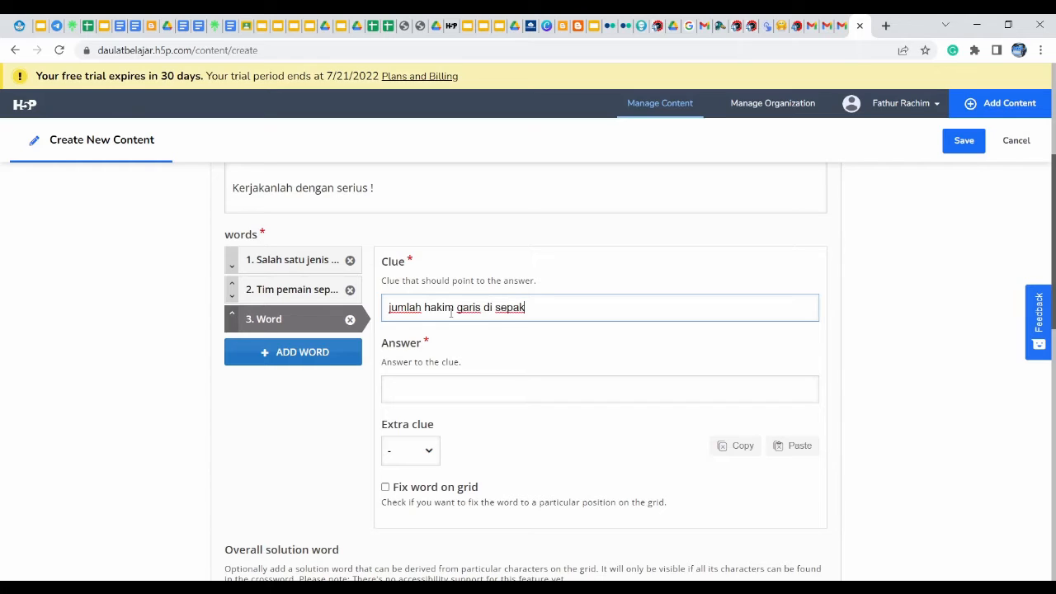
{"action": "type", "text": " bola"}
{"action": "left_click", "coordinate": [474, 389]}
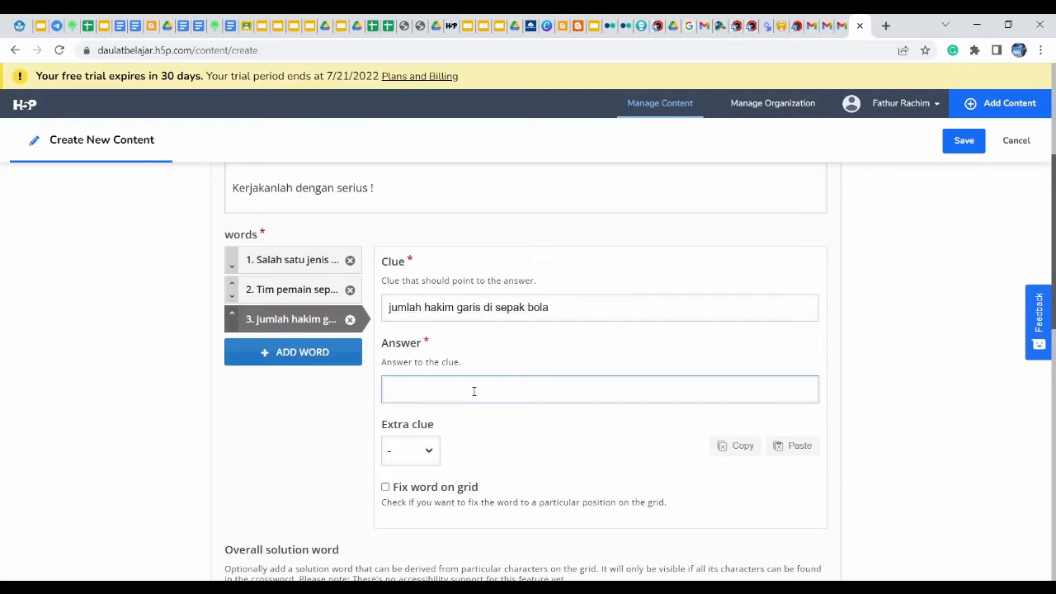
{"action": "type", "text": "dua"}
{"action": "left_click", "coordinate": [338, 364]}
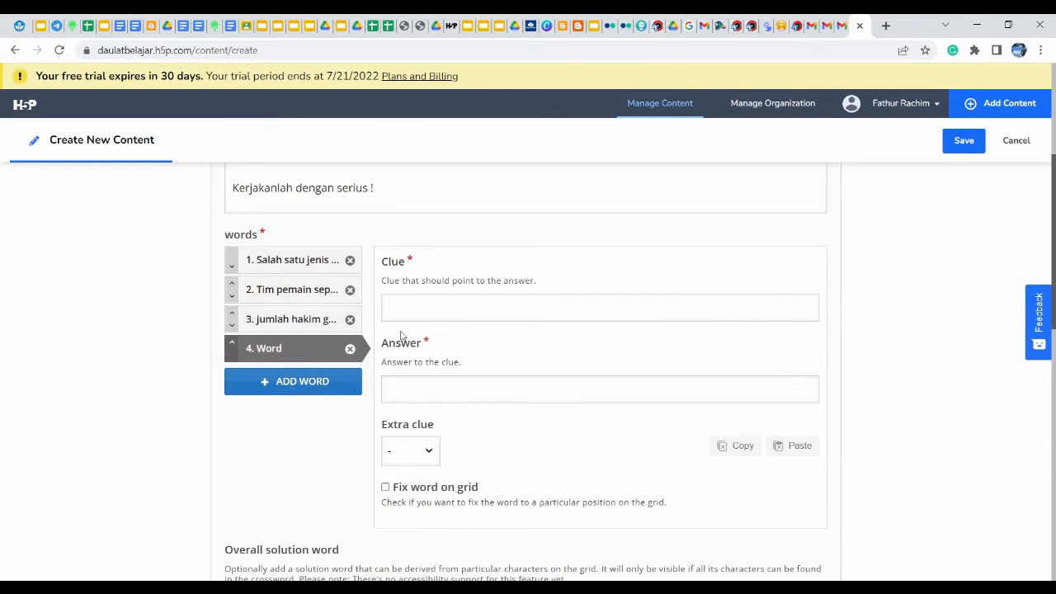
Give word 4 clue 'nama olah raga mirip sepakbola' and answer 'futsal' (fixing 'fitsal'), then add word 5
{"action": "left_click", "coordinate": [437, 311]}
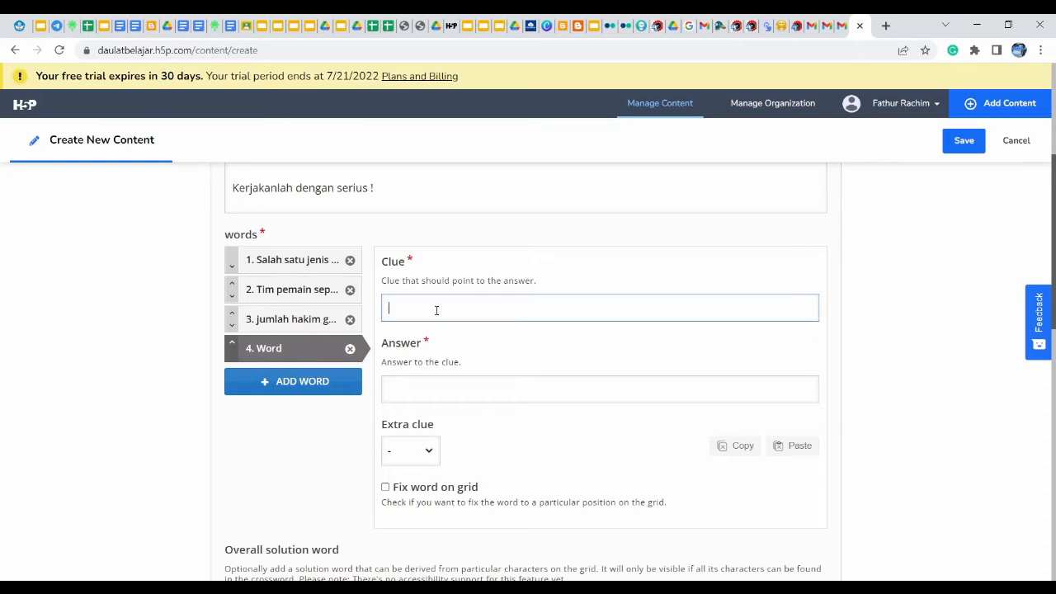
{"action": "type", "text": "nama olah raga mirip sepakbola"}
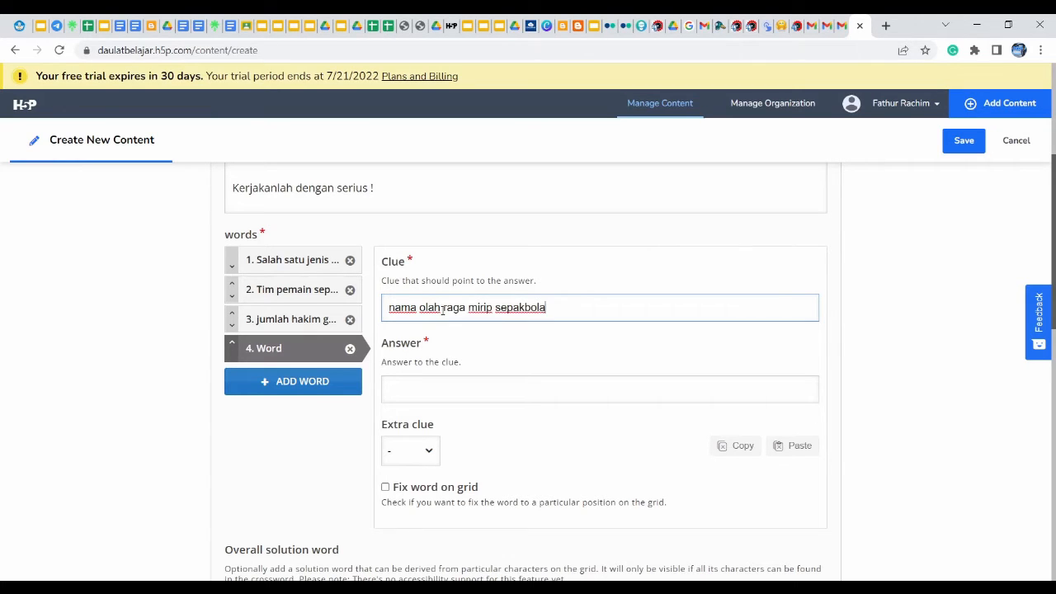
{"action": "left_click", "coordinate": [447, 396]}
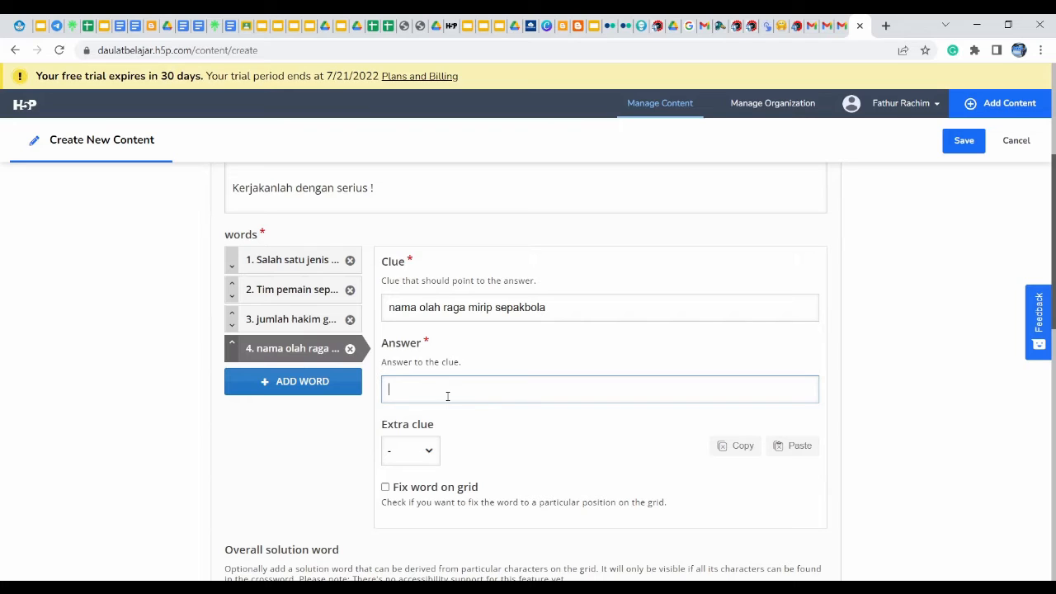
{"action": "type", "text": "fitsal"}
{"action": "key", "text": "ctrl+a"}
{"action": "type", "text": "futsa"}
{"action": "left_click", "coordinate": [290, 384]}
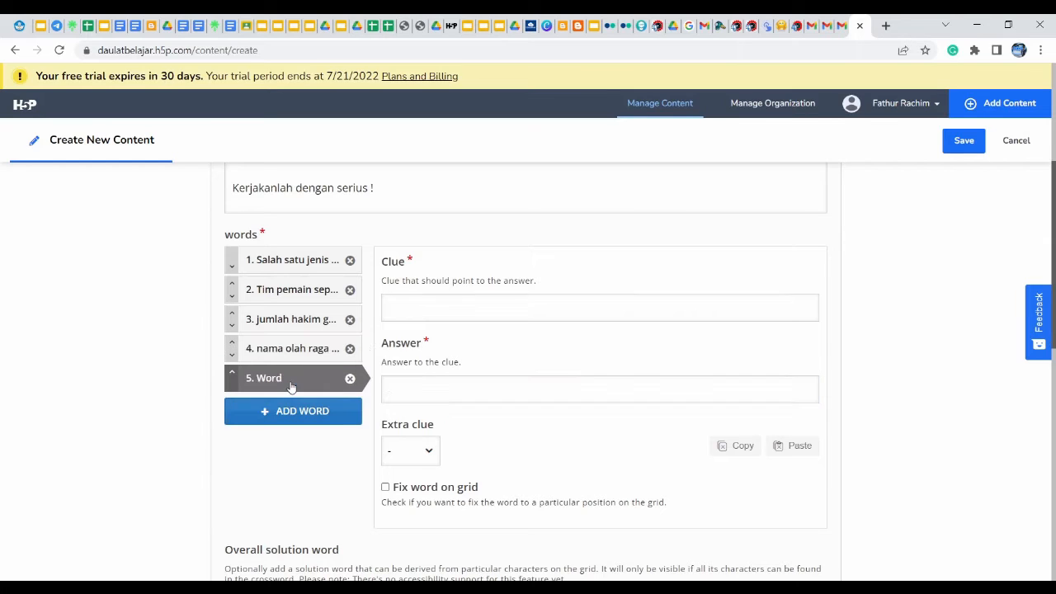
Give word 5 clue 'pemain futsal berjumlah' and answer 'enam', then save the crossword
{"action": "left_click", "coordinate": [425, 305]}
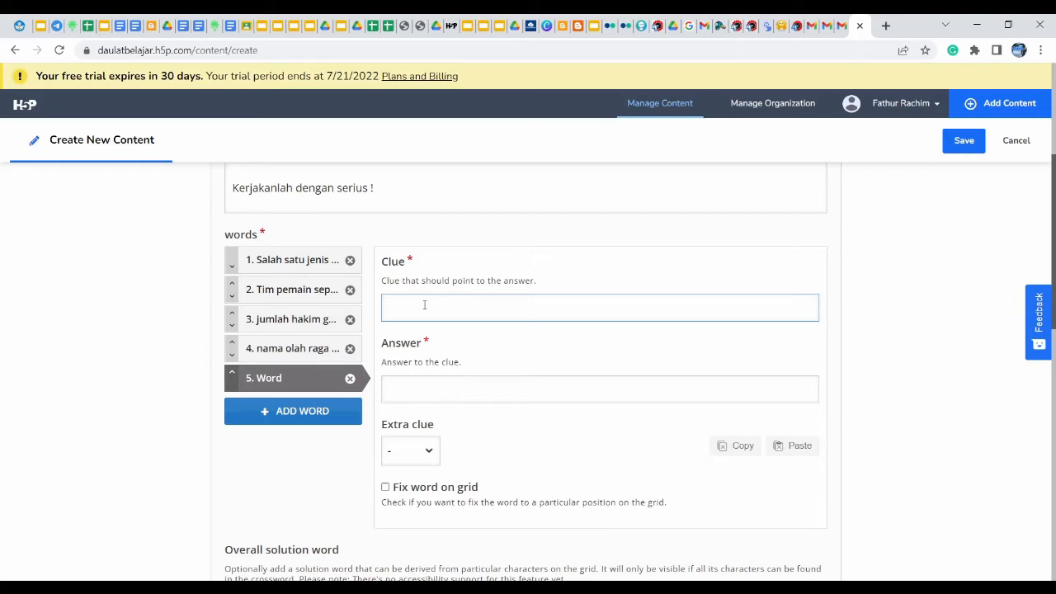
{"action": "type", "text": "pemai"}
{"action": "type", "text": "n"}
{"action": "type", "text": " fus"}
{"action": "type", "text": "tsal"}
{"action": "type", "text": " berjumlah"}
{"action": "left_click", "coordinate": [417, 389]}
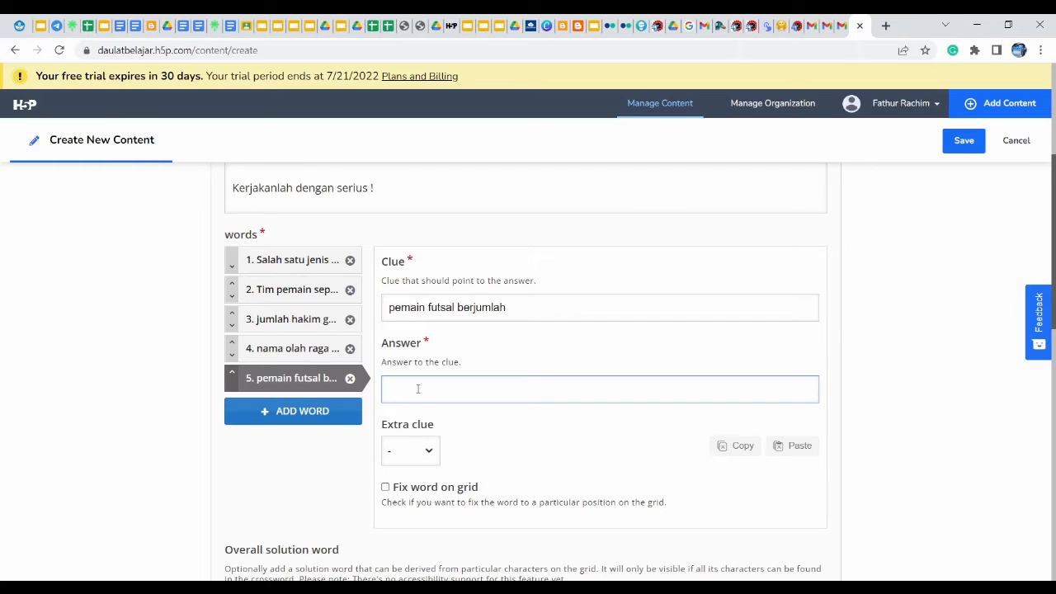
{"action": "type", "text": "6"}
{"action": "key", "text": "BackSpace"}
{"action": "type", "text": "enam"}
{"action": "left_click", "coordinate": [962, 140]}
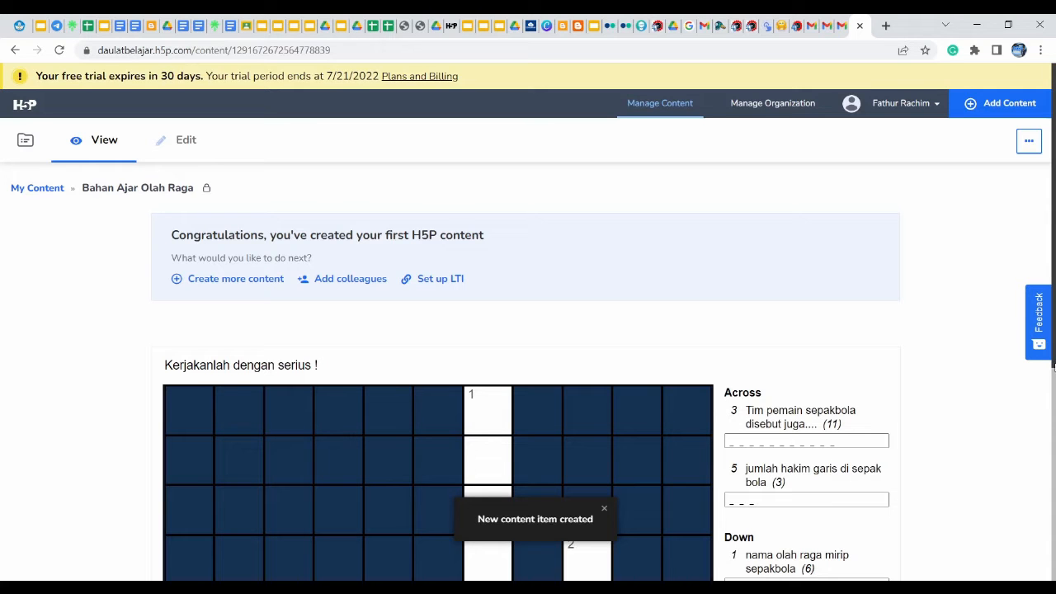
Answer 1 Down with FUTSAL and type KESEBLASAN into 3 Across
{"action": "left_click_drag", "start_coordinate": [1054, 367], "coordinate": [1054, 537]}
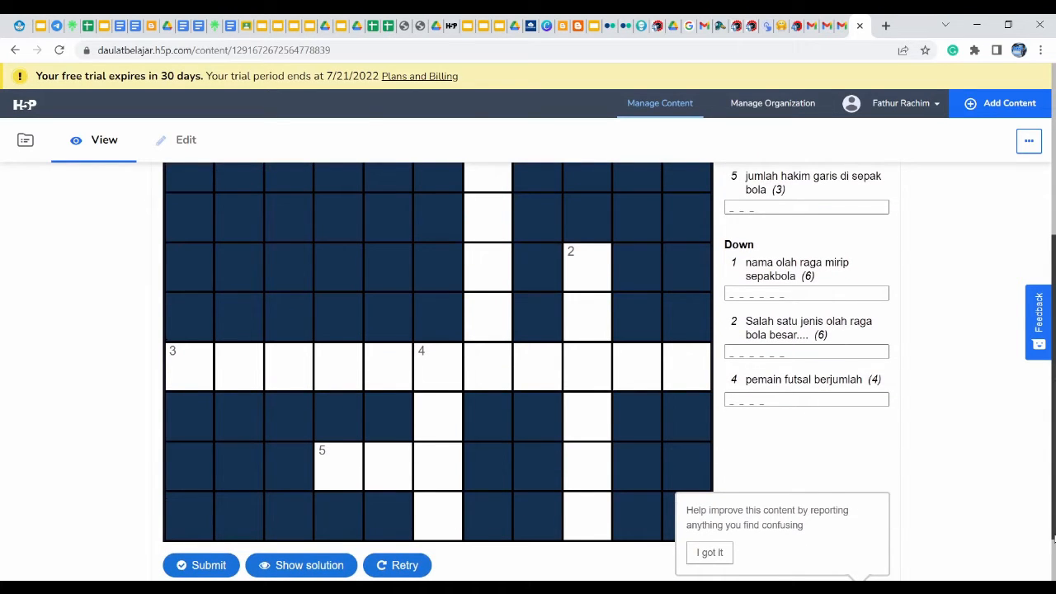
{"action": "left_click_drag", "start_coordinate": [1054, 537], "coordinate": [1044, 486]}
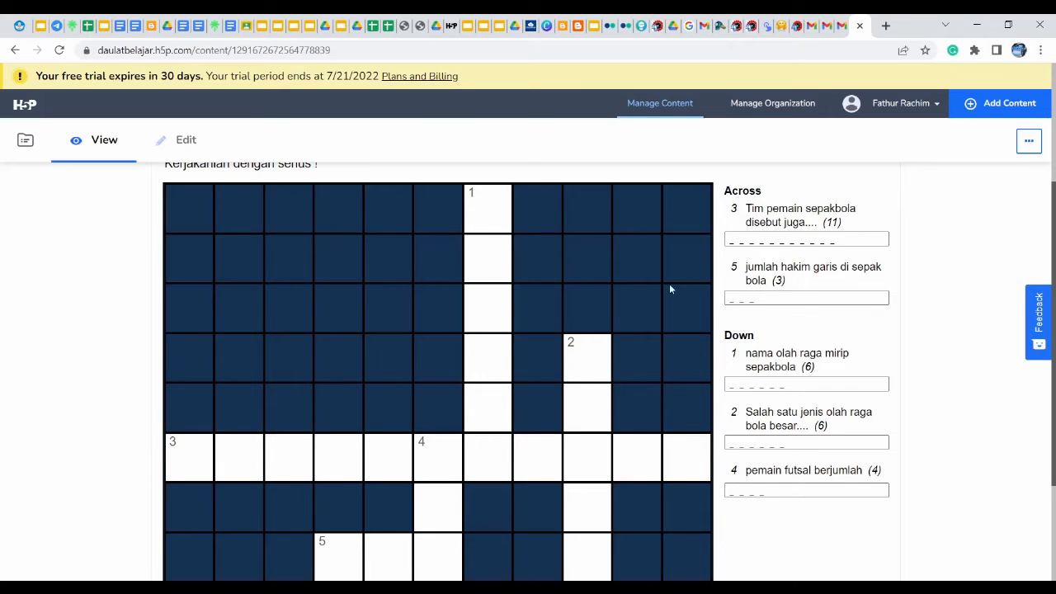
{"action": "left_click", "coordinate": [485, 219]}
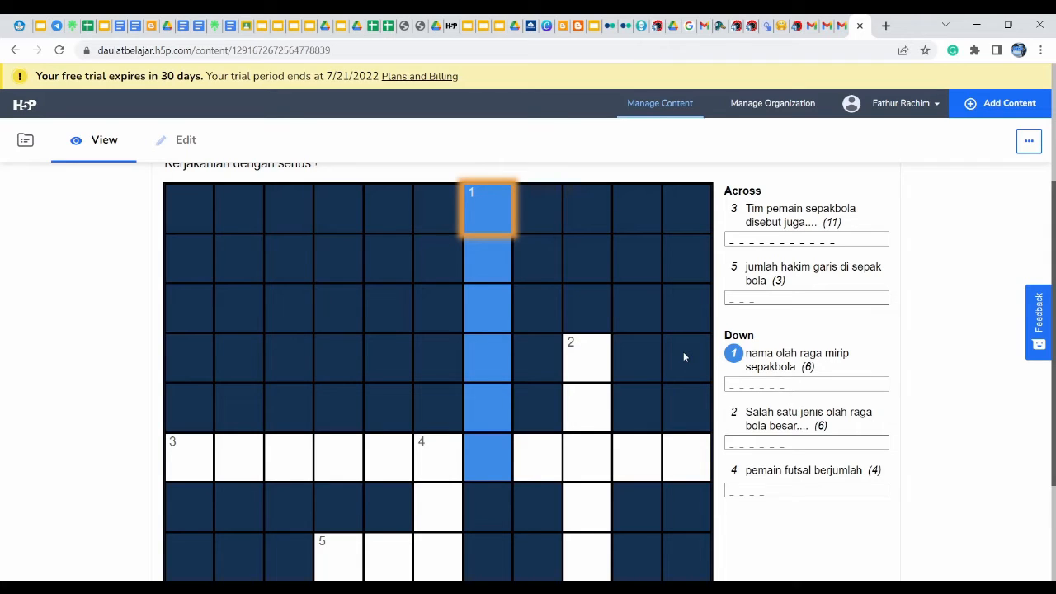
{"action": "type", "text": "FUTSAL"}
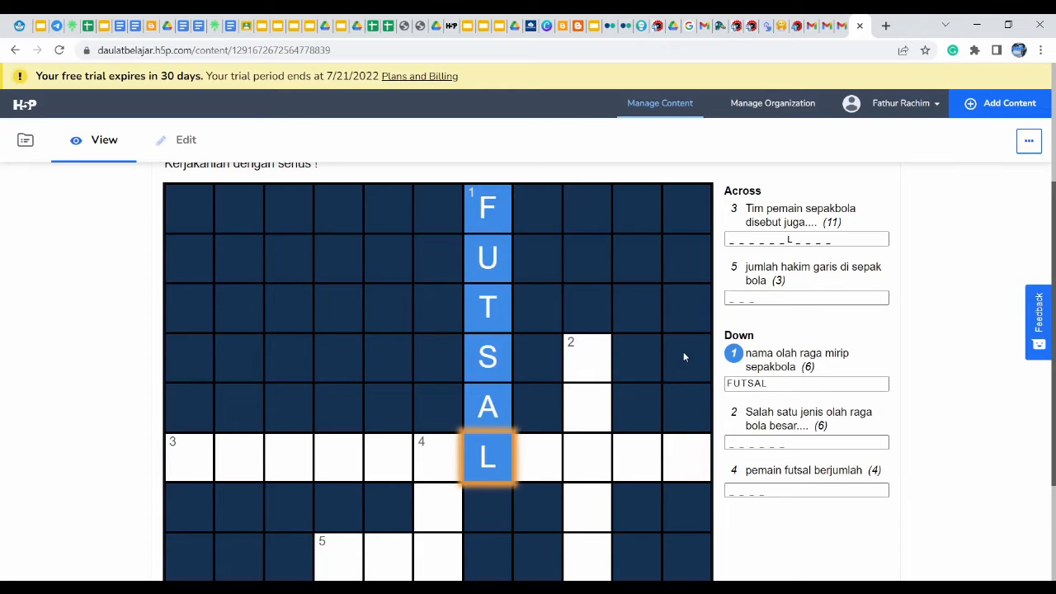
{"action": "left_click", "coordinate": [175, 441]}
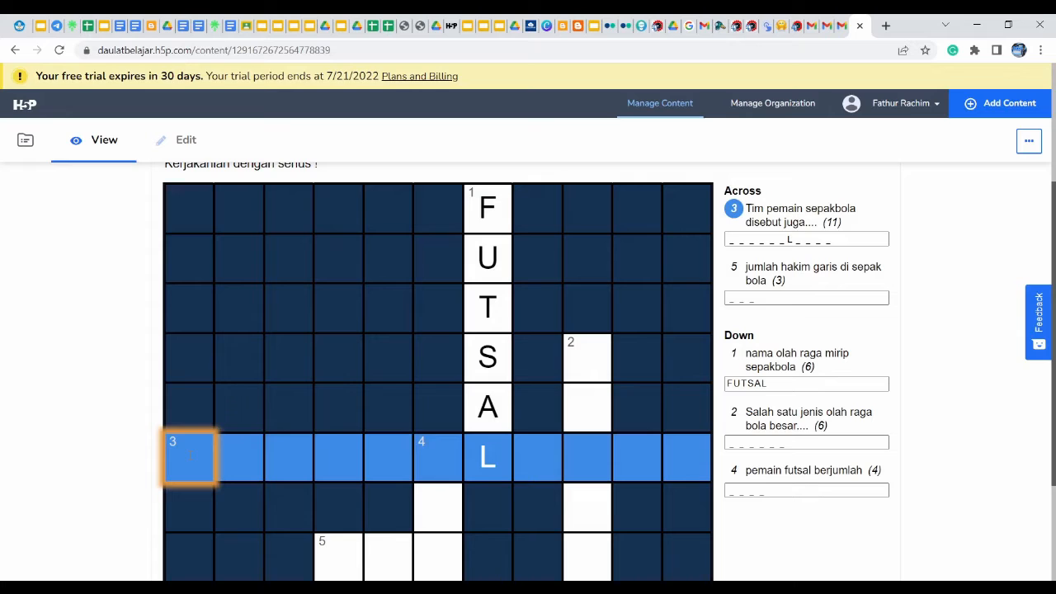
{"action": "type", "text": "KESEBLASA"}
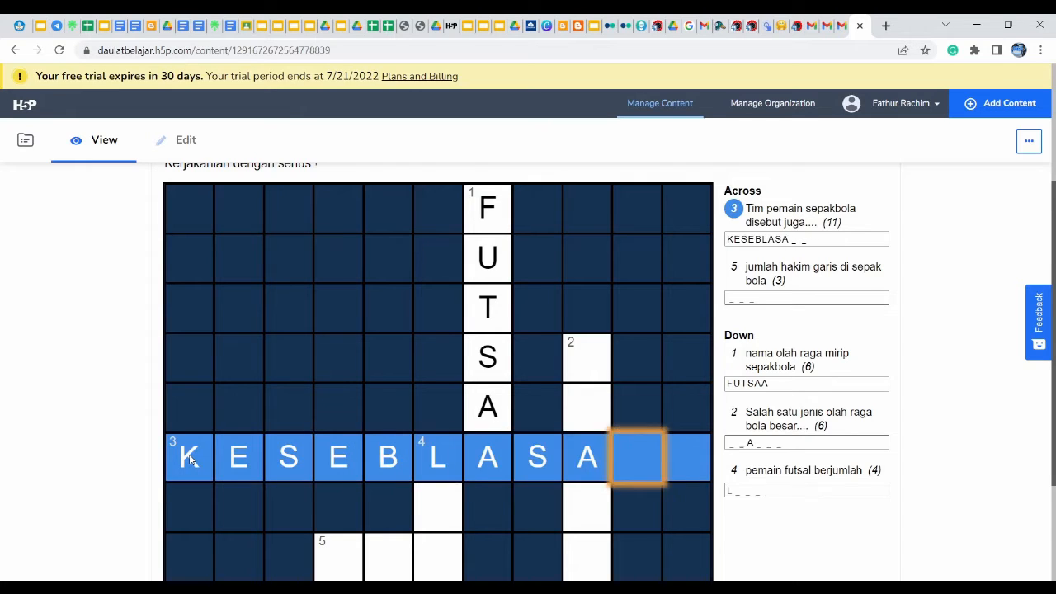
{"action": "type", "text": "N"}
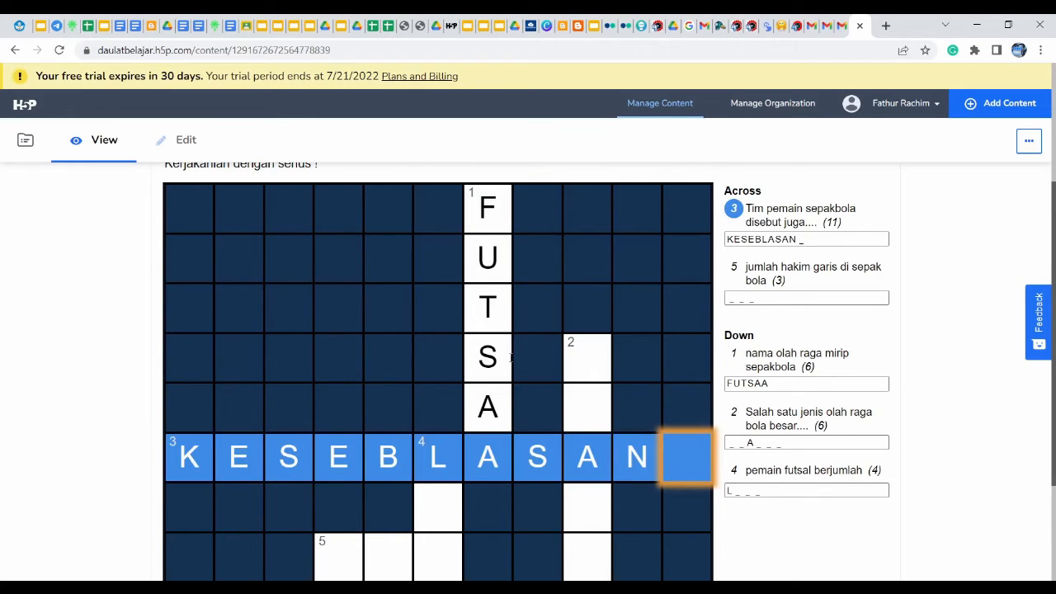
Correct 3 Across to end in ELASAN and fill NAM into 4 Down
{"action": "left_click", "coordinate": [574, 360]}
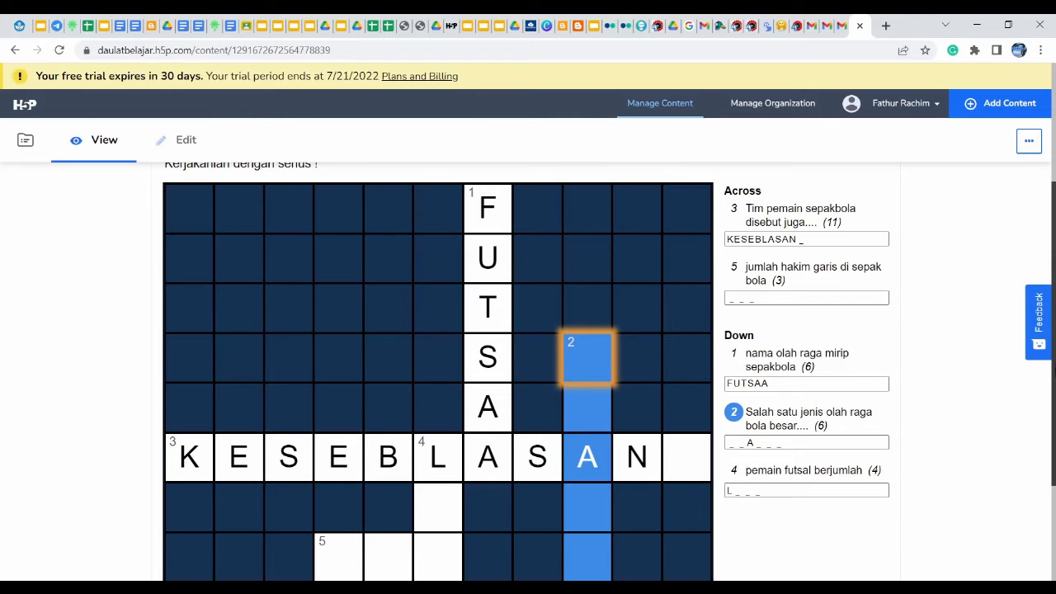
{"action": "scroll", "coordinate": [528, 371], "scroll_direction": "down", "scroll_amount": 1}
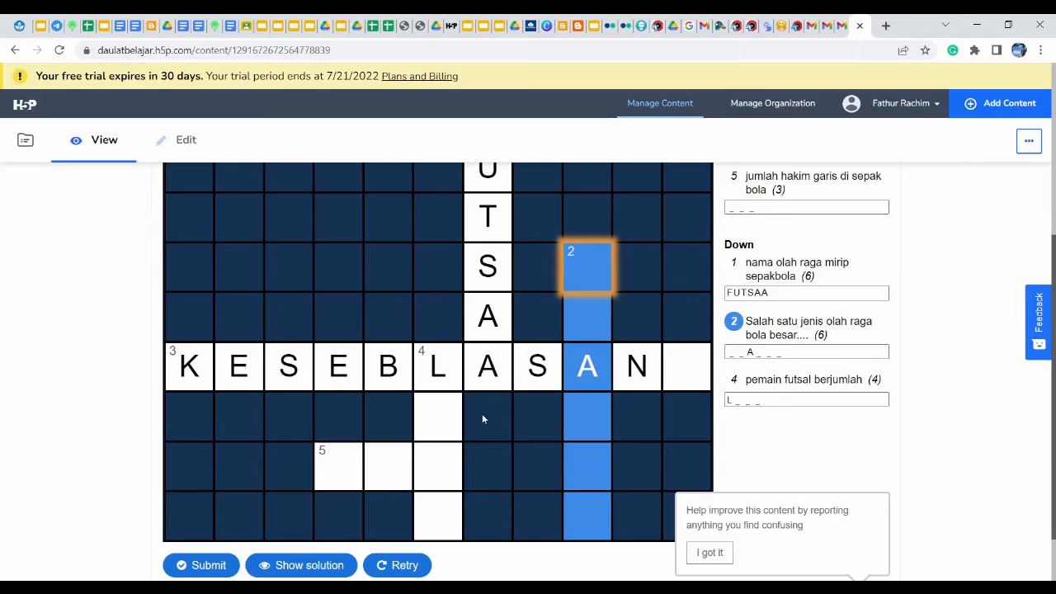
{"action": "left_click", "coordinate": [438, 363]}
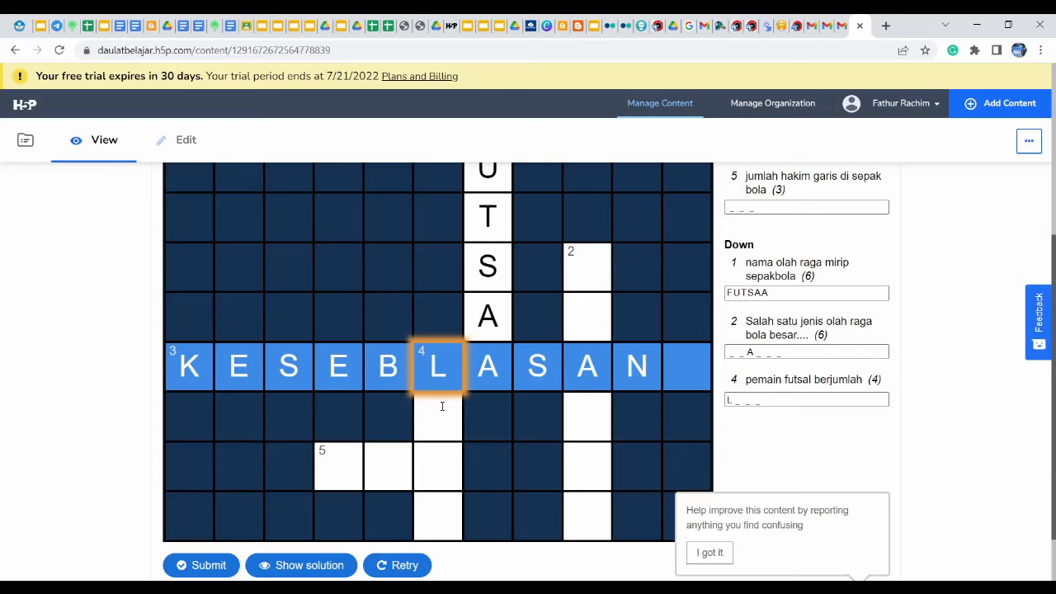
{"action": "left_click", "coordinate": [433, 373]}
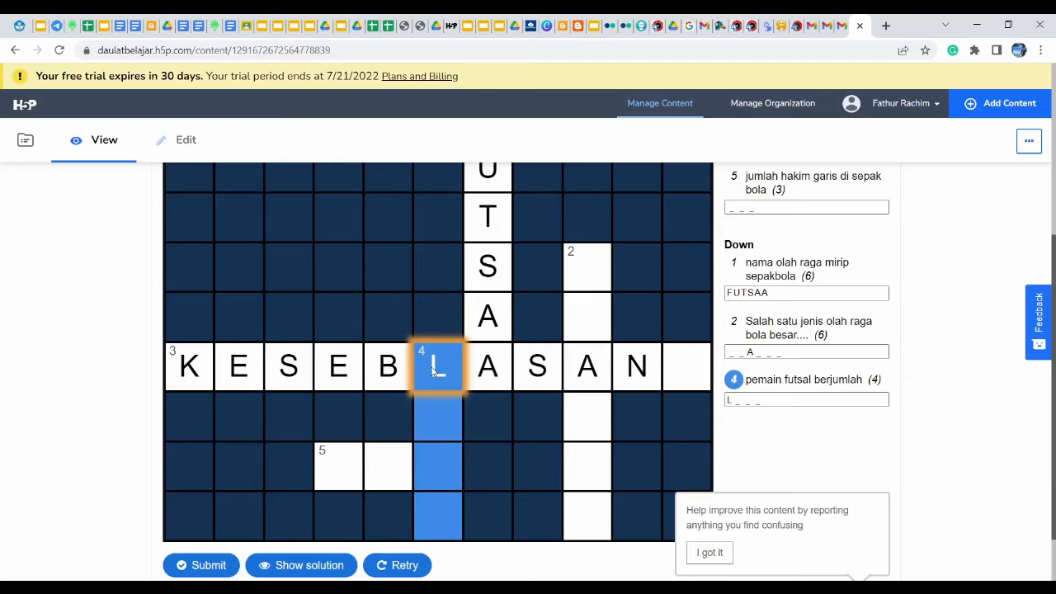
{"action": "left_click", "coordinate": [433, 373]}
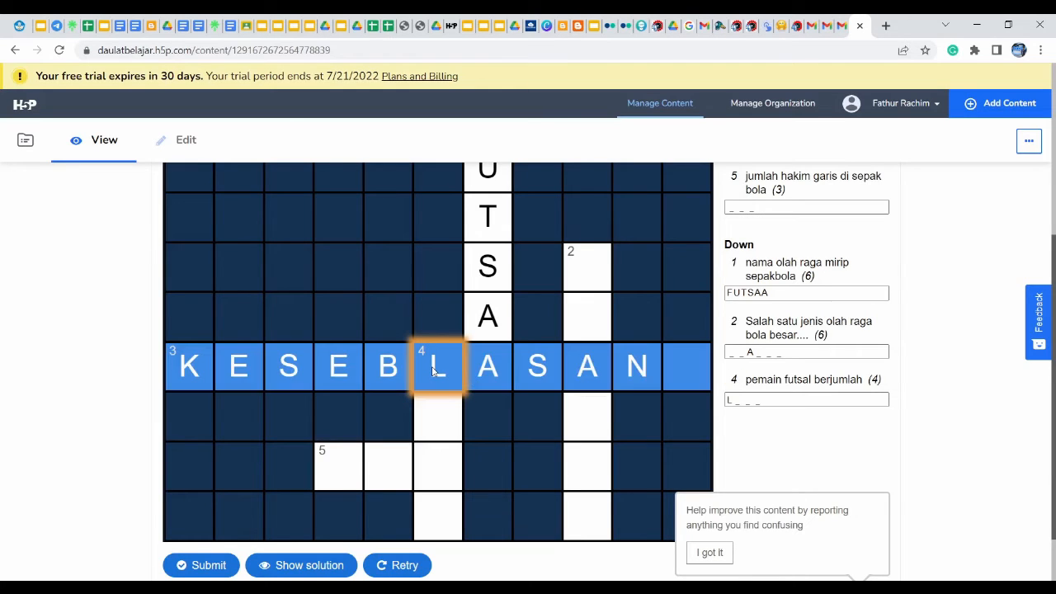
{"action": "type", "text": "E"}
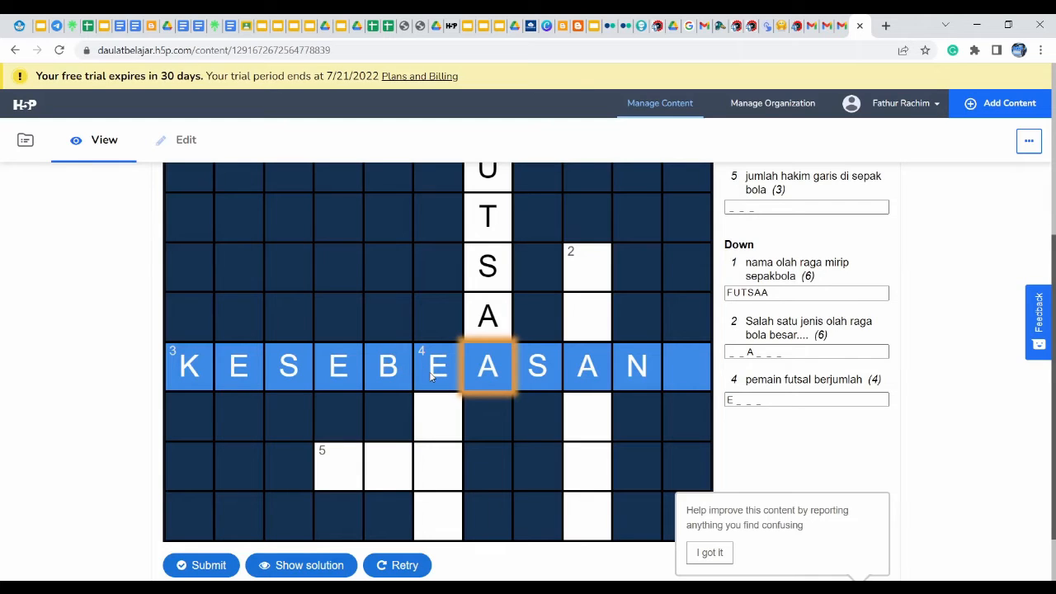
{"action": "type", "text": "LASAN"}
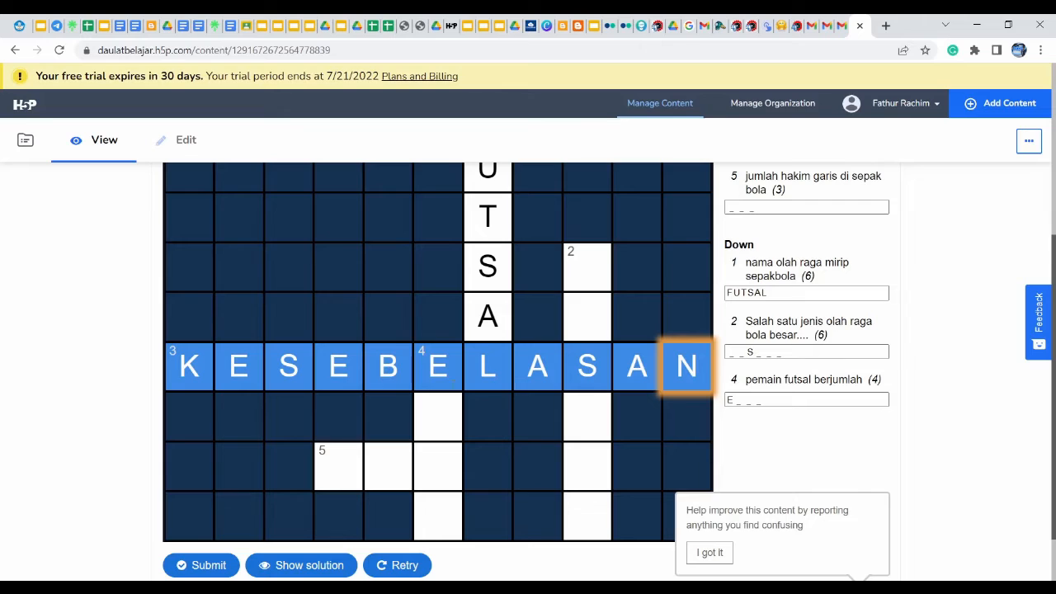
{"action": "left_click", "coordinate": [442, 423]}
{"action": "type", "text": "NAM"}
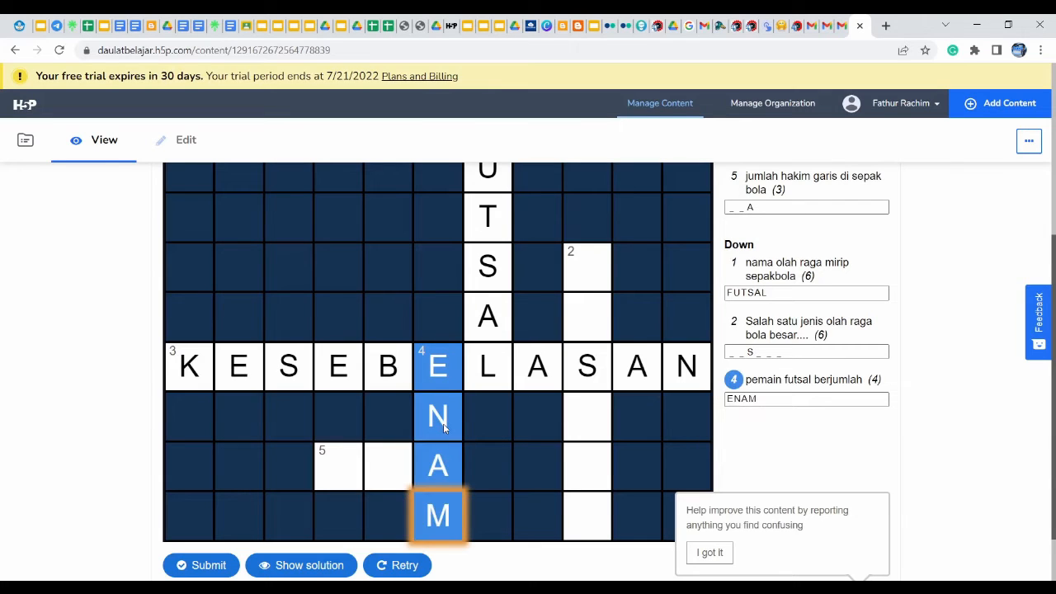
Fill 2 Down with BASKET and 5 Across with DUA
{"action": "left_click", "coordinate": [575, 267]}
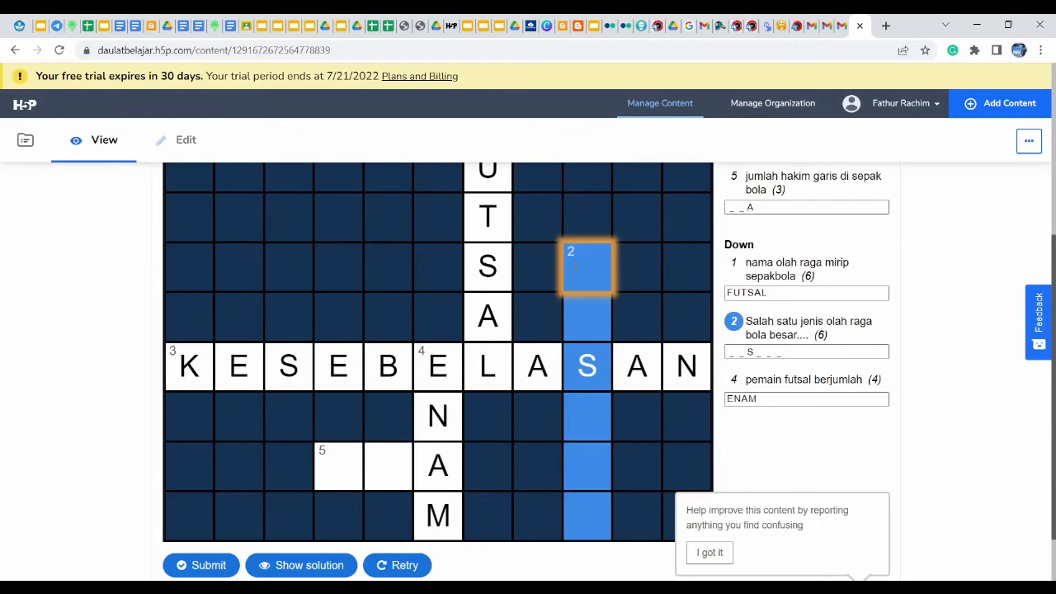
{"action": "type", "text": "BASKET"}
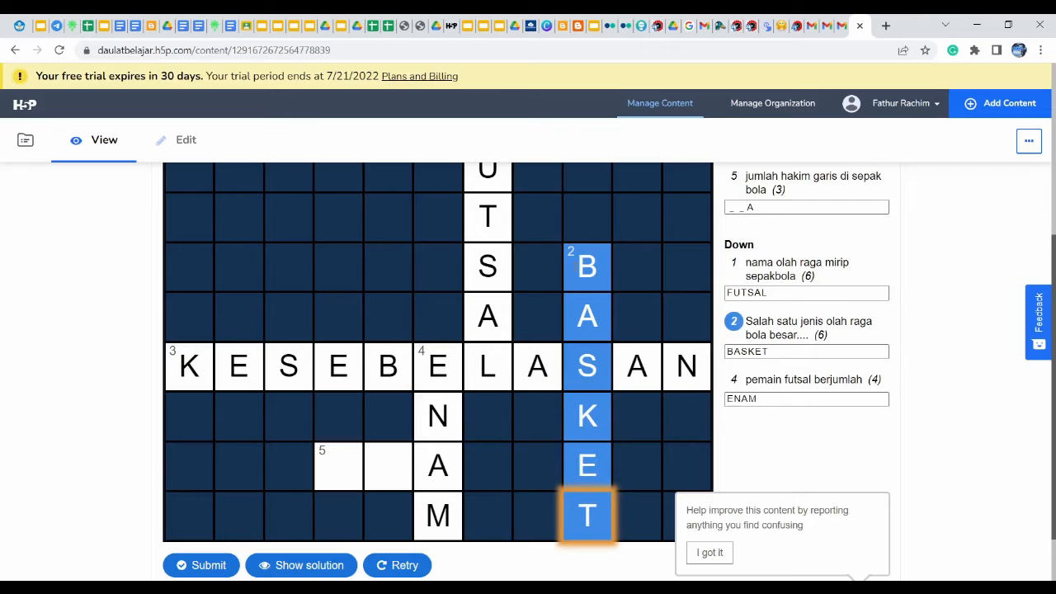
{"action": "left_click", "coordinate": [343, 462]}
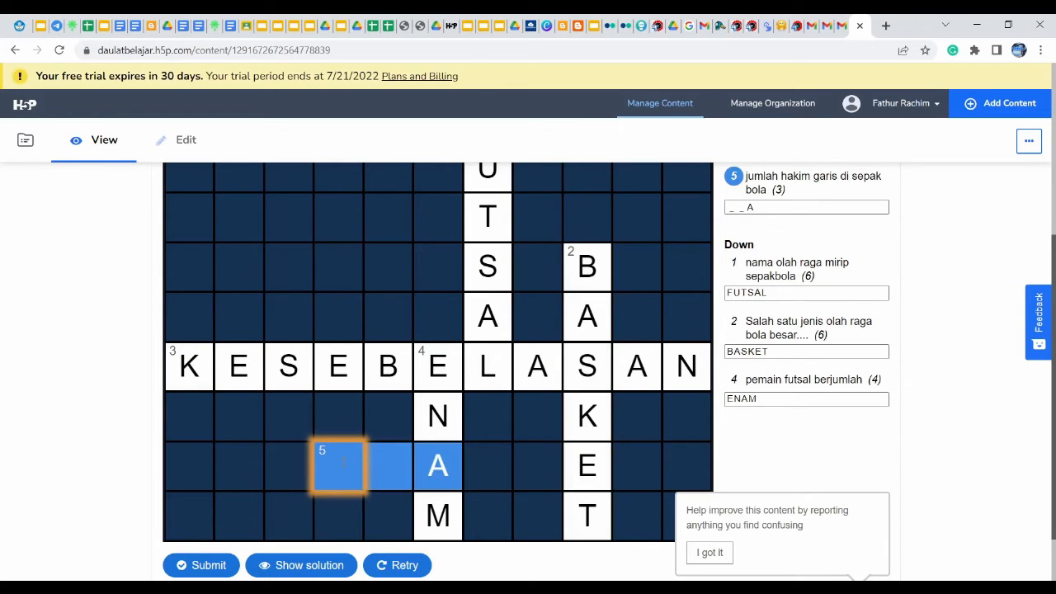
{"action": "type", "text": "DUA"}
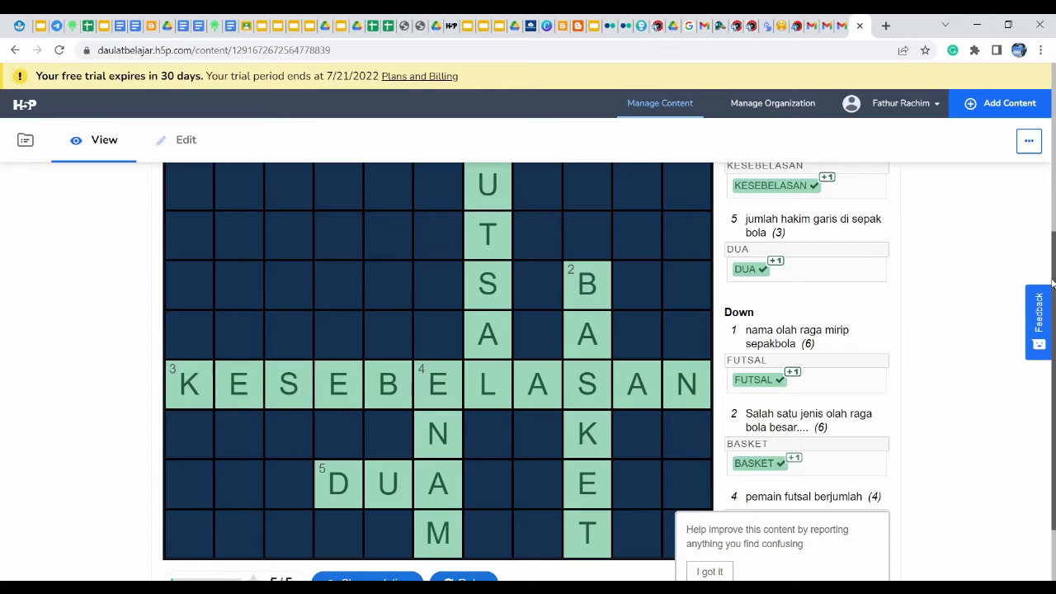
{"action": "scroll", "coordinate": [1051, 241], "scroll_direction": "up", "scroll_amount": 1}
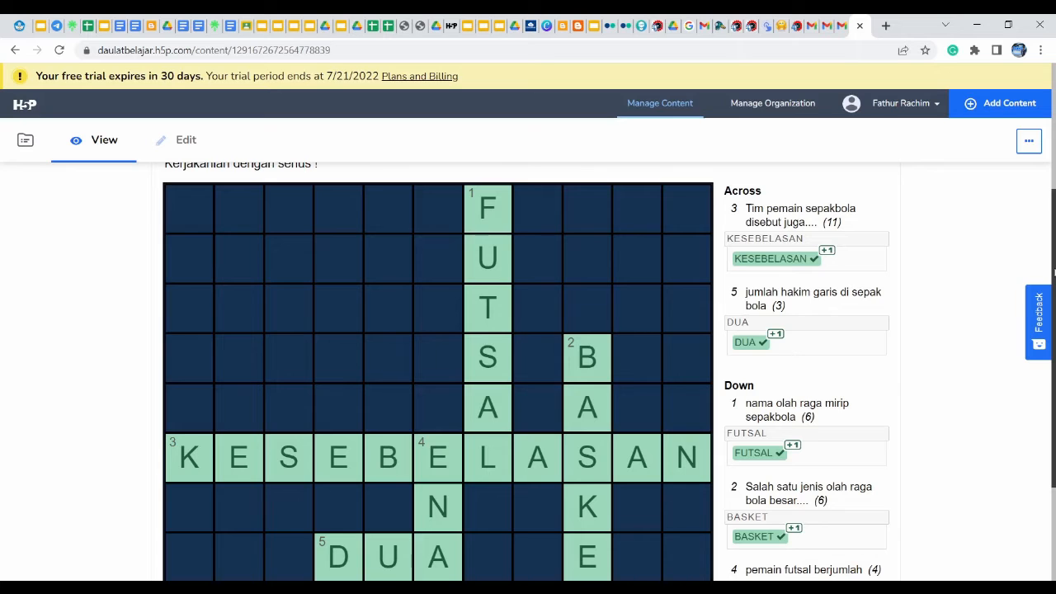
{"action": "left_click_drag", "start_coordinate": [1054, 272], "coordinate": [1053, 371]}
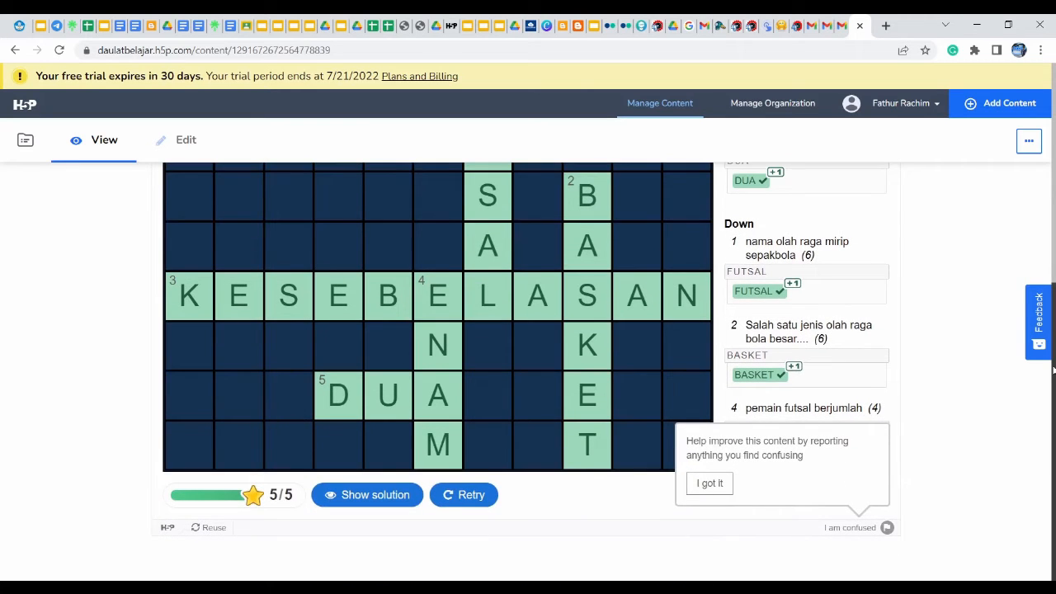
Retry for a blank crossword, briefly view the Reuse options, and dismiss the feedback popup
{"action": "left_click", "coordinate": [462, 495]}
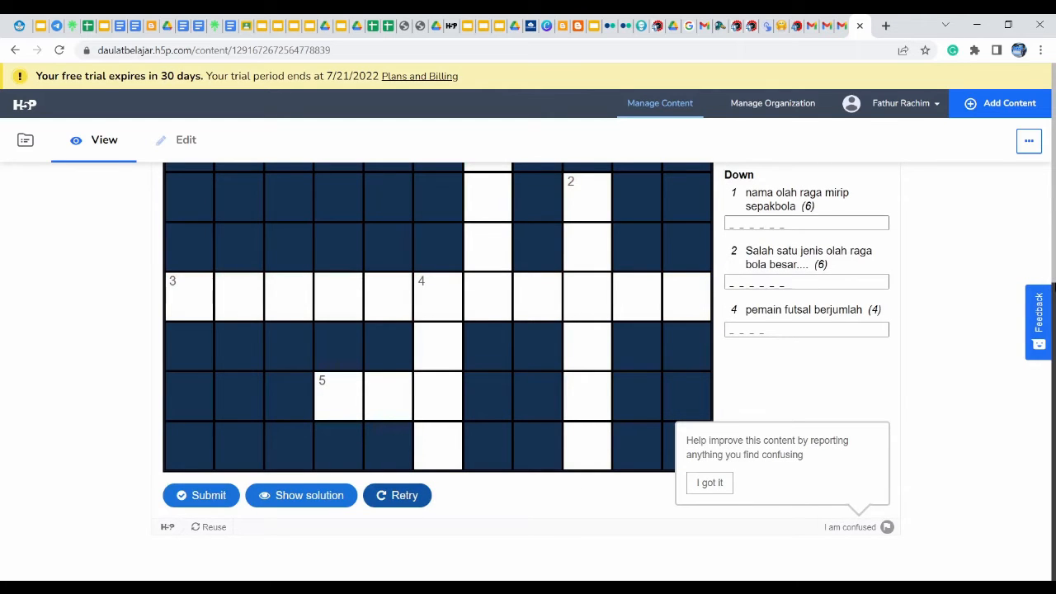
{"action": "mouse_move", "coordinate": [1054, 288]}
{"action": "left_mouse_down"}
{"action": "mouse_move", "coordinate": [1054, 178]}
{"action": "mouse_move", "coordinate": [1054, 294]}
{"action": "left_mouse_up"}
{"action": "left_click", "coordinate": [209, 527]}
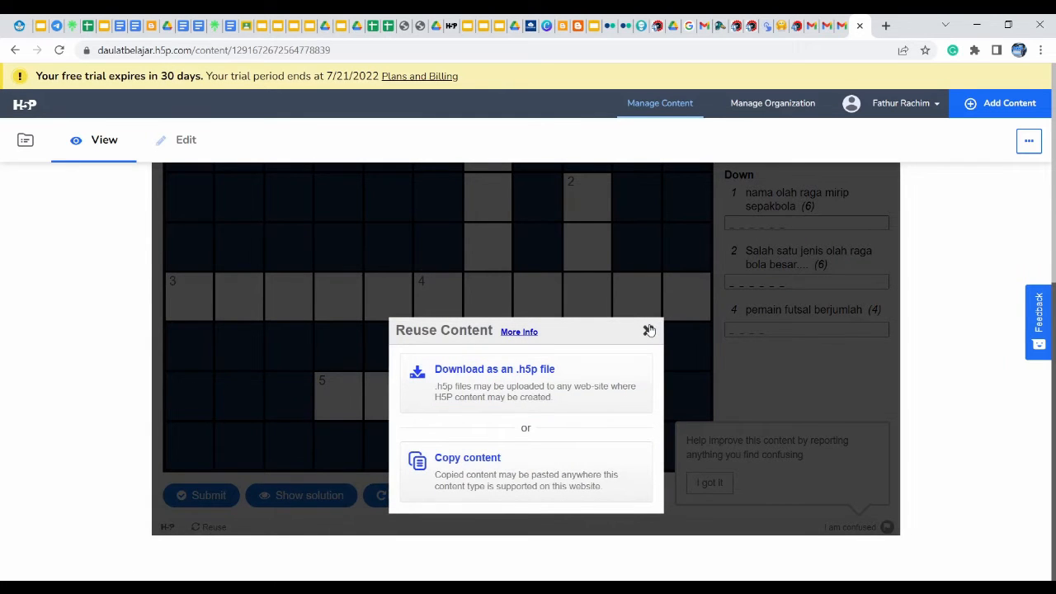
{"action": "left_click", "coordinate": [648, 329]}
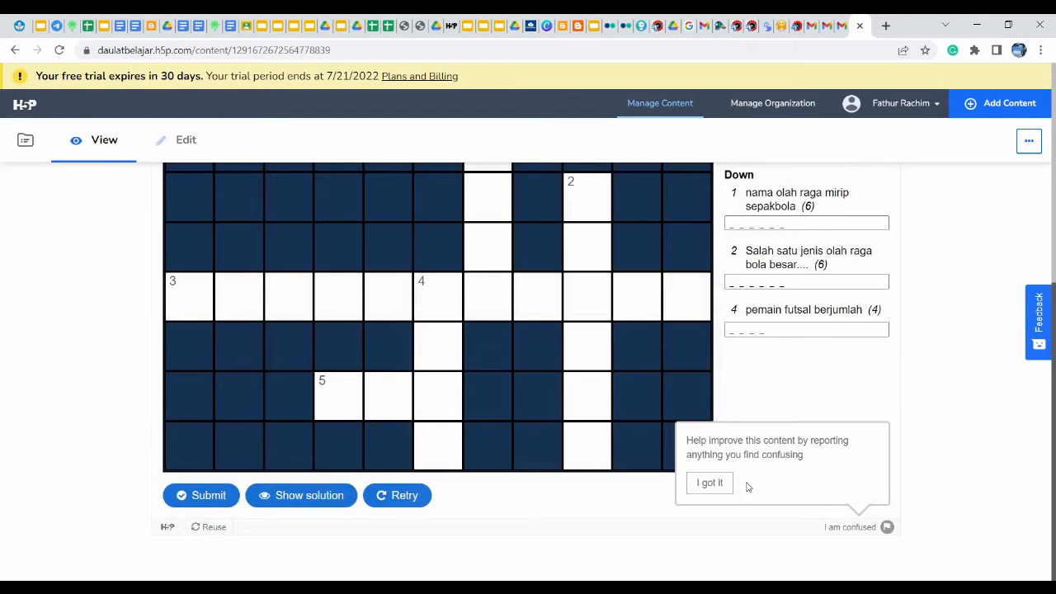
{"action": "left_click", "coordinate": [711, 484]}
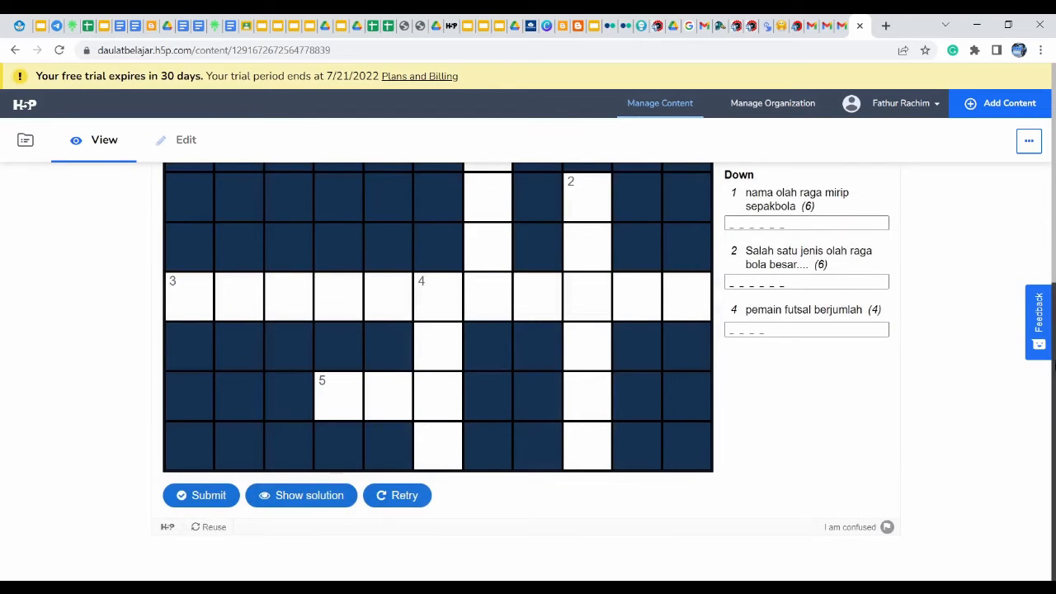
{"action": "left_click_drag", "start_coordinate": [1055, 453], "coordinate": [1053, 338]}
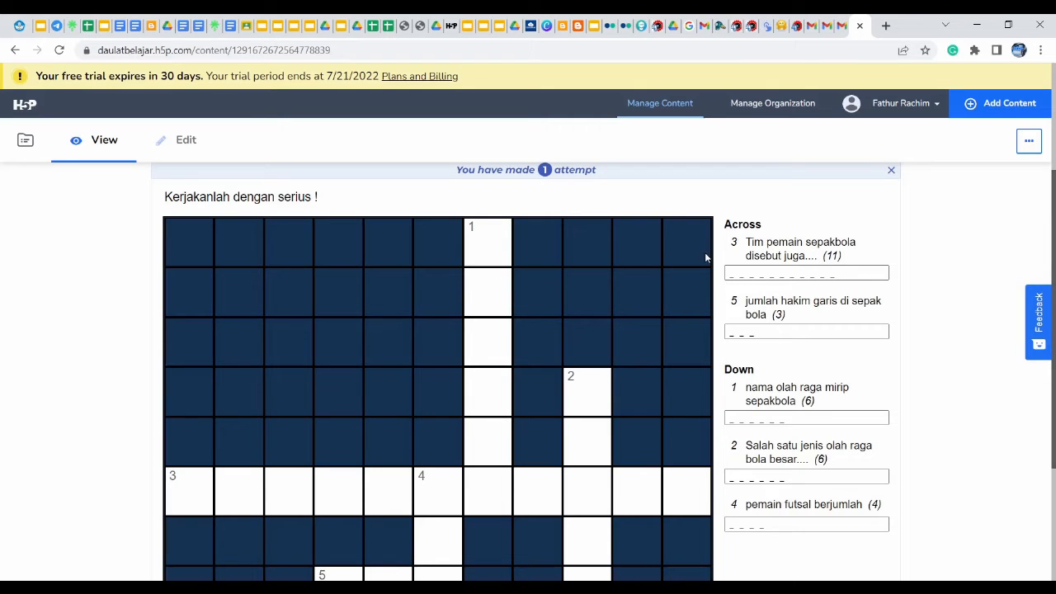
{"action": "left_click", "coordinate": [485, 248]}
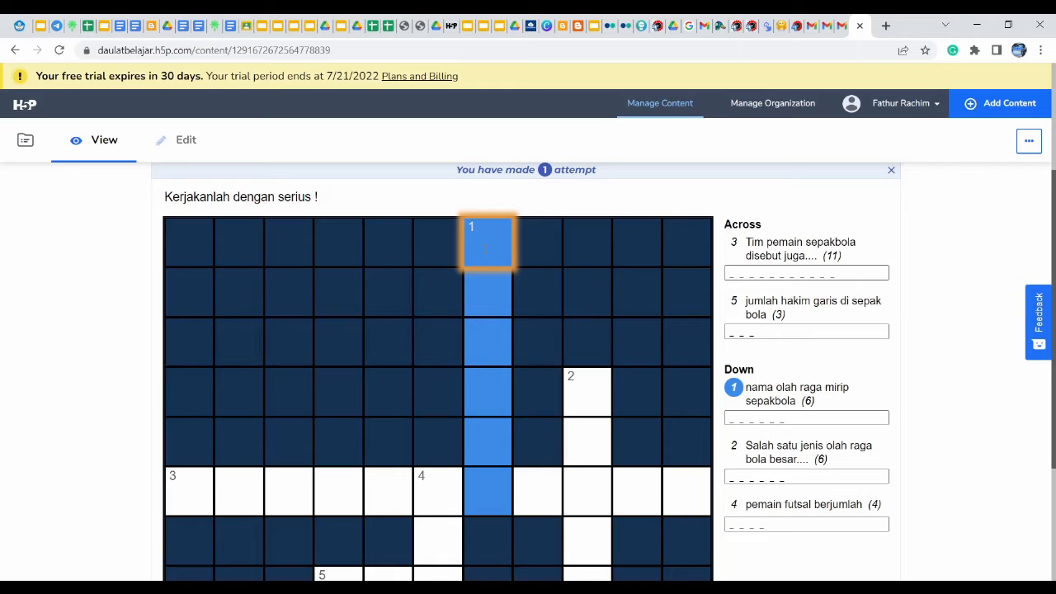
Enter FUTSAL in 1 Down, correcting the mistyped FUTNOT, then type KESEBELASAN in 3 Across
{"action": "type", "text": "FUT"}
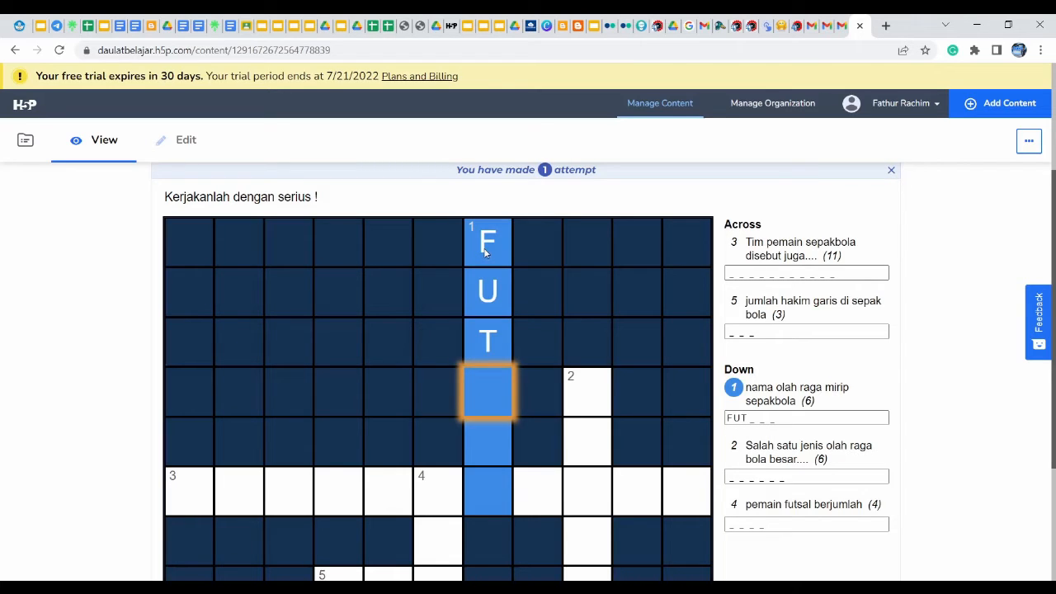
{"action": "type", "text": "NOT"}
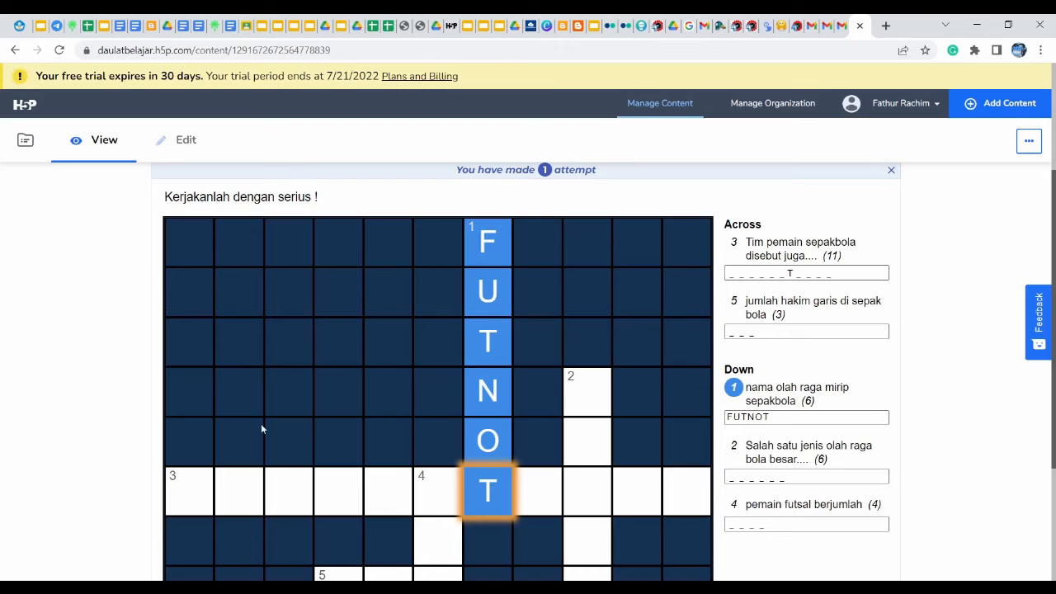
{"action": "left_click", "coordinate": [185, 490]}
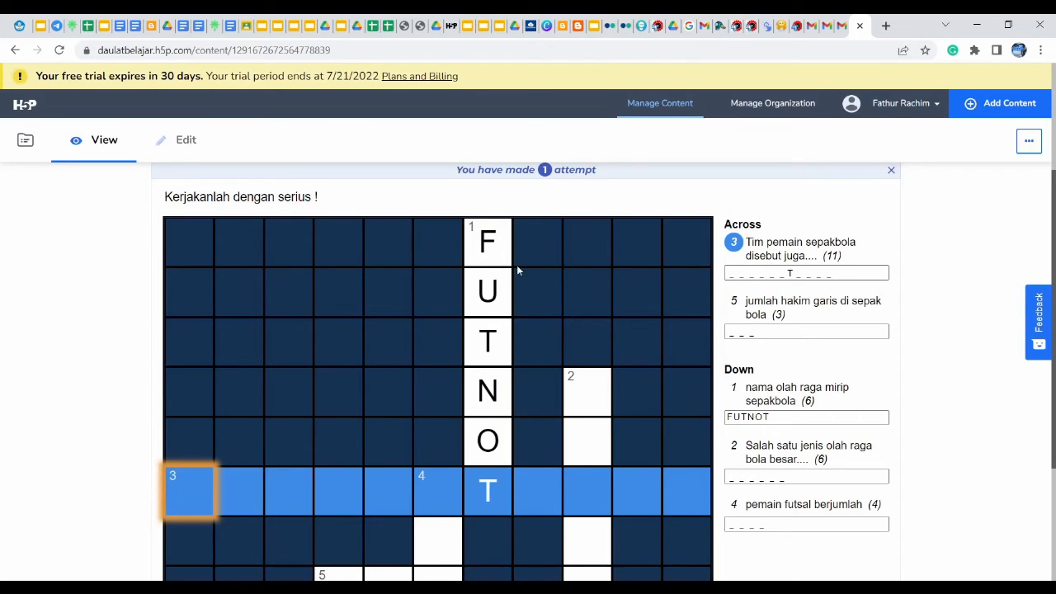
{"action": "left_click", "coordinate": [492, 247]}
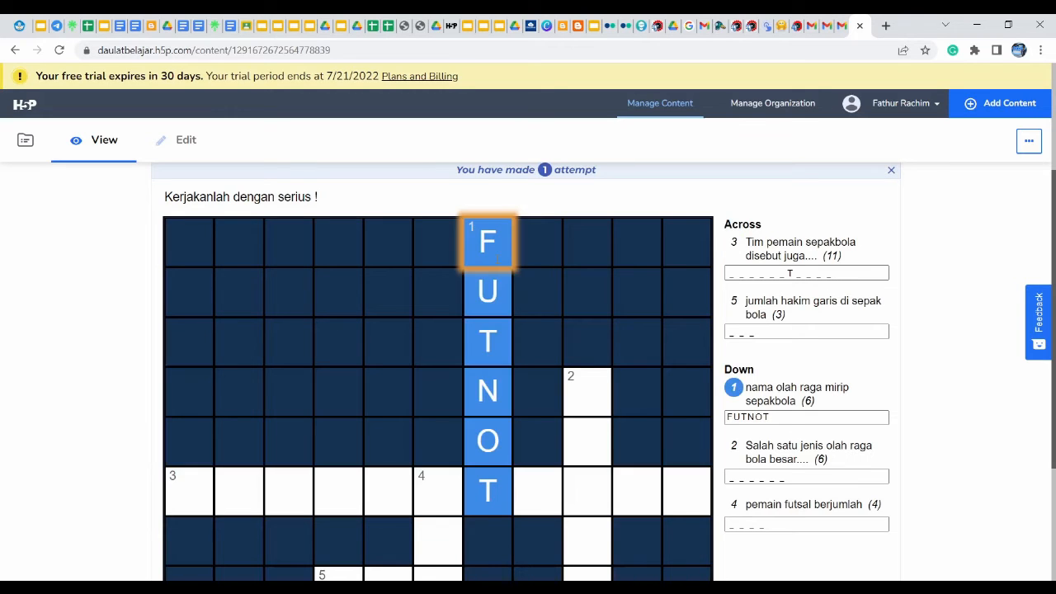
{"action": "type", "text": "futsa"}
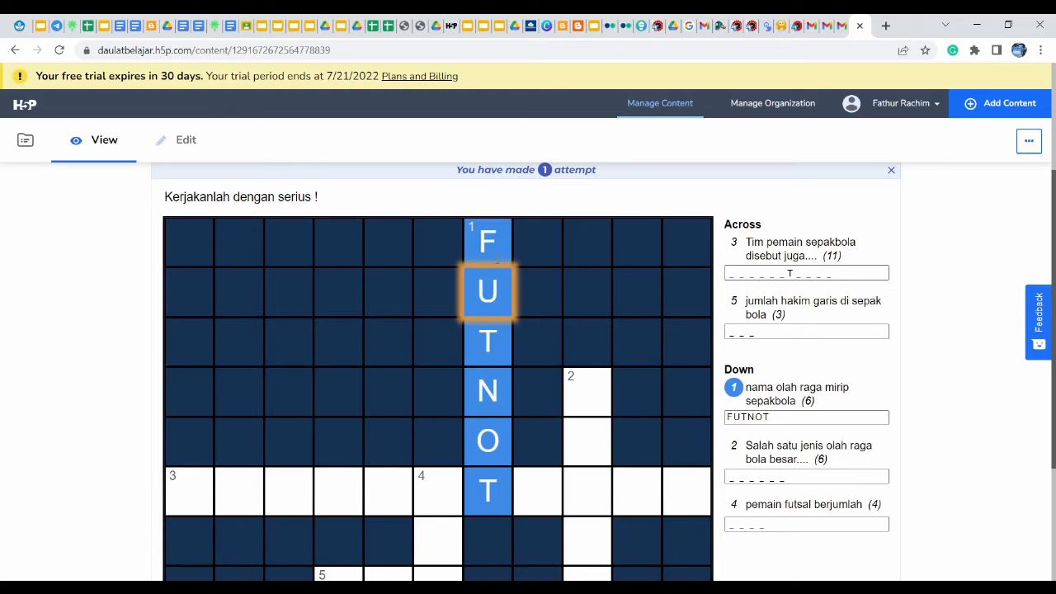
{"action": "type", "text": "l"}
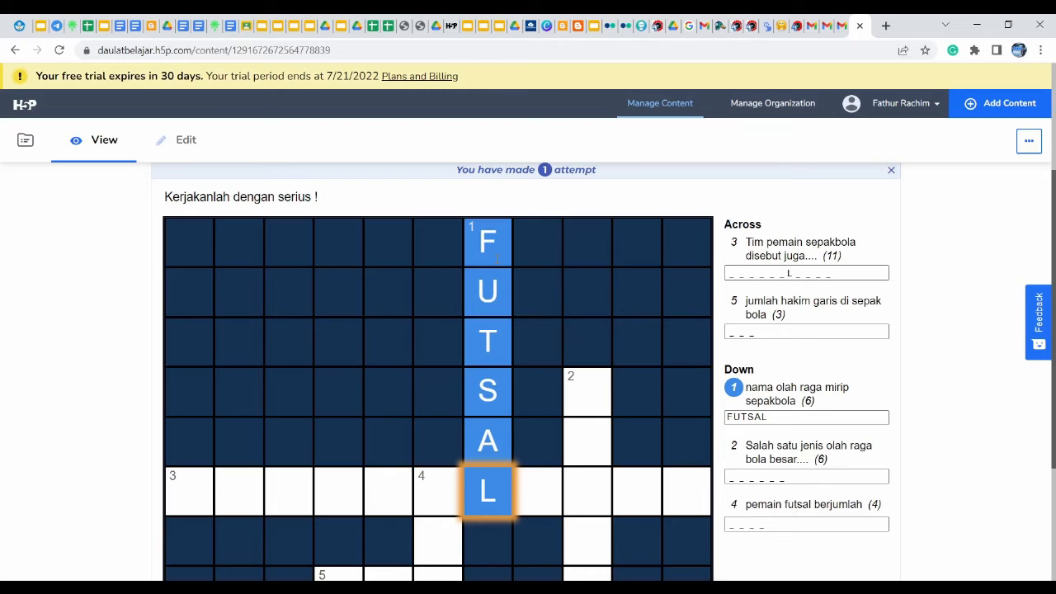
{"action": "left_click", "coordinate": [197, 498]}
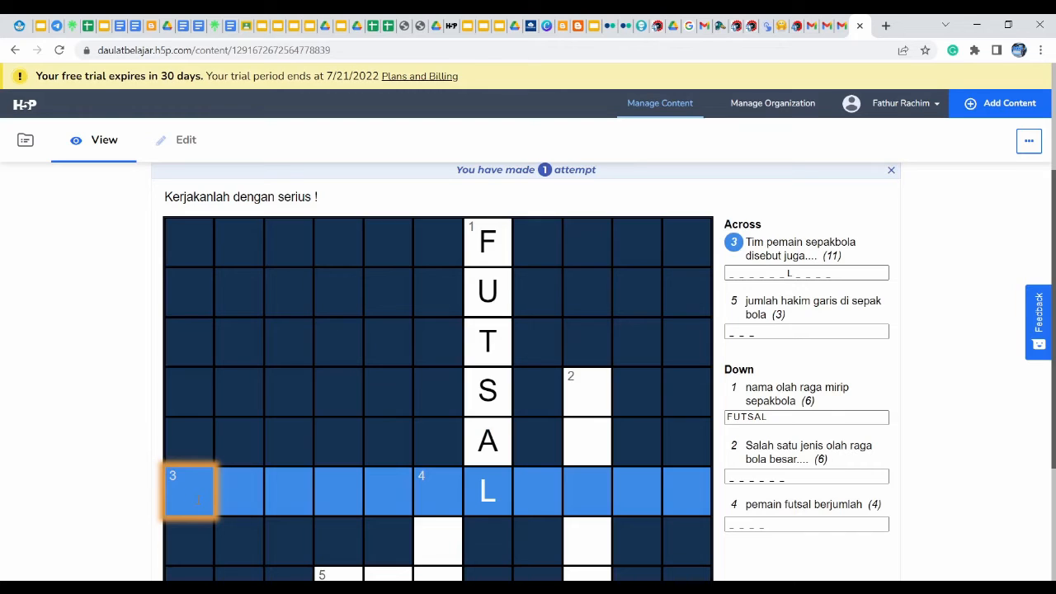
{"action": "type", "text": "KESEBE"}
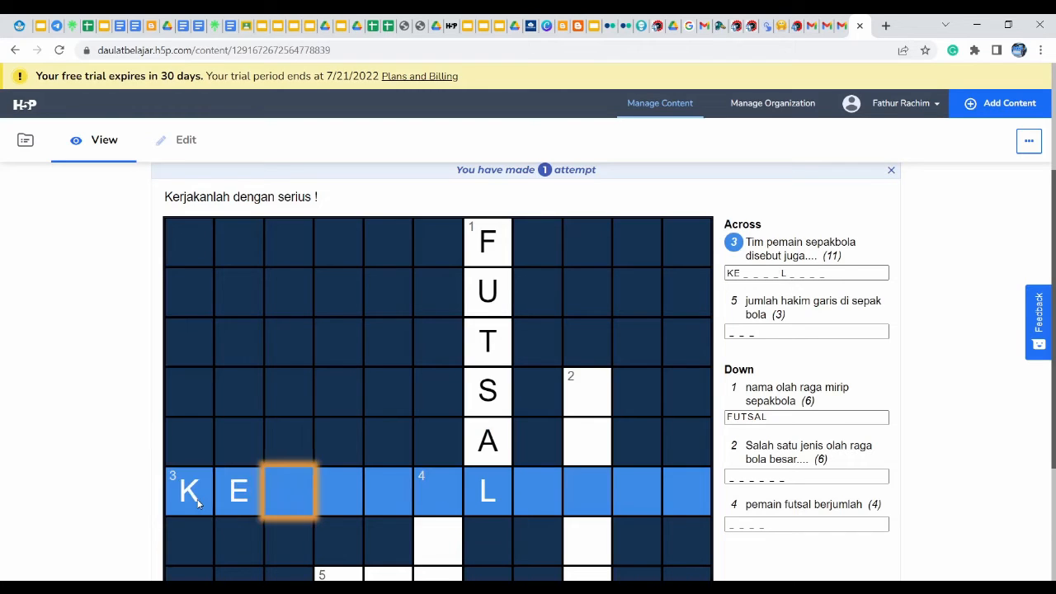
{"action": "type", "text": "LASAN"}
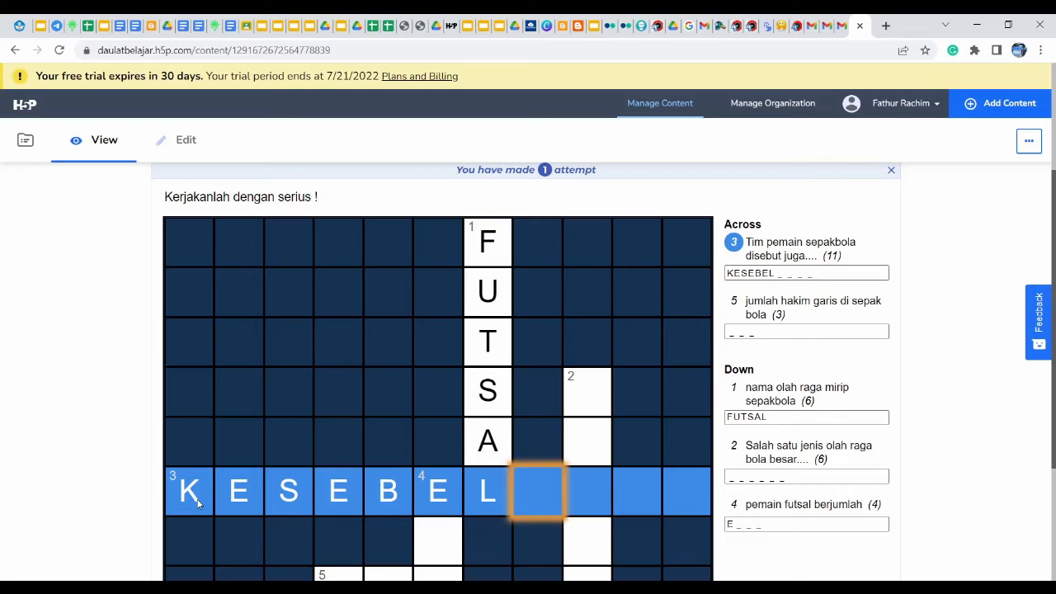
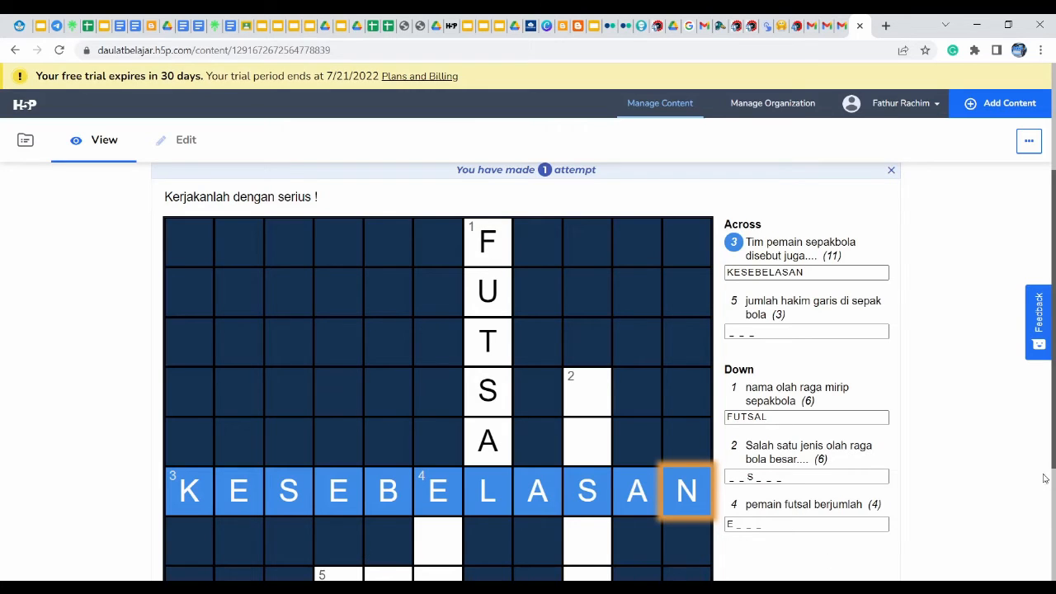
Scroll through the blank reloaded crossword to review its Submit/Retry buttons and banner
{"action": "scroll", "coordinate": [1053, 453], "scroll_direction": "down", "scroll_amount": 2}
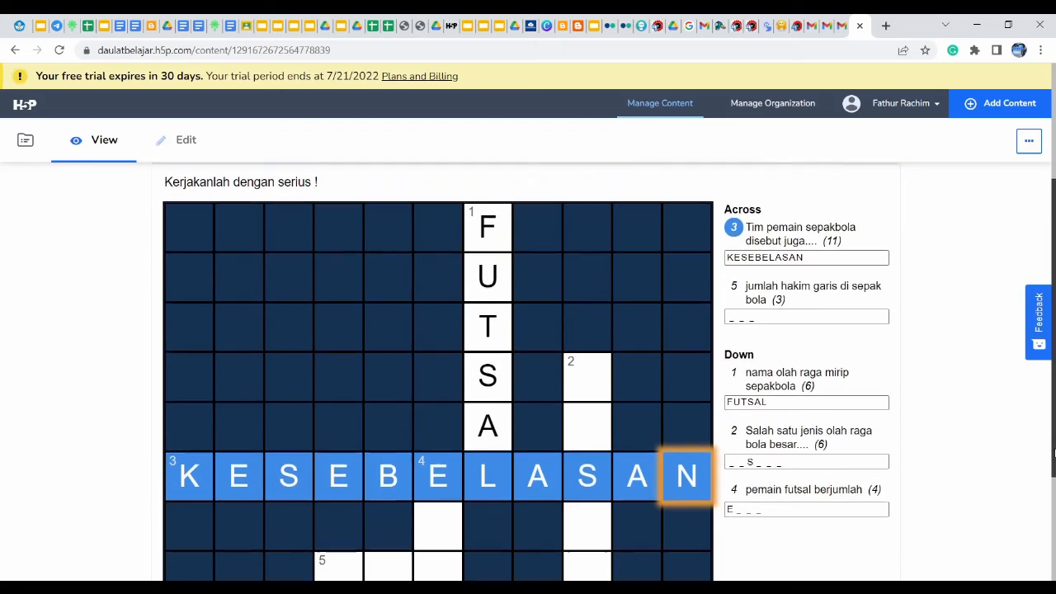
{"action": "left_click_drag", "start_coordinate": [1053, 453], "coordinate": [1054, 564]}
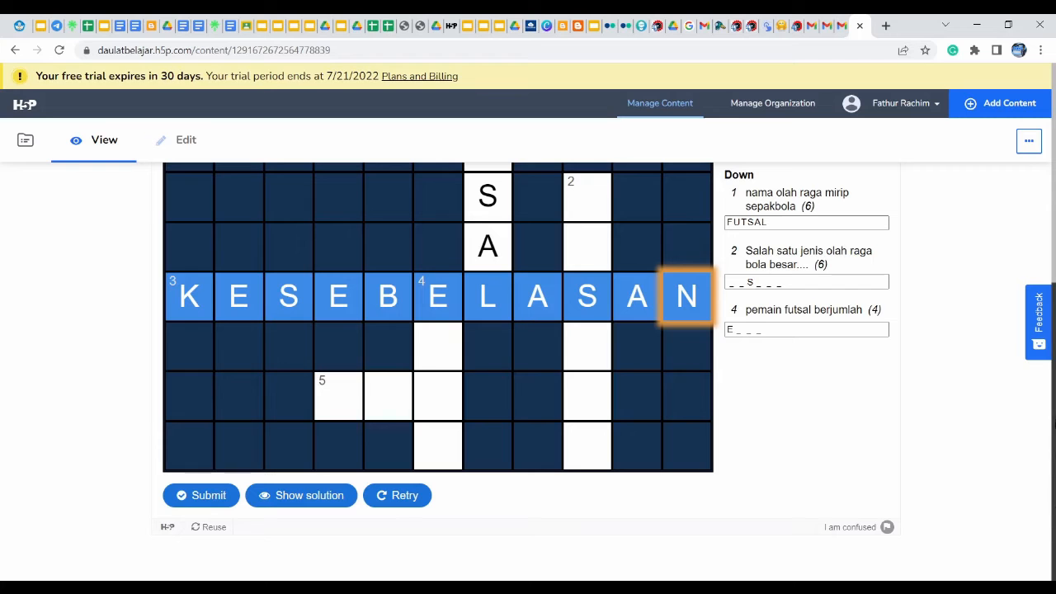
{"action": "scroll", "coordinate": [1050, 336], "scroll_direction": "up", "scroll_amount": 2}
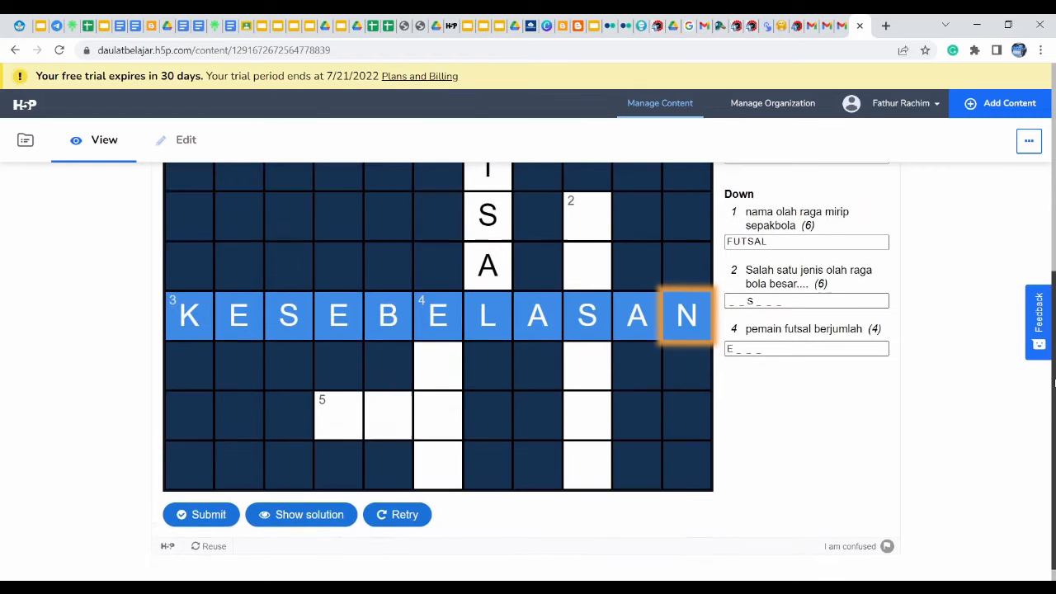
{"action": "scroll", "coordinate": [1048, 337], "scroll_direction": "up", "scroll_amount": 4}
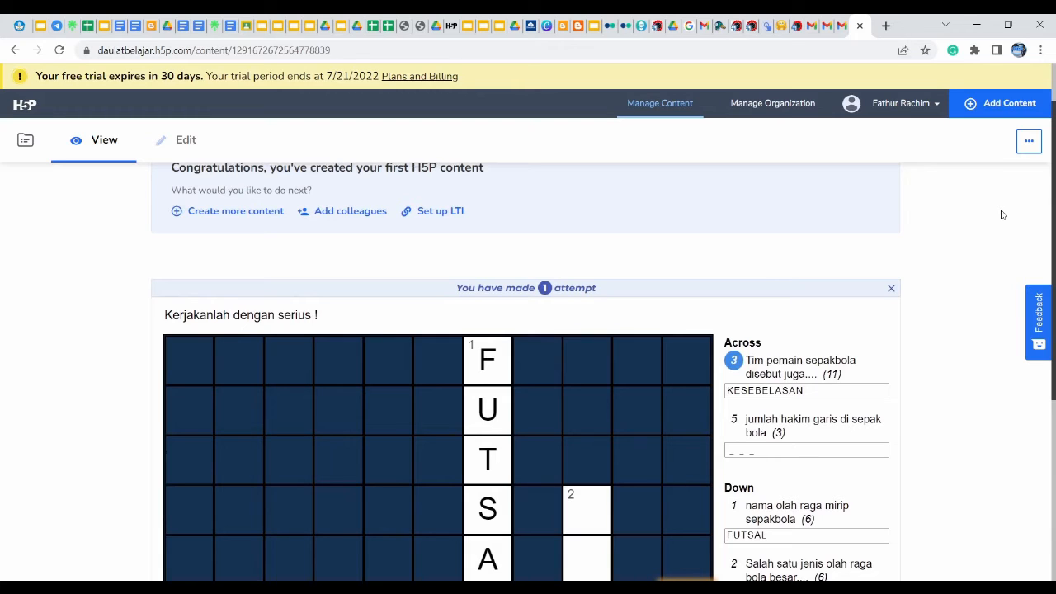
{"action": "scroll", "coordinate": [1002, 215], "scroll_direction": "up", "scroll_amount": 1}
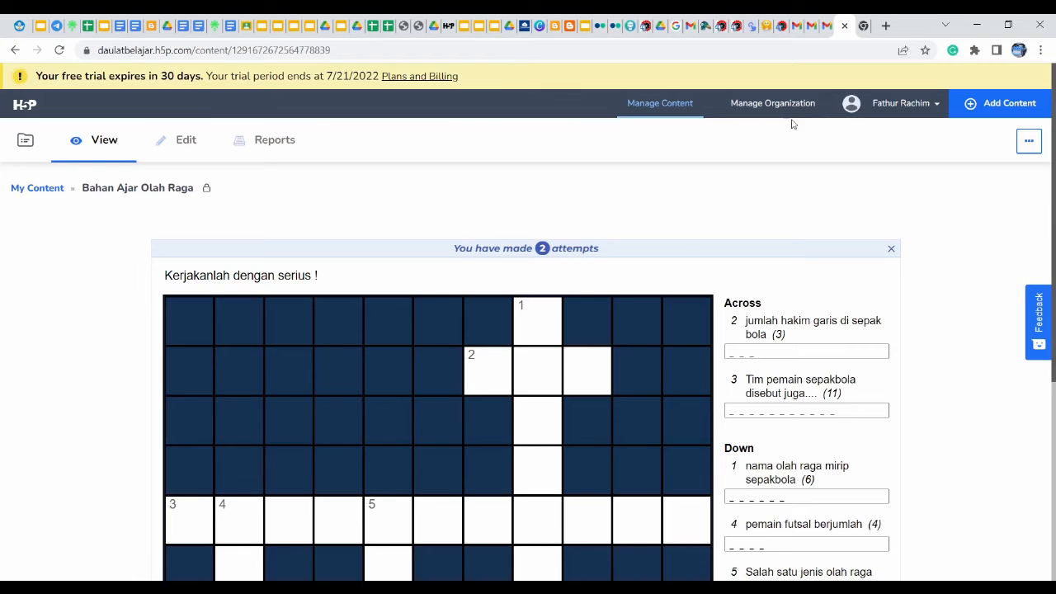
Return to My Content and open the actions menu for the Bahan Ajar Olah Raga crossword
{"action": "left_click", "coordinate": [662, 108]}
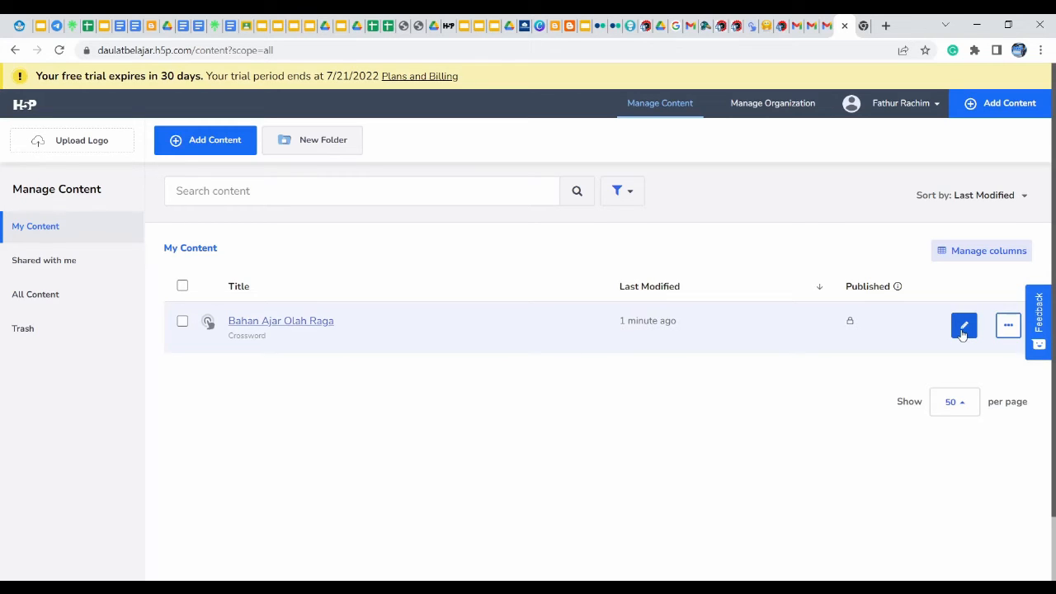
{"action": "left_click", "coordinate": [1009, 327]}
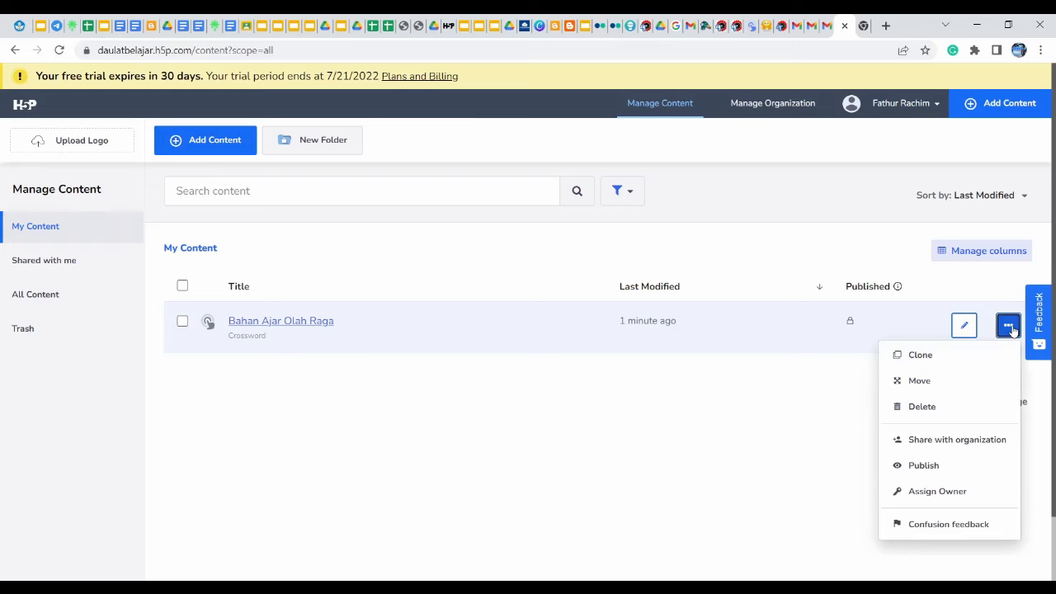
Set the crossword's publish status to Public and copy its iframe embed code
{"action": "left_click", "coordinate": [952, 466]}
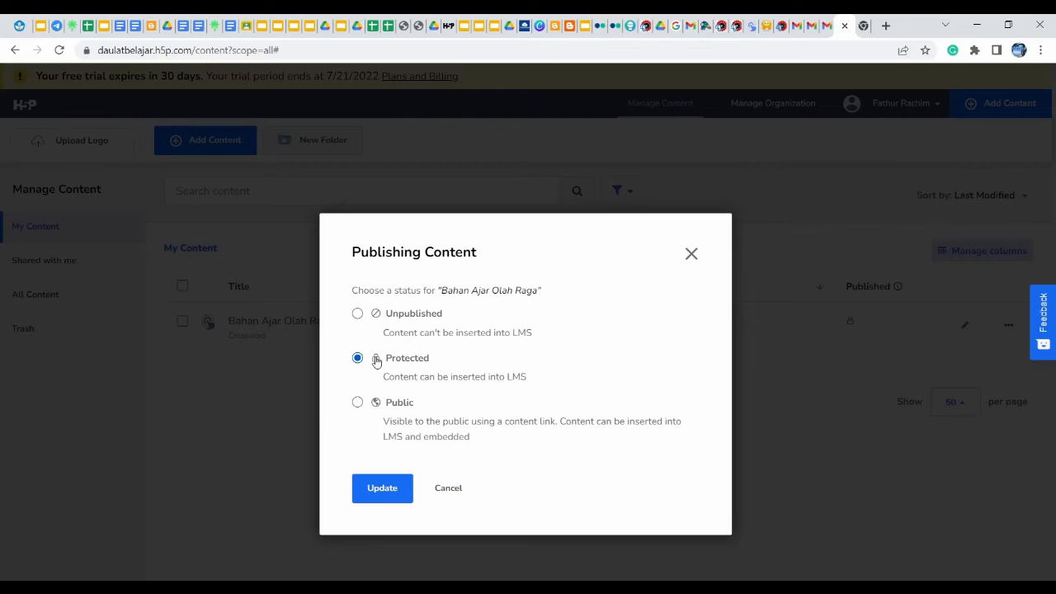
{"action": "left_click", "coordinate": [395, 405]}
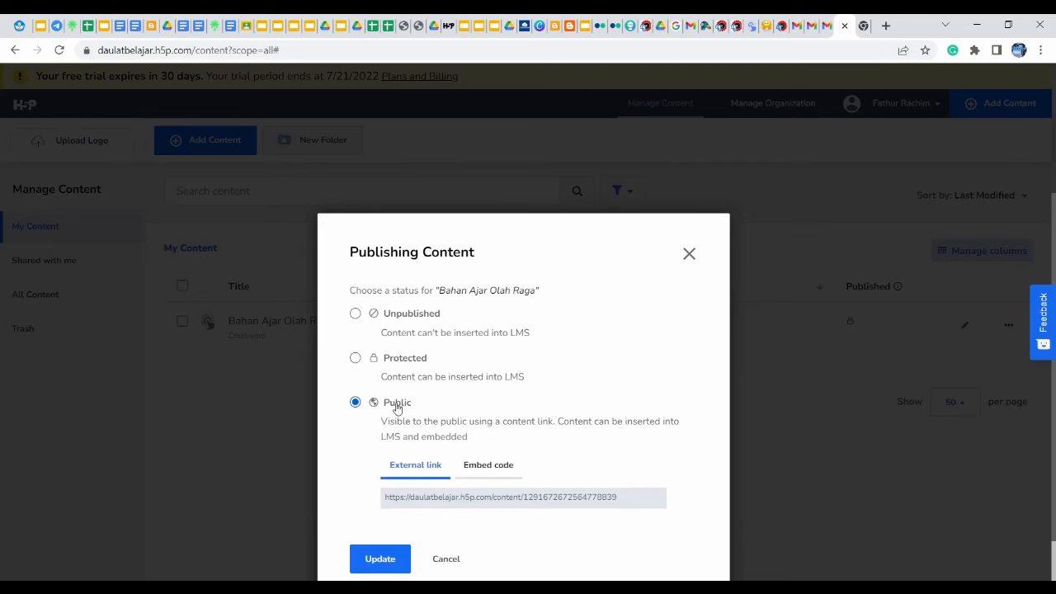
{"action": "left_click", "coordinate": [481, 466]}
{"action": "left_click", "coordinate": [481, 497]}
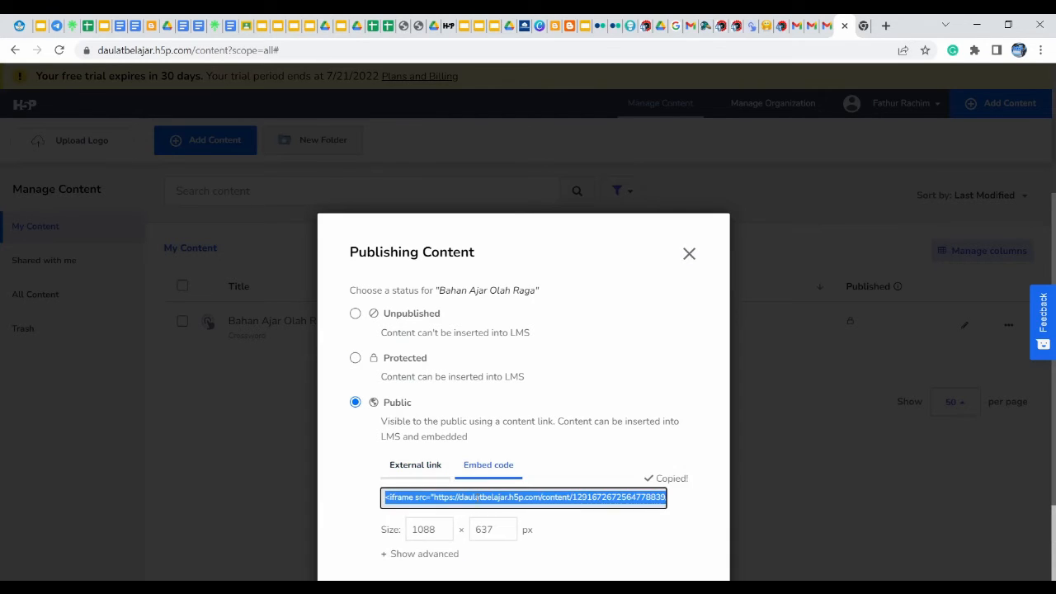
{"action": "left_click", "coordinate": [766, 478]}
Reselect the 1088 × 637 px embed code and save the crossword as public
{"action": "left_click", "coordinate": [496, 467]}
{"action": "left_click", "coordinate": [493, 498]}
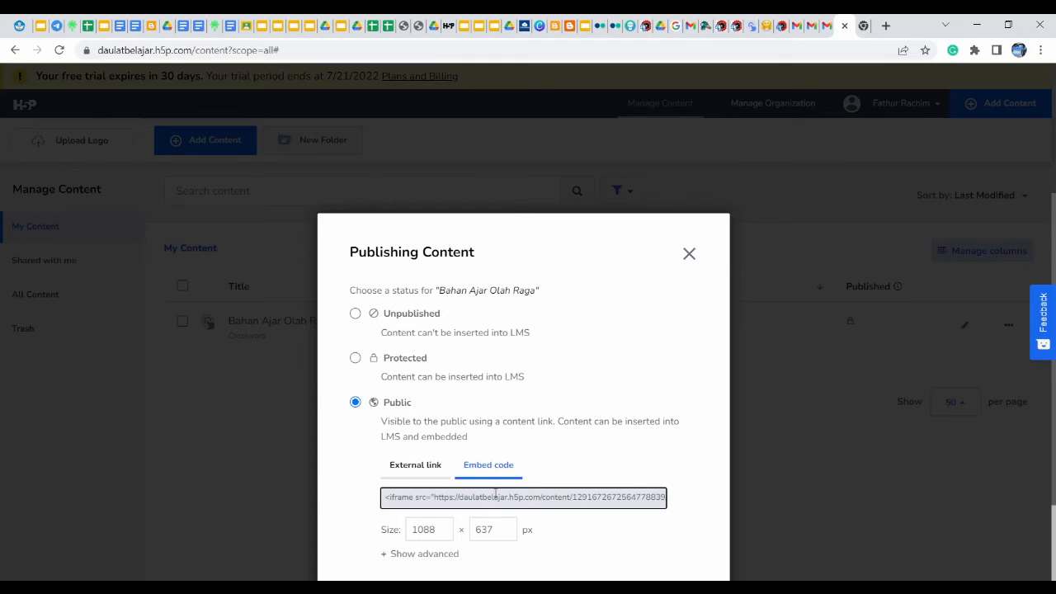
{"action": "left_click", "coordinate": [495, 496]}
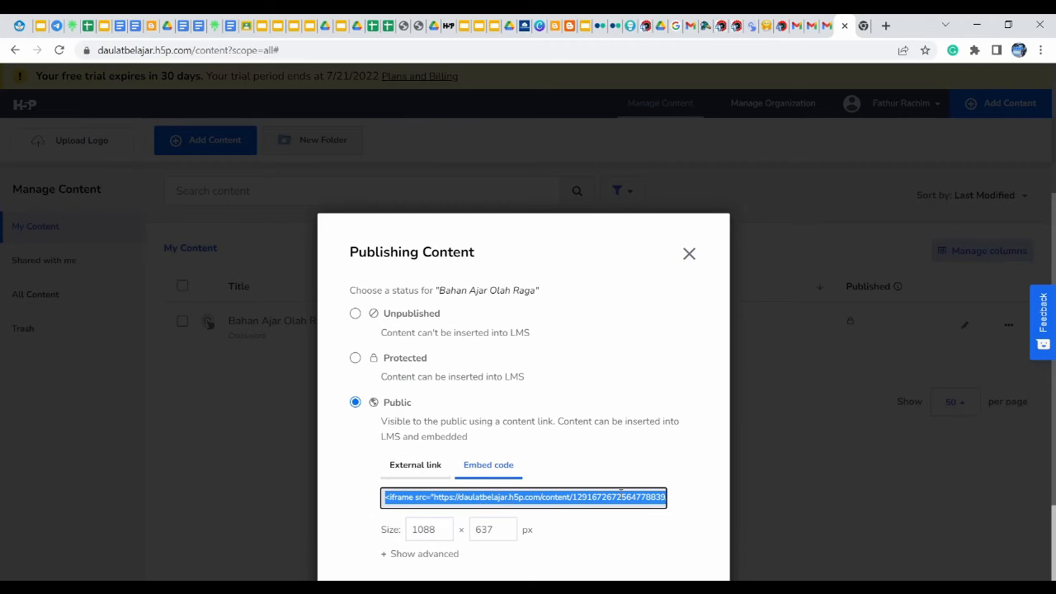
{"action": "key", "text": "Tab"}
{"action": "key", "text": "Tab"}
{"action": "key", "text": "Tab"}
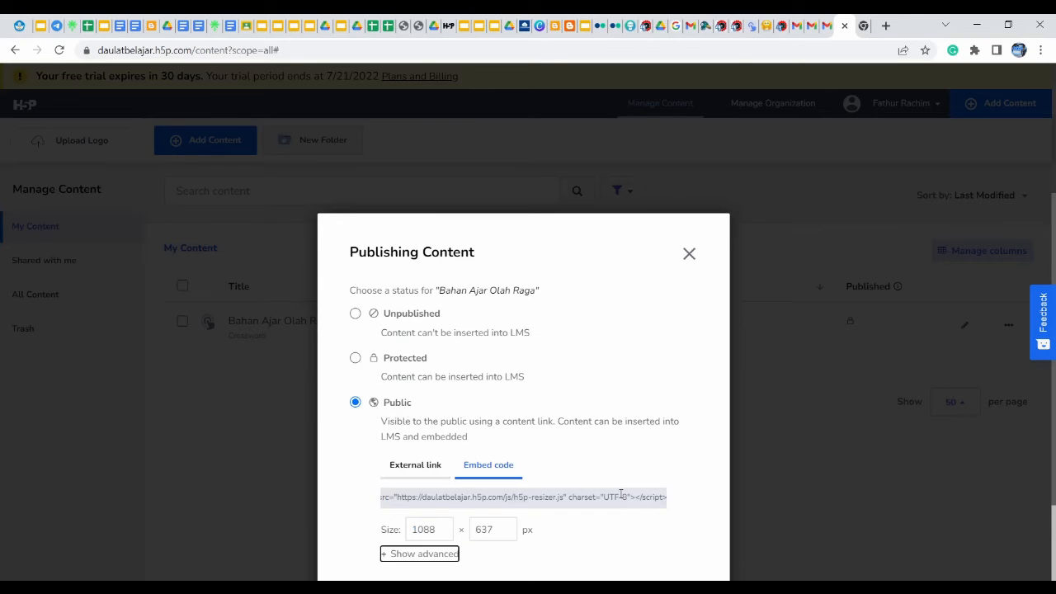
{"action": "key", "text": "Tab"}
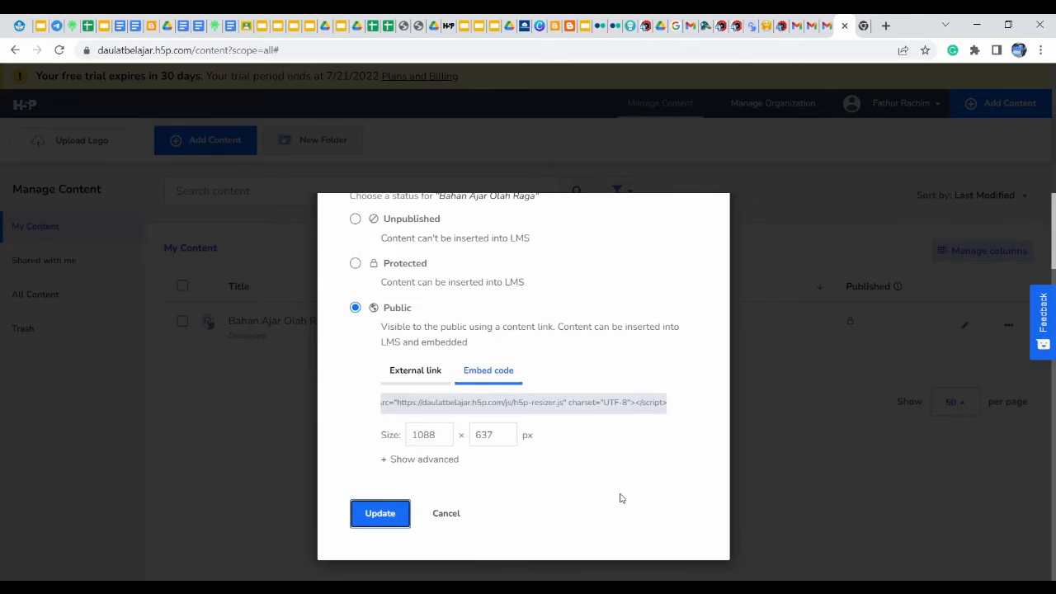
{"action": "left_click", "coordinate": [374, 518]}
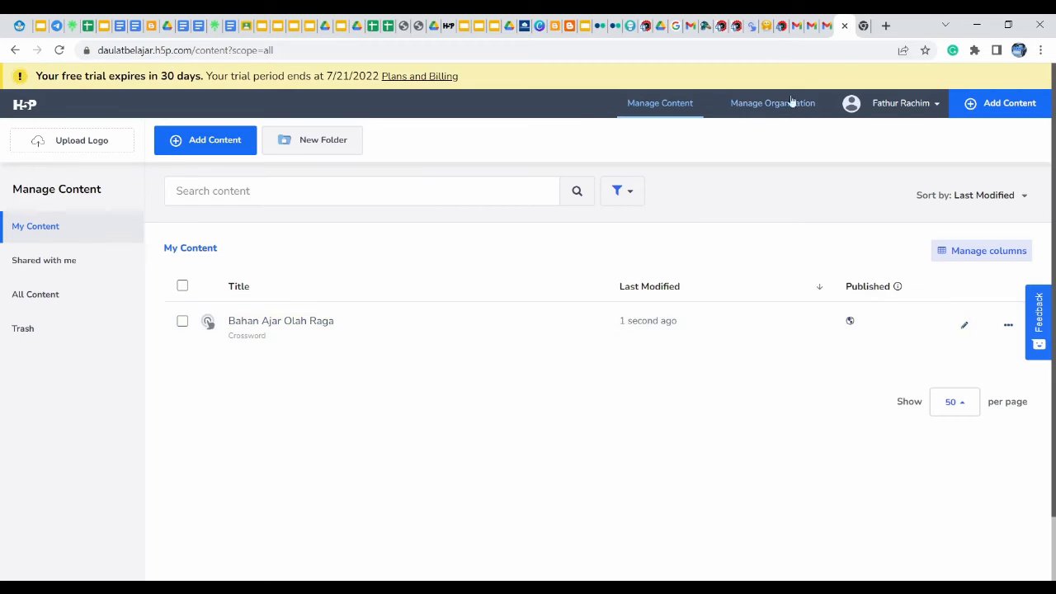
Switch to the DAULAT BELAJAR WordPress dashboard and add a new post from Posts
{"action": "left_click", "coordinate": [722, 27]}
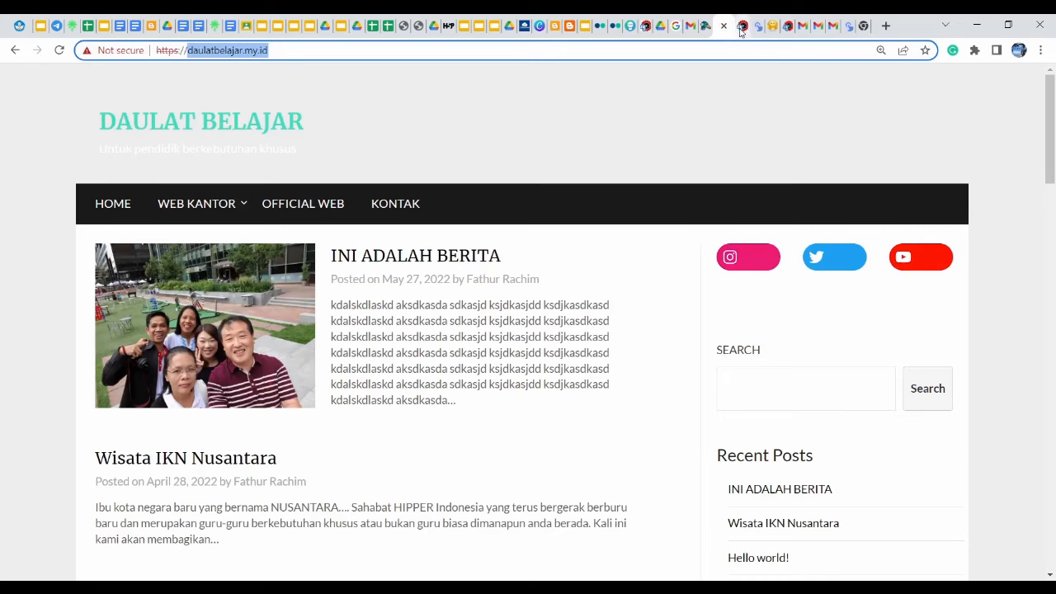
{"action": "left_click", "coordinate": [742, 28]}
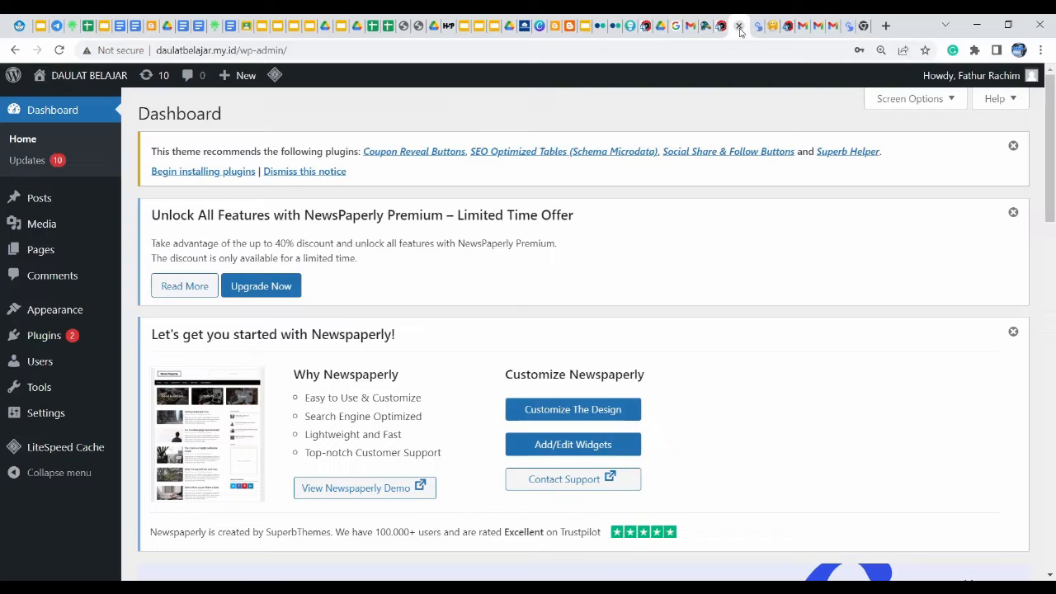
{"action": "left_click", "coordinate": [43, 207]}
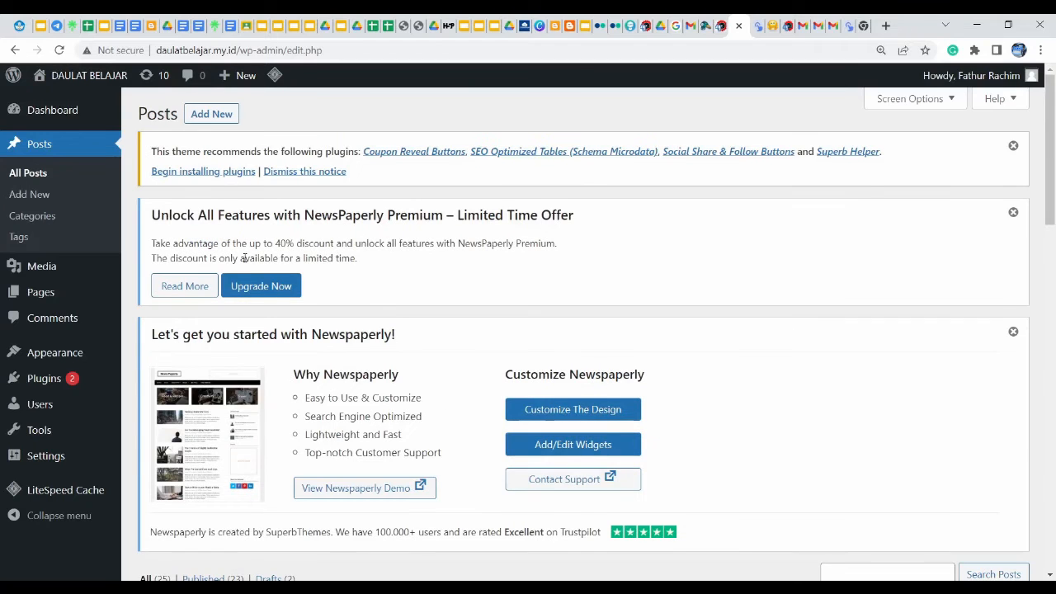
{"action": "left_click", "coordinate": [211, 113]}
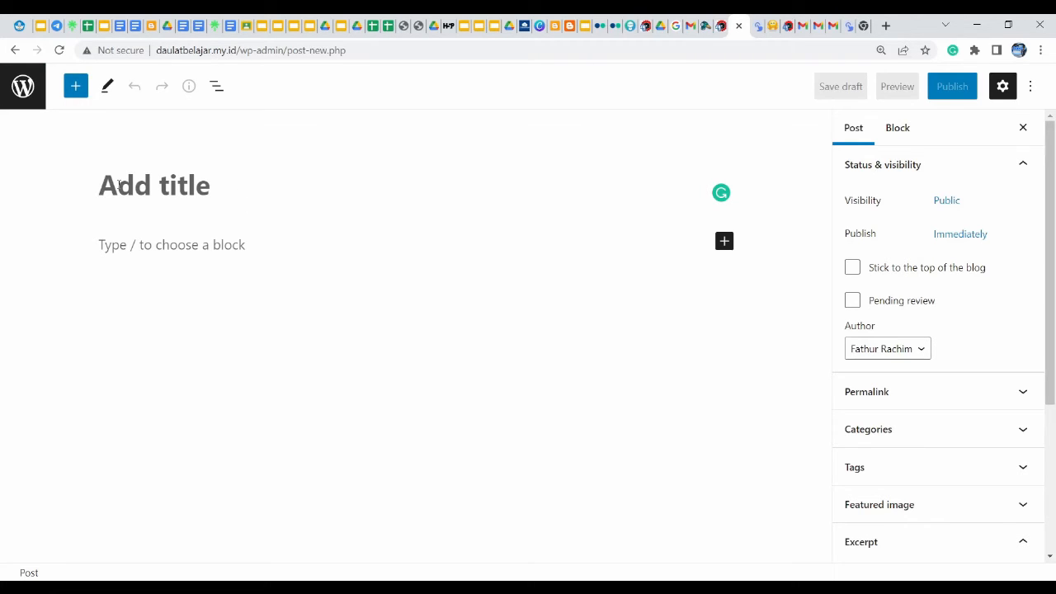
Title the post 'Mengenal Bola Besar' and paste the H5P iframe code into a new Code block
{"action": "type", "text": "Mengenal"}
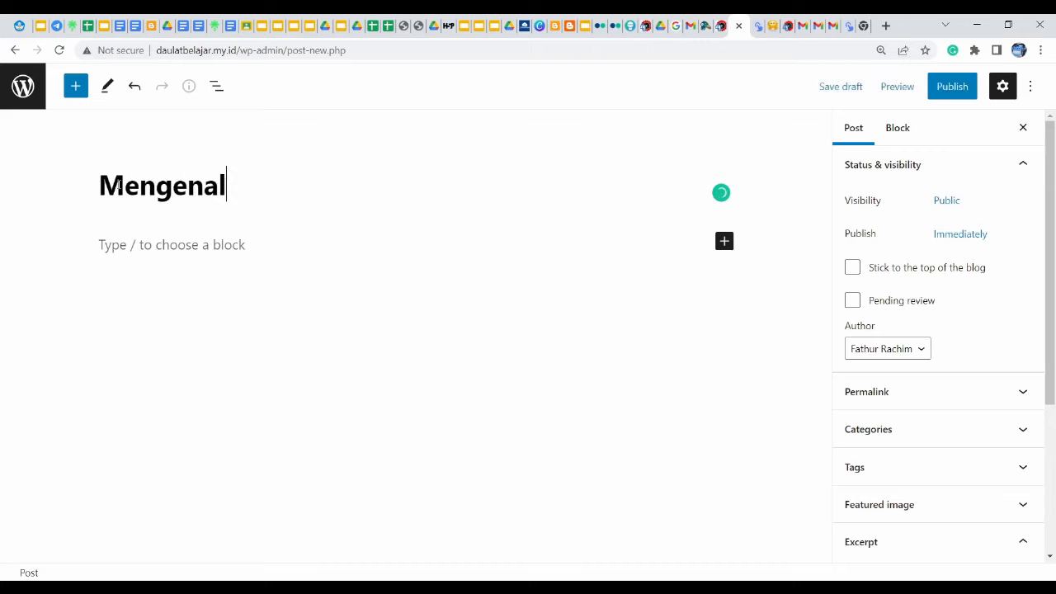
{"action": "type", "text": " Bola Besar"}
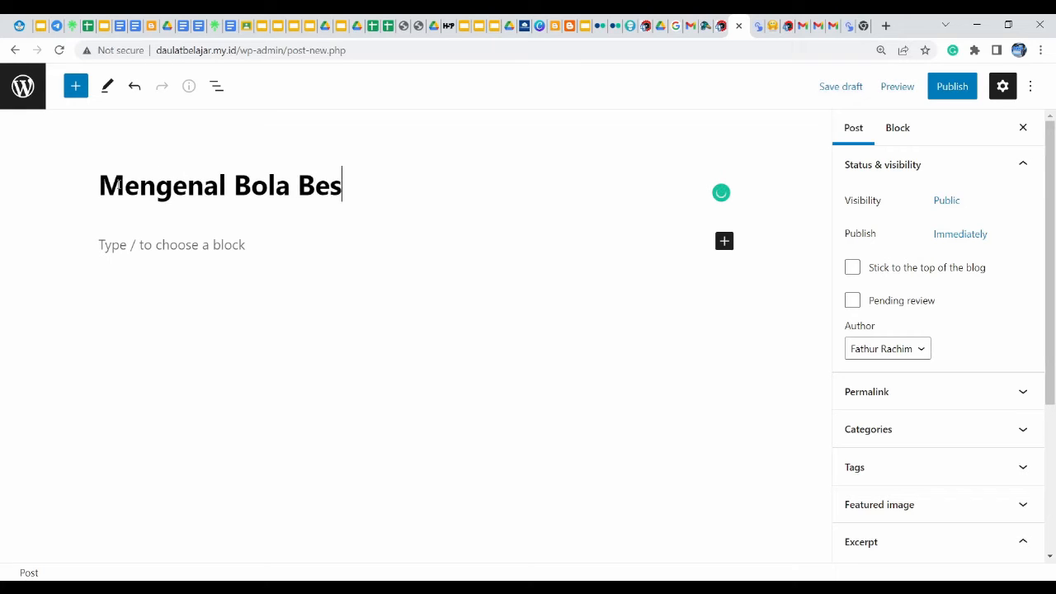
{"action": "left_click", "coordinate": [198, 247]}
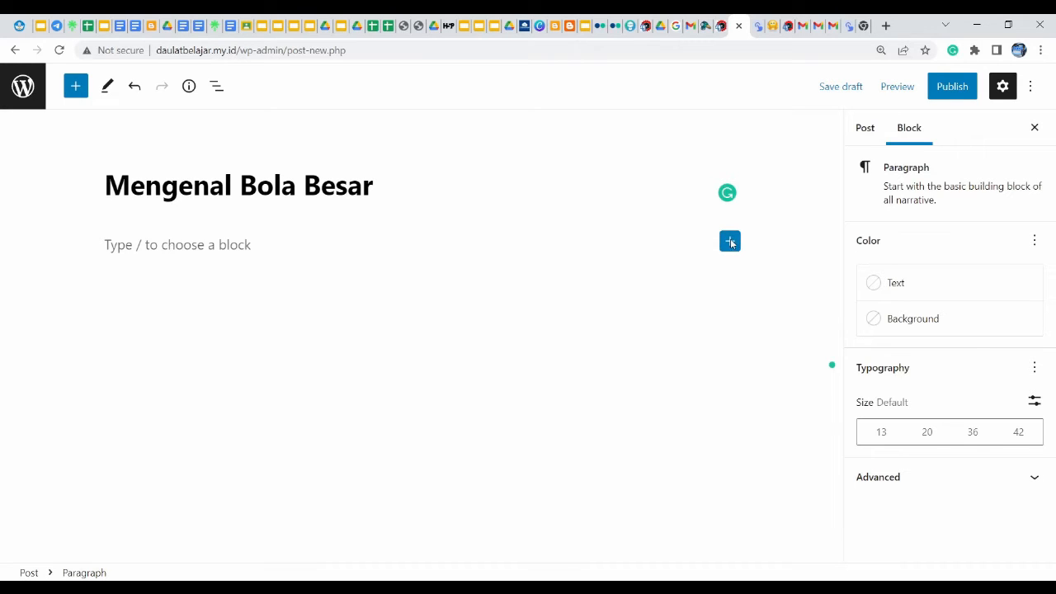
{"action": "left_click", "coordinate": [731, 242]}
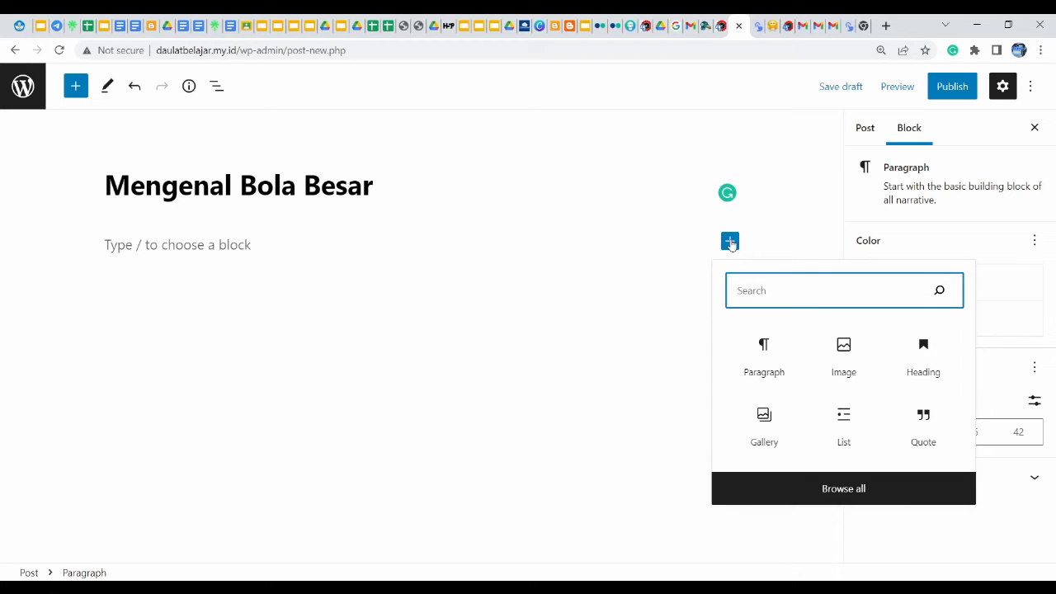
{"action": "left_click", "coordinate": [872, 490]}
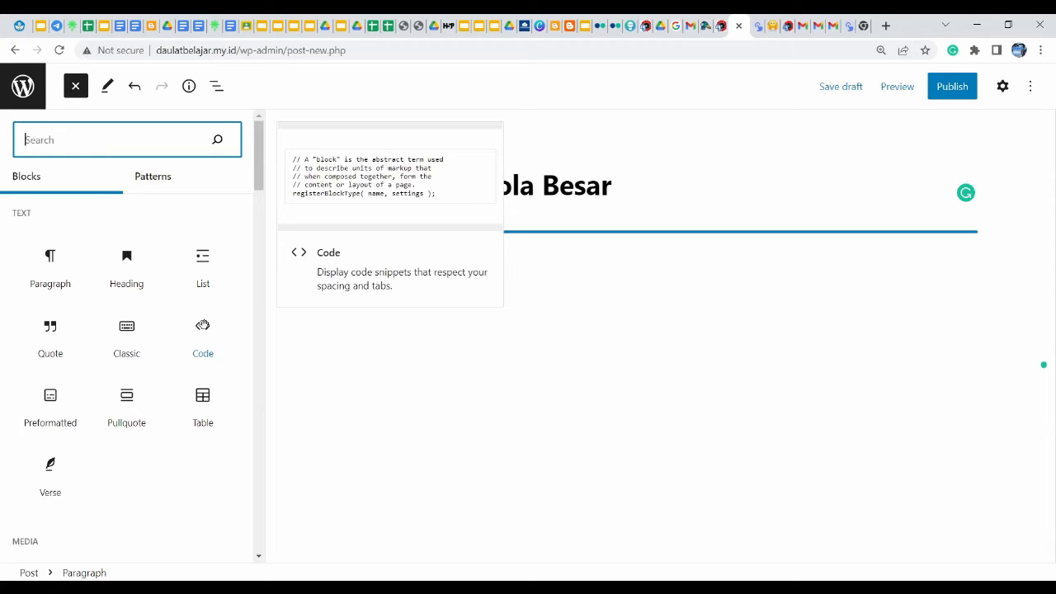
{"action": "left_click", "coordinate": [209, 350]}
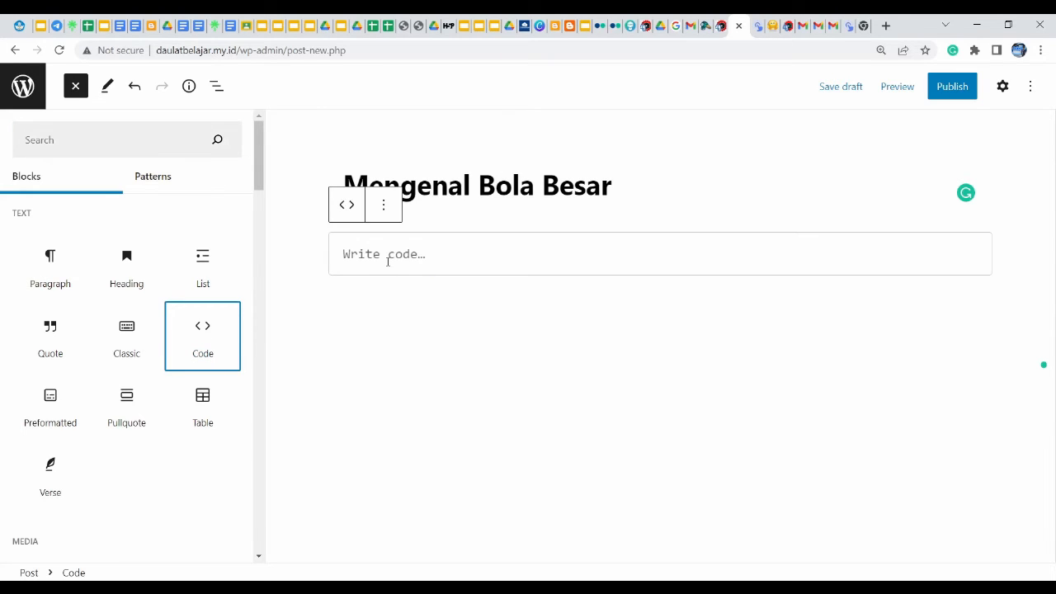
{"action": "left_click", "coordinate": [388, 261]}
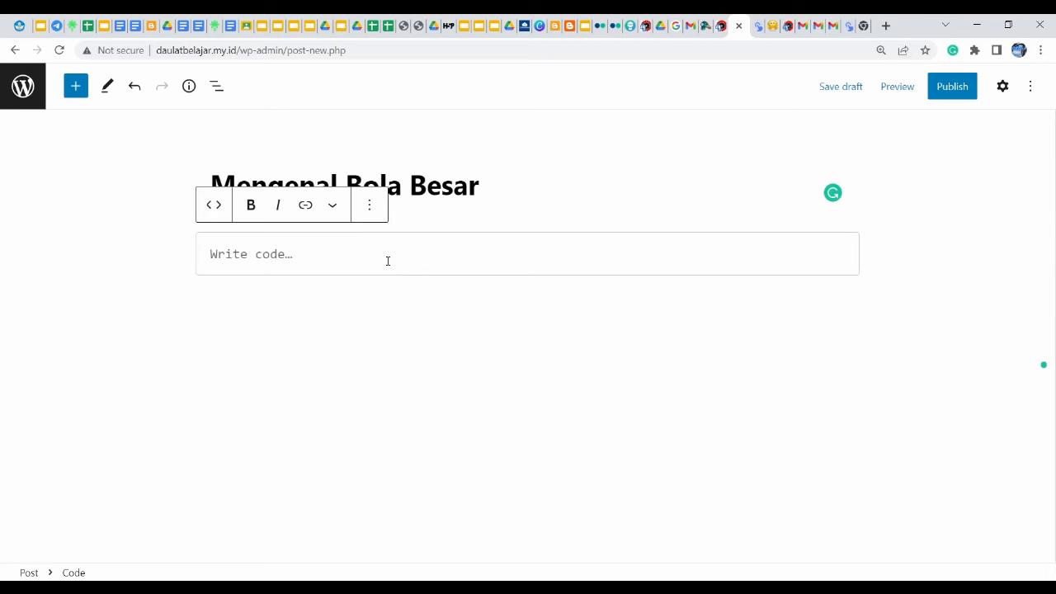
{"action": "key", "text": "ctrl+v"}
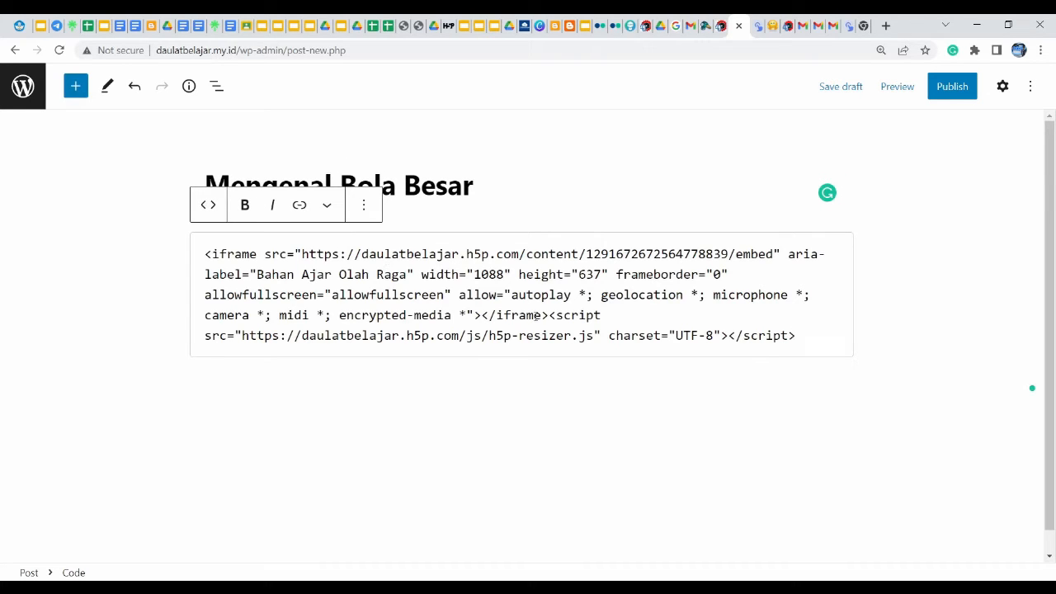
{"action": "left_click", "coordinate": [561, 446]}
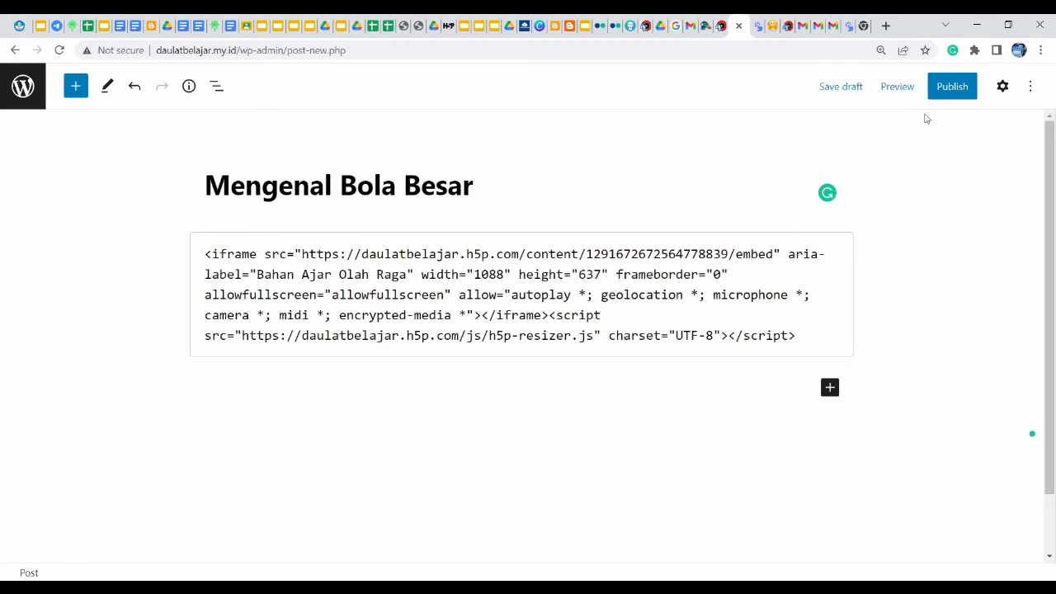
Preview the post in a new tab and look over the embed code shown there
{"action": "left_click", "coordinate": [898, 91]}
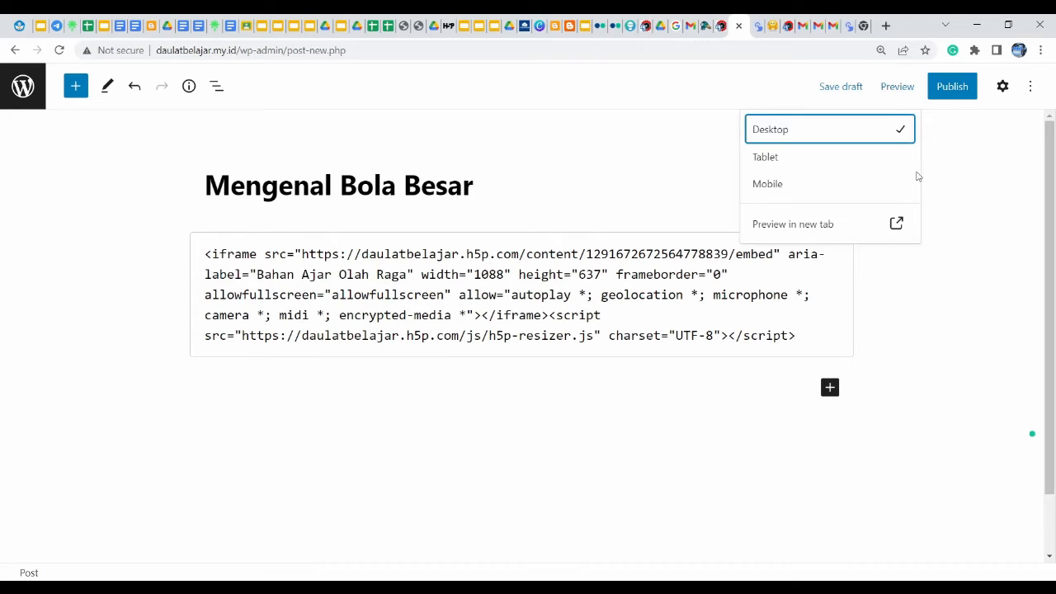
{"action": "left_click", "coordinate": [899, 223]}
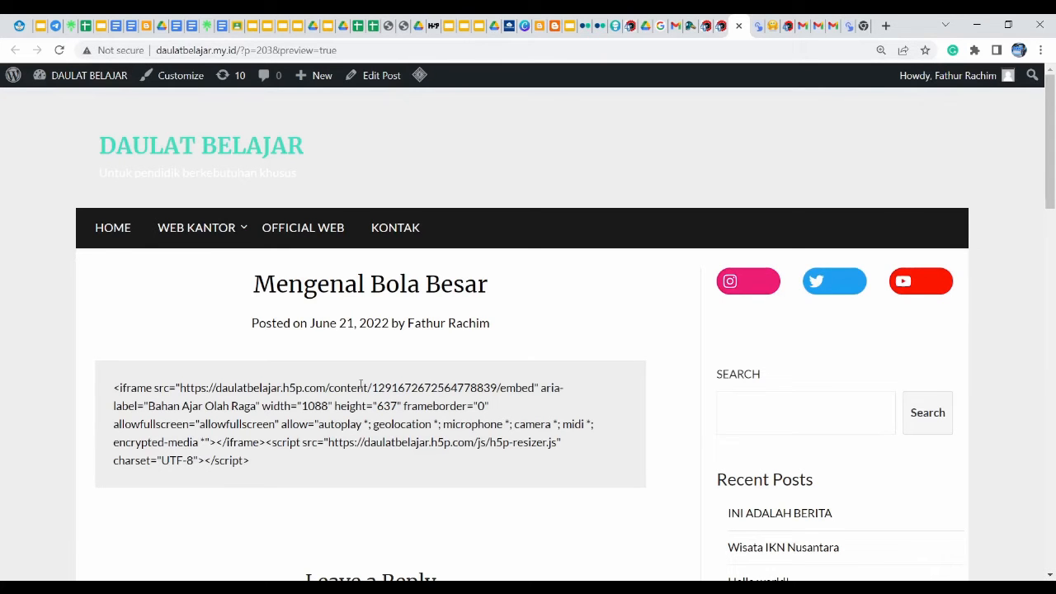
{"action": "left_click_drag", "start_coordinate": [300, 469], "coordinate": [98, 394]}
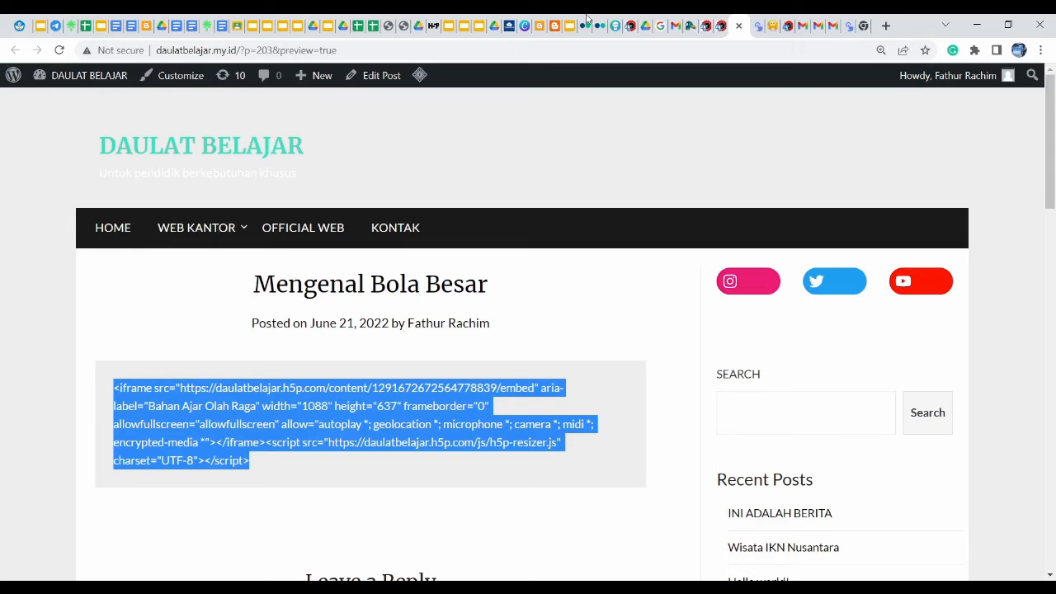
{"action": "left_click", "coordinate": [710, 26]}
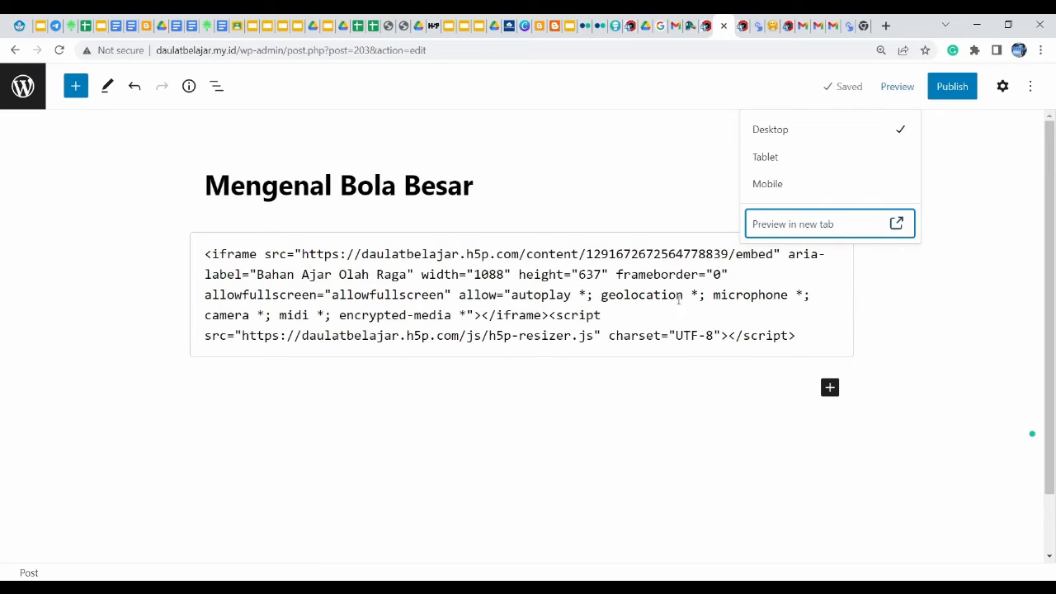
Publish the Mengenal Bola Besar post and go back to All Posts
{"action": "left_click", "coordinate": [951, 89]}
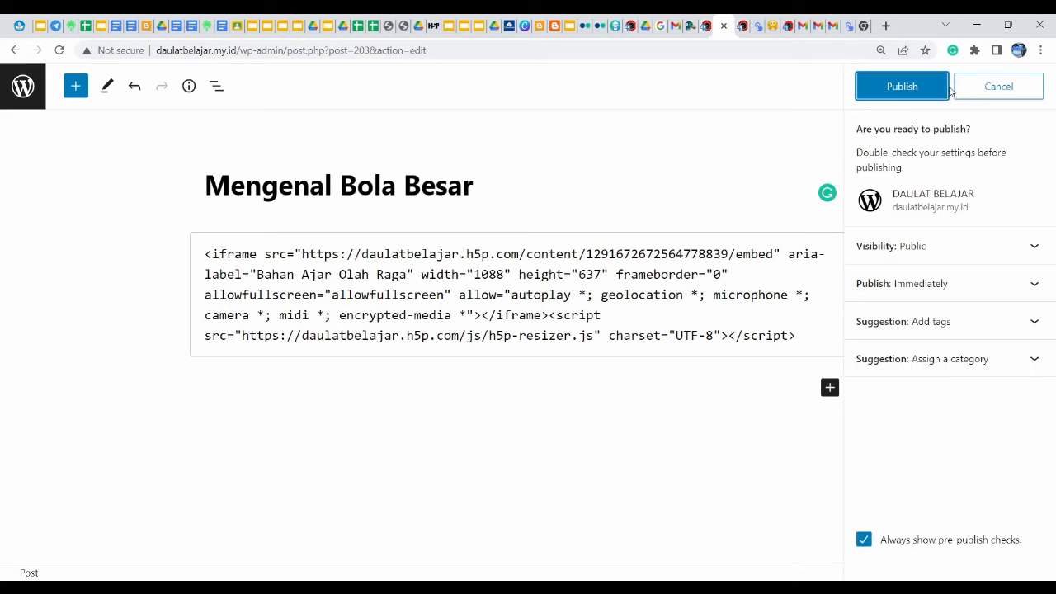
{"action": "left_click", "coordinate": [903, 93]}
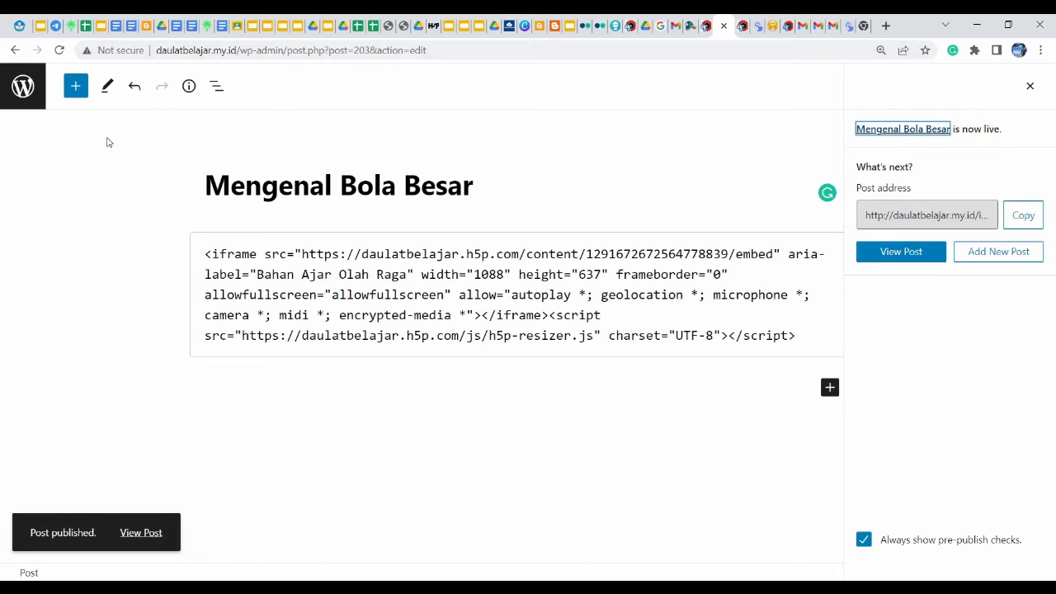
{"action": "left_click", "coordinate": [14, 51]}
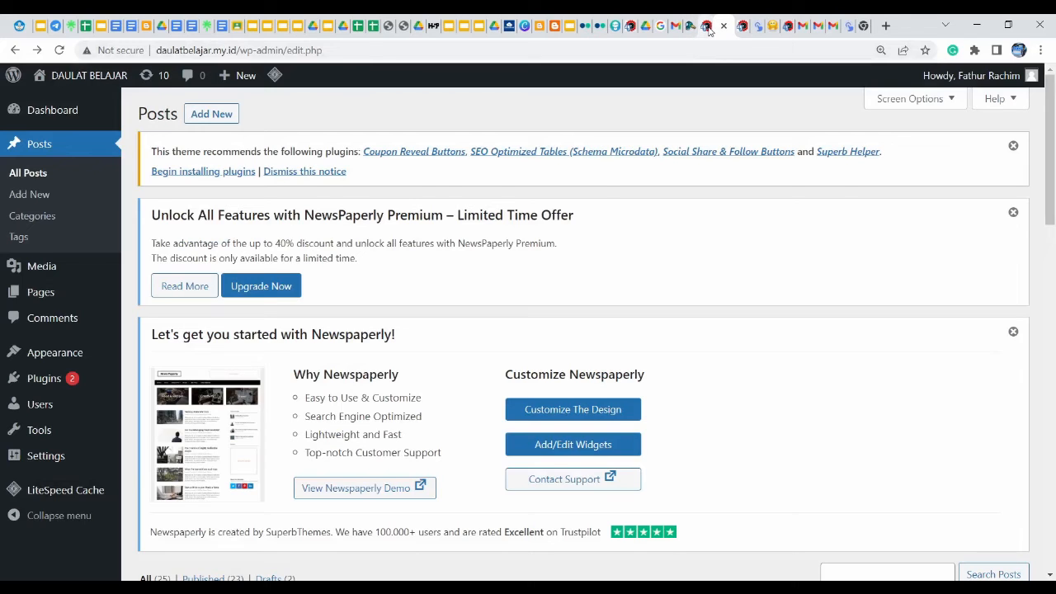
Search the plugin directory for 'H5p', then install and activate Interactive Content – H5P
{"action": "mouse_move", "coordinate": [56, 382]}
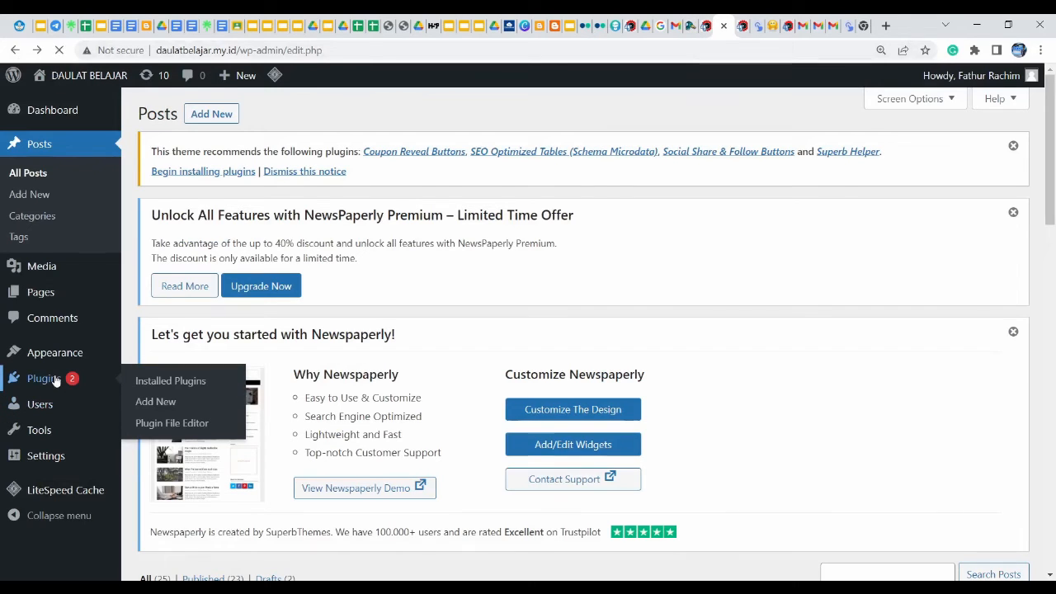
{"action": "left_click", "coordinate": [56, 380]}
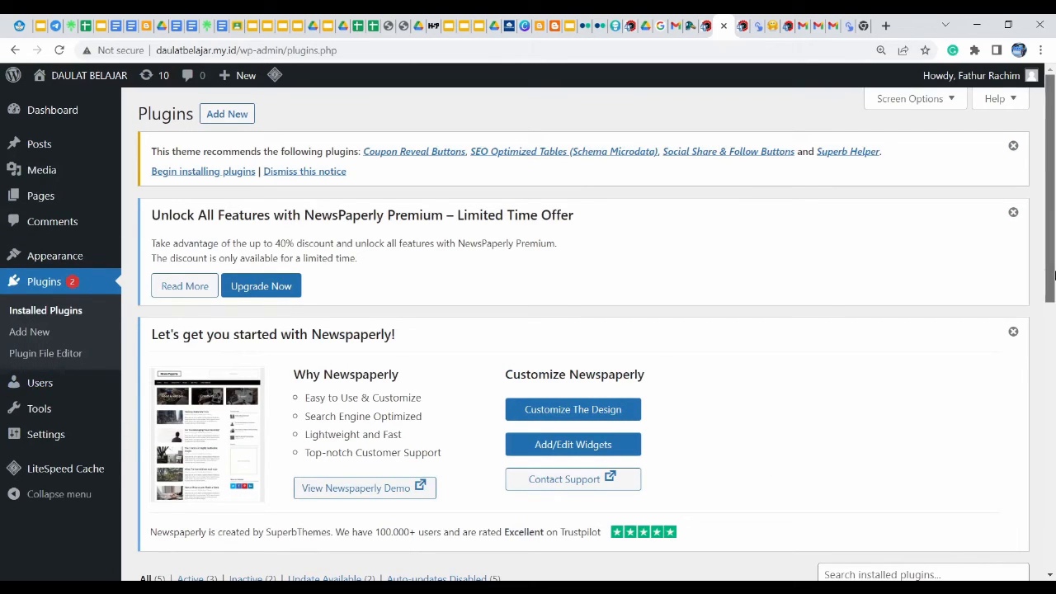
{"action": "left_click", "coordinate": [227, 116]}
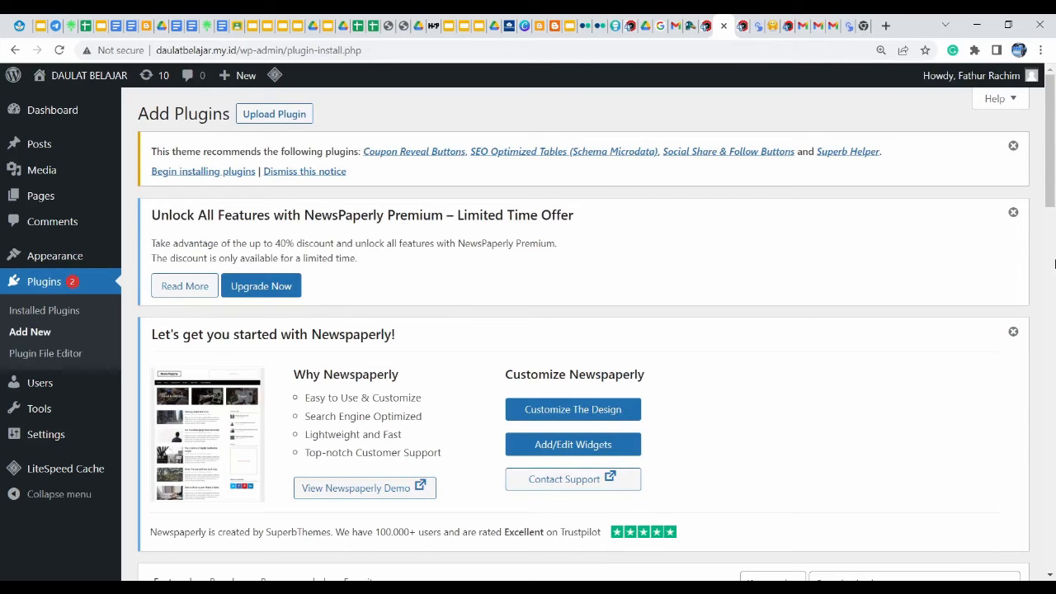
{"action": "left_click", "coordinate": [1051, 229]}
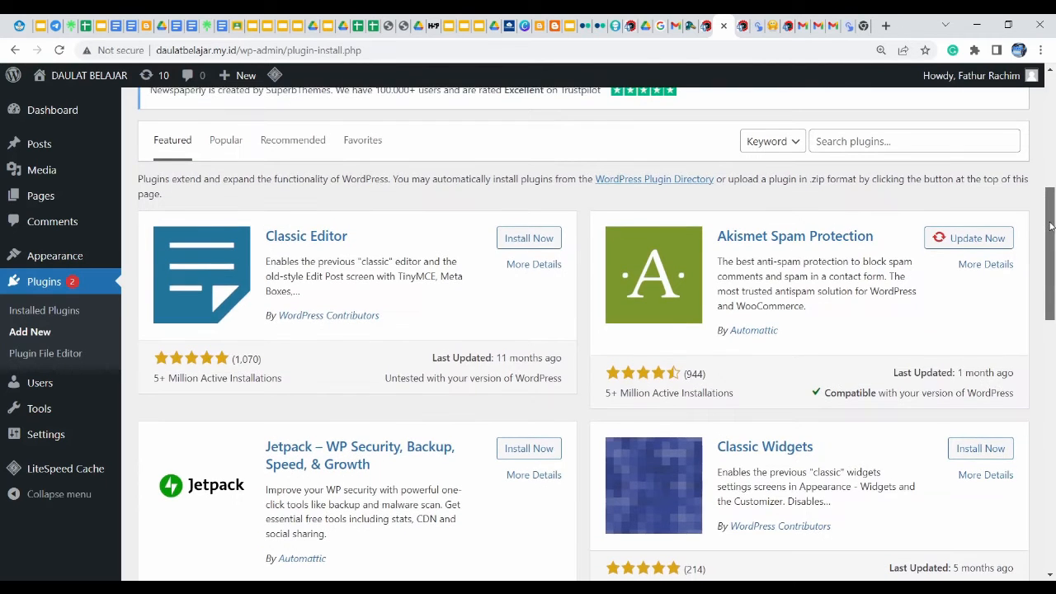
{"action": "left_click", "coordinate": [873, 141]}
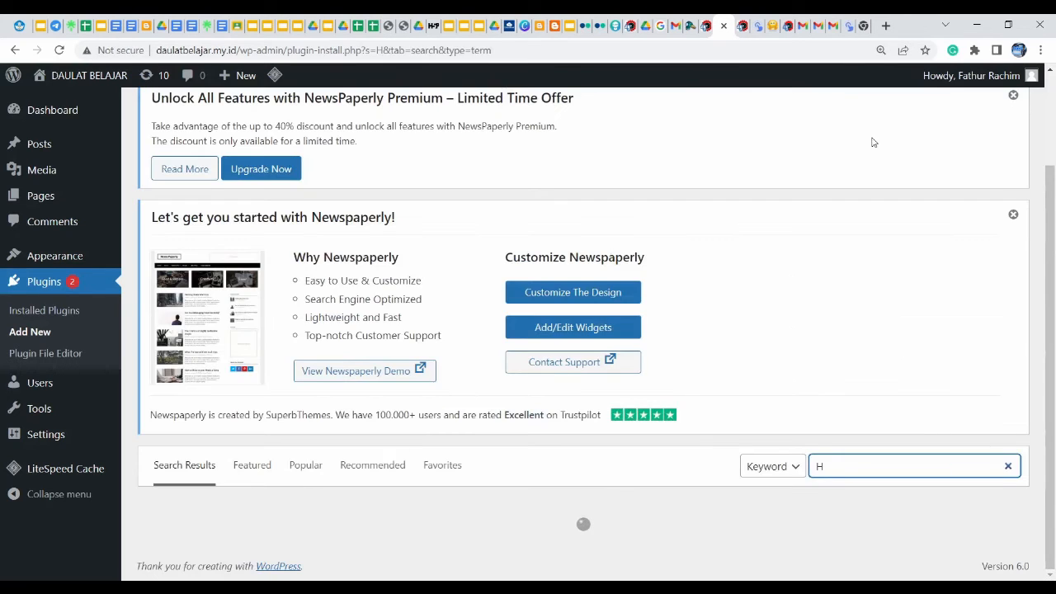
{"action": "type", "text": "5p"}
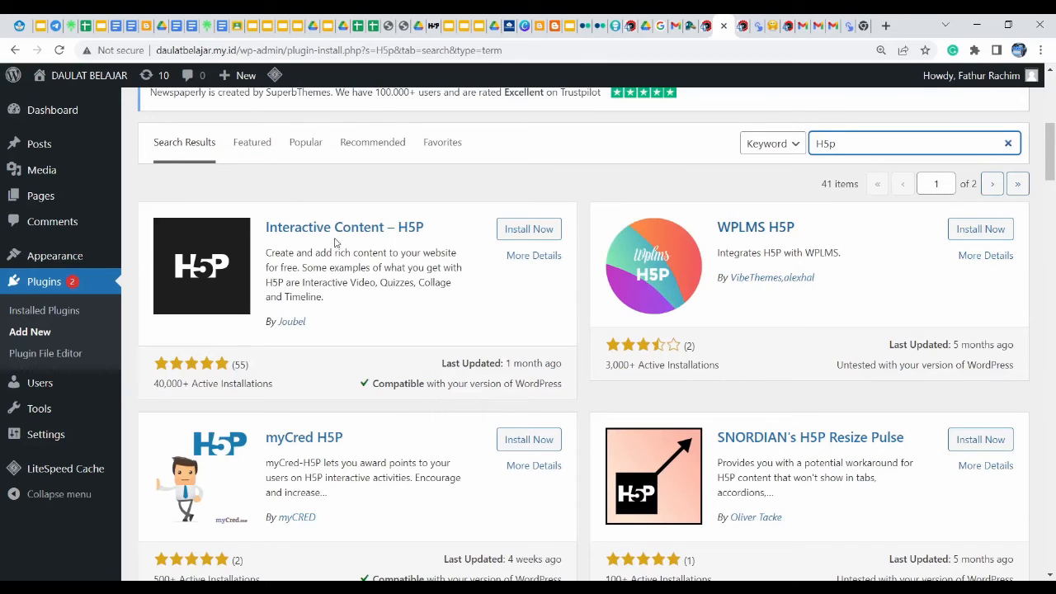
{"action": "left_click", "coordinate": [527, 234]}
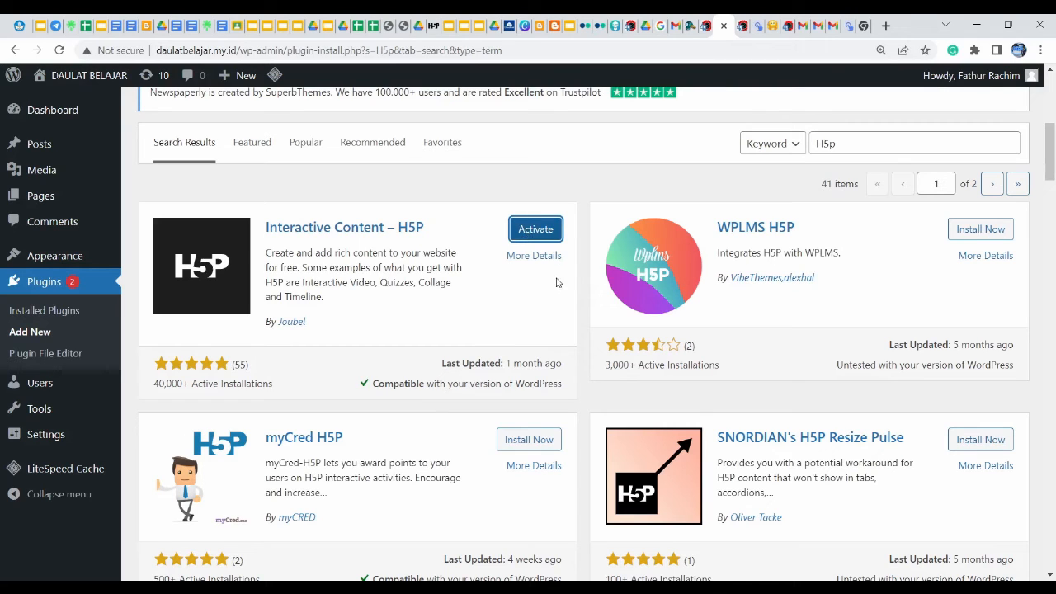
{"action": "left_click", "coordinate": [534, 234]}
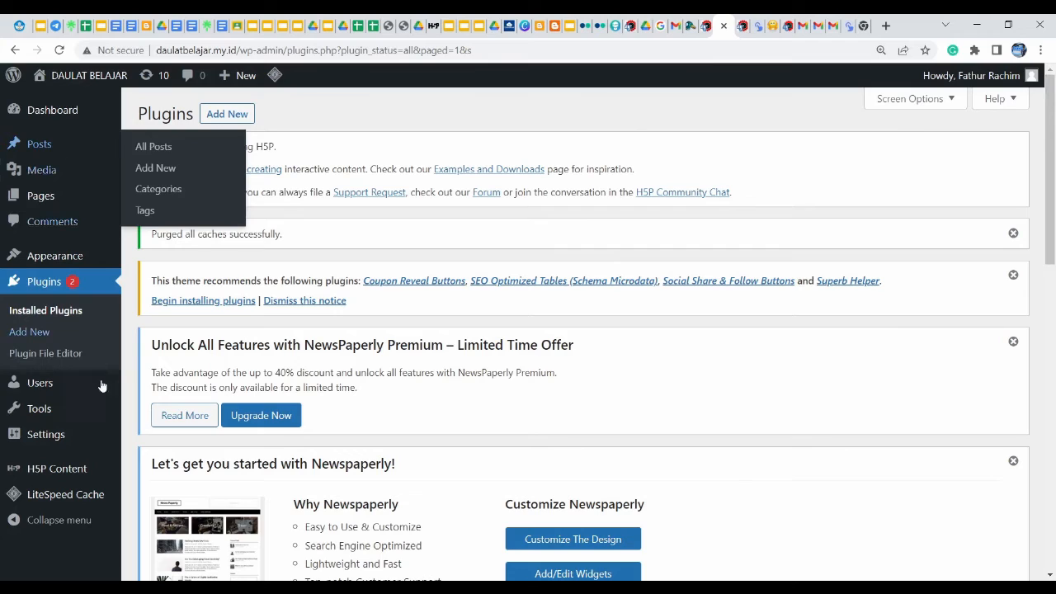
Open H5P Content > Add New, reaching the H5P Hub consent page
{"action": "mouse_move", "coordinate": [96, 492]}
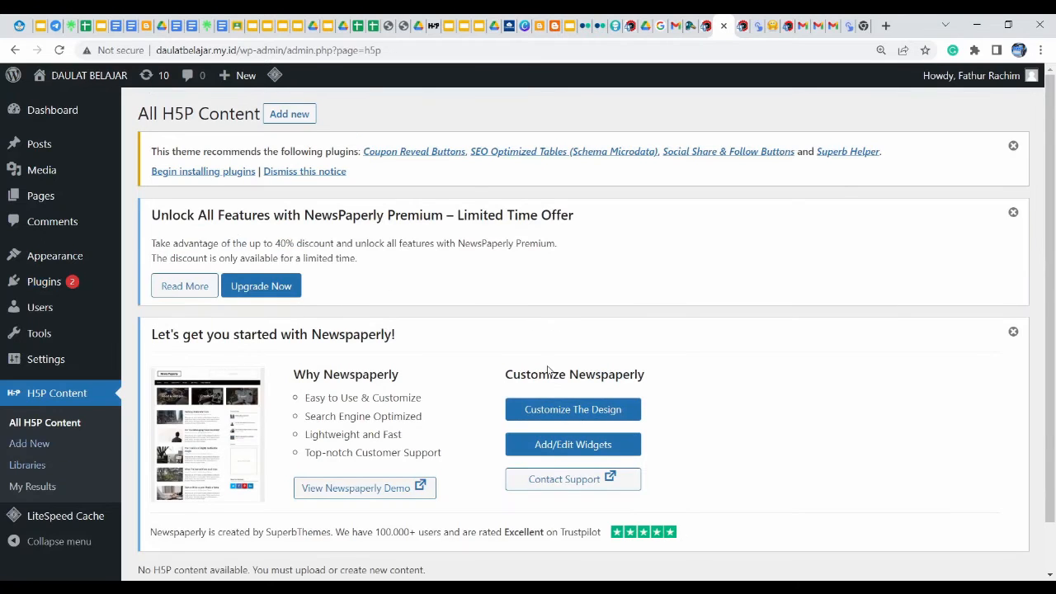
{"action": "left_click_drag", "start_coordinate": [1054, 355], "coordinate": [1055, 442]}
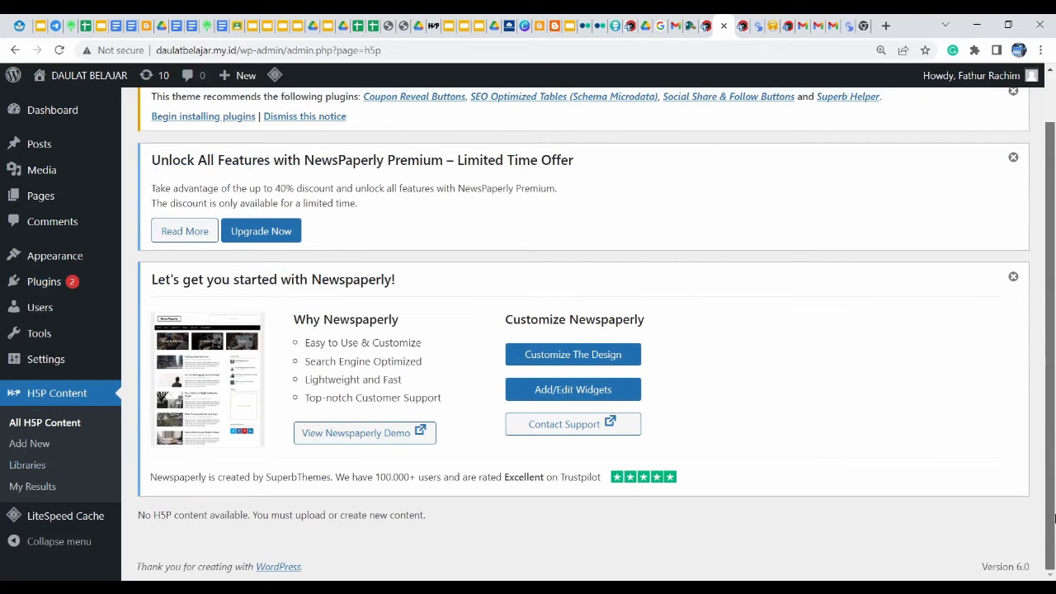
{"action": "left_click", "coordinate": [31, 447]}
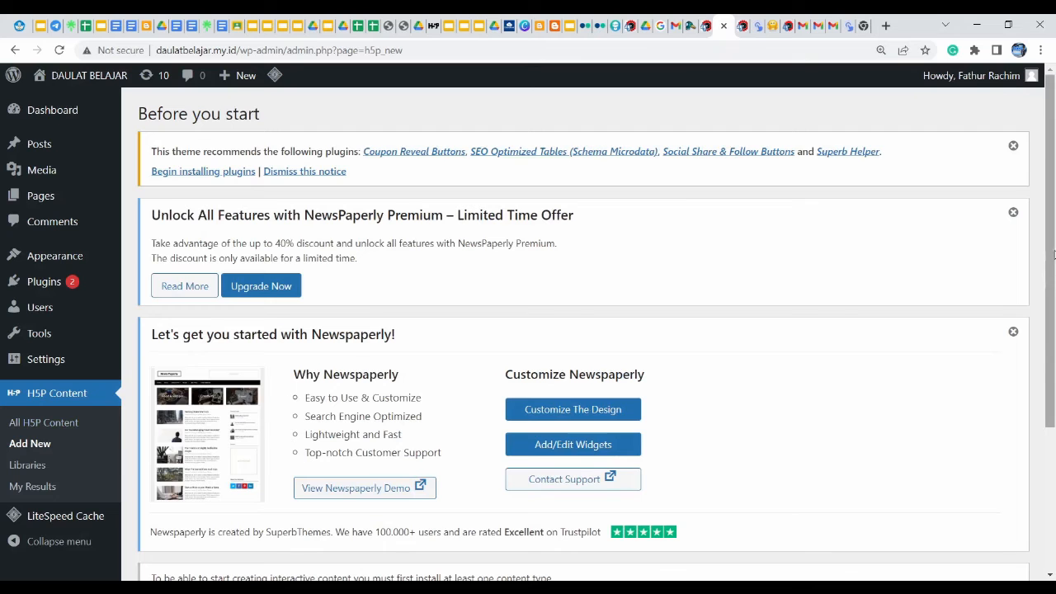
{"action": "left_click_drag", "start_coordinate": [1053, 252], "coordinate": [1054, 401]}
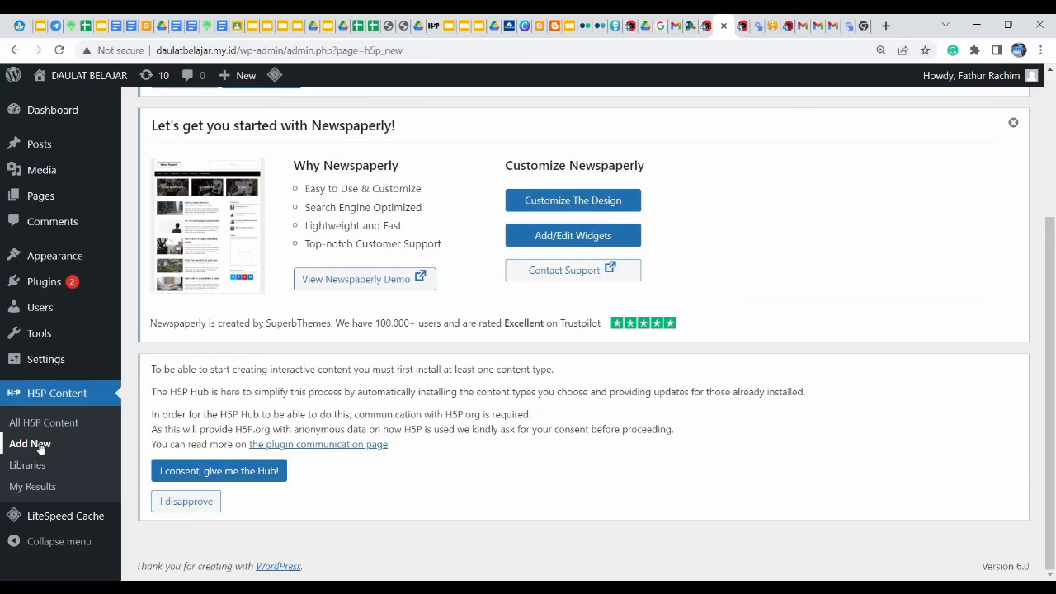
{"action": "mouse_move", "coordinate": [45, 144]}
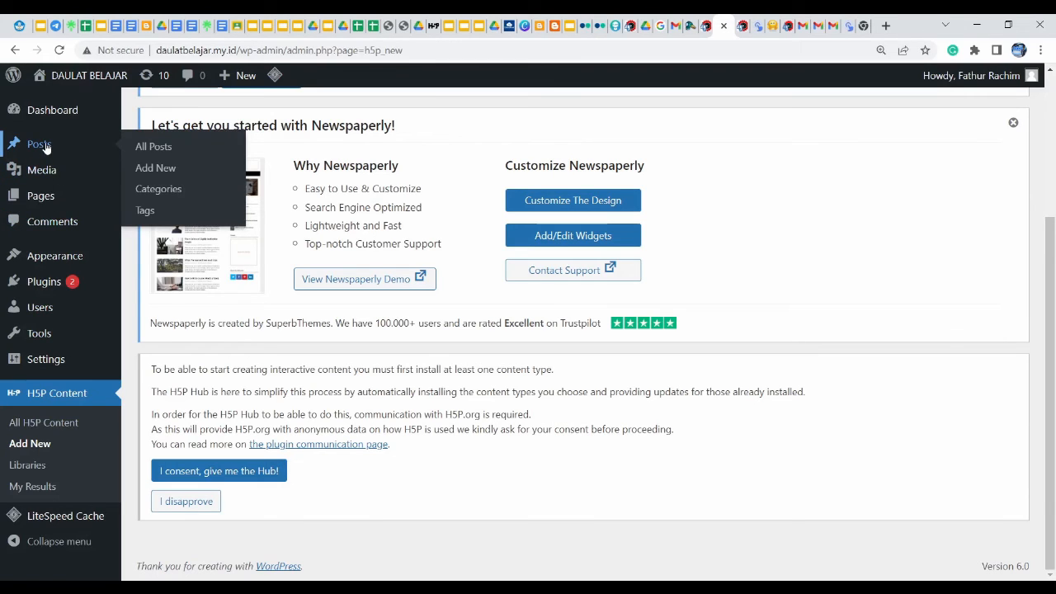
Reload the site's front page and open Mengenal Bola Besar from Recent Posts
{"action": "left_click", "coordinate": [42, 144]}
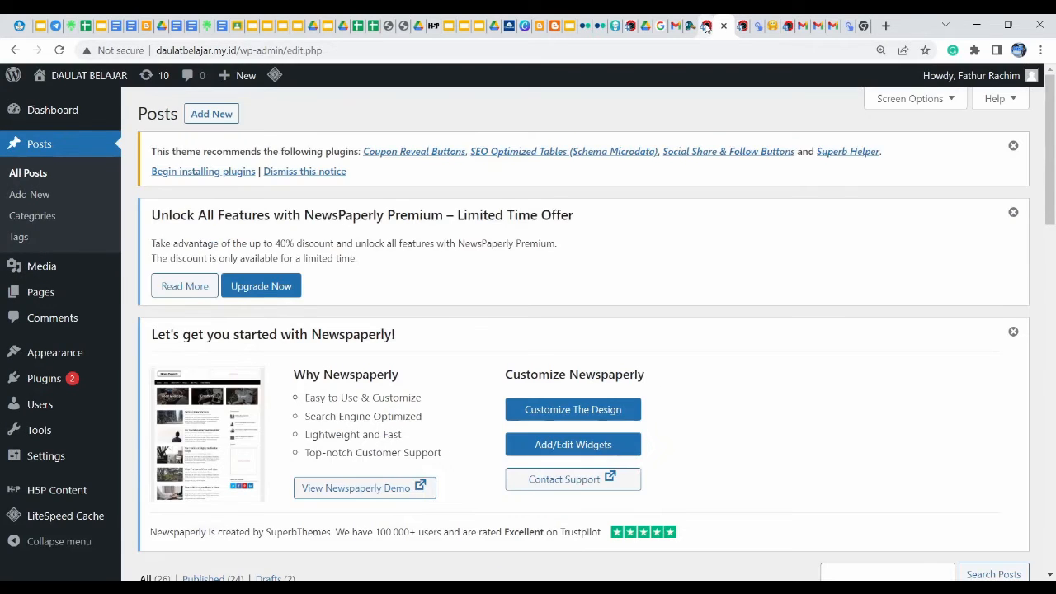
{"action": "left_click", "coordinate": [707, 27]}
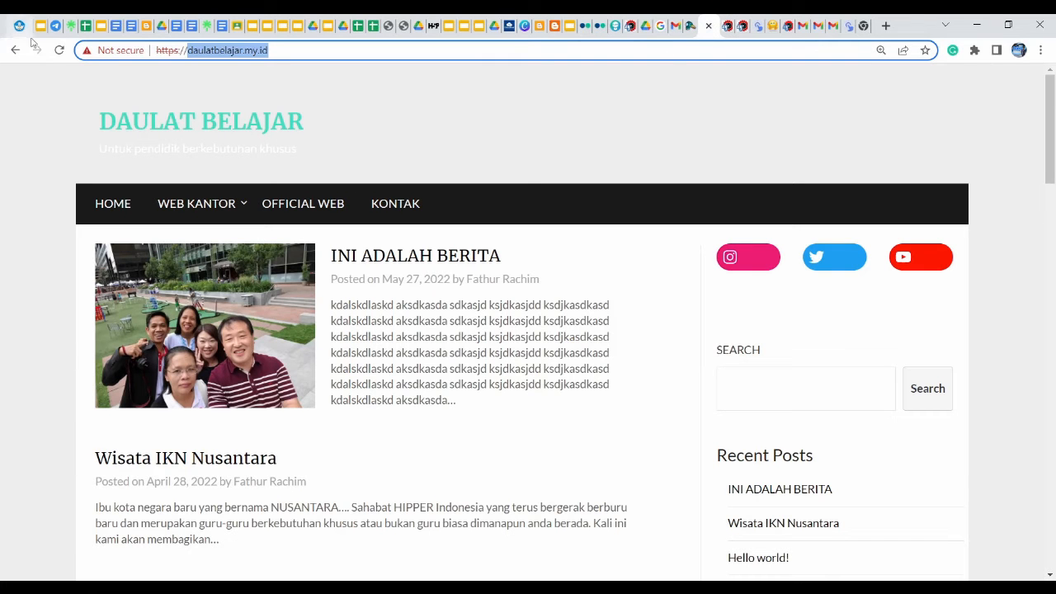
{"action": "left_click", "coordinate": [60, 53]}
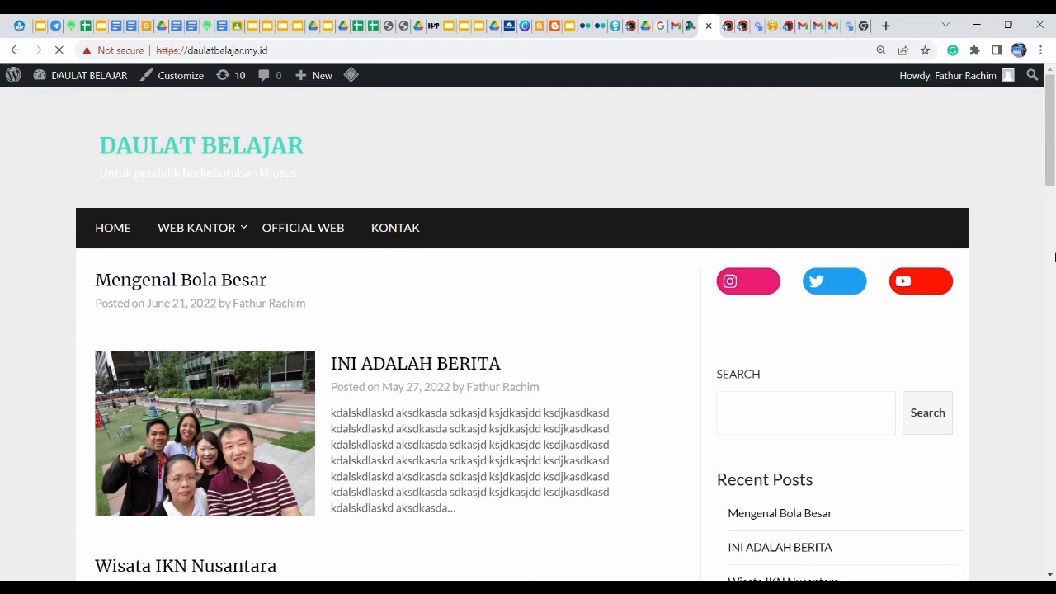
{"action": "left_click_drag", "start_coordinate": [1052, 181], "coordinate": [1052, 235]}
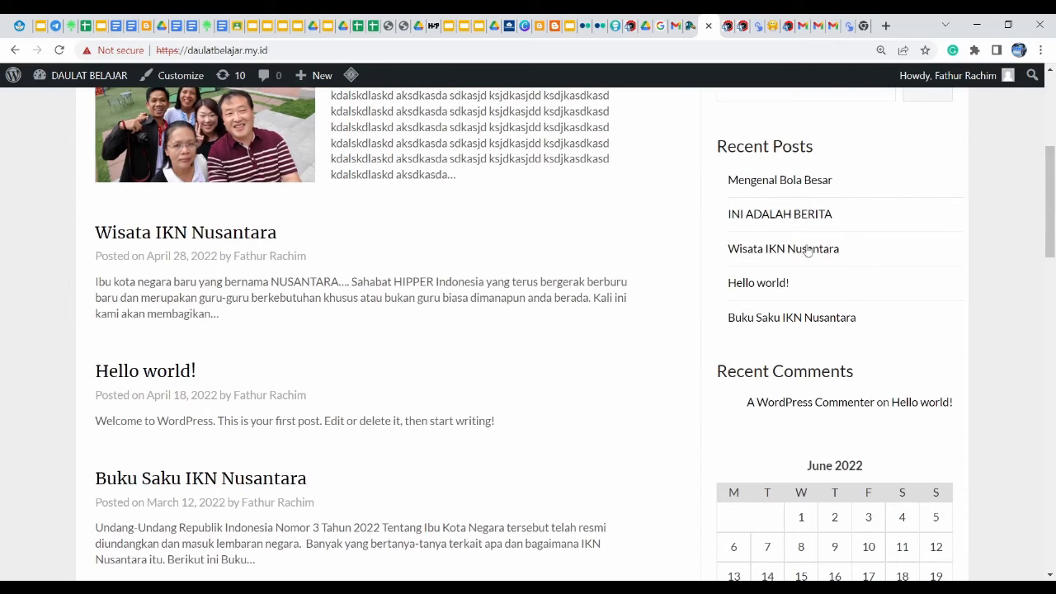
{"action": "left_click", "coordinate": [781, 181]}
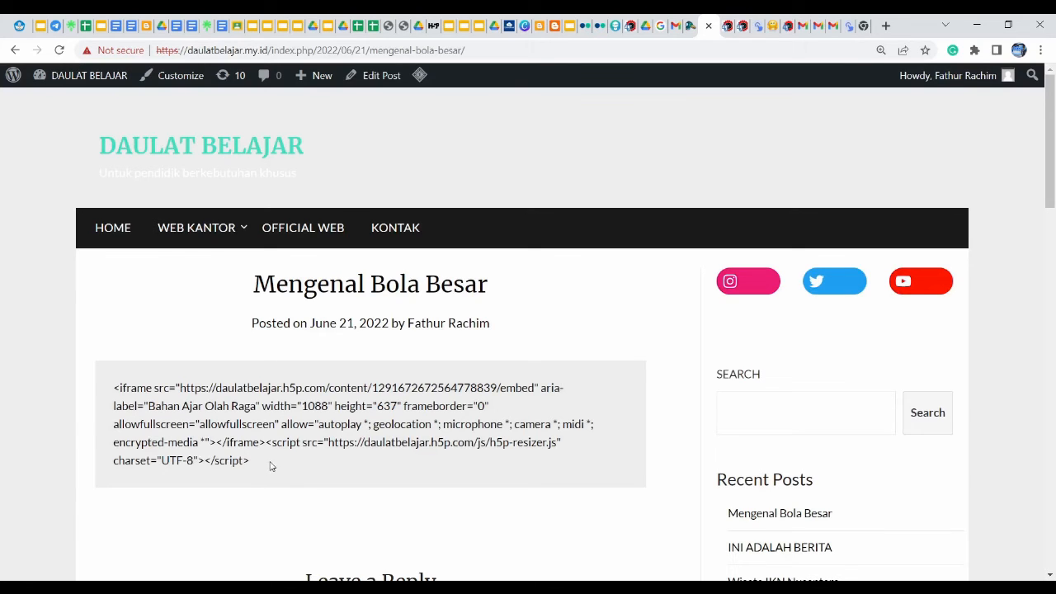
Check the live post, whose embed code appears as plain text, then close its tab
{"action": "left_click", "coordinate": [728, 30]}
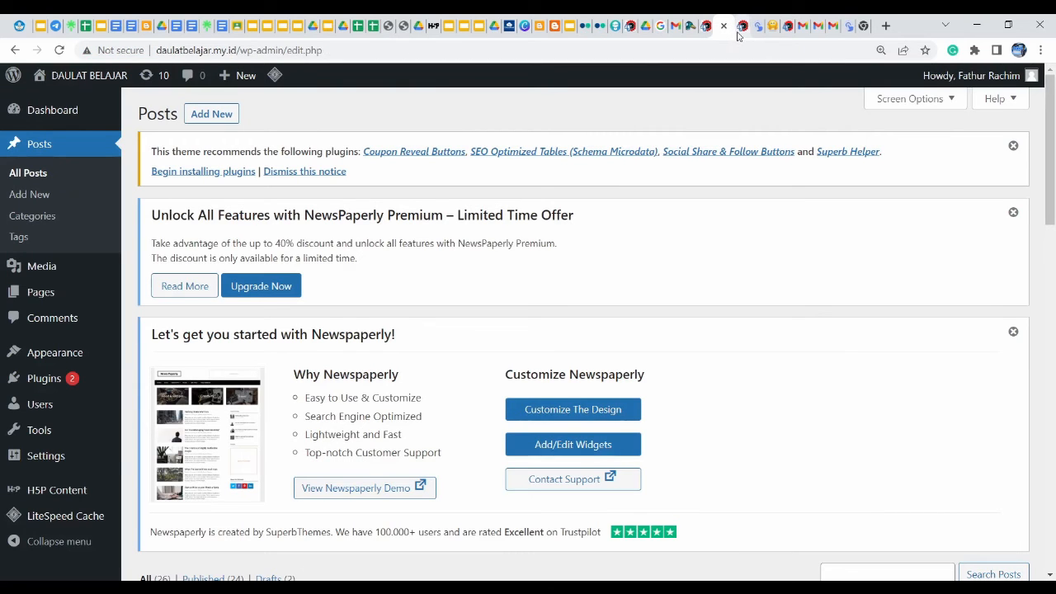
{"action": "left_click", "coordinate": [741, 35]}
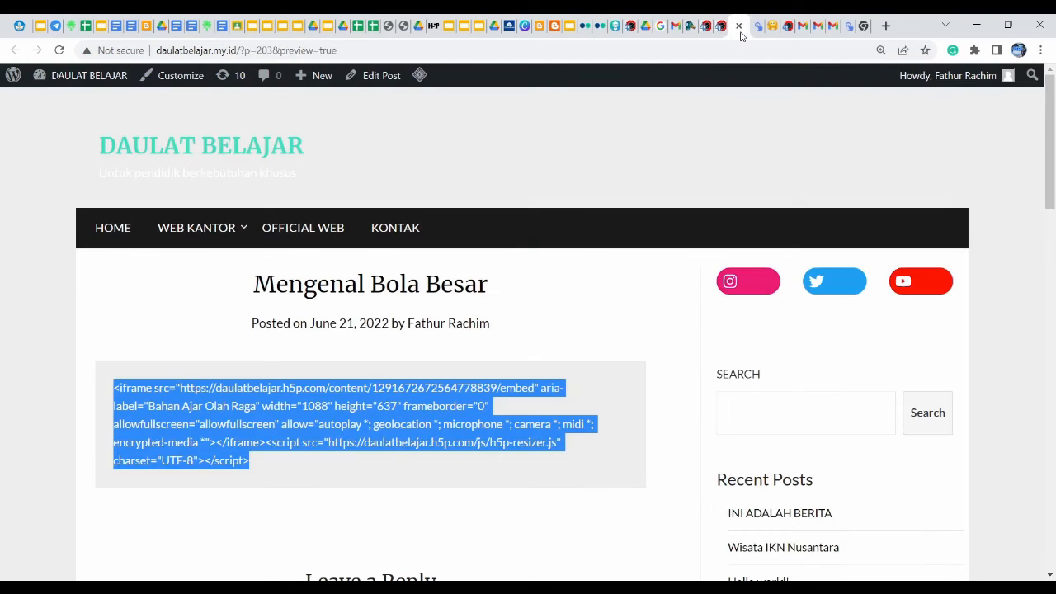
{"action": "left_click", "coordinate": [722, 27]}
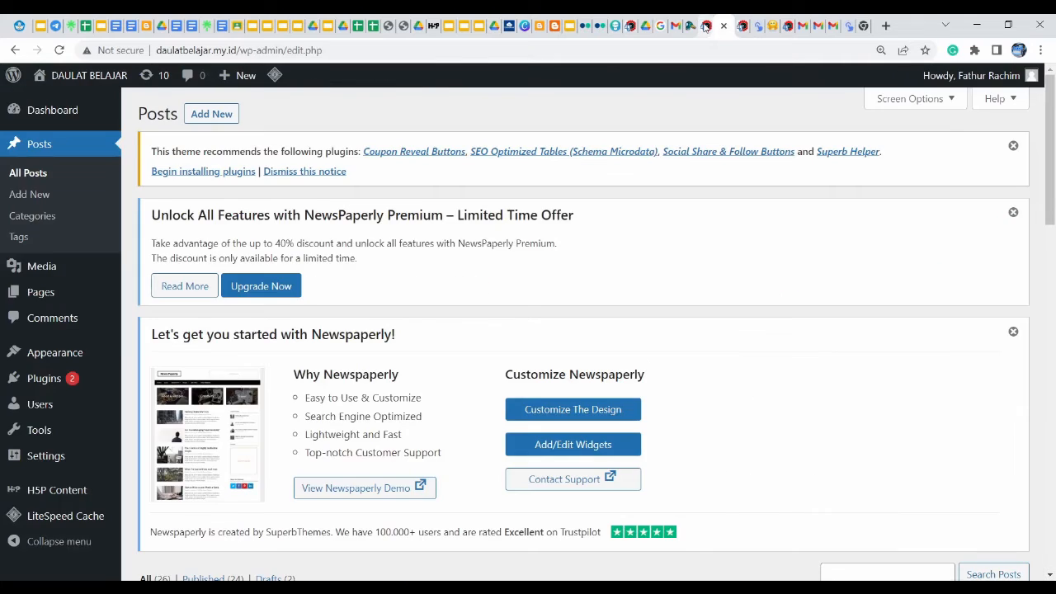
{"action": "left_click", "coordinate": [706, 27]}
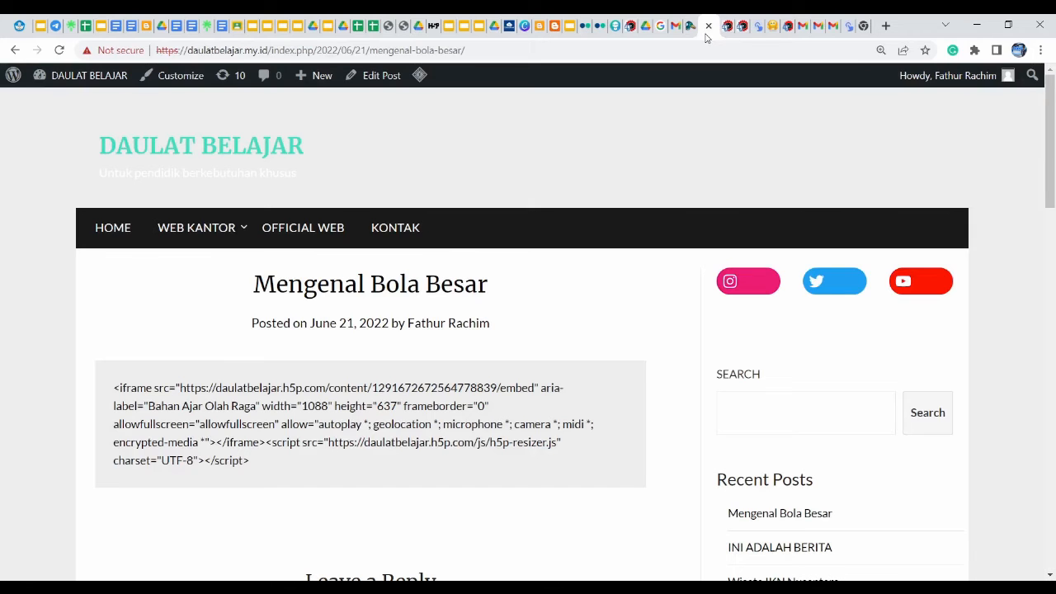
{"action": "left_click", "coordinate": [709, 26]}
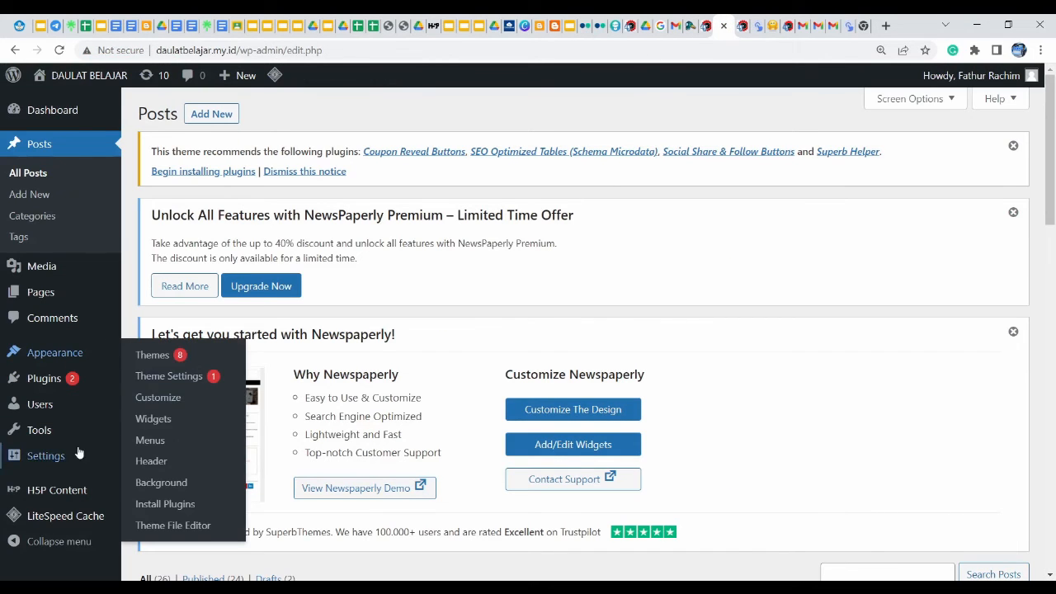
Go to All H5P Content and choose Add new
{"action": "mouse_move", "coordinate": [55, 492]}
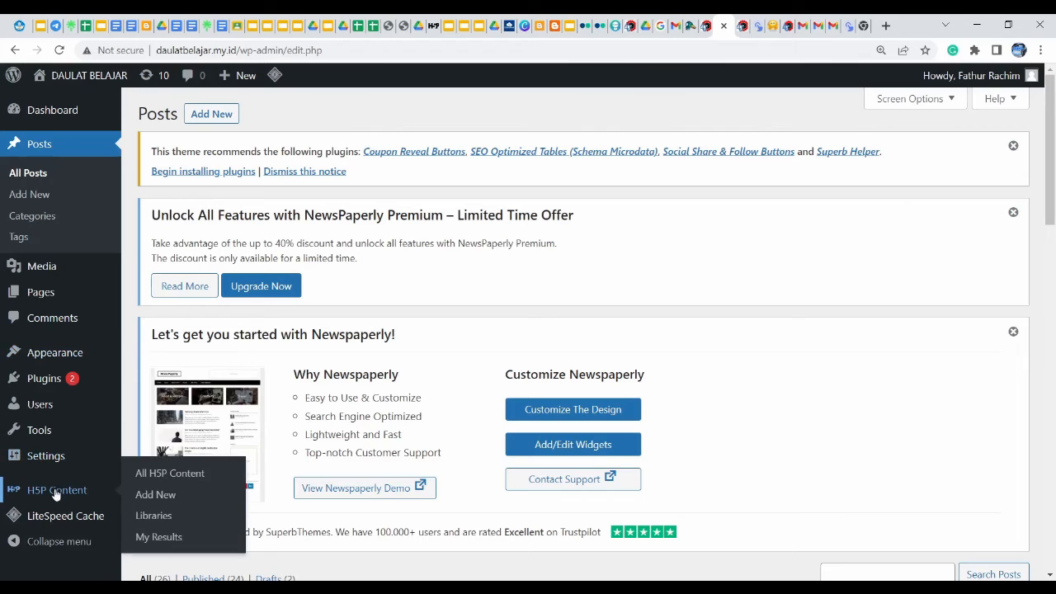
{"action": "left_click", "coordinate": [169, 477]}
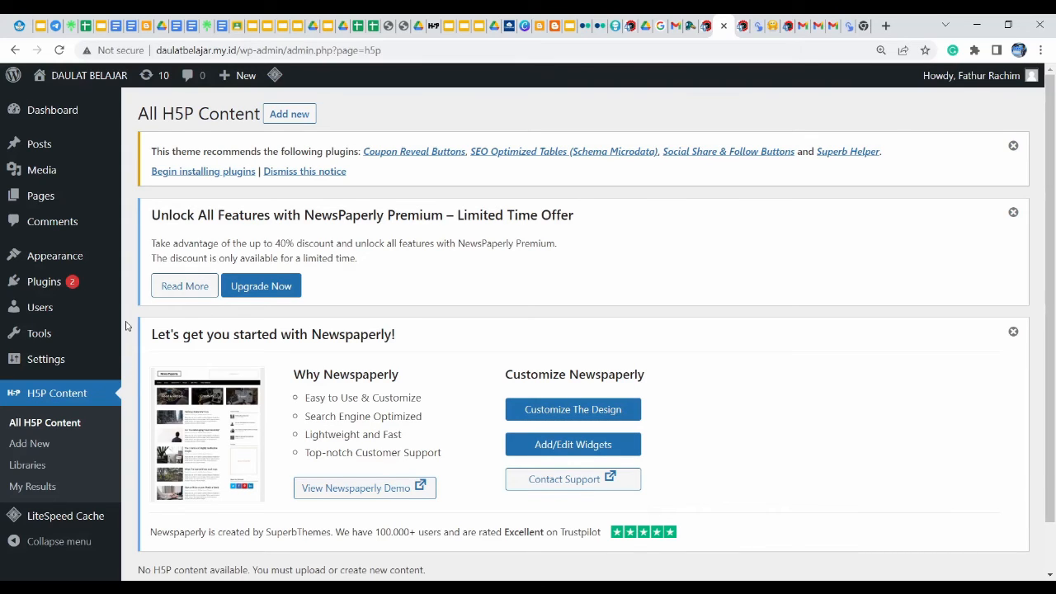
{"action": "left_click", "coordinate": [288, 116]}
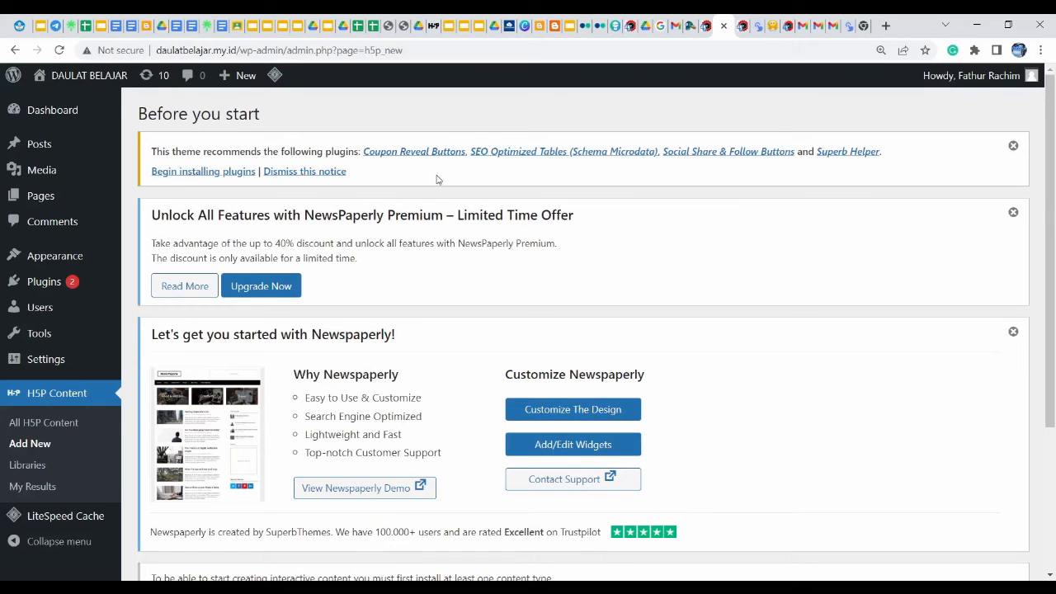
Dismiss the Newspaperly and recommended-plugins notices, then choose Add new H5P content again
{"action": "left_click_drag", "start_coordinate": [1054, 269], "coordinate": [1053, 280]}
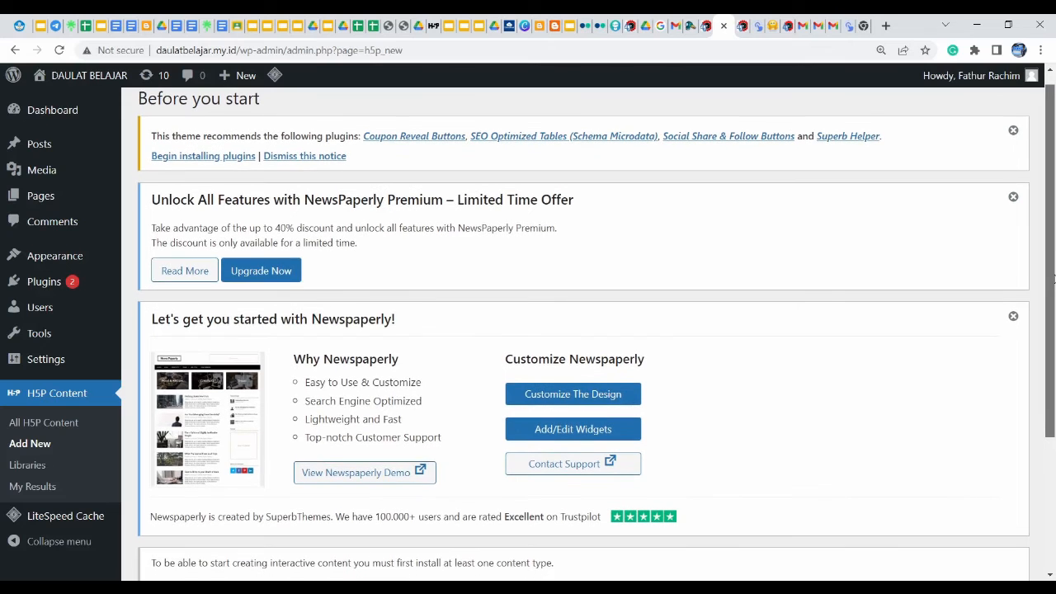
{"action": "left_click", "coordinate": [1013, 198]}
{"action": "left_click", "coordinate": [1014, 134]}
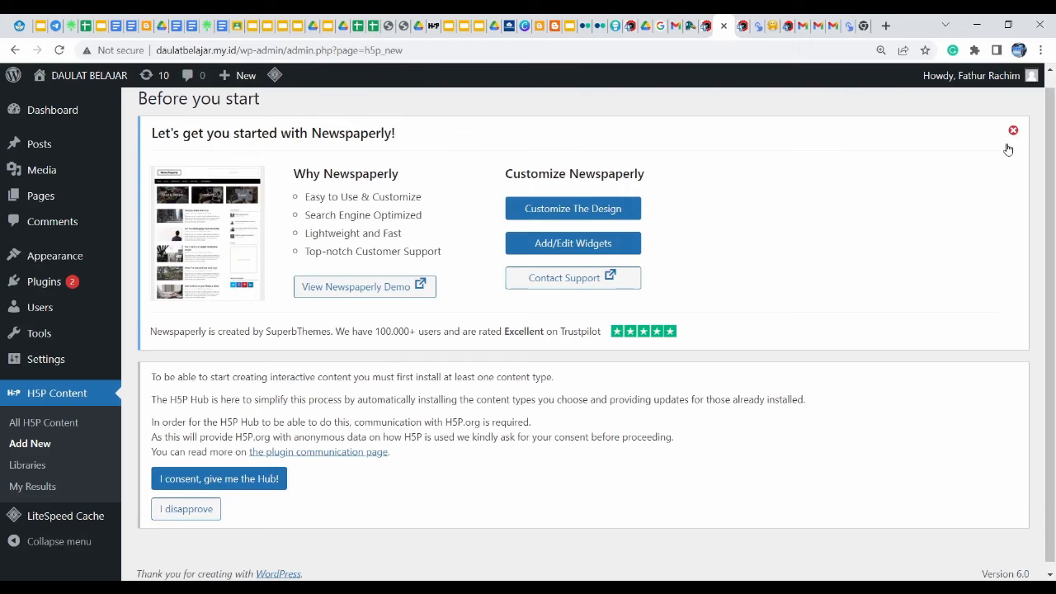
{"action": "left_click", "coordinate": [1013, 134]}
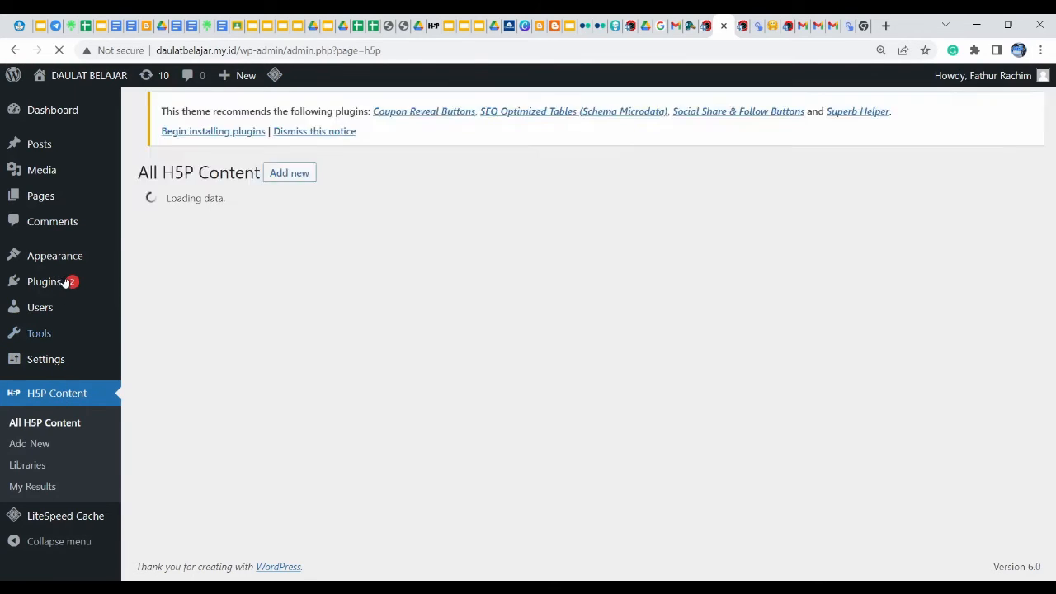
{"action": "mouse_move", "coordinate": [56, 174]}
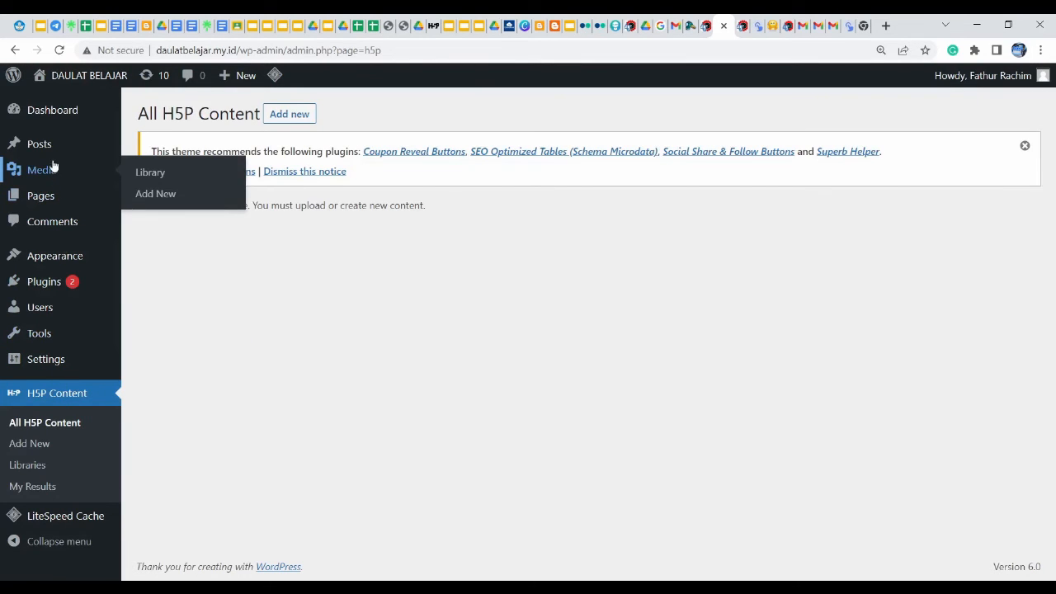
{"action": "mouse_move", "coordinate": [52, 151]}
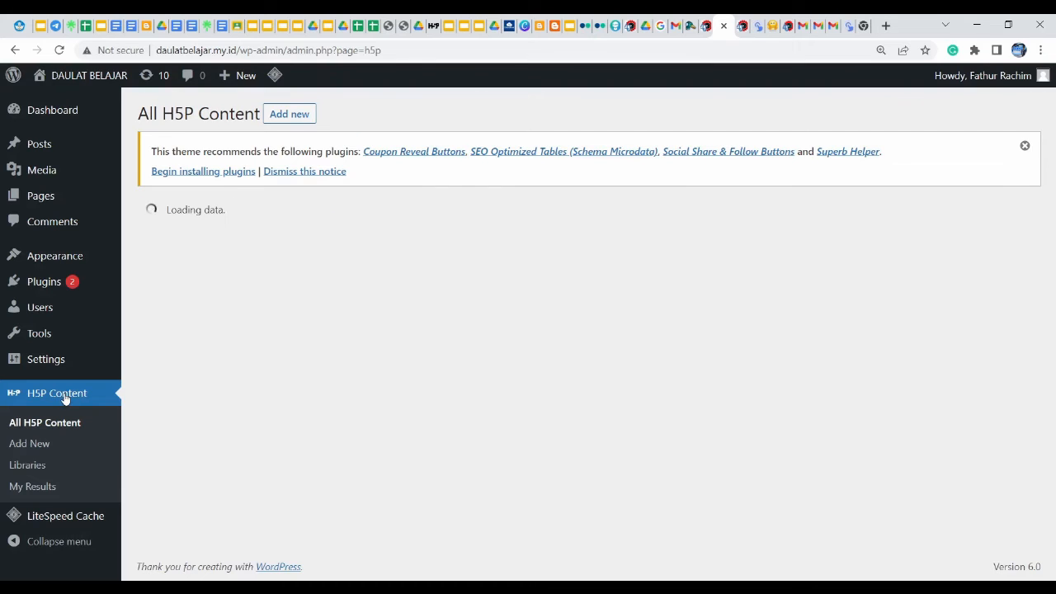
{"action": "left_click", "coordinate": [289, 119]}
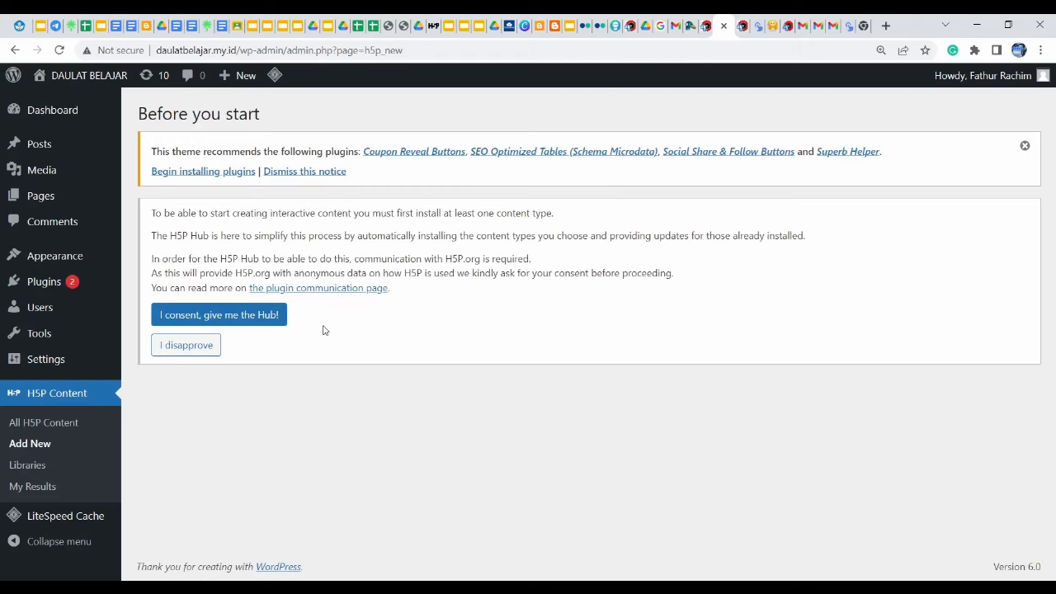
Accept the H5P Hub terms and scroll the content type list down to Crossword
{"action": "left_click", "coordinate": [236, 323]}
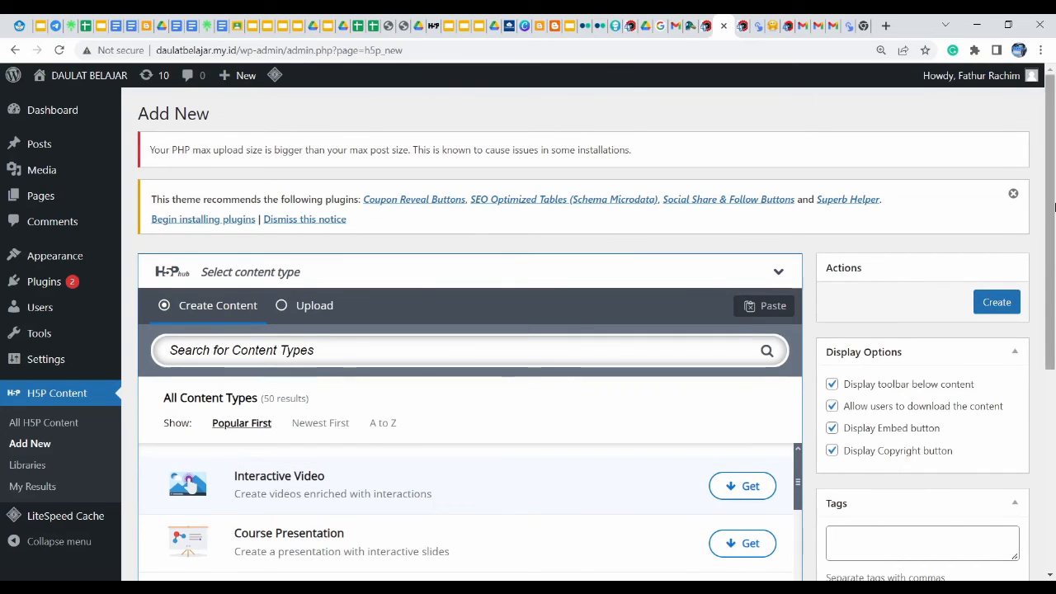
{"action": "left_click_drag", "start_coordinate": [1053, 193], "coordinate": [1054, 286]}
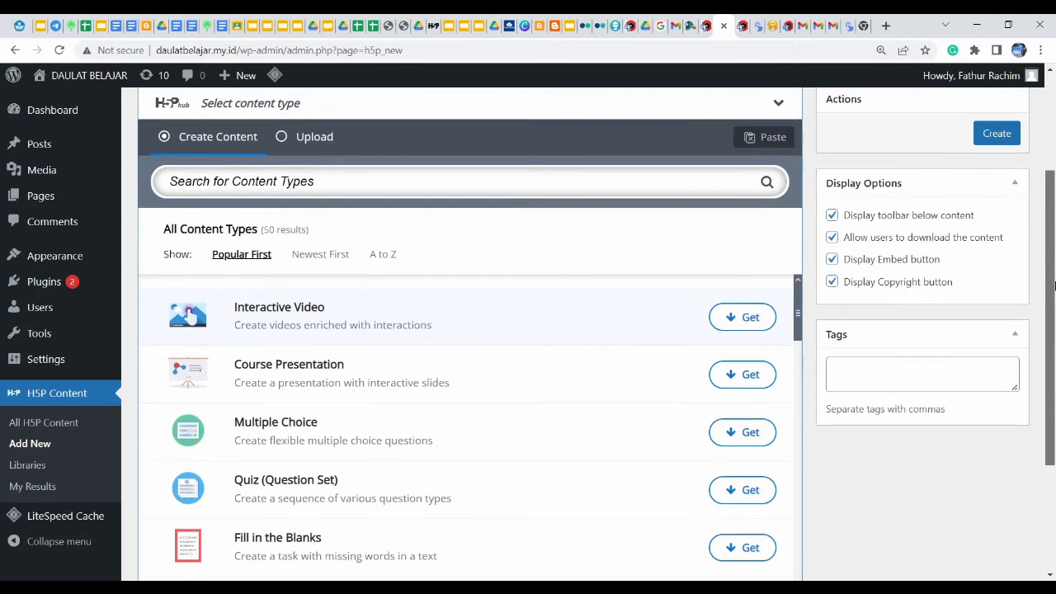
{"action": "left_click_drag", "start_coordinate": [1054, 285], "coordinate": [1054, 200]}
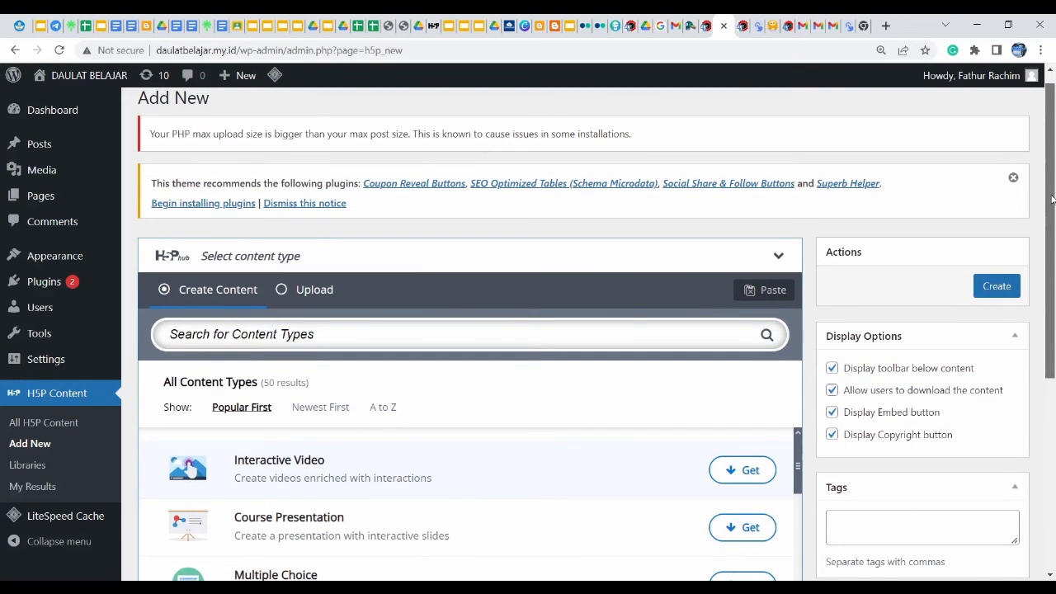
{"action": "left_click_drag", "start_coordinate": [1052, 199], "coordinate": [1053, 231]}
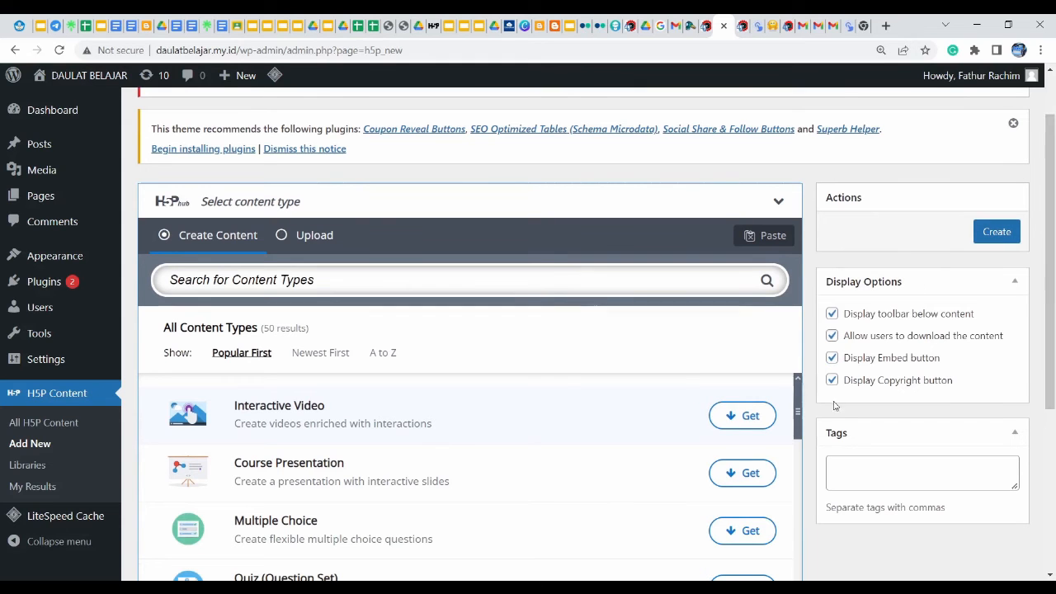
{"action": "left_click_drag", "start_coordinate": [798, 406], "coordinate": [787, 593]}
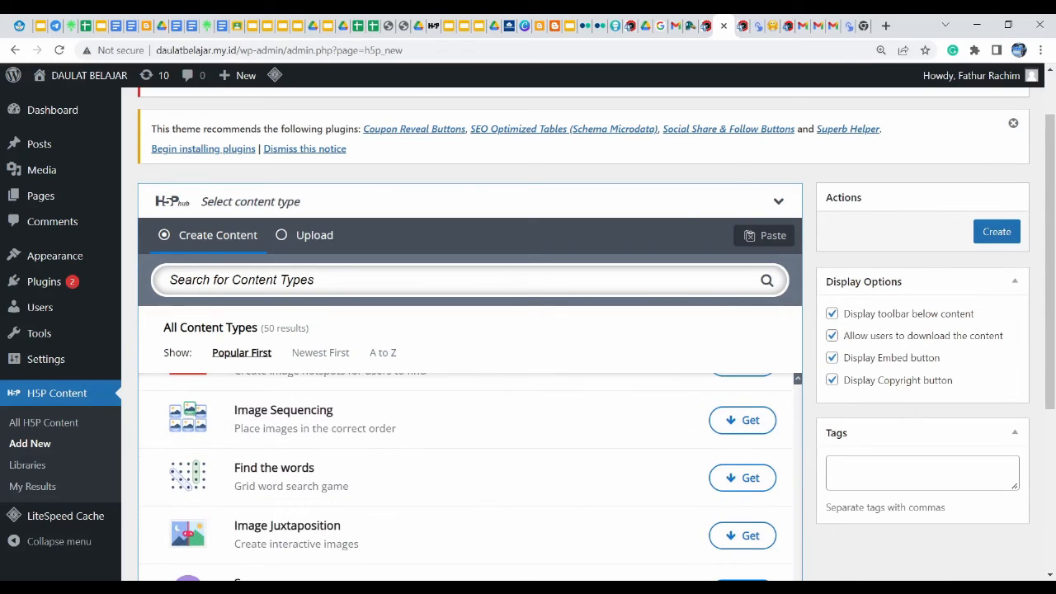
{"action": "left_click_drag", "start_coordinate": [1053, 251], "coordinate": [1055, 395]}
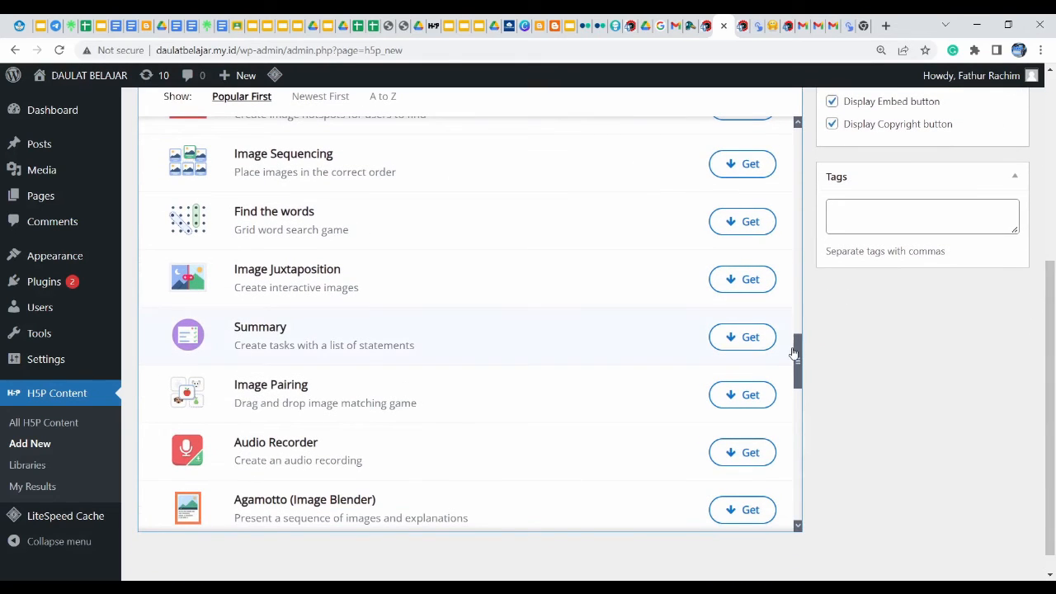
{"action": "left_click_drag", "start_coordinate": [796, 351], "coordinate": [794, 448]}
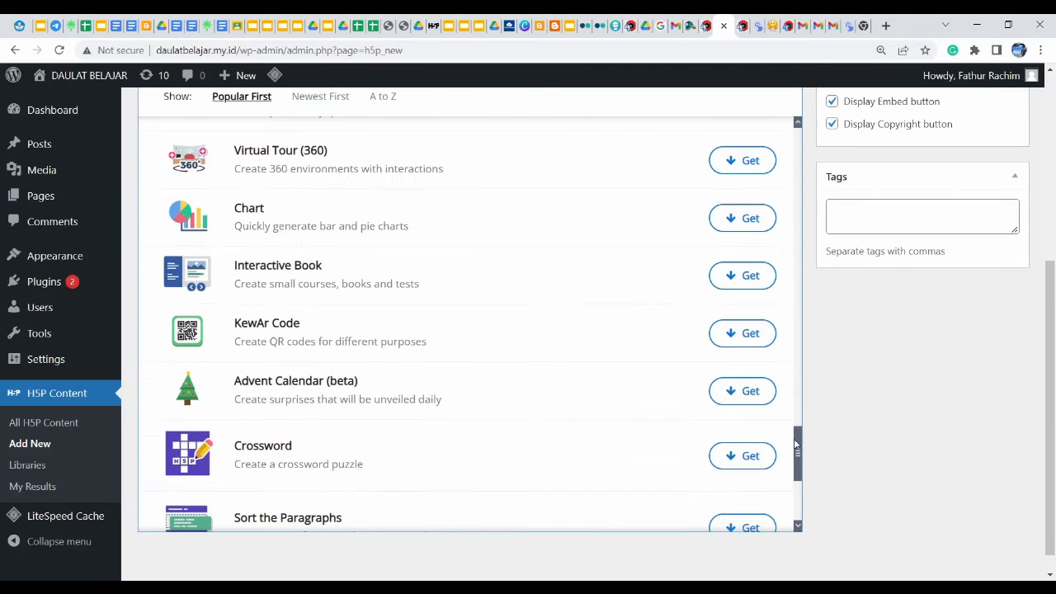
Install the Crossword content type (16 libraries) and start a new blank Crossword
{"action": "left_click", "coordinate": [741, 458]}
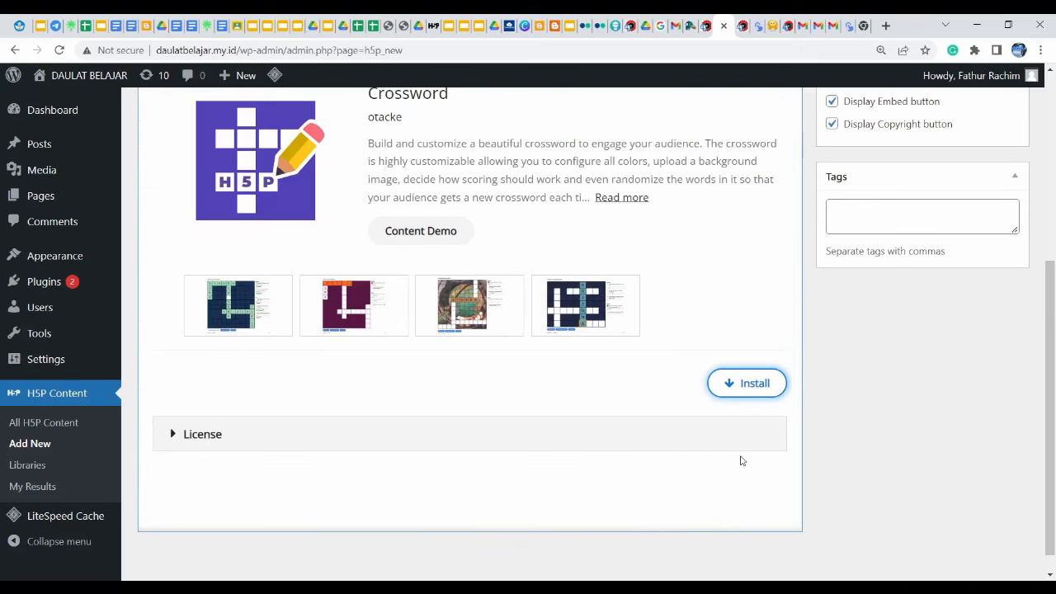
{"action": "left_click", "coordinate": [737, 384]}
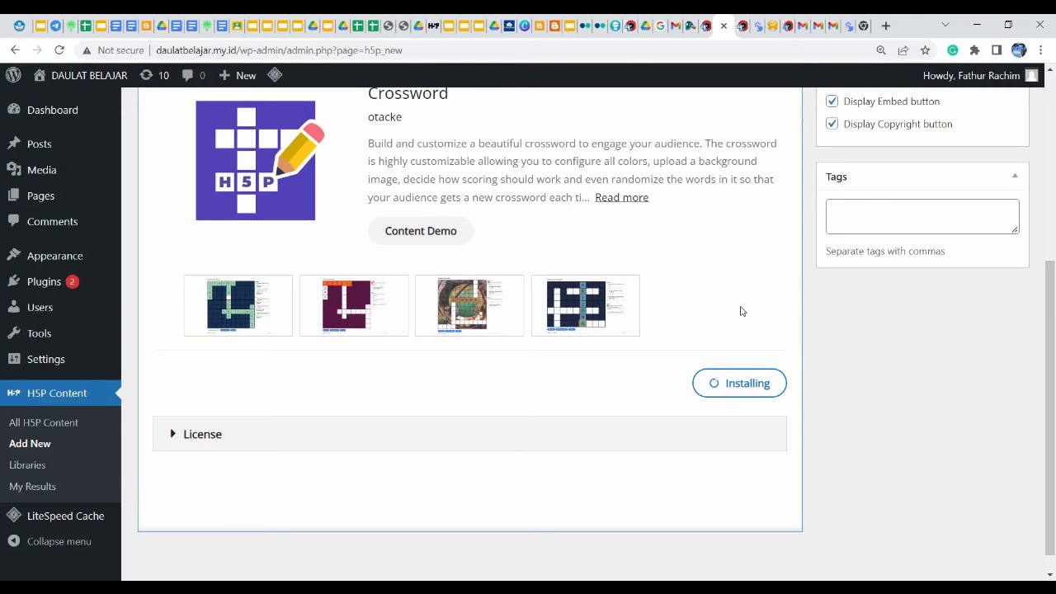
{"action": "left_click_drag", "start_coordinate": [1054, 386], "coordinate": [1055, 319]}
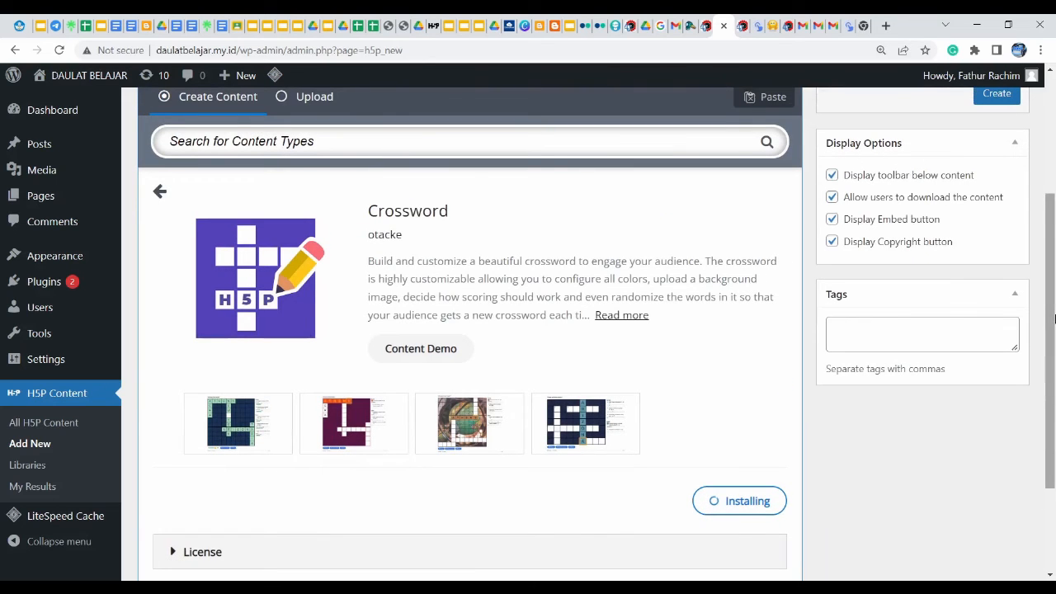
{"action": "left_click_drag", "start_coordinate": [1055, 319], "coordinate": [1055, 350]}
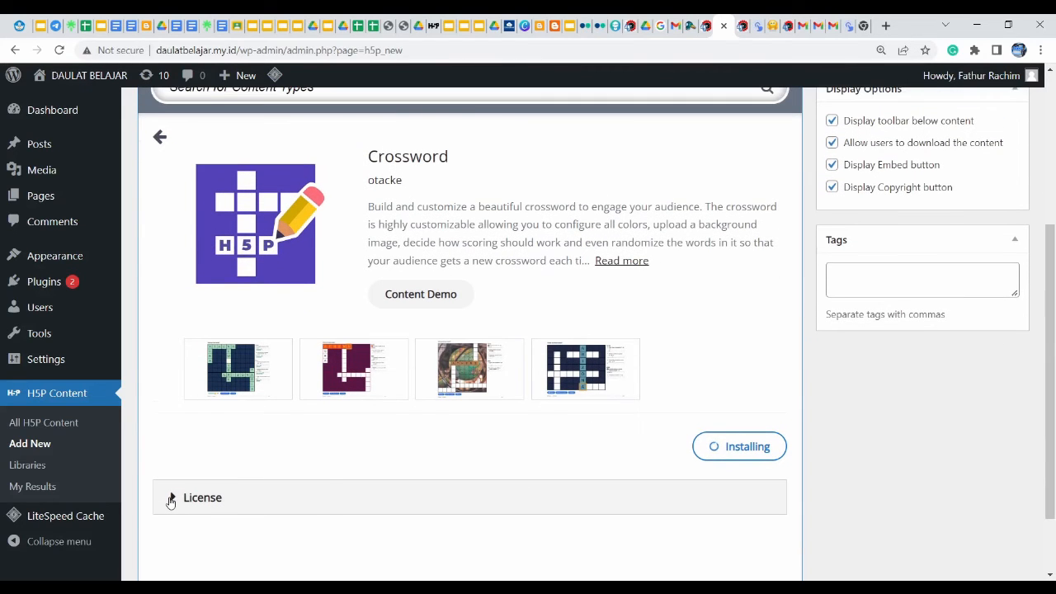
{"action": "left_click", "coordinate": [175, 498]}
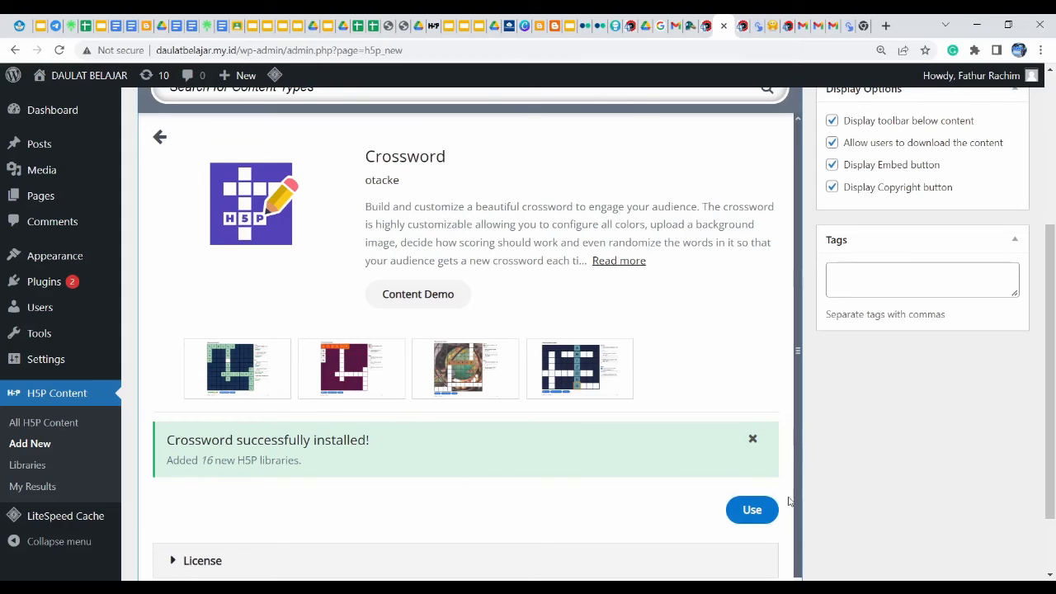
{"action": "left_click", "coordinate": [751, 512]}
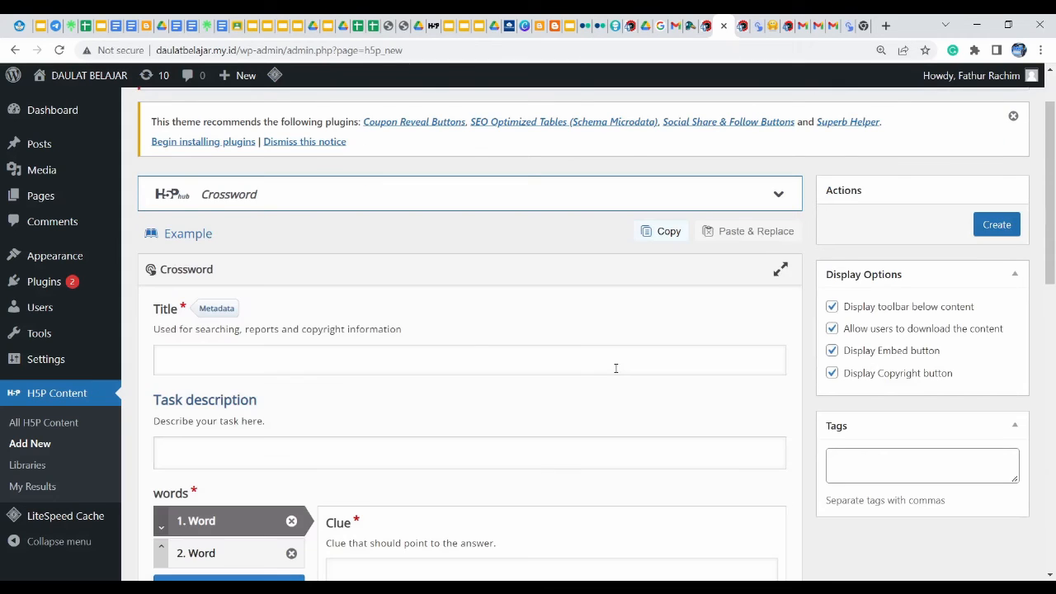
Enter title 'Bola Besar' and task description 'Kerjakan soal latihan ini'
{"action": "left_click", "coordinate": [303, 361]}
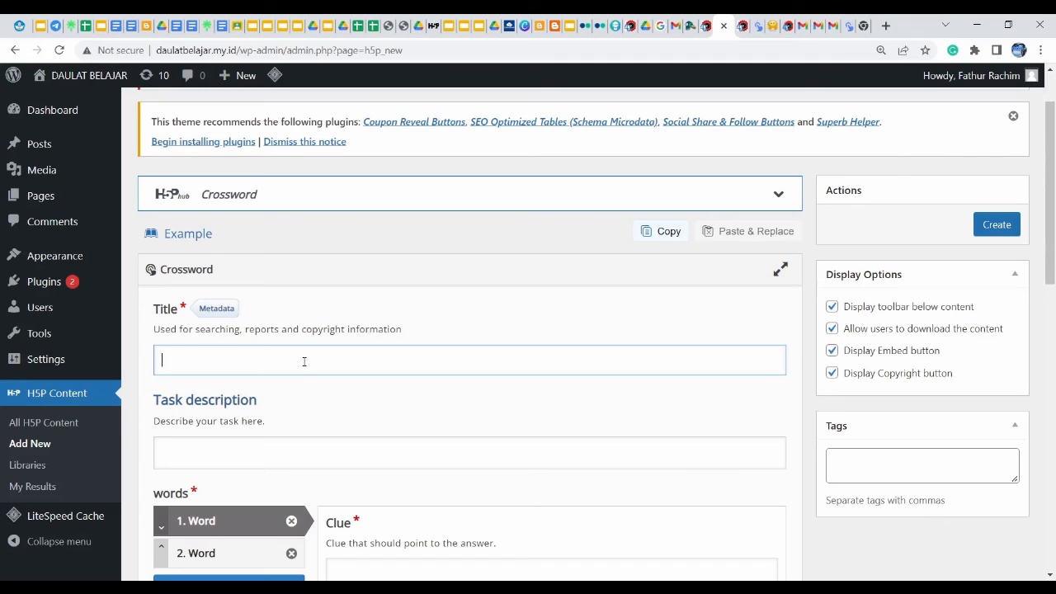
{"action": "type", "text": "Bola Besar"}
{"action": "left_click", "coordinate": [219, 451]}
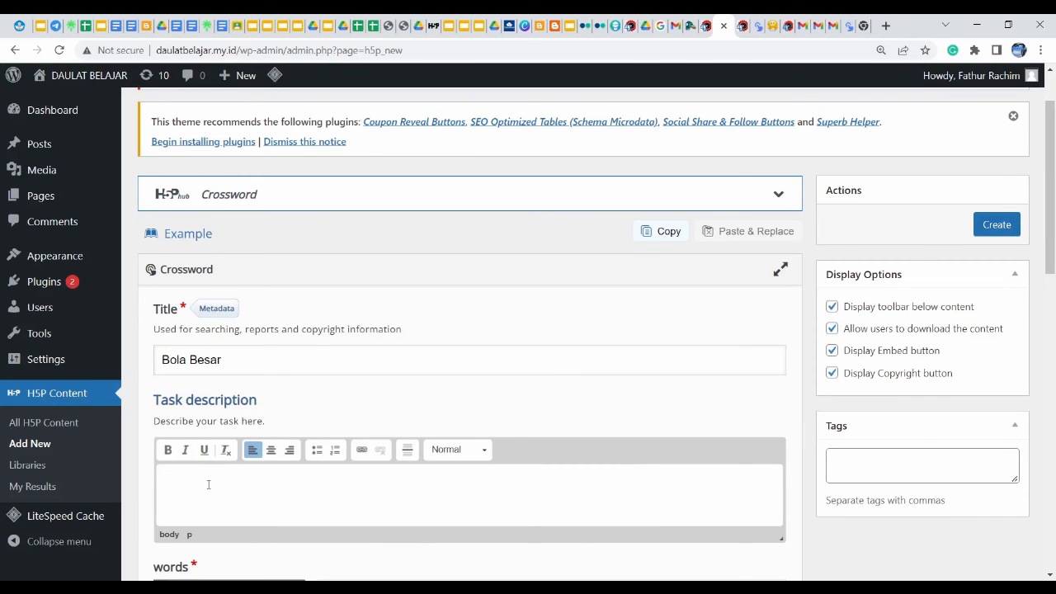
{"action": "type", "text": "Kerjakan soal latihan"}
{"action": "scroll", "coordinate": [259, 423], "scroll_direction": "down", "scroll_amount": 3}
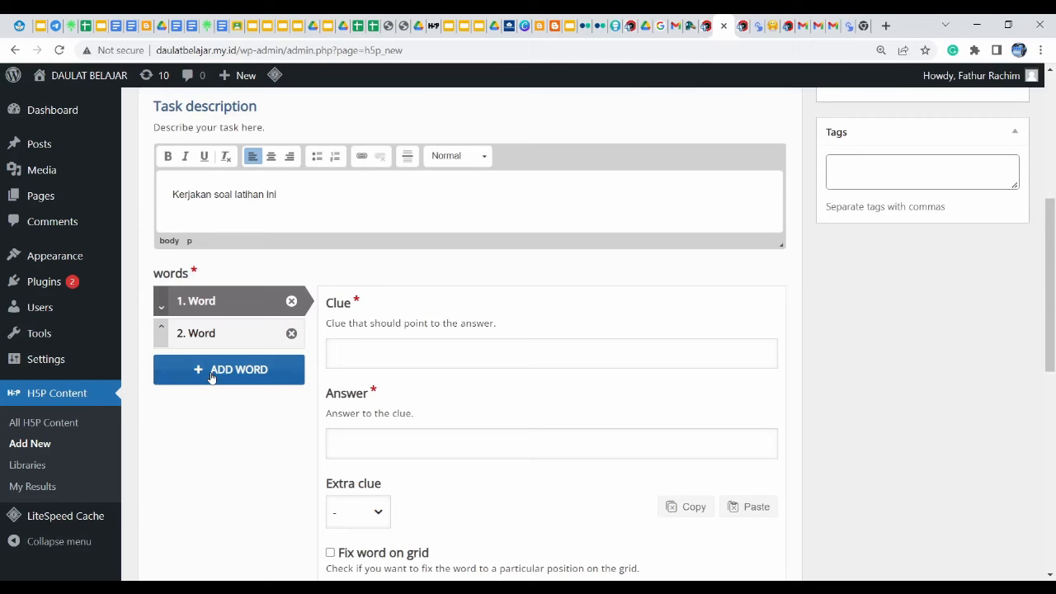
Fill in word 1 (clue 'Salah satu permainan bola besar') and word 2 ('Jumlah hakim garis di sepak bola', answer 'dua')
{"action": "left_click", "coordinate": [403, 365]}
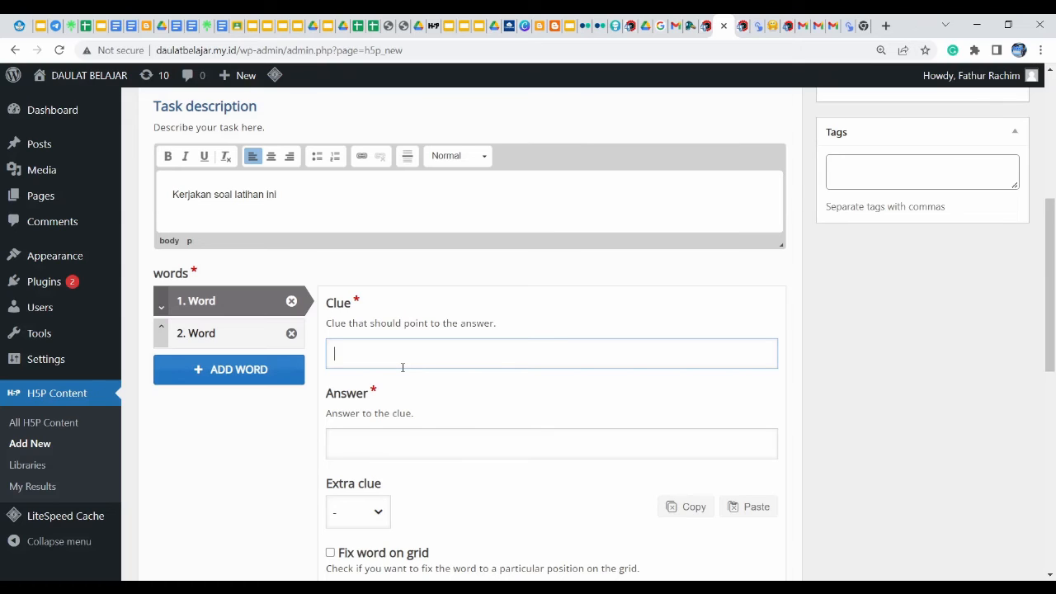
{"action": "type", "text": "Salah satu permainan bola besar"}
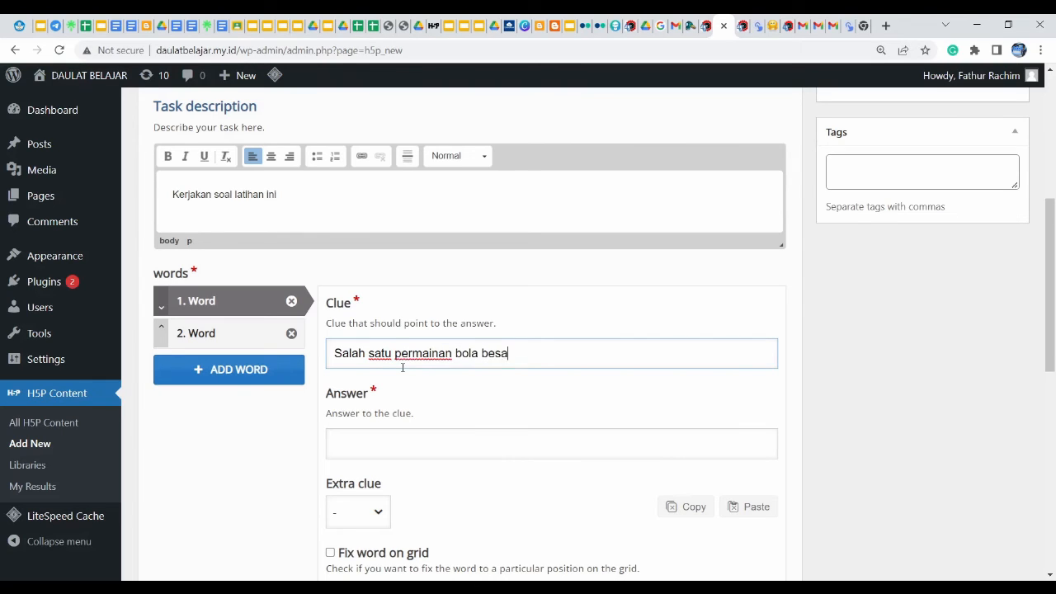
{"action": "left_click", "coordinate": [378, 442]}
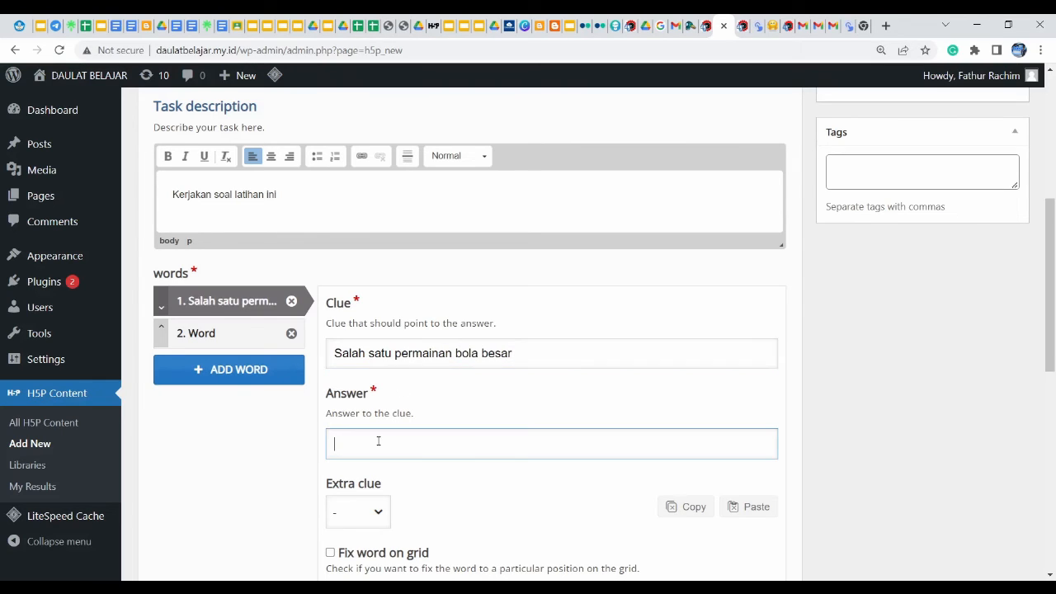
{"action": "type", "text": "futsal"}
{"action": "left_click", "coordinate": [220, 331]}
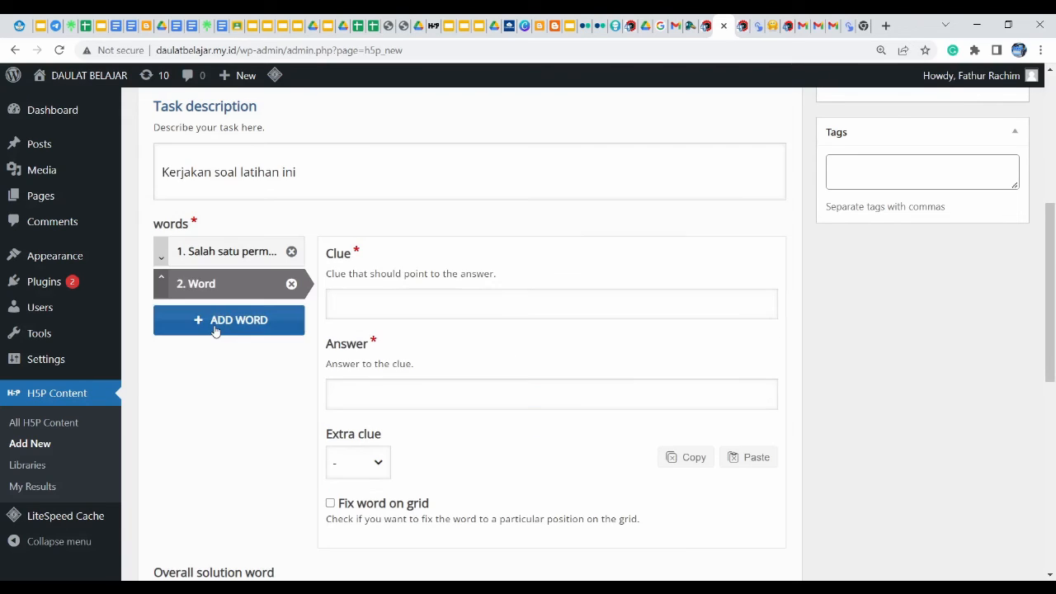
{"action": "left_click", "coordinate": [415, 306]}
{"action": "type", "text": "Jum"}
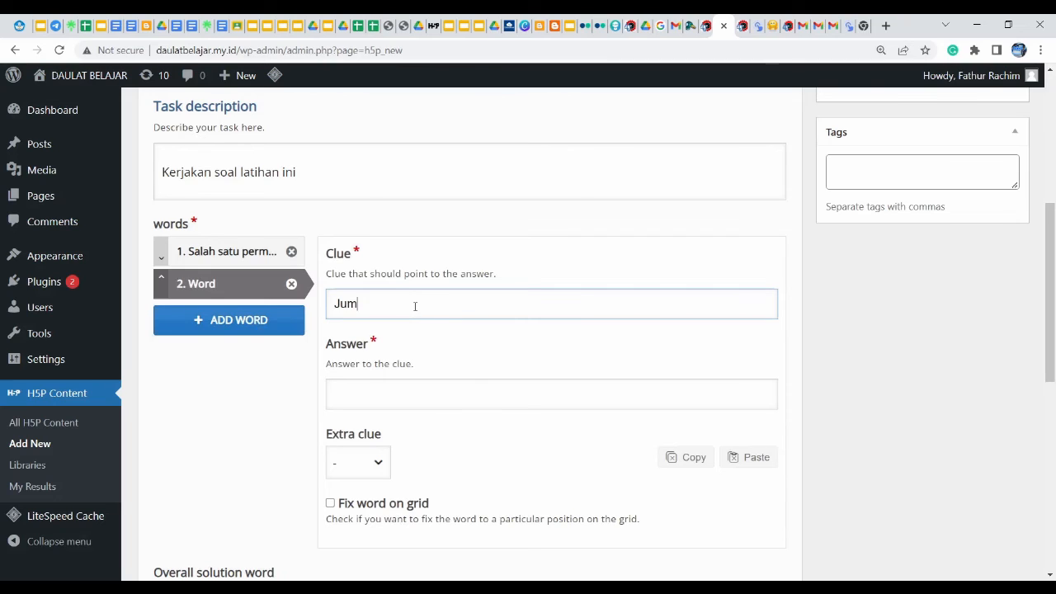
{"action": "type", "text": "lah hakim garis di sepa"}
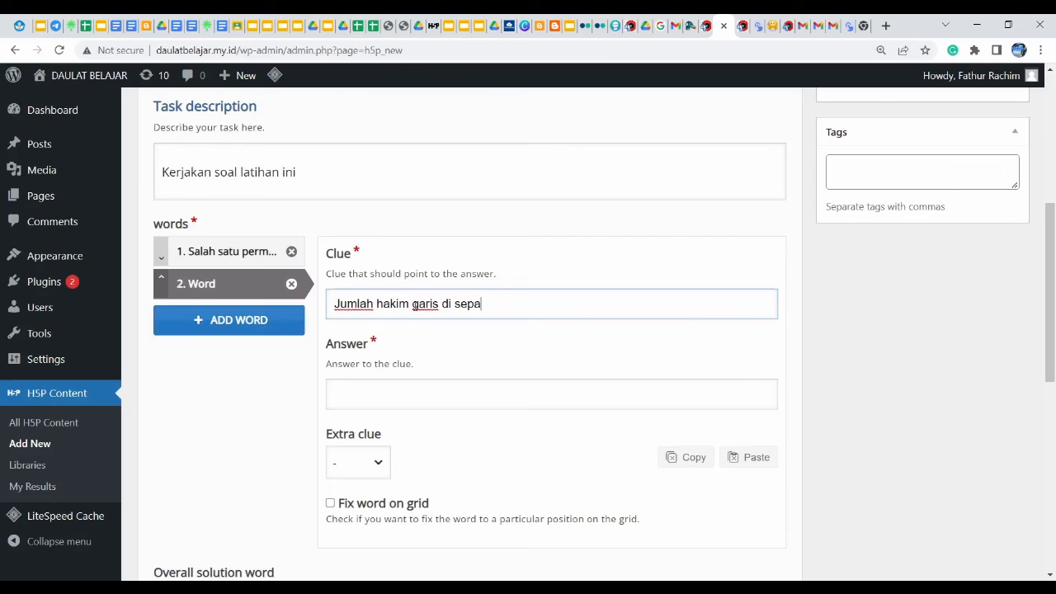
{"action": "type", "text": "k bola"}
{"action": "left_click", "coordinate": [345, 386]}
{"action": "type", "text": "dua"}
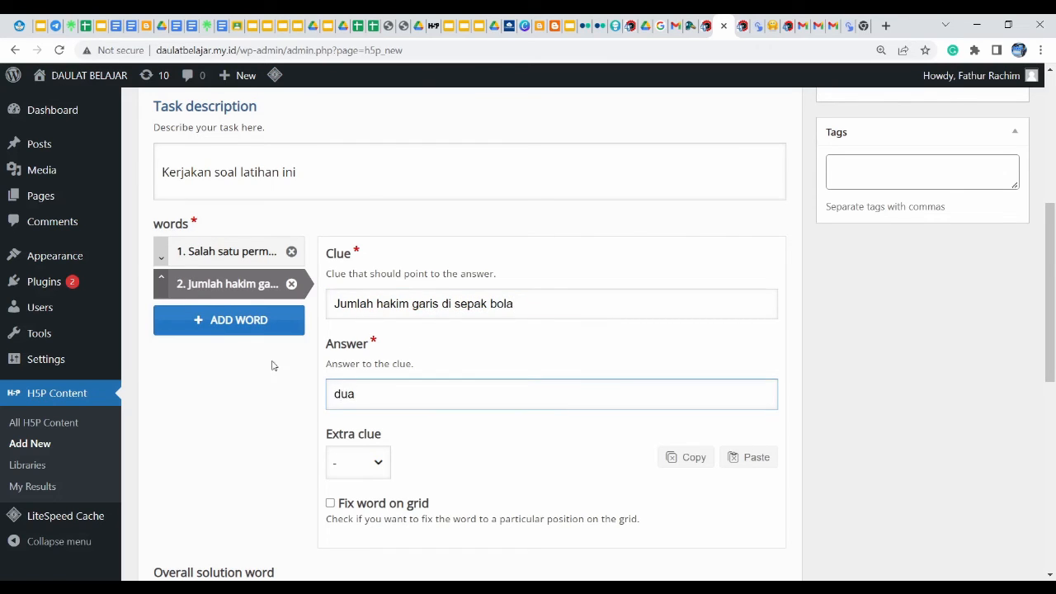
Add a third word, clue 'Istilah penyerang di sepakbola' with answer 'striker', and create the crossword
{"action": "left_click", "coordinate": [215, 330]}
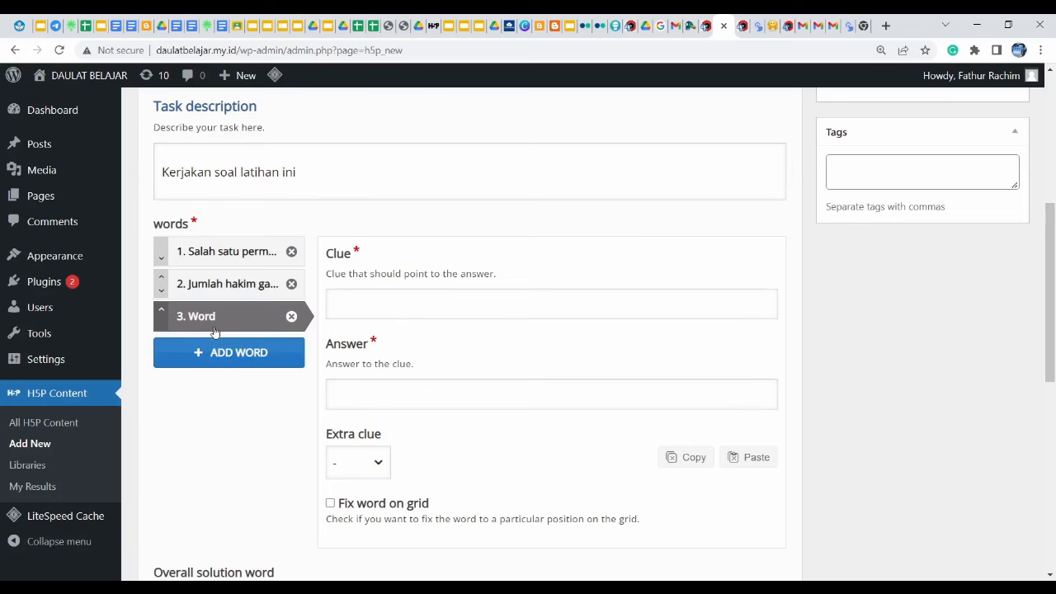
{"action": "left_click", "coordinate": [363, 306]}
{"action": "type", "text": "pemimp"}
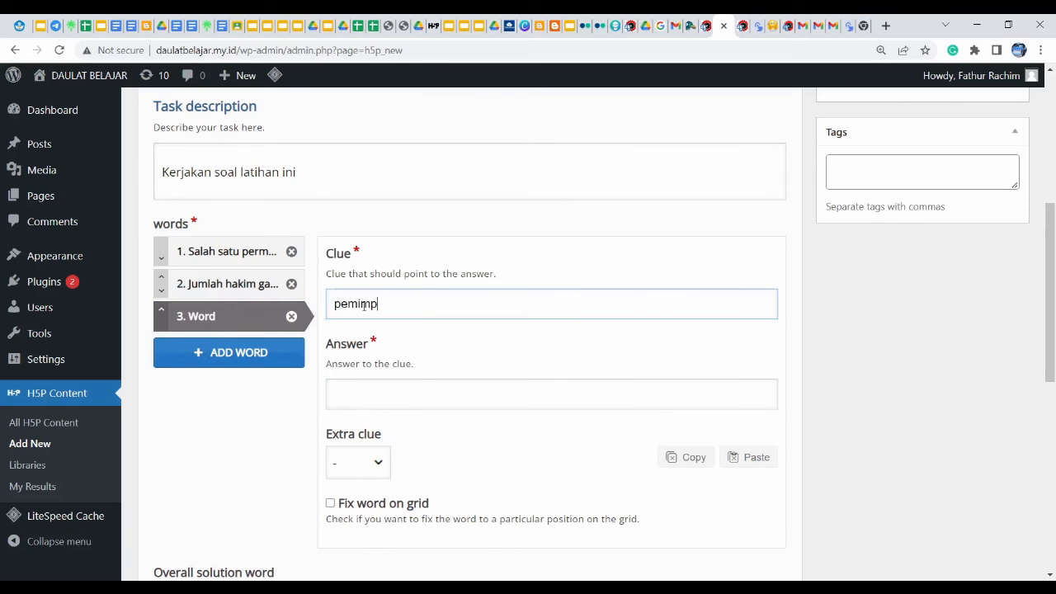
{"action": "key", "text": "ctrl+a"}
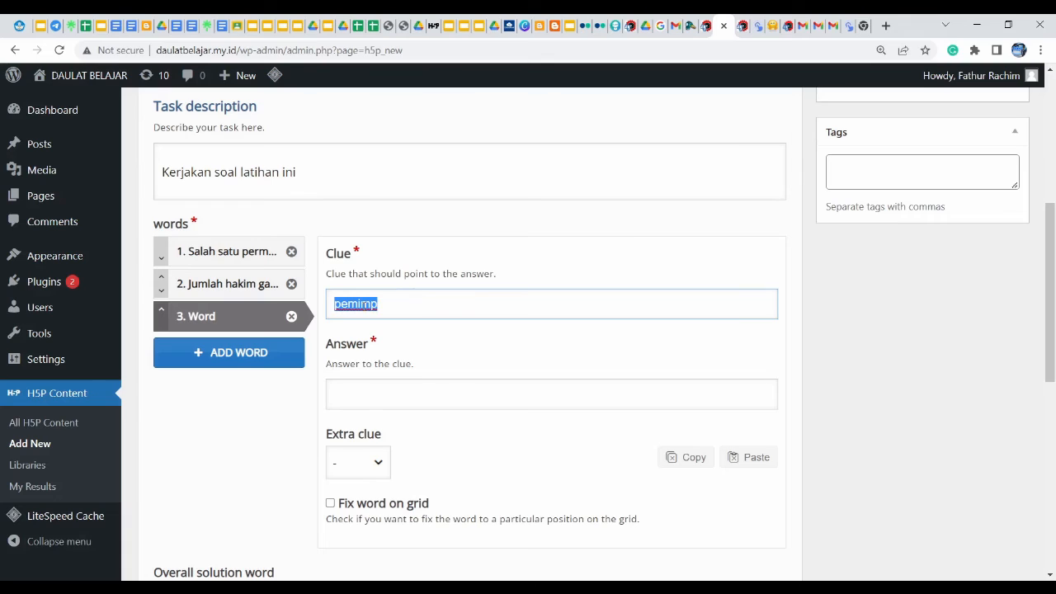
{"action": "key", "text": "BackSpace"}
{"action": "type", "text": "Istila"}
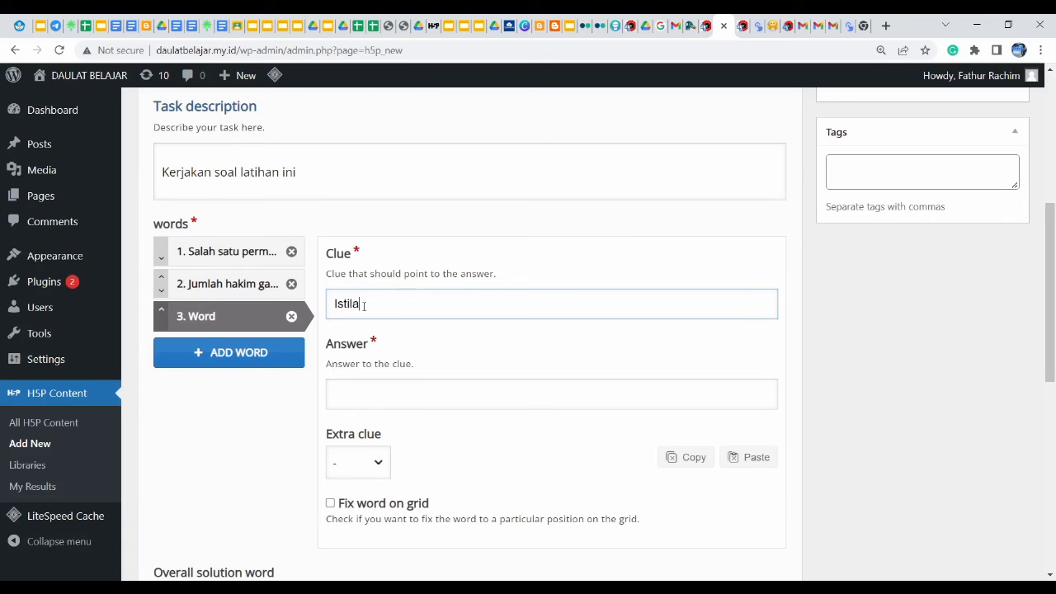
{"action": "type", "text": "h penyerang di sepa"}
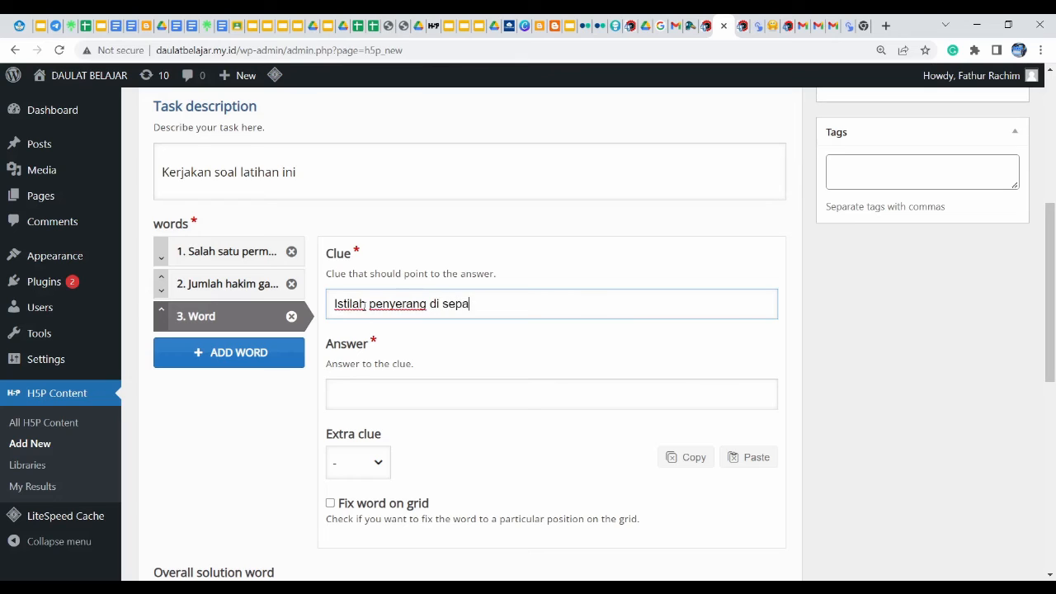
{"action": "type", "text": "kbola"}
{"action": "left_click", "coordinate": [375, 394]}
{"action": "type", "text": "striker"}
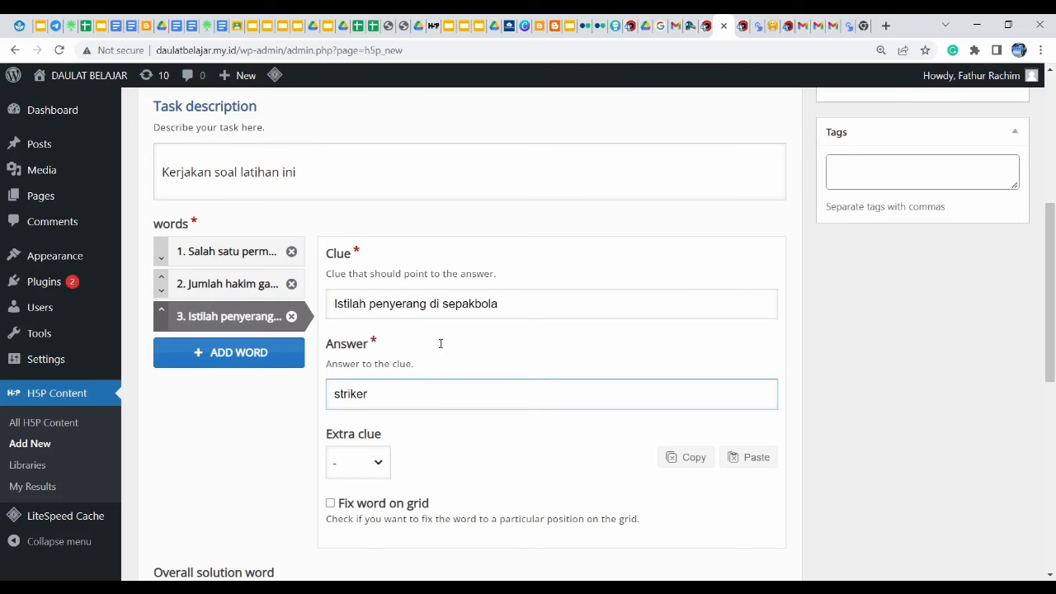
{"action": "left_click_drag", "start_coordinate": [1051, 315], "coordinate": [1054, 155]}
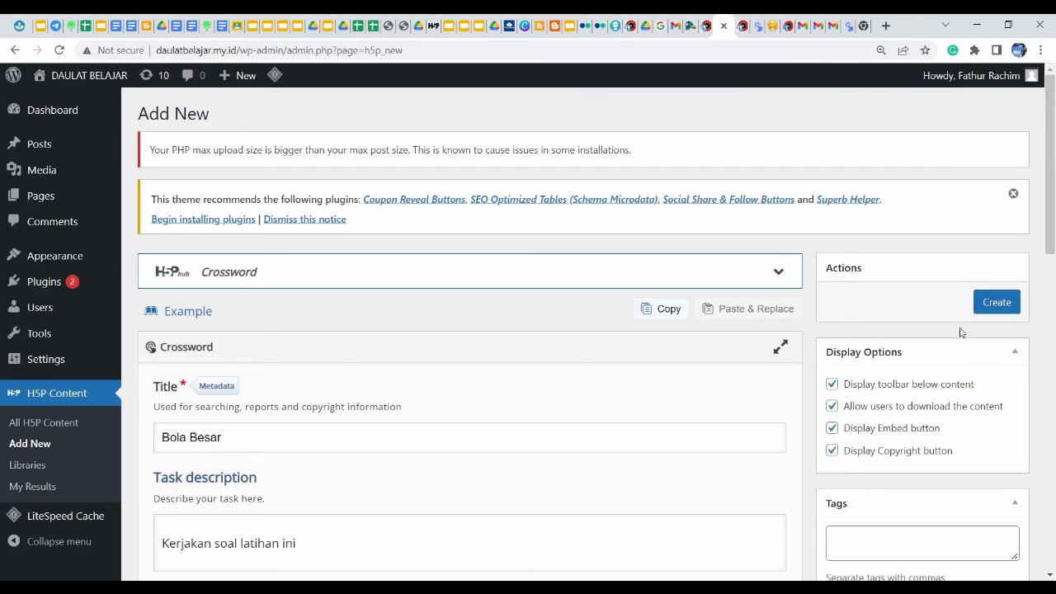
{"action": "left_click", "coordinate": [997, 303]}
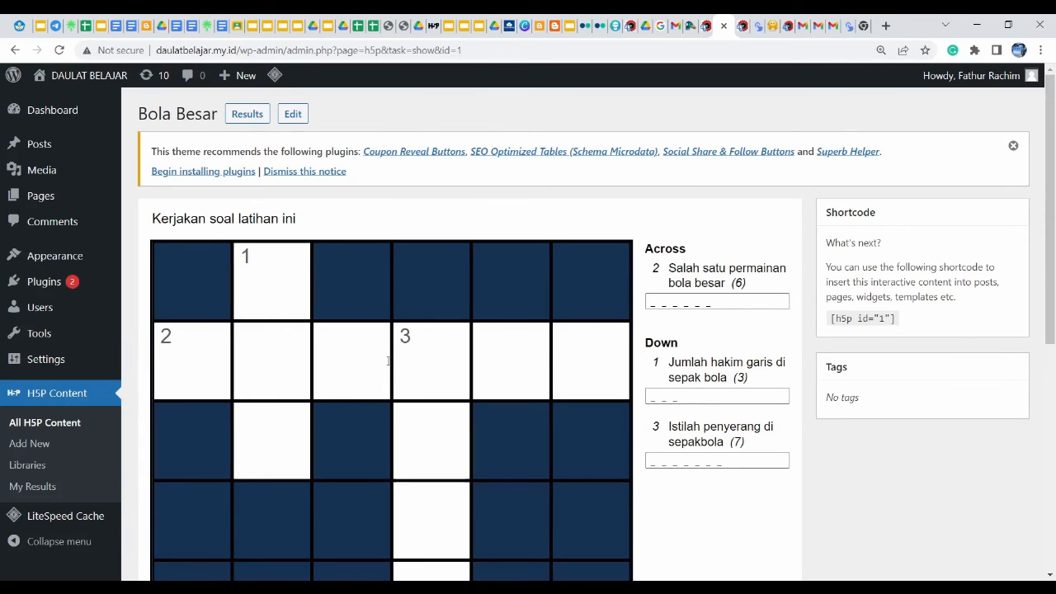
Review the Bola Besar crossword and its [h5p id="1"] shortcode, then return to the Mengenal Bola Besar post
{"action": "mouse_move", "coordinate": [68, 172]}
{"action": "left_click", "coordinate": [693, 26]}
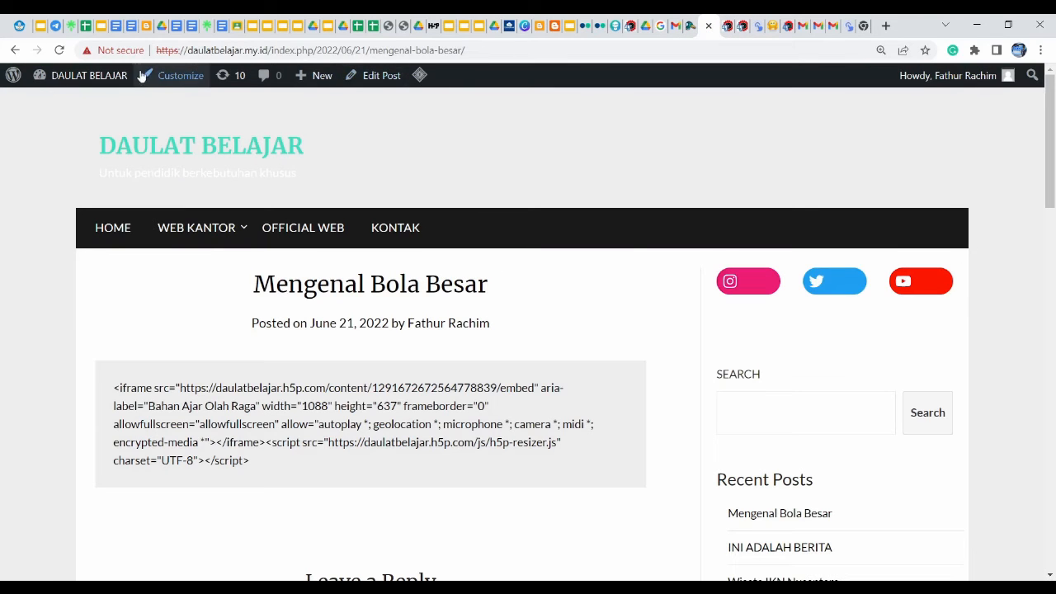
Load the site home page, open the Mengenal Bola Besar post, then go back to the crossword admin page
{"action": "left_click_drag", "start_coordinate": [278, 49], "coordinate": [684, 85]}
{"action": "key", "text": "BackSpace"}
{"action": "key", "text": "BackSpace"}
{"action": "key", "text": "BackSpace"}
{"action": "key", "text": "BackSpace"}
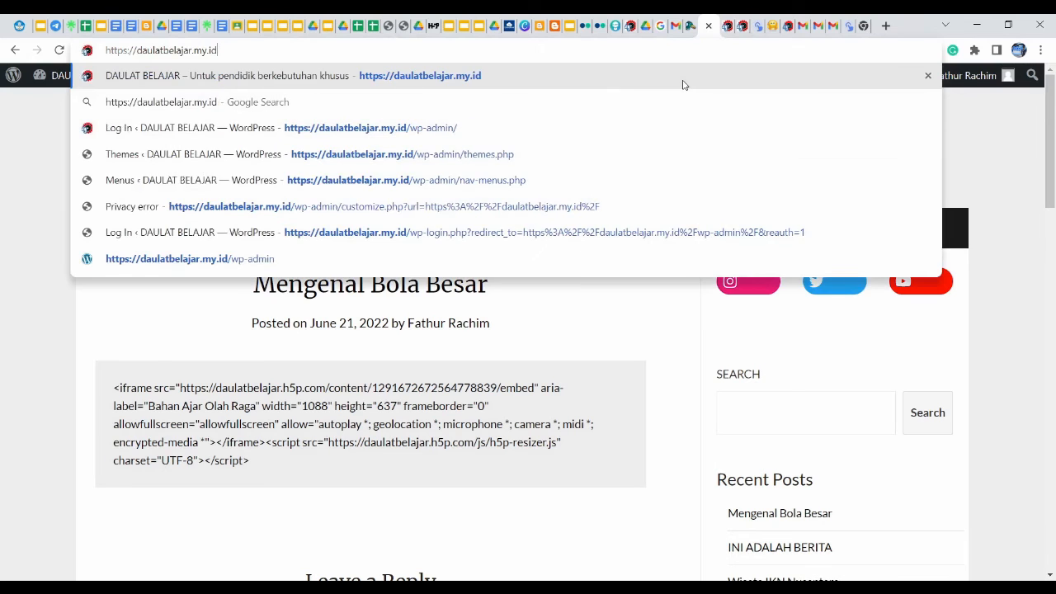
{"action": "key", "text": "Return"}
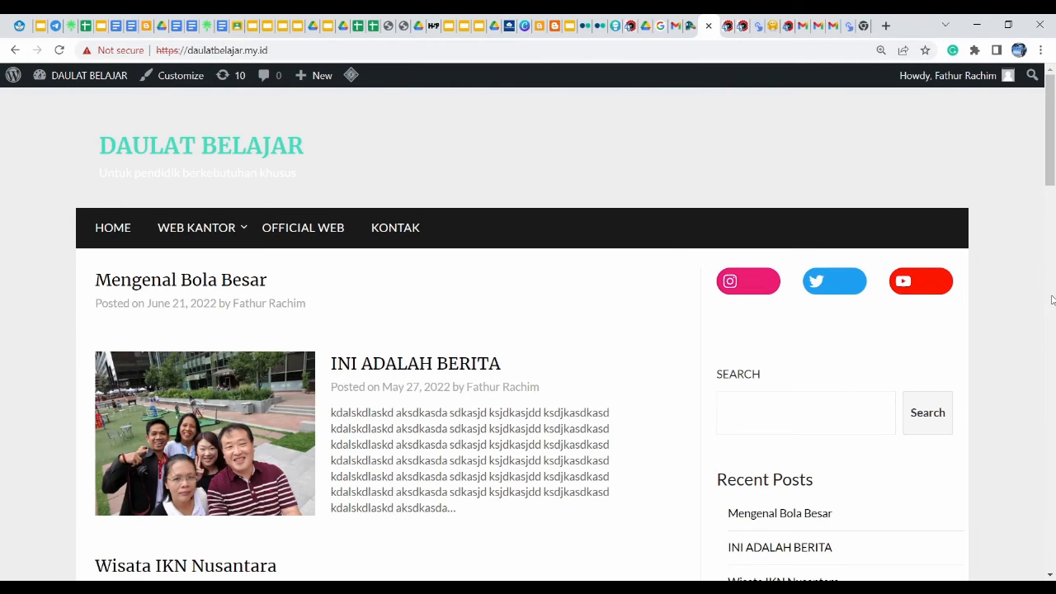
{"action": "scroll", "coordinate": [1054, 132], "scroll_direction": "down", "scroll_amount": 1}
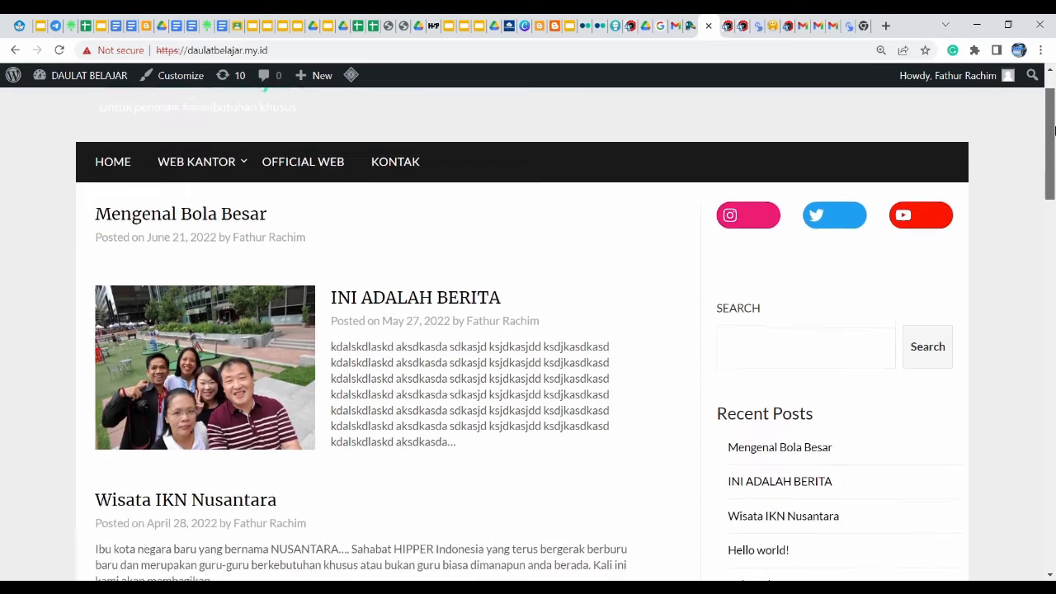
{"action": "mouse_move", "coordinate": [1054, 132]}
{"action": "left_mouse_down"}
{"action": "mouse_move", "coordinate": [1054, 203]}
{"action": "mouse_move", "coordinate": [1054, 116]}
{"action": "left_mouse_up"}
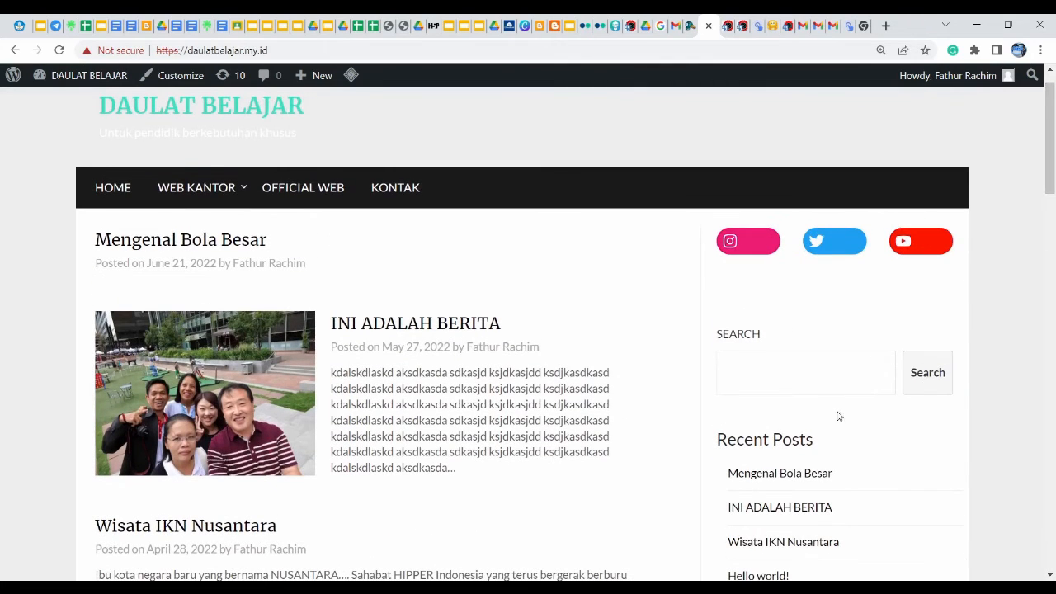
{"action": "left_click", "coordinate": [797, 477]}
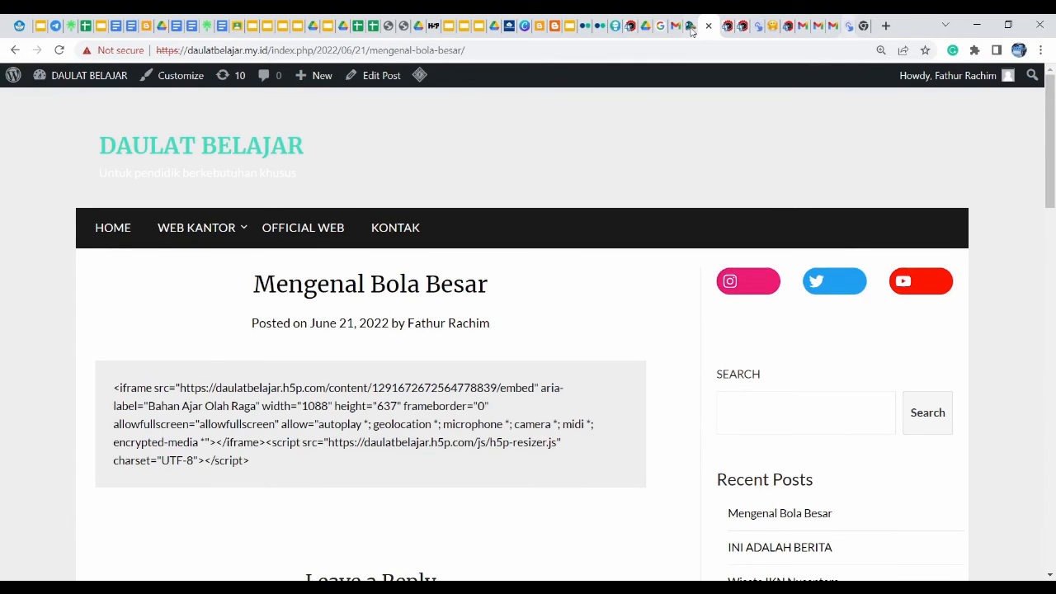
{"action": "left_click", "coordinate": [726, 31]}
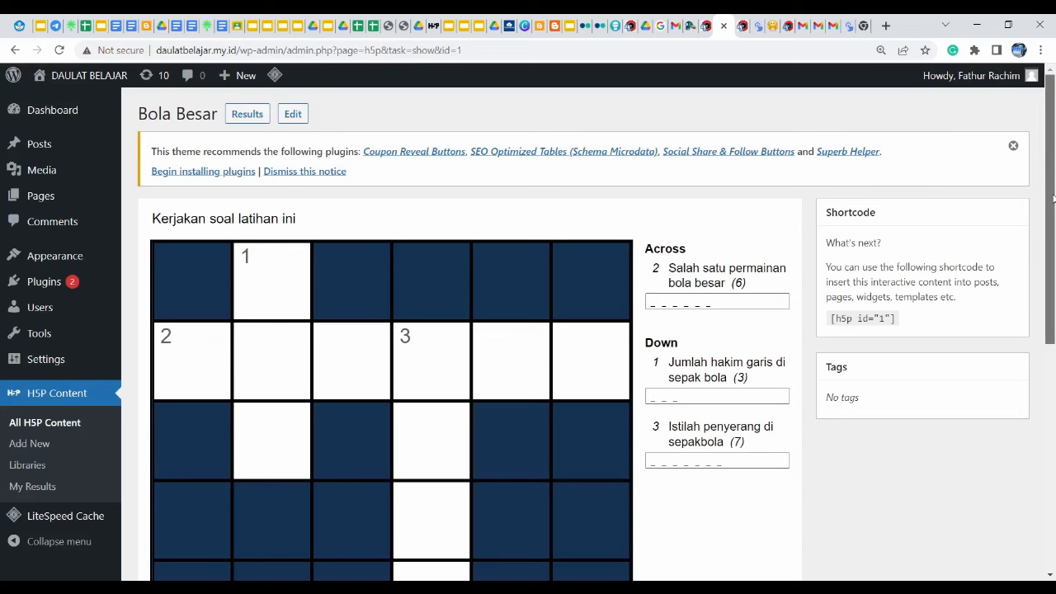
Show All H5P Content, listing Bola Besar as Crossword ID 1
{"action": "left_click_drag", "start_coordinate": [1053, 198], "coordinate": [1053, 151]}
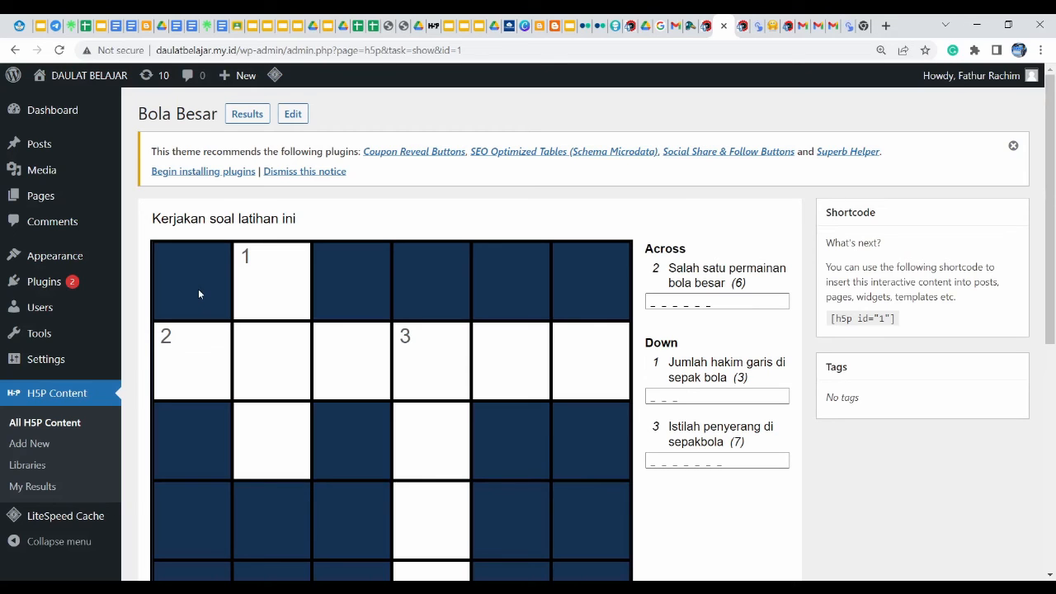
{"action": "left_click", "coordinate": [69, 402]}
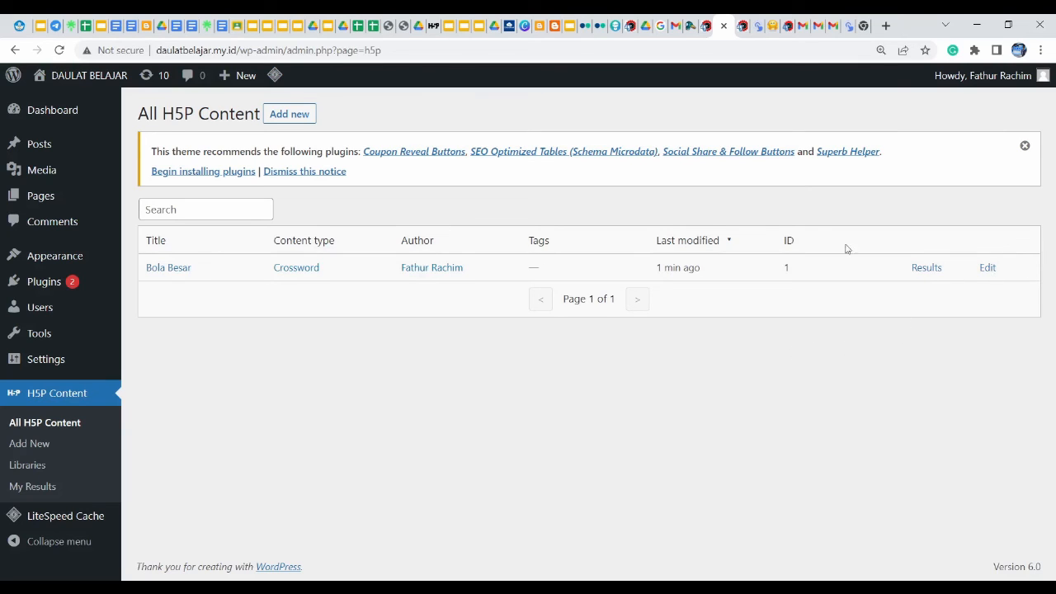
Open Bola Besar, copy its [h5p id="1"] shortcode, and go to All Posts
{"action": "left_click", "coordinate": [174, 271]}
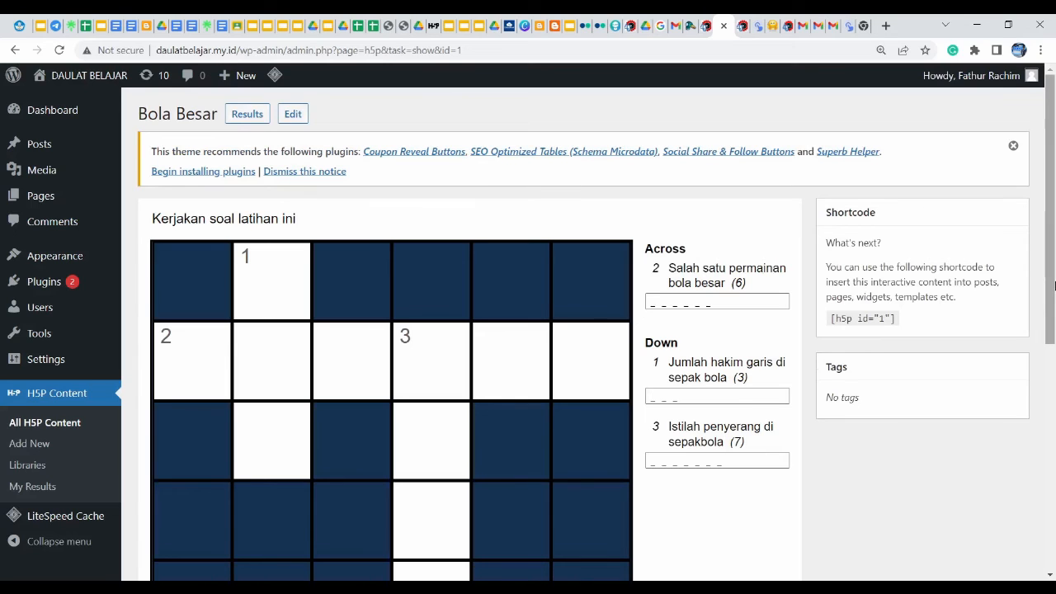
{"action": "left_click_drag", "start_coordinate": [1054, 285], "coordinate": [1055, 287]}
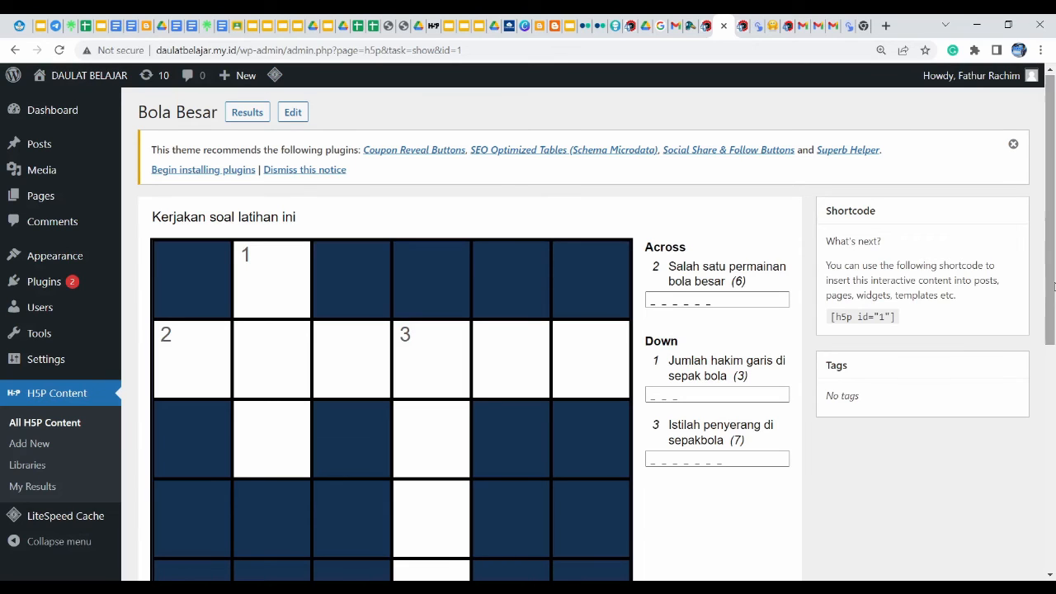
{"action": "left_click_drag", "start_coordinate": [873, 317], "coordinate": [820, 329]}
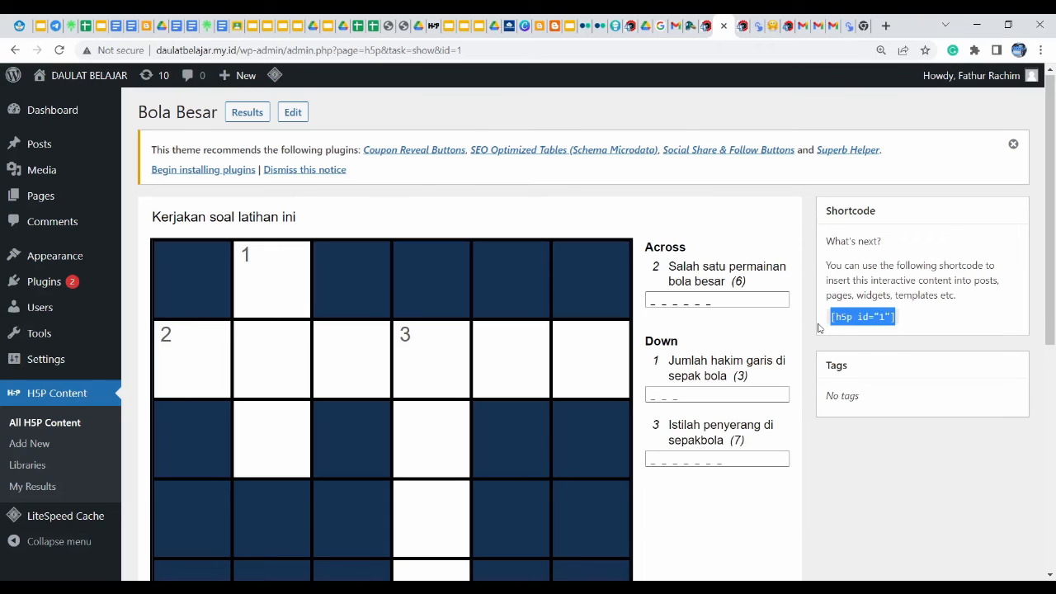
{"action": "left_click", "coordinate": [917, 351]}
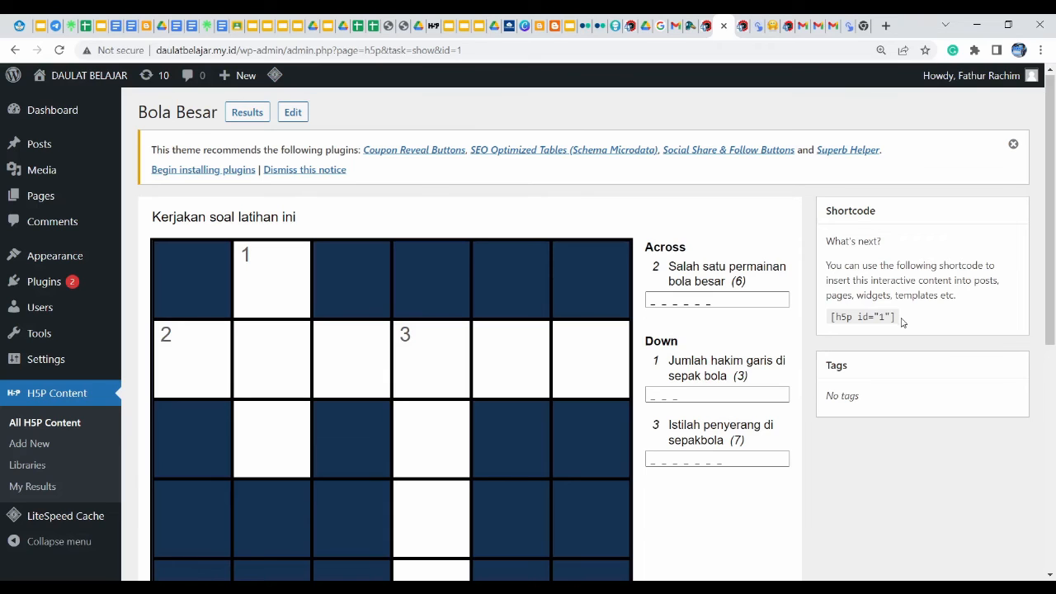
{"action": "left_click_drag", "start_coordinate": [901, 322], "coordinate": [830, 328]}
{"action": "key", "text": "ctrl+c"}
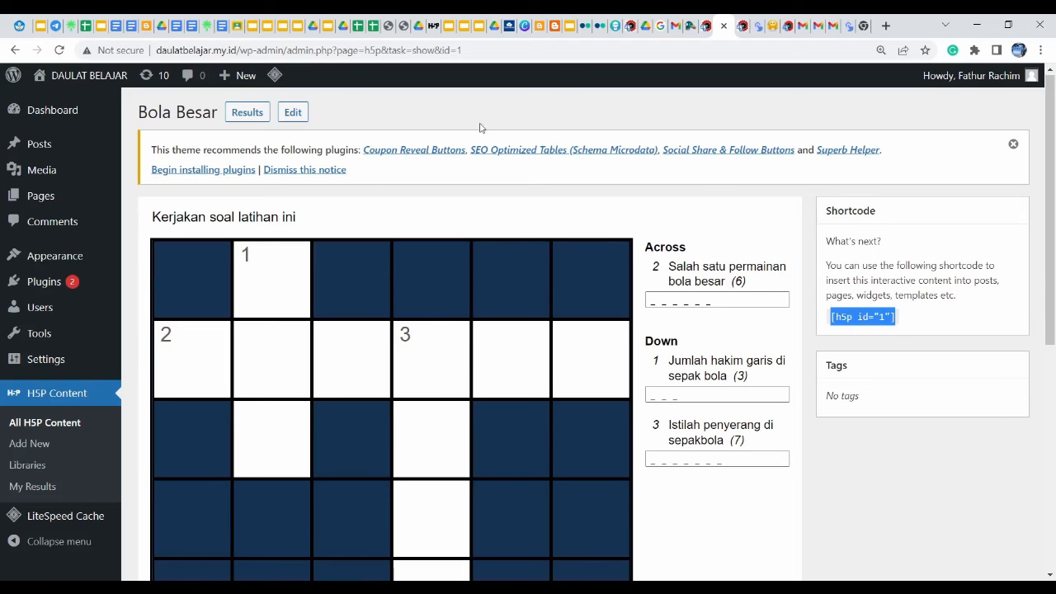
{"action": "mouse_move", "coordinate": [55, 149]}
{"action": "left_click", "coordinate": [177, 153]}
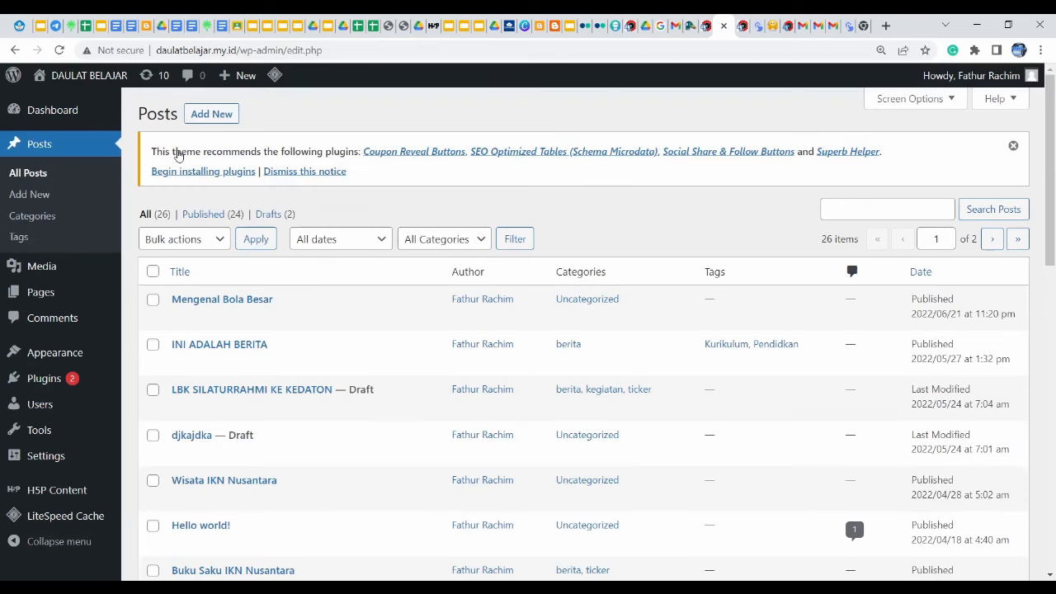
Edit Mengenal Bola Besar, paste [h5p id="1"] into a new Code block, and update the post
{"action": "mouse_move", "coordinate": [259, 301]}
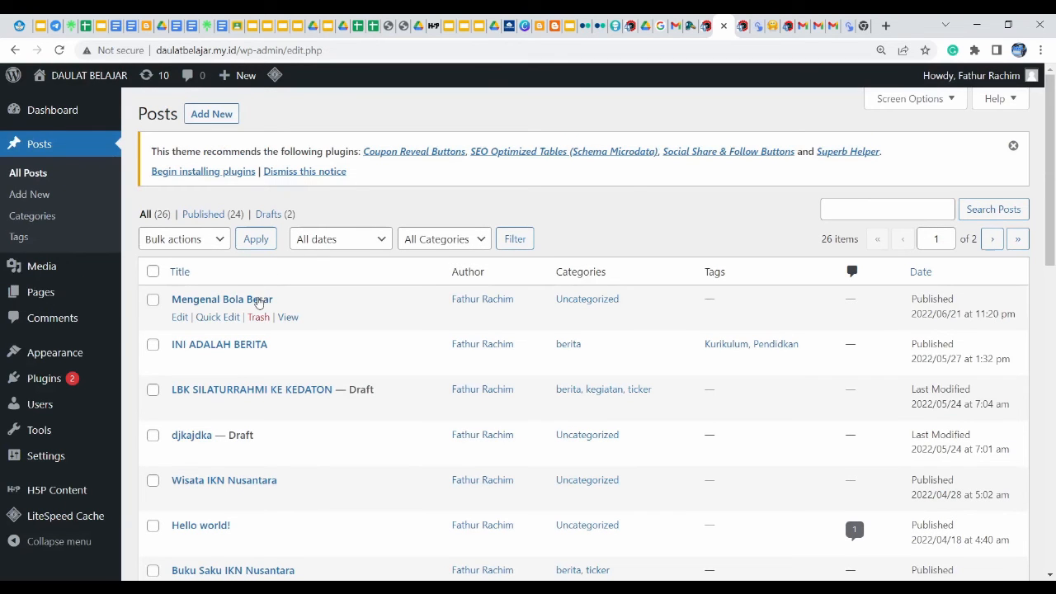
{"action": "left_click", "coordinate": [179, 319]}
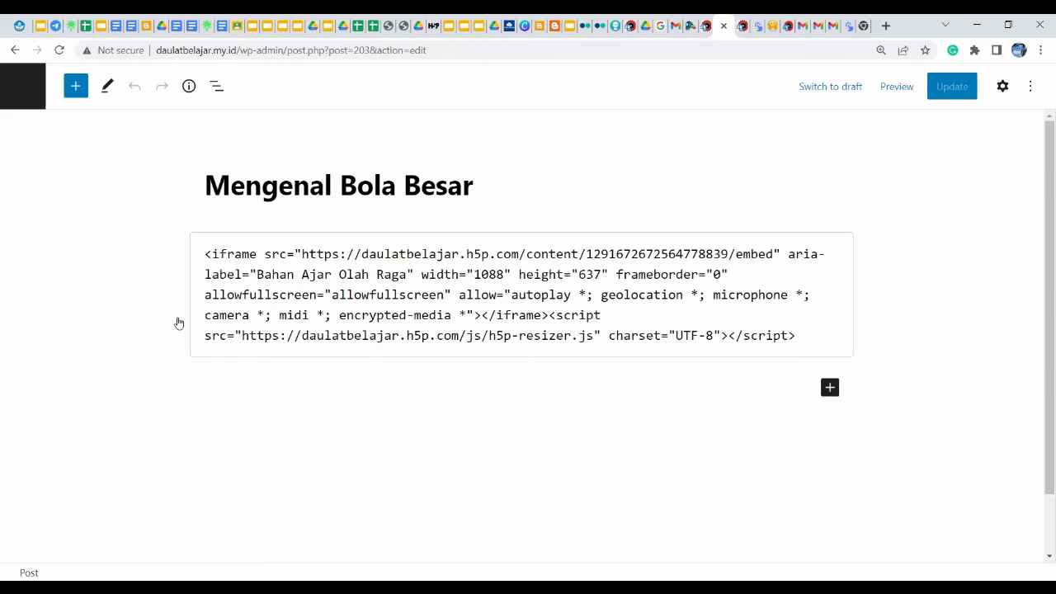
{"action": "left_click", "coordinate": [830, 389]}
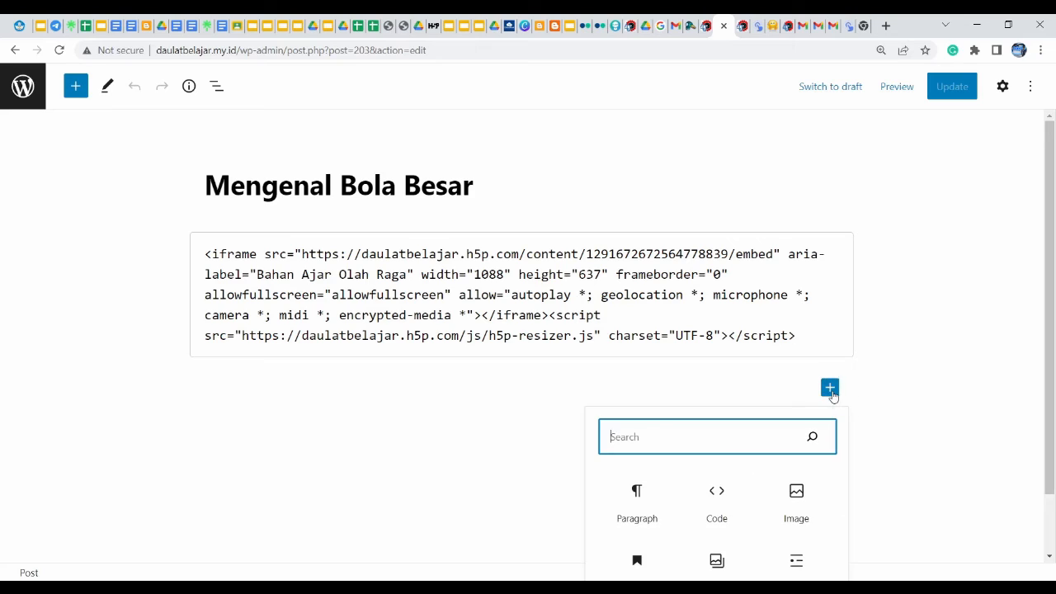
{"action": "left_click", "coordinate": [718, 501]}
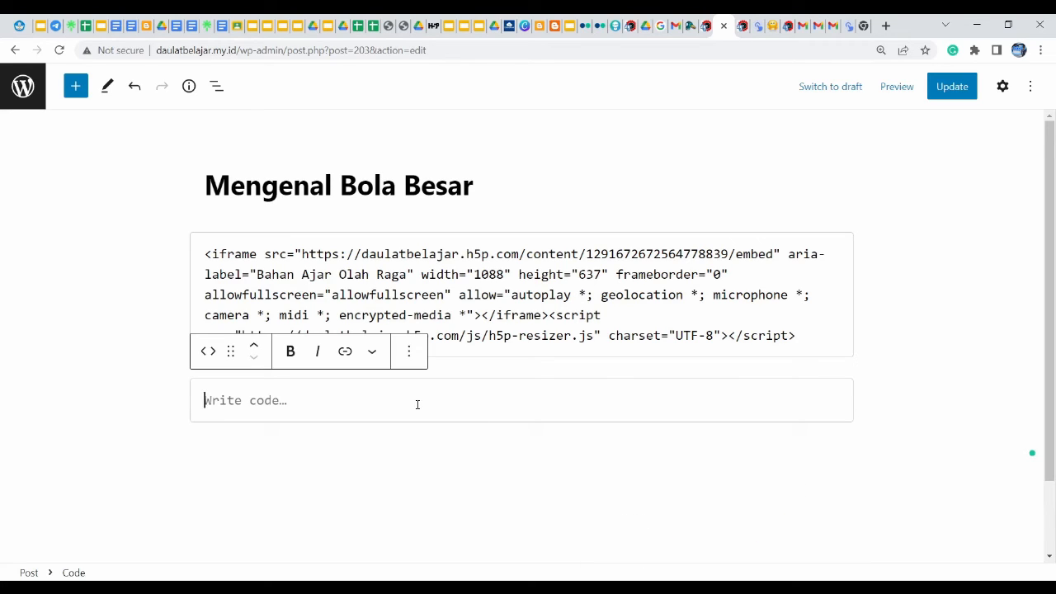
{"action": "key", "text": "ctrl+v"}
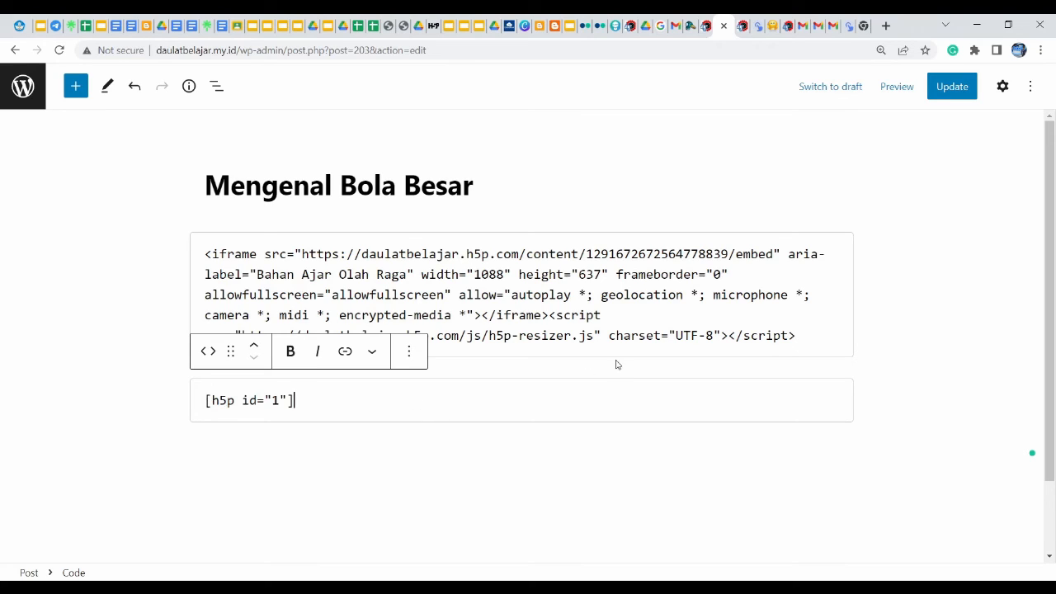
{"action": "left_click", "coordinate": [949, 93]}
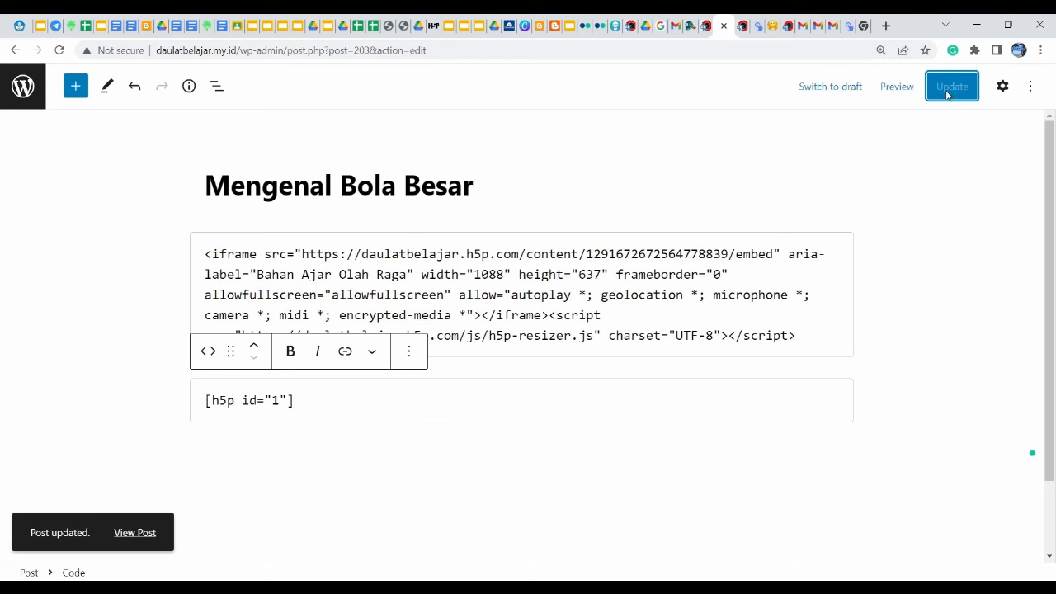
{"action": "left_click", "coordinate": [225, 254]}
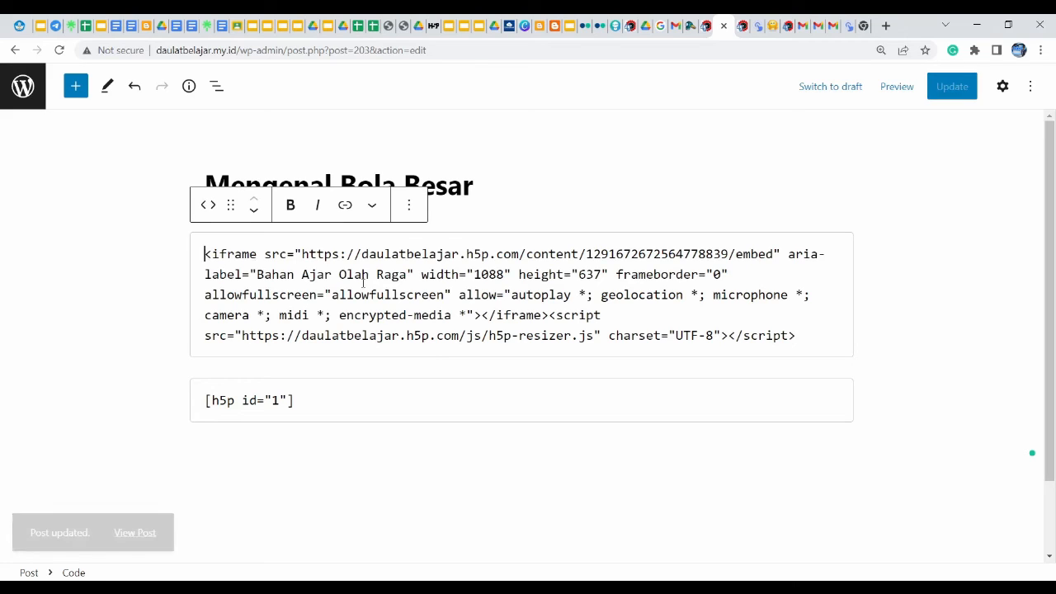
Convert the [h5p id="1"] code block to Custom HTML and add an empty paragraph beneath it
{"action": "left_click_drag", "start_coordinate": [204, 255], "coordinate": [816, 328]}
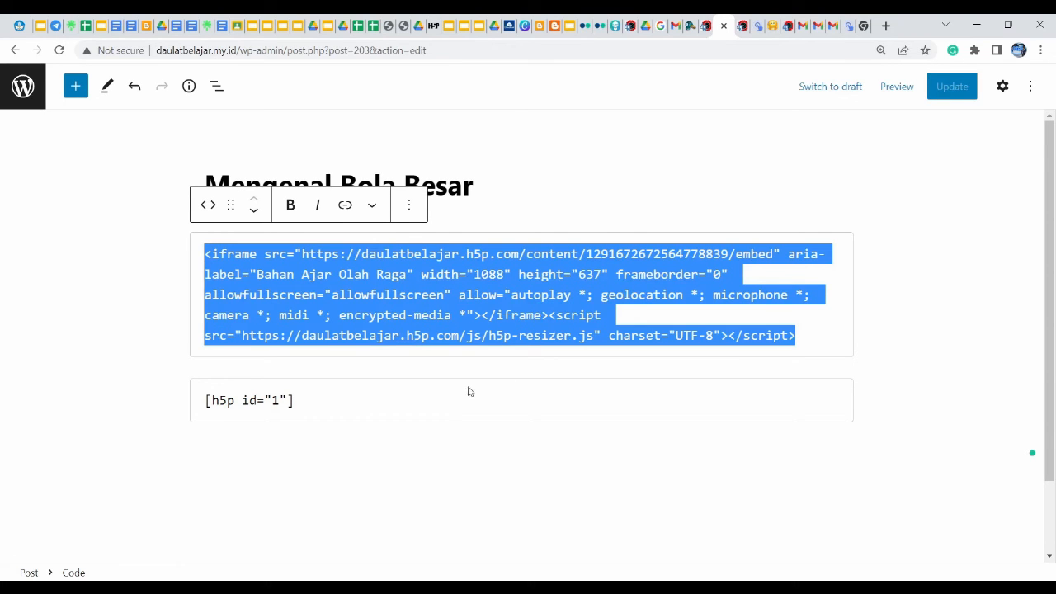
{"action": "left_click", "coordinate": [400, 398]}
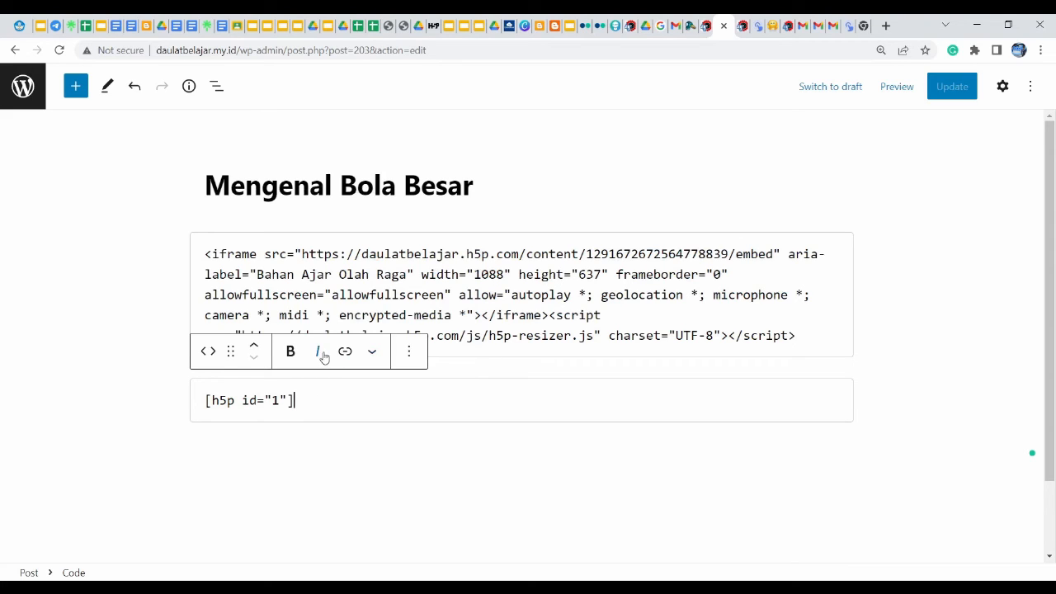
{"action": "left_click", "coordinate": [208, 353]}
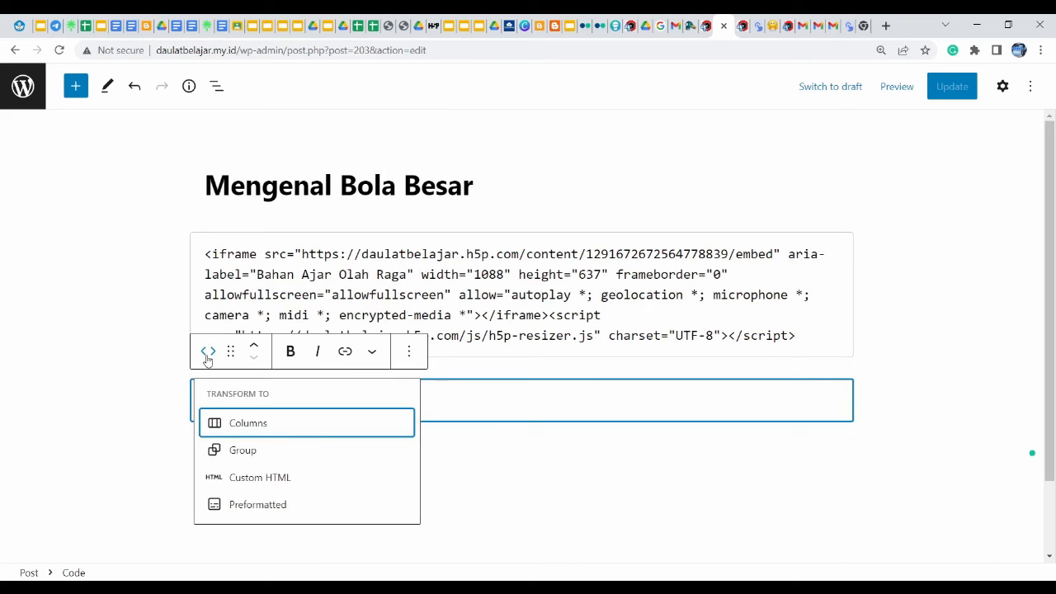
{"action": "left_click", "coordinate": [284, 480]}
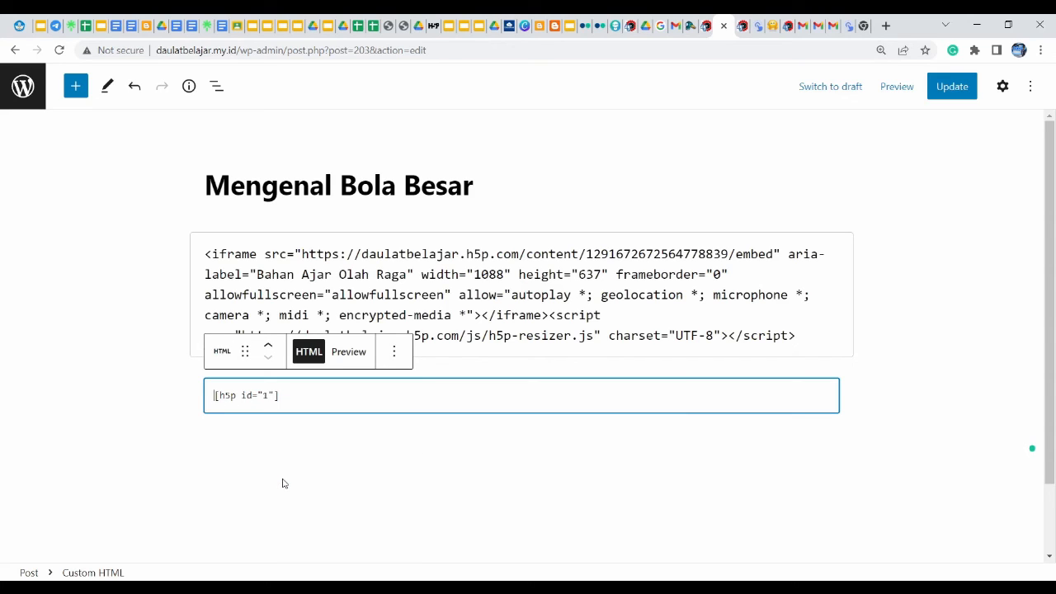
{"action": "left_click", "coordinate": [367, 448]}
{"action": "left_click", "coordinate": [458, 458]}
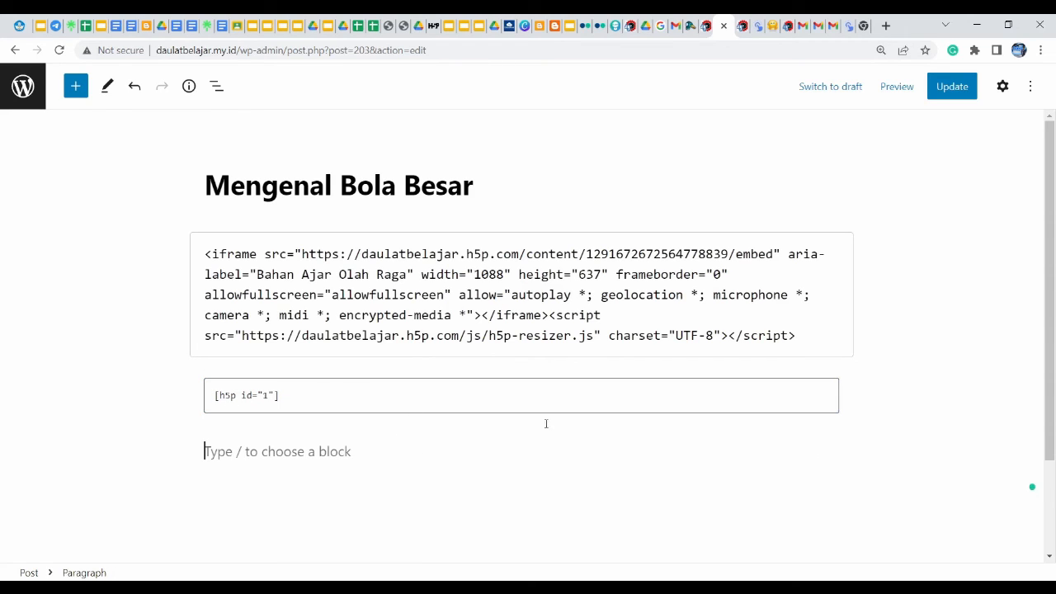
Insert an empty Custom HTML block below the shortcode
{"action": "left_click", "coordinate": [831, 451]}
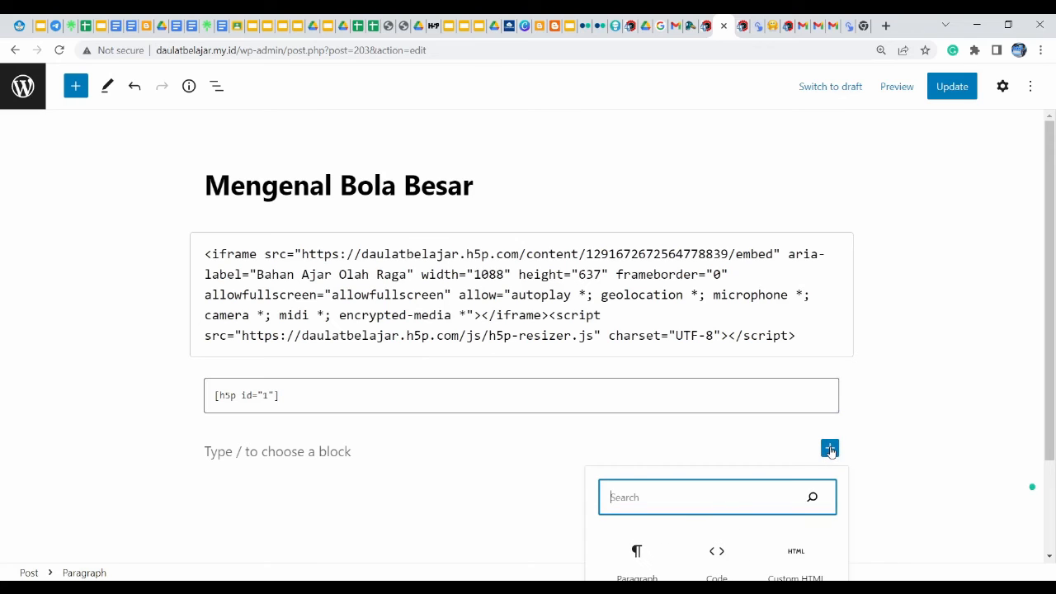
{"action": "left_click", "coordinate": [1054, 395]}
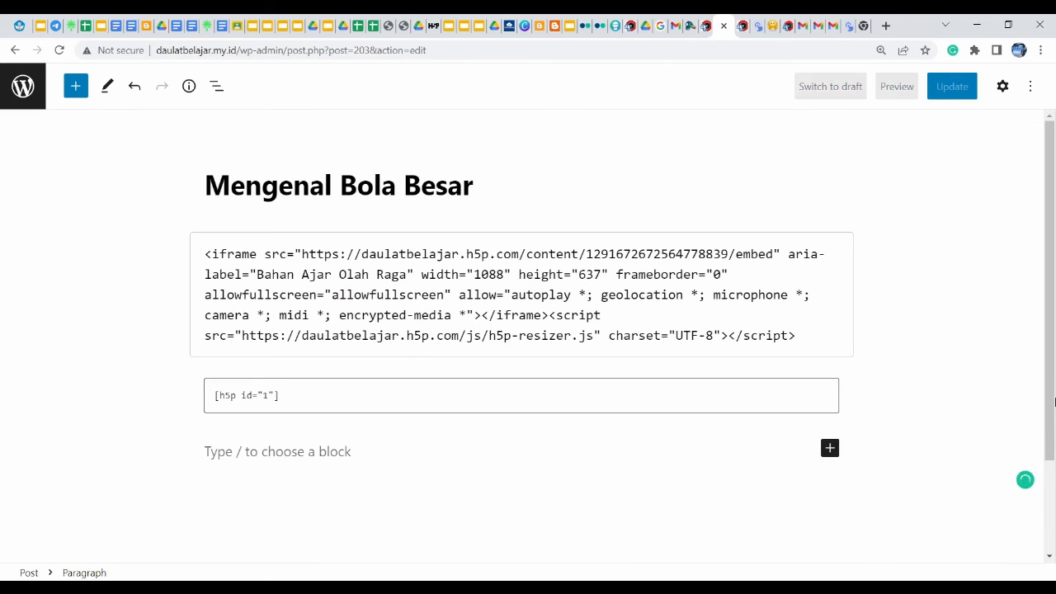
{"action": "left_click_drag", "start_coordinate": [1055, 395], "coordinate": [1055, 454]}
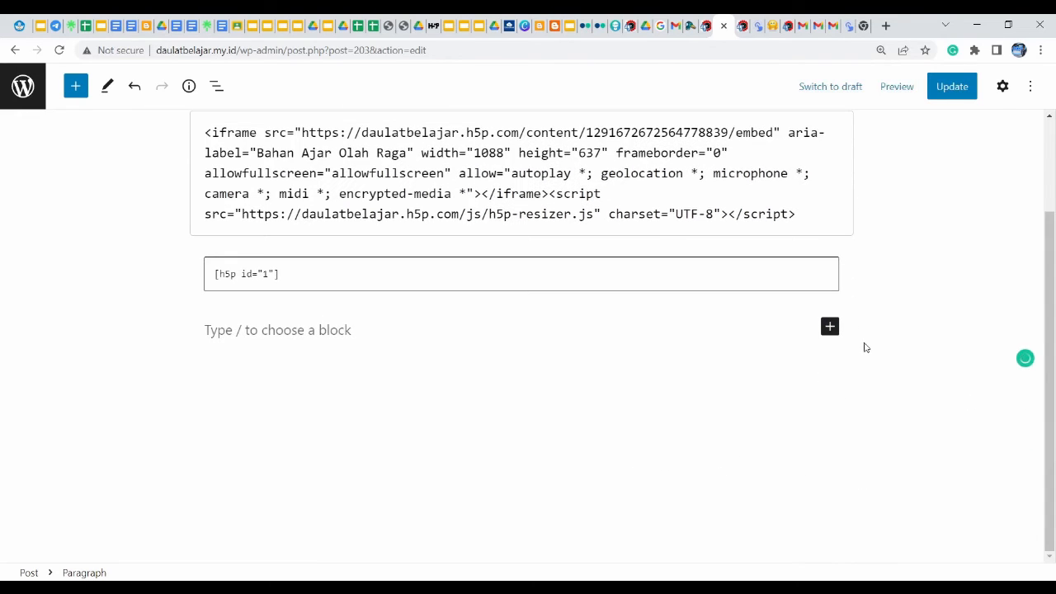
{"action": "left_click", "coordinate": [827, 330]}
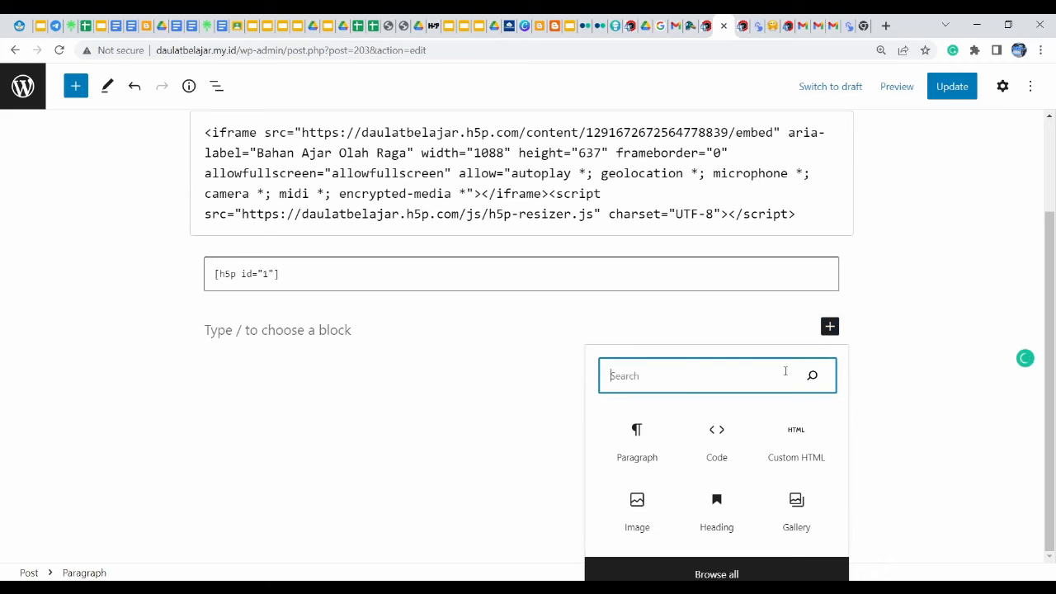
{"action": "left_click", "coordinate": [798, 452]}
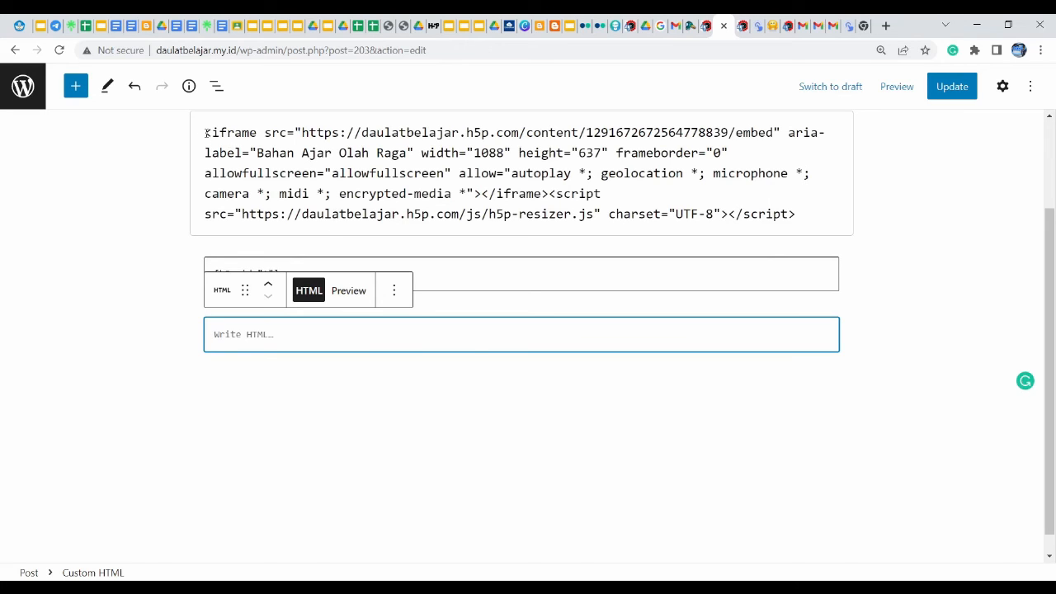
Copy the H5P iframe embed code into the Custom HTML block and update the post
{"action": "left_click_drag", "start_coordinate": [205, 132], "coordinate": [837, 226]}
{"action": "key", "text": "ctrl+c"}
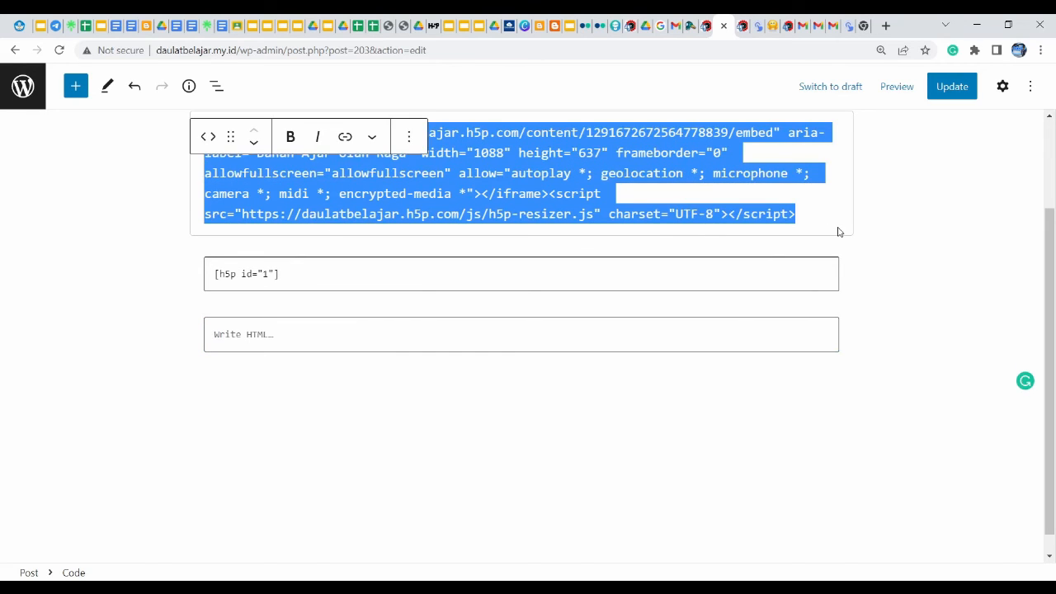
{"action": "left_click", "coordinate": [751, 481]}
{"action": "left_click", "coordinate": [221, 332]}
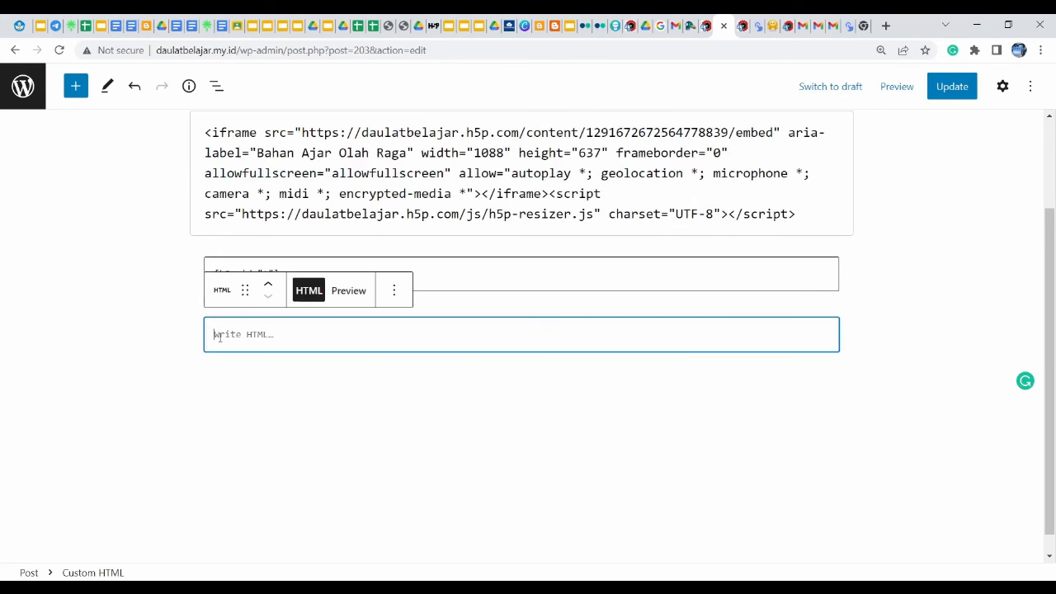
{"action": "key", "text": "ctrl+v"}
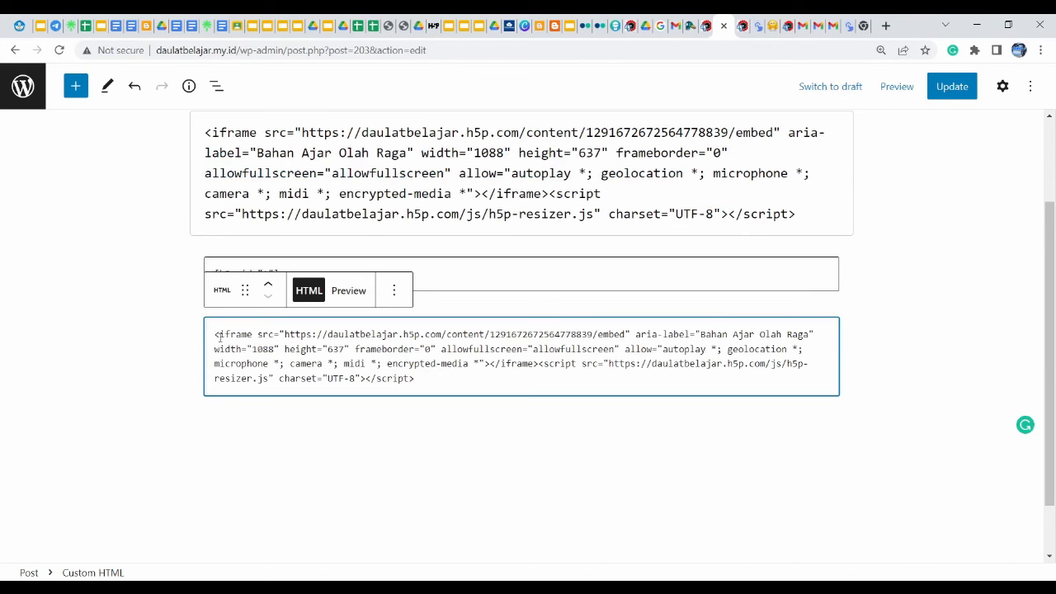
{"action": "left_click", "coordinate": [497, 474]}
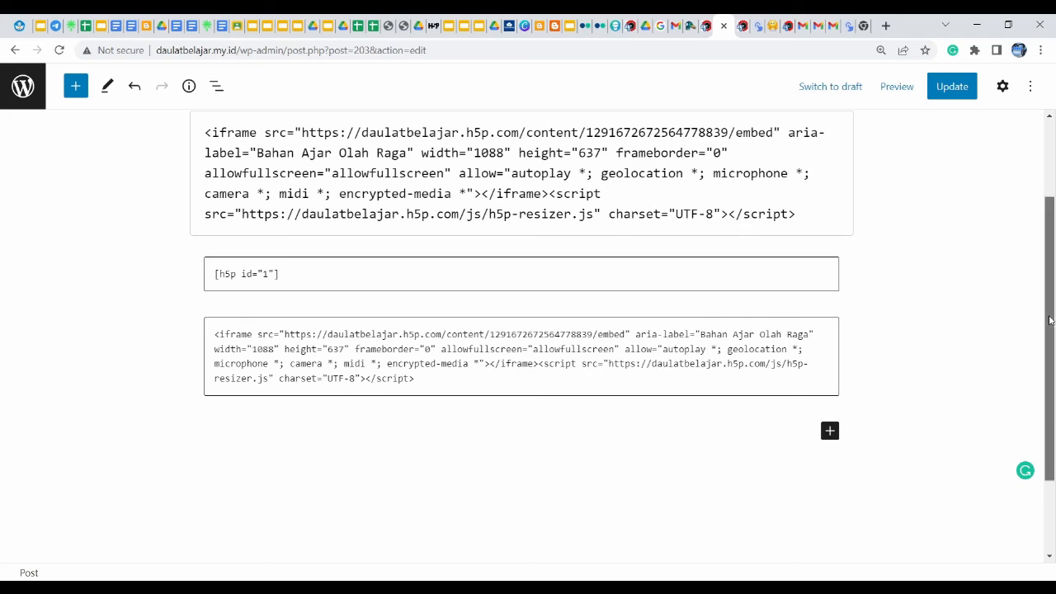
{"action": "left_click_drag", "start_coordinate": [1049, 313], "coordinate": [1055, 265]}
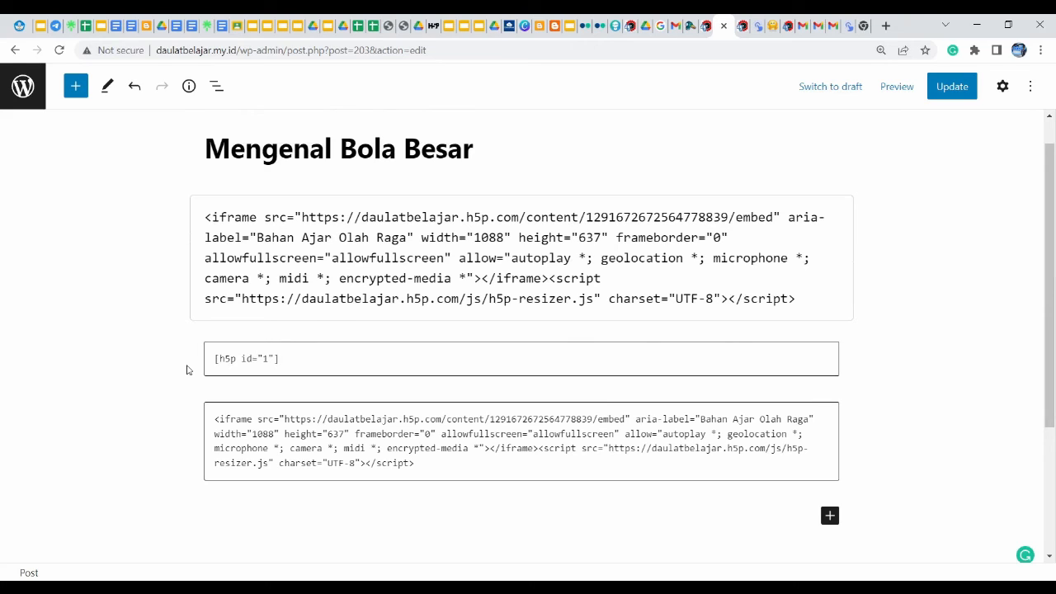
{"action": "left_click", "coordinate": [295, 446]}
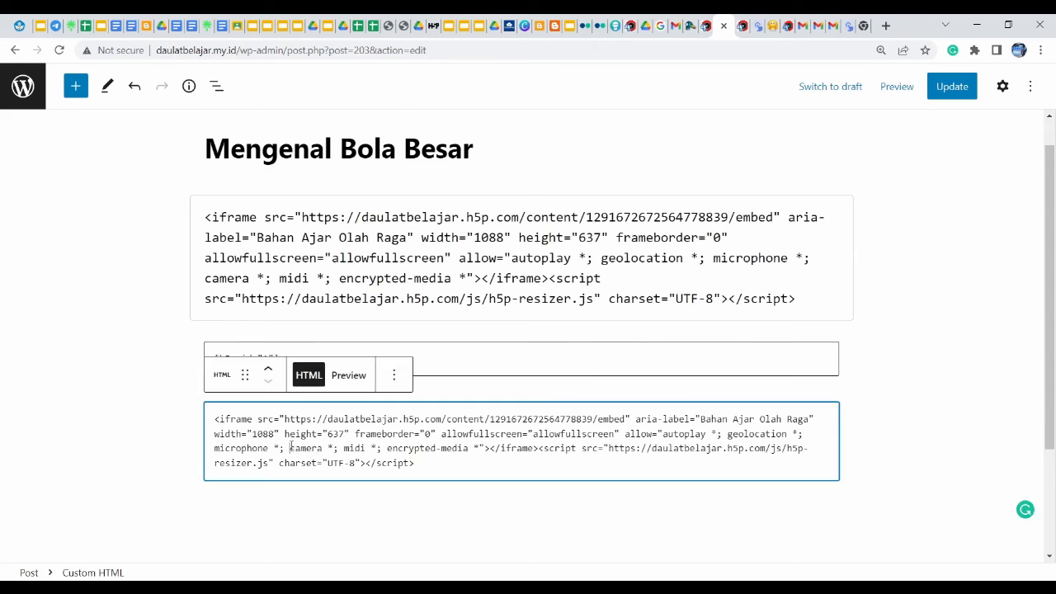
{"action": "left_click_drag", "start_coordinate": [299, 434], "coordinate": [423, 456]}
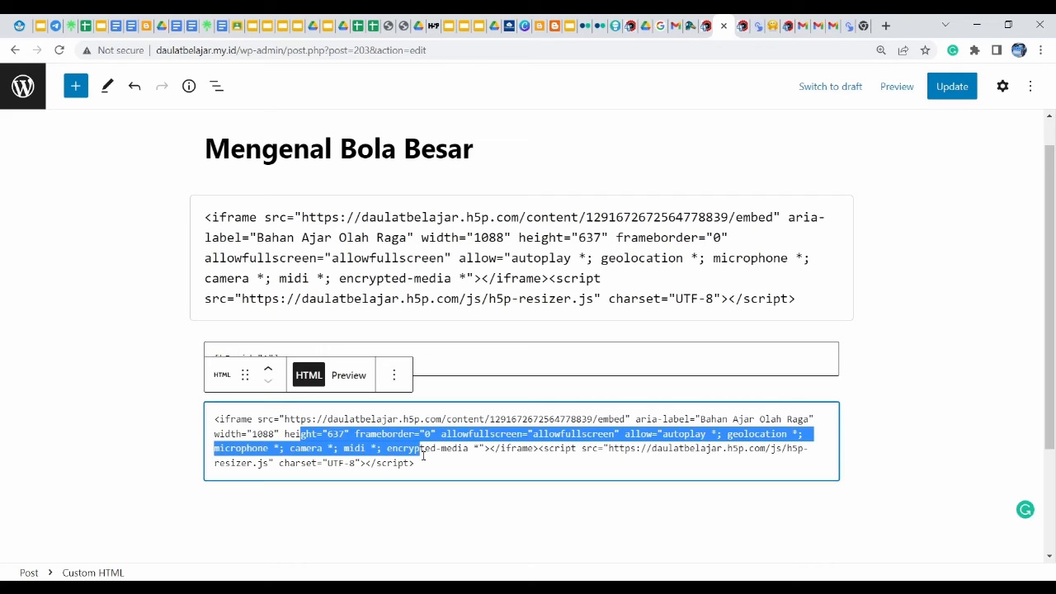
{"action": "left_click", "coordinate": [478, 462]}
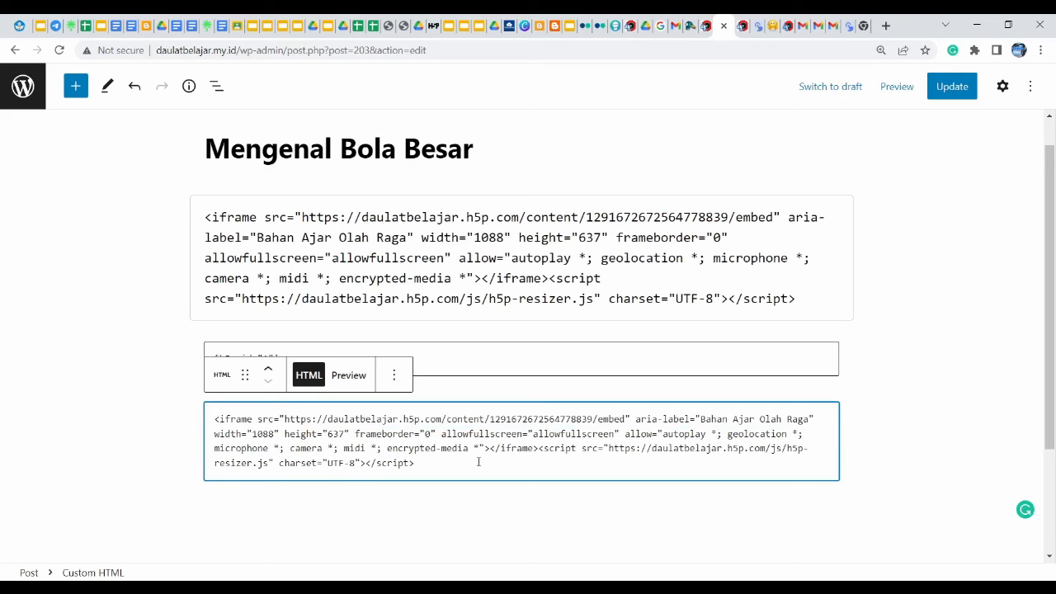
{"action": "left_click", "coordinate": [953, 89]}
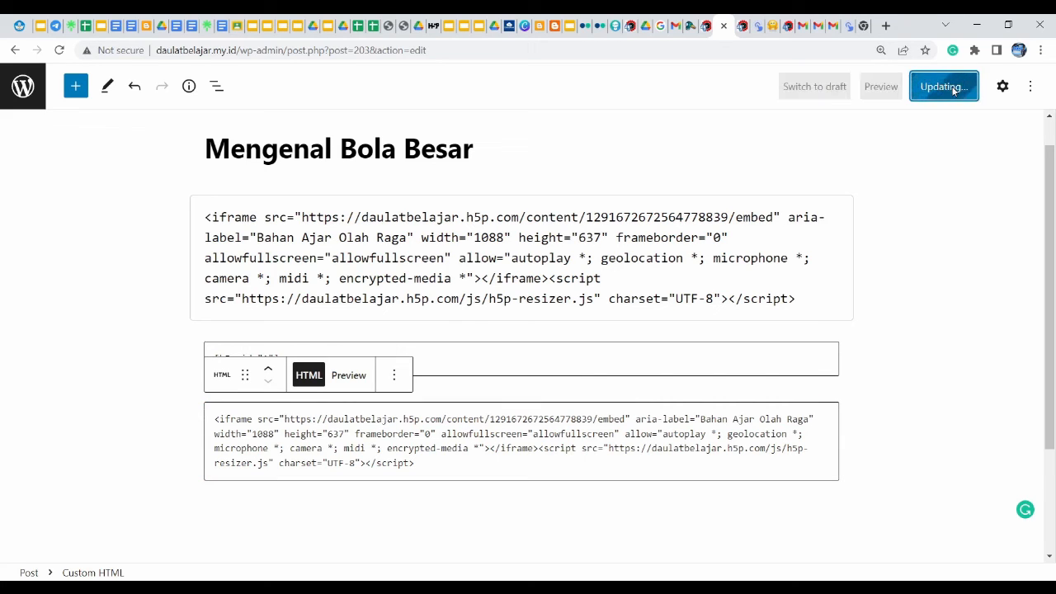
From the published-post tab, trim the web address to load the site's home page
{"action": "left_click", "coordinate": [704, 27]}
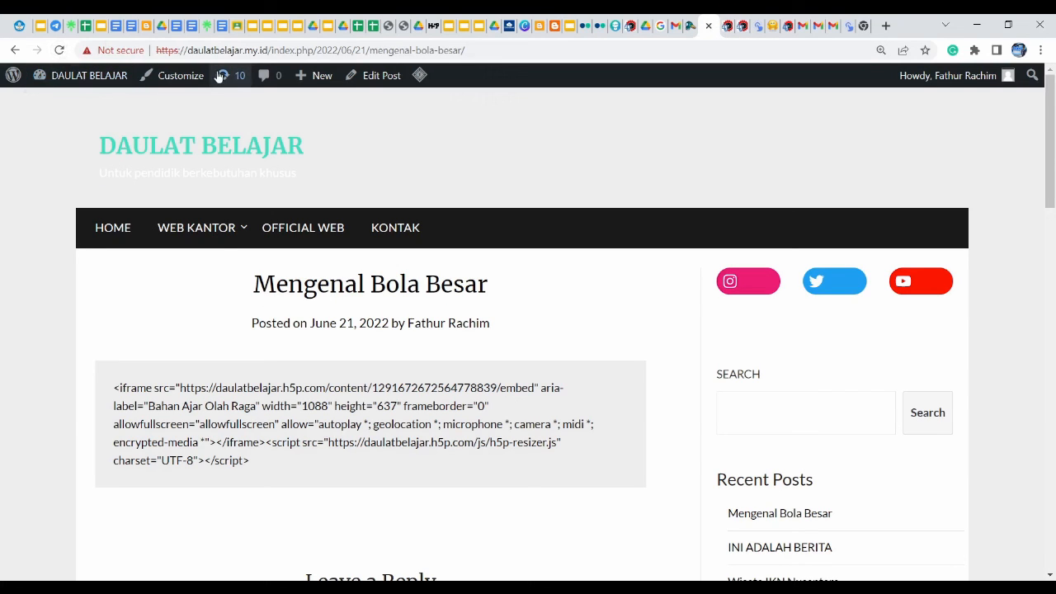
{"action": "left_click_drag", "start_coordinate": [274, 51], "coordinate": [610, 59]}
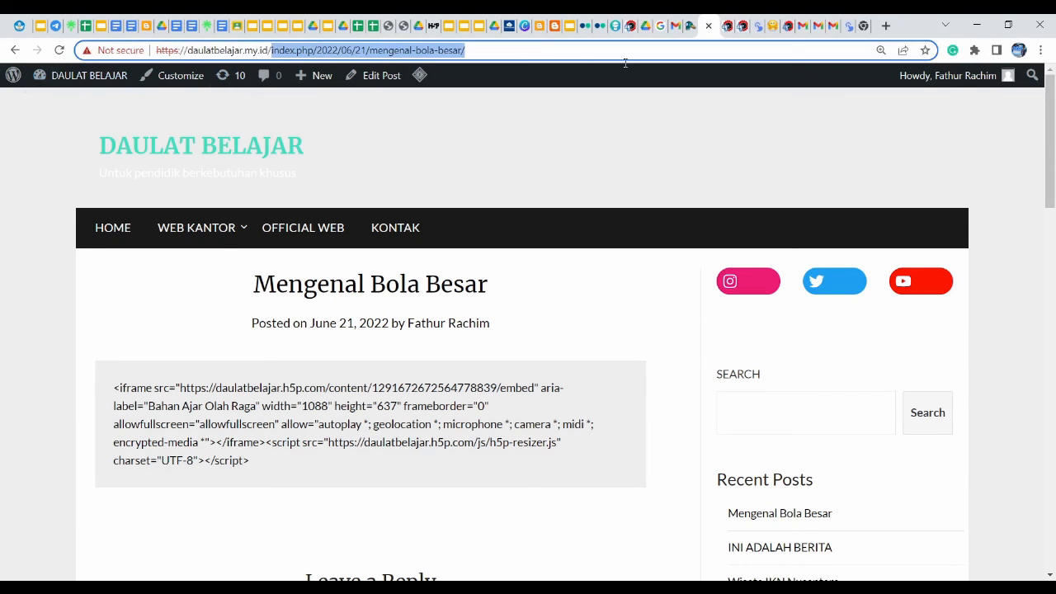
{"action": "key", "text": "BackSpace"}
{"action": "key", "text": "Return"}
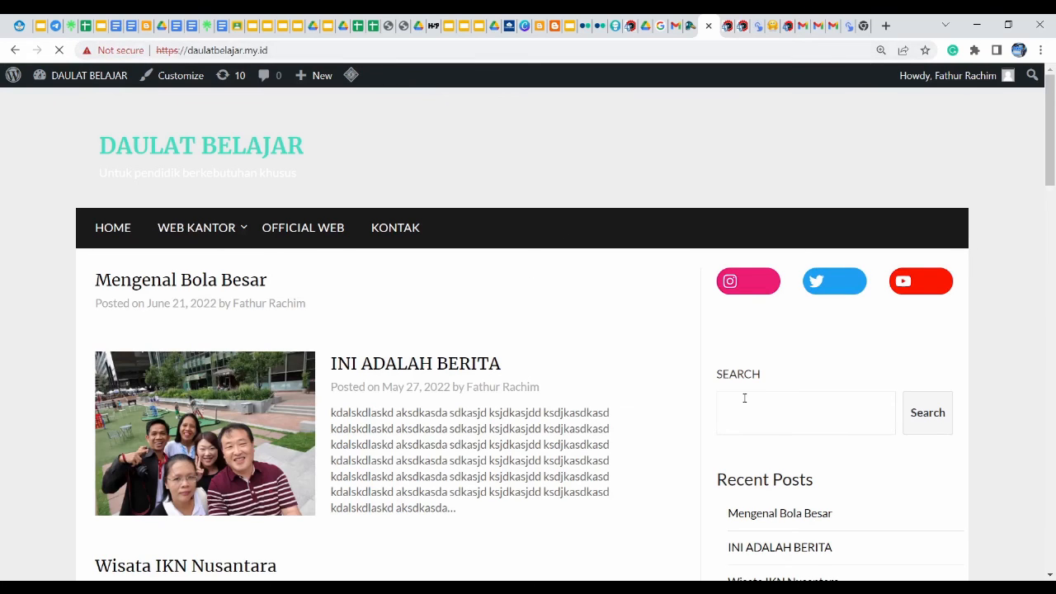
Open the Mengenal Bola Besar post and scroll through the embedded H5P crosswords
{"action": "left_click", "coordinate": [784, 521]}
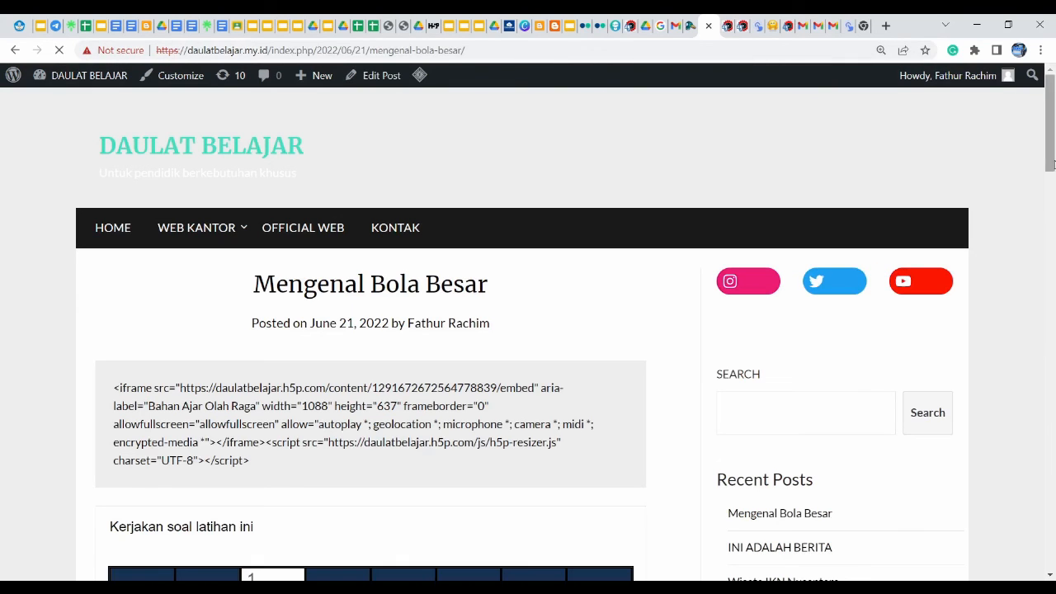
{"action": "left_click_drag", "start_coordinate": [1052, 164], "coordinate": [1052, 212]}
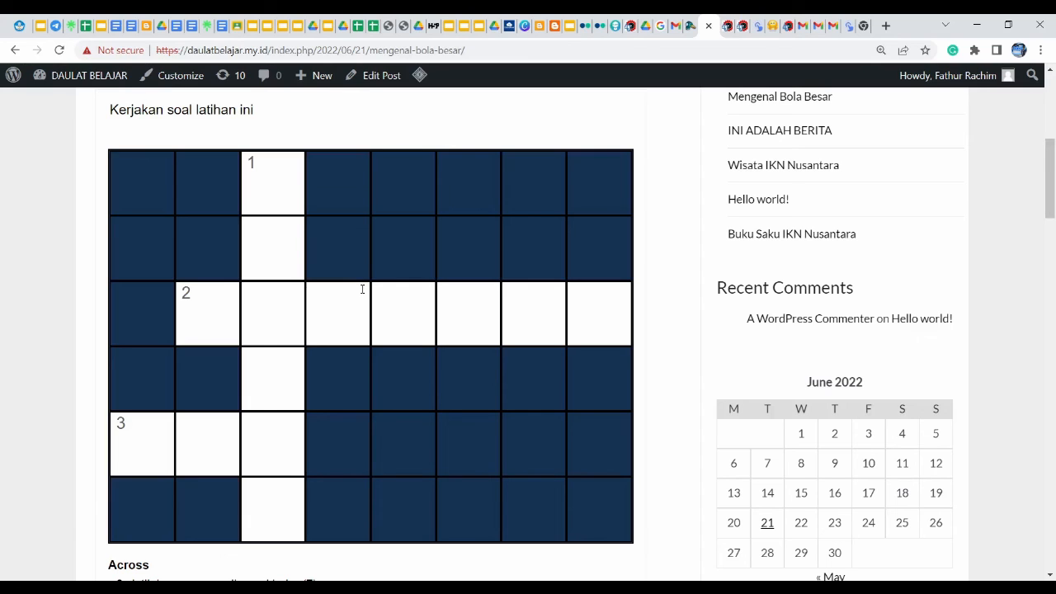
{"action": "left_click", "coordinate": [1053, 258]}
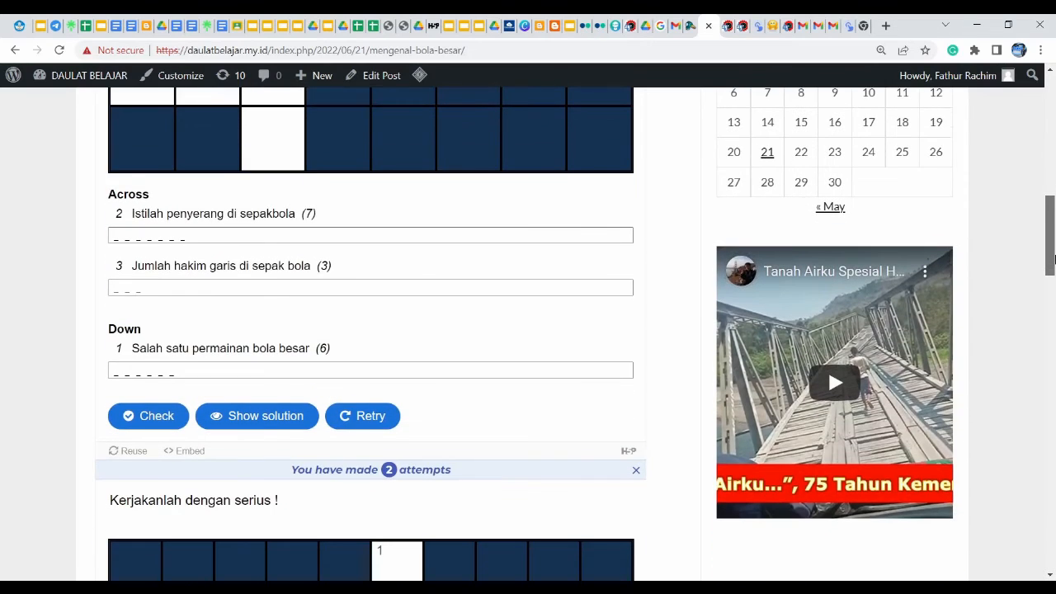
{"action": "left_click_drag", "start_coordinate": [1054, 259], "coordinate": [1053, 343]}
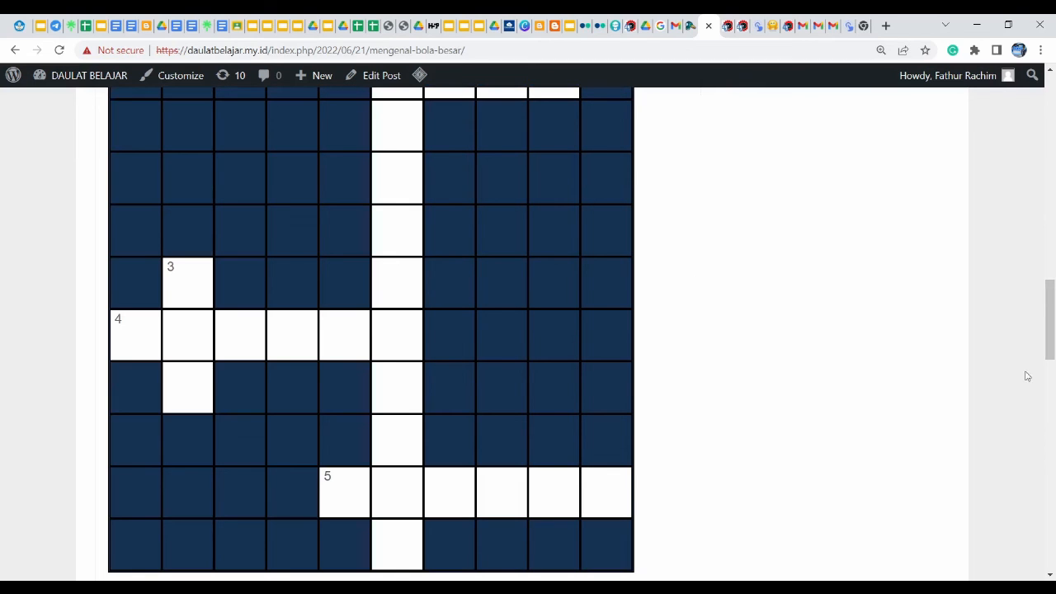
{"action": "left_click_drag", "start_coordinate": [1051, 351], "coordinate": [1042, 271]}
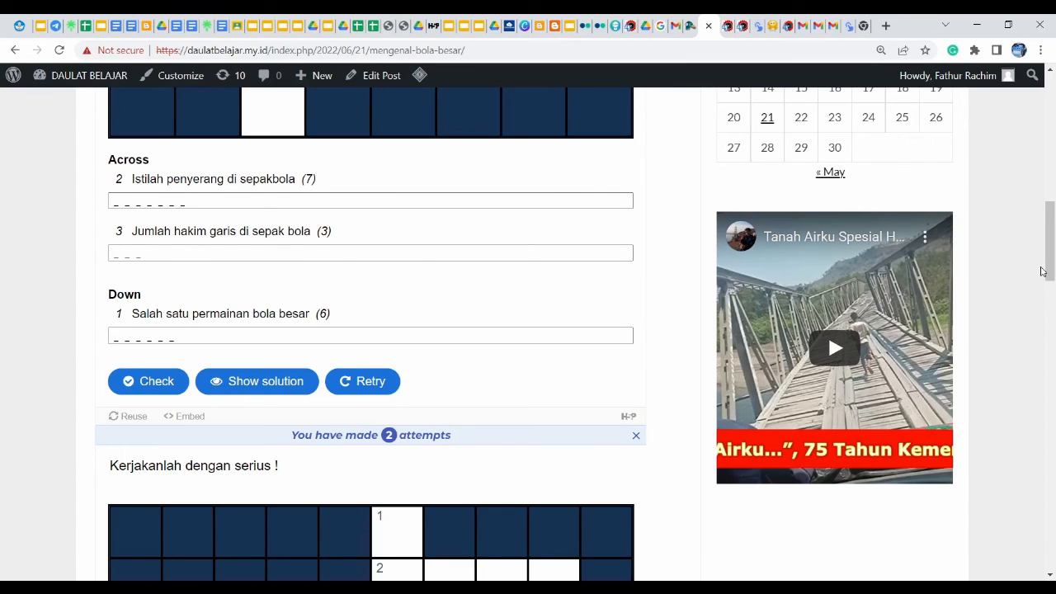
{"action": "left_click_drag", "start_coordinate": [1042, 271], "coordinate": [1048, 140]}
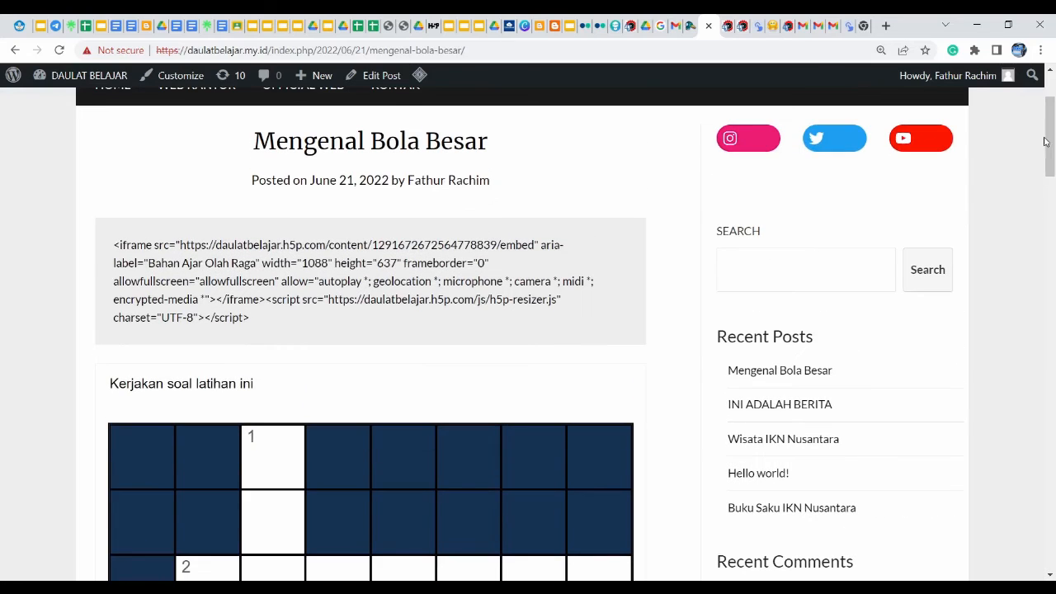
In the post editor, review the iframe code, Custom HTML block and [h5p id="1"] shortcode
{"action": "left_click", "coordinate": [726, 29]}
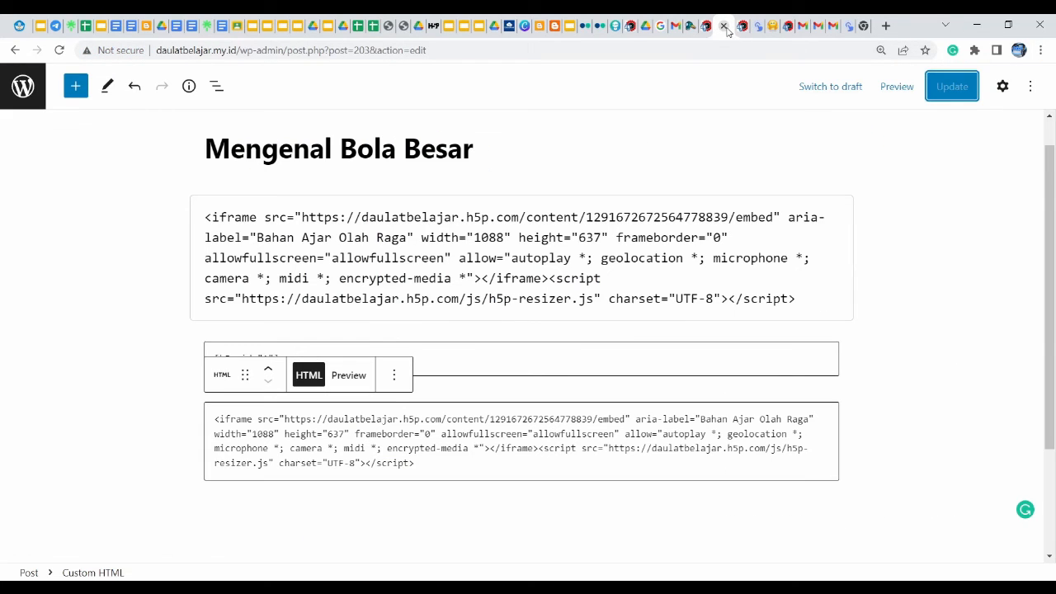
{"action": "left_click", "coordinate": [495, 329]}
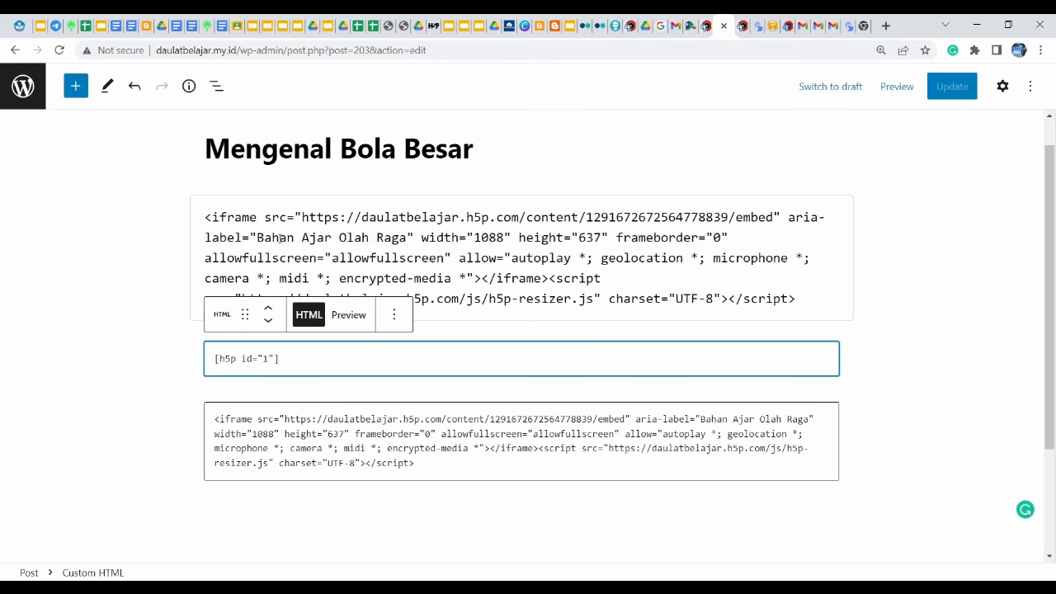
{"action": "left_click_drag", "start_coordinate": [206, 218], "coordinate": [797, 309]}
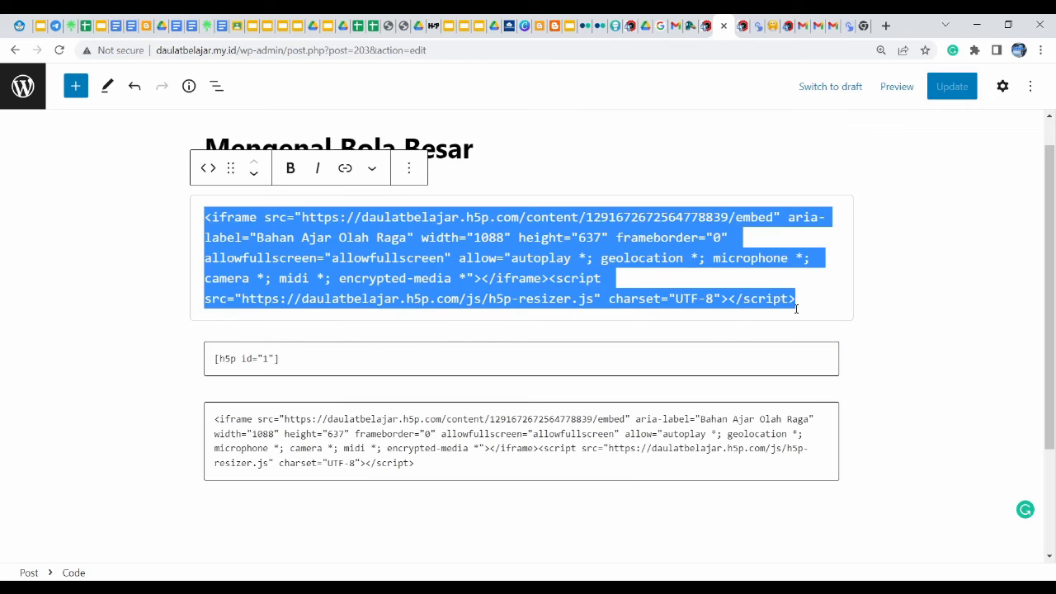
{"action": "left_click", "coordinate": [313, 503]}
{"action": "left_click", "coordinate": [305, 435]}
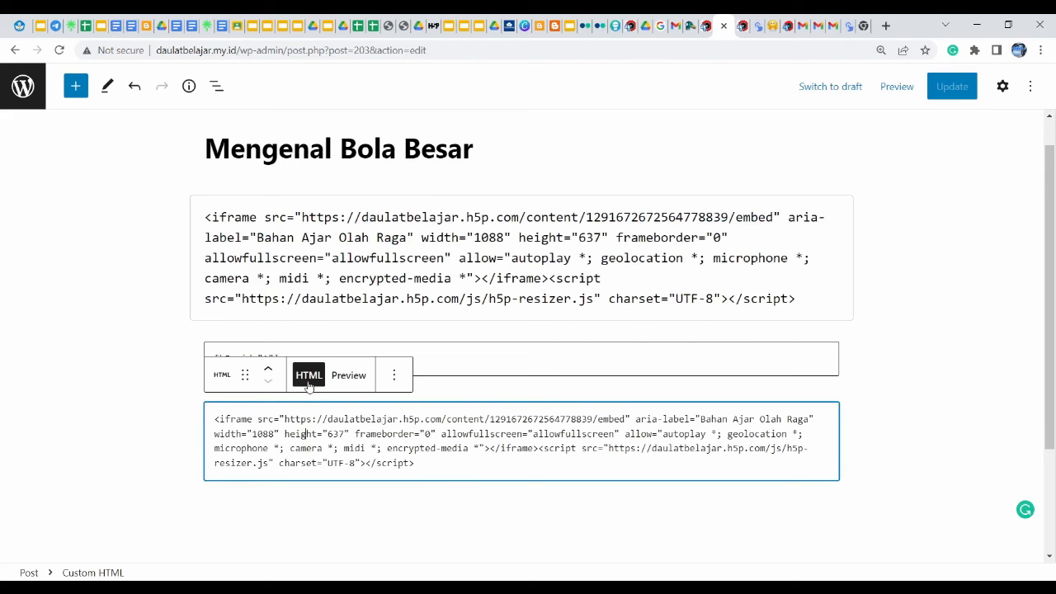
{"action": "left_click", "coordinate": [441, 358]}
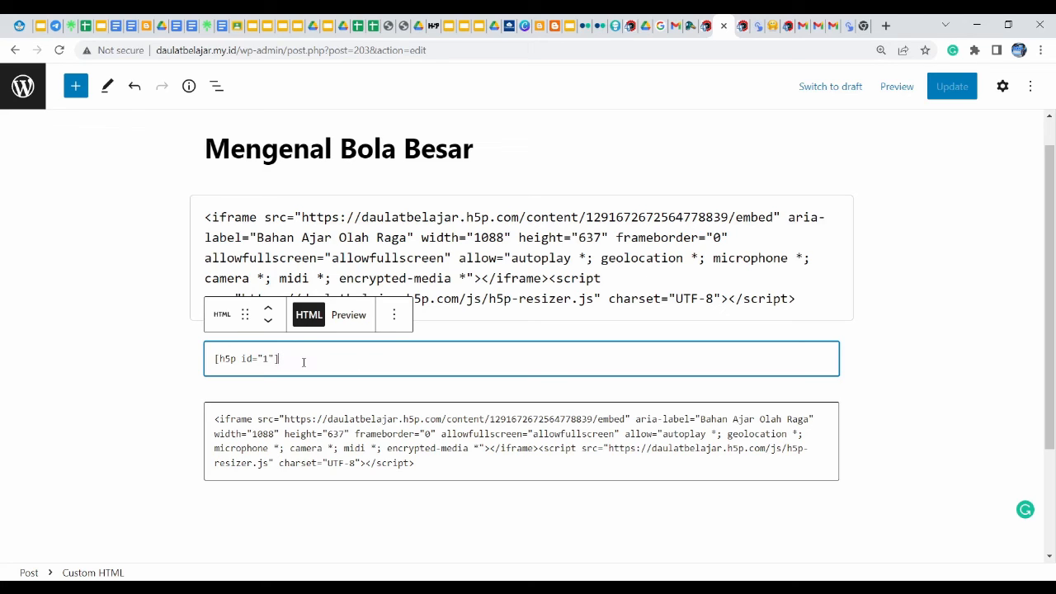
{"action": "left_click_drag", "start_coordinate": [304, 363], "coordinate": [212, 363]}
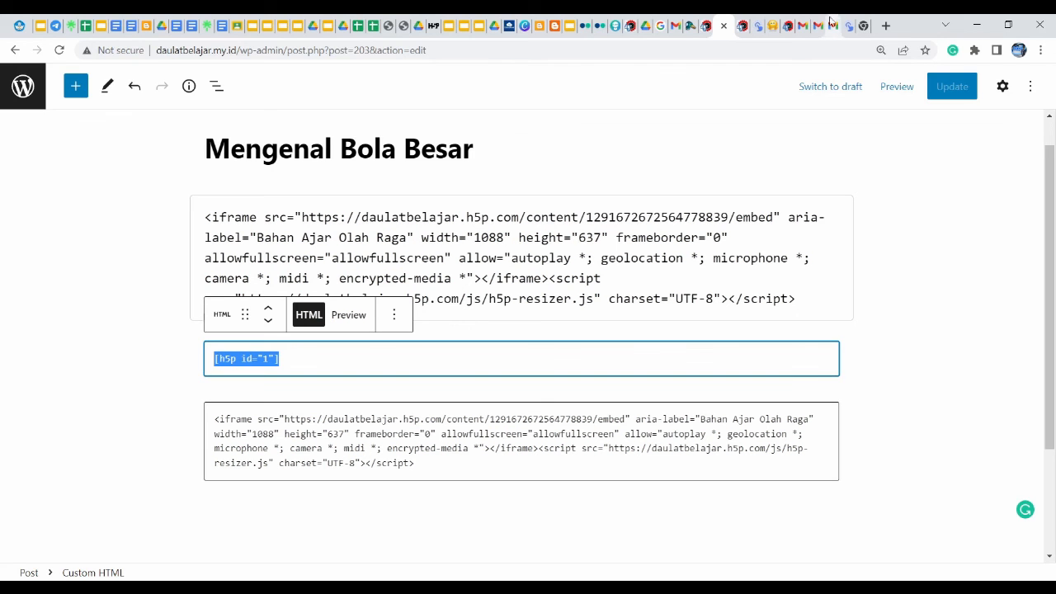
Glance at the preview and published-post tabs, then go back to the Posts list
{"action": "left_click", "coordinate": [742, 30]}
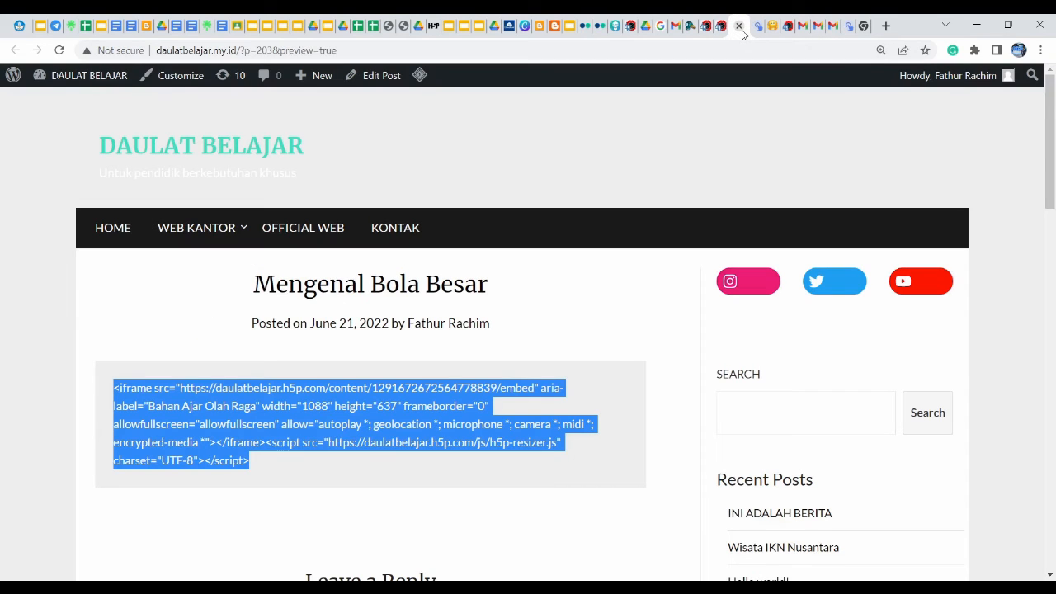
{"action": "left_click", "coordinate": [707, 28]}
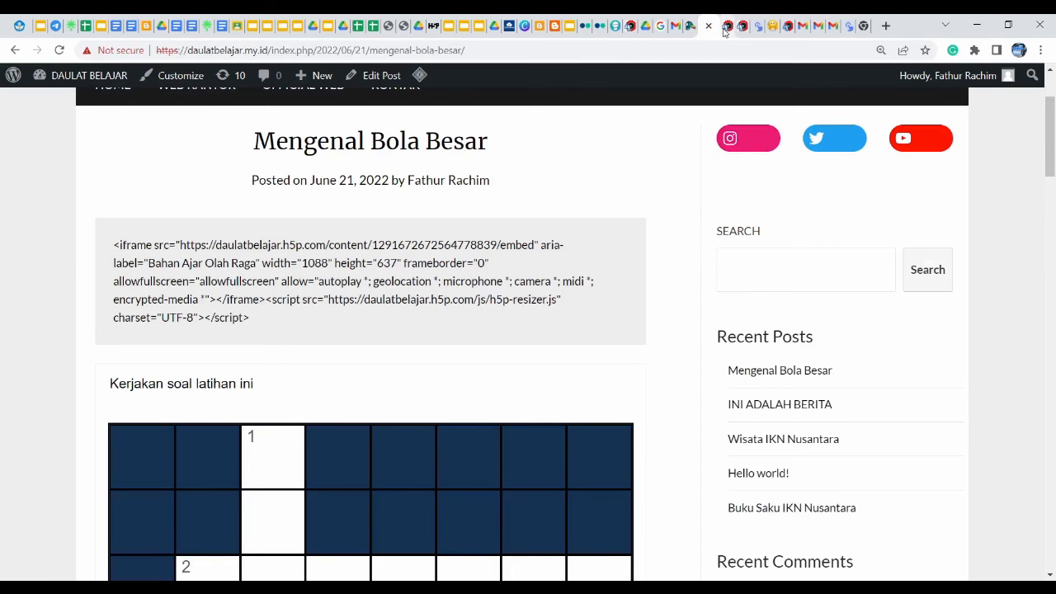
{"action": "left_click", "coordinate": [724, 31]}
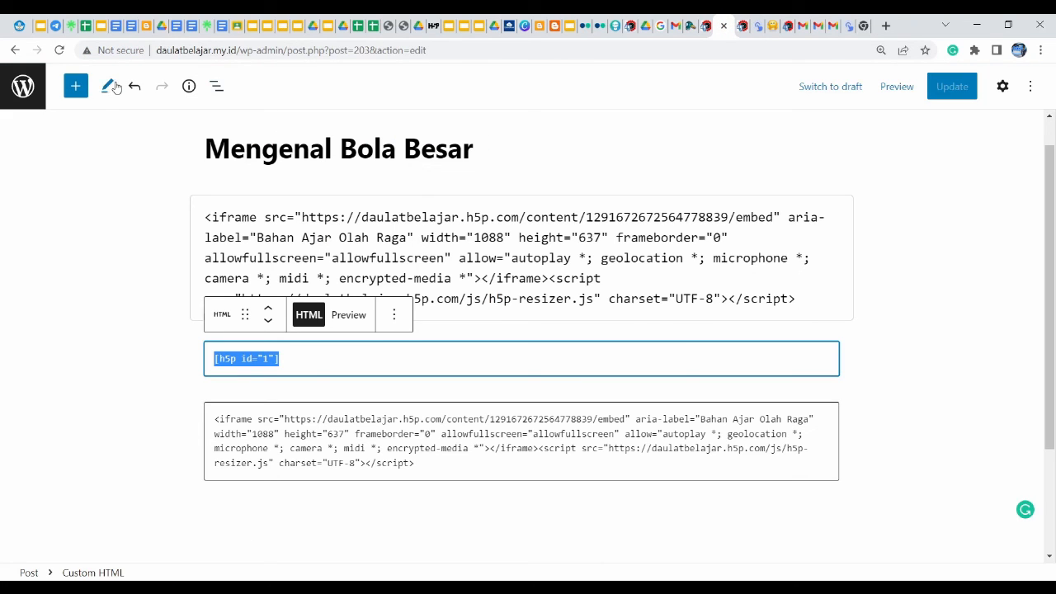
{"action": "left_click", "coordinate": [14, 50]}
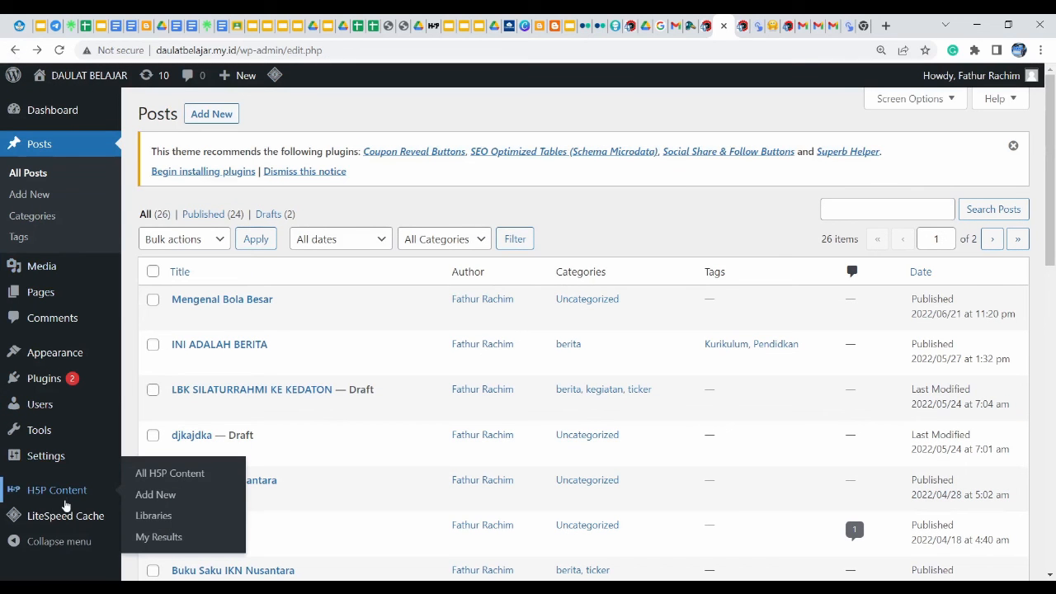
Select the Bola Besar crossword's [h5p id="1"] shortcode in the H5P content, then go to Posts
{"action": "left_click", "coordinate": [66, 505]}
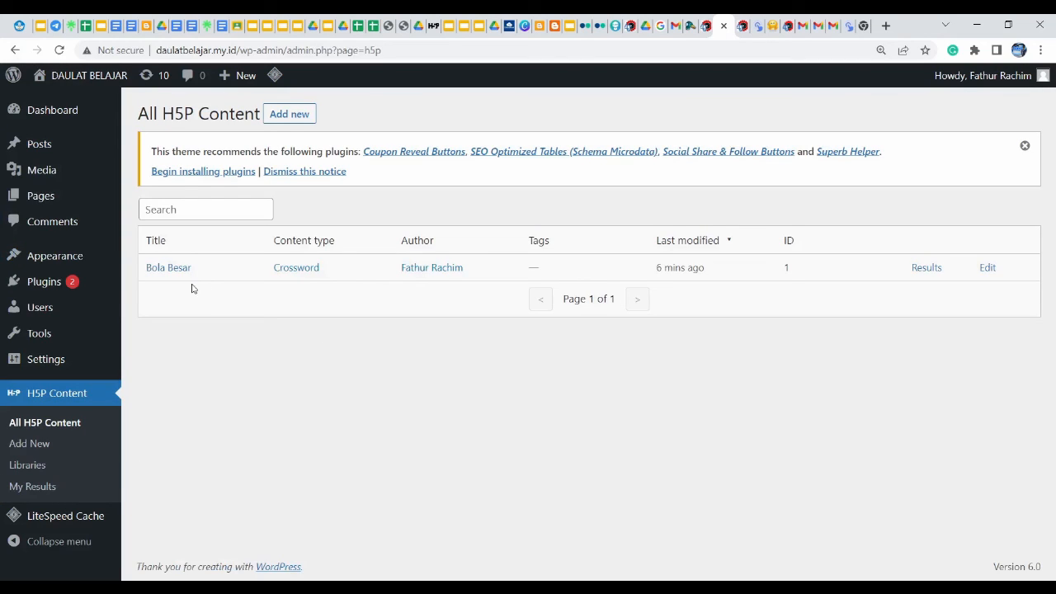
{"action": "left_click", "coordinate": [176, 277]}
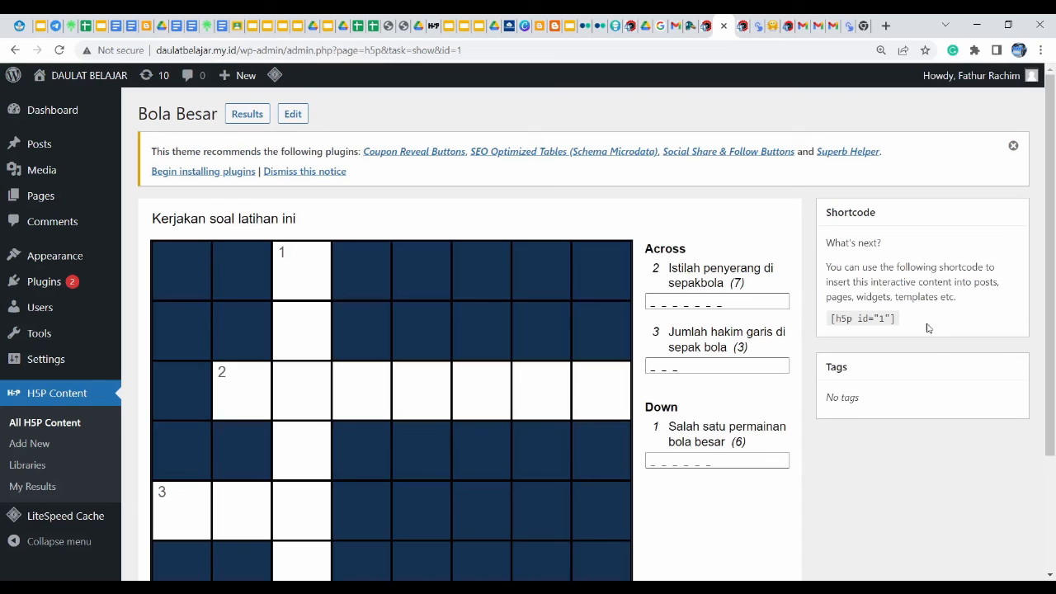
{"action": "left_click_drag", "start_coordinate": [921, 318], "coordinate": [857, 314]}
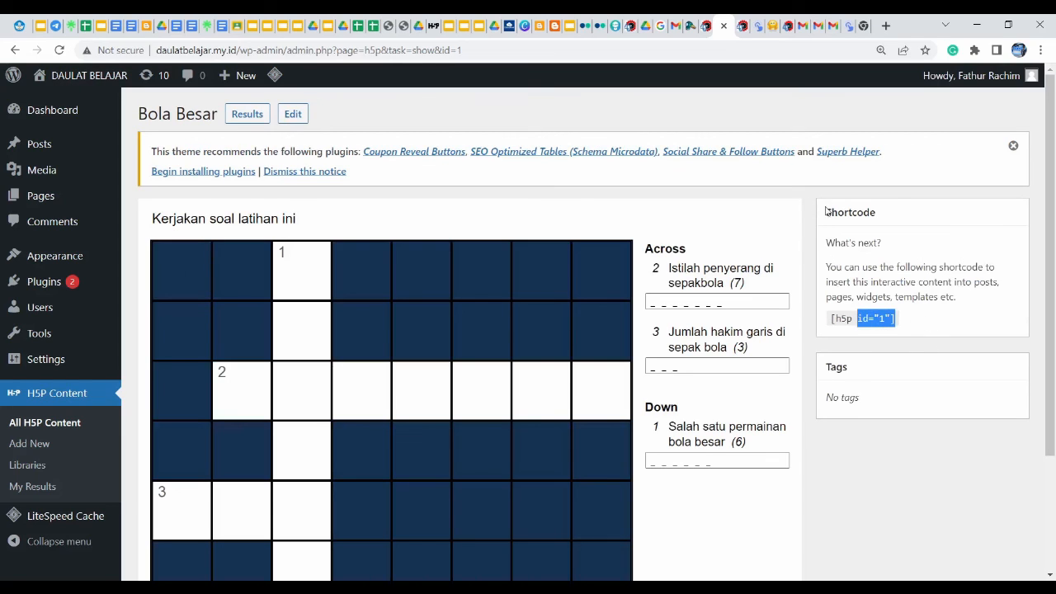
{"action": "left_click_drag", "start_coordinate": [826, 212], "coordinate": [896, 214]}
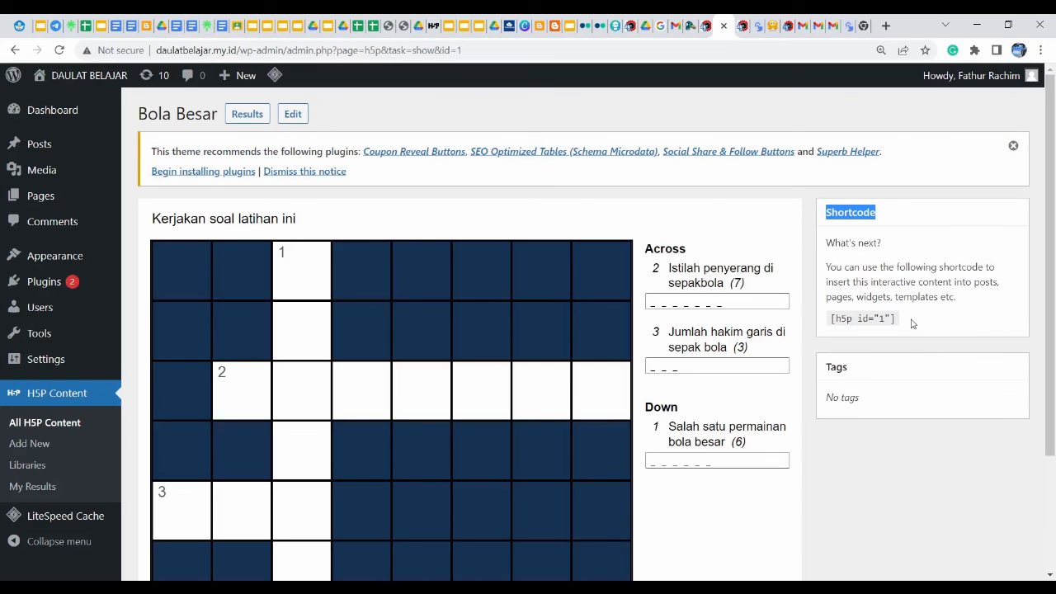
{"action": "left_click_drag", "start_coordinate": [903, 321], "coordinate": [830, 318]}
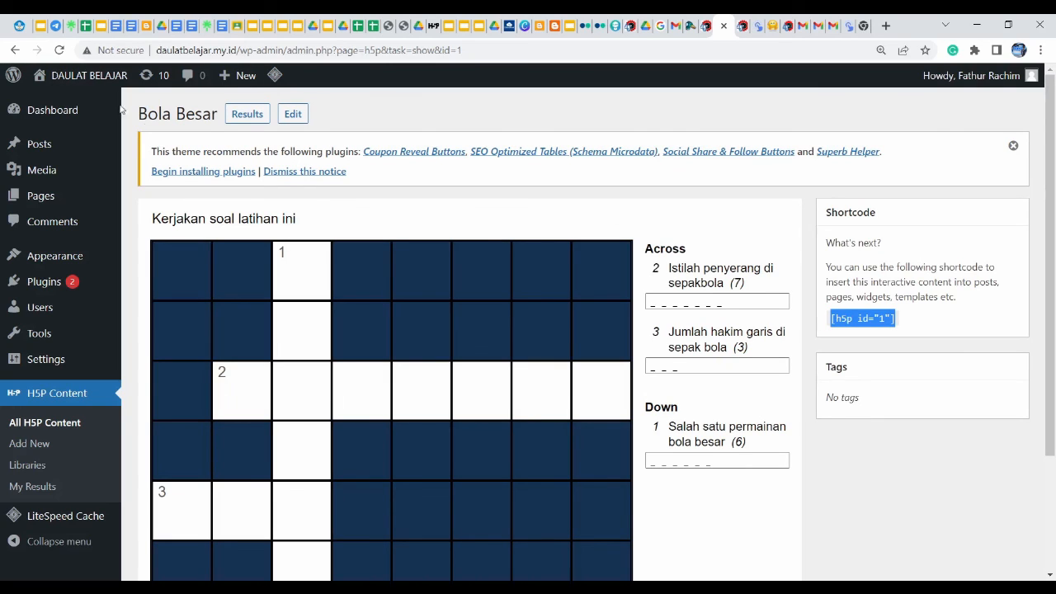
{"action": "left_click", "coordinate": [40, 145]}
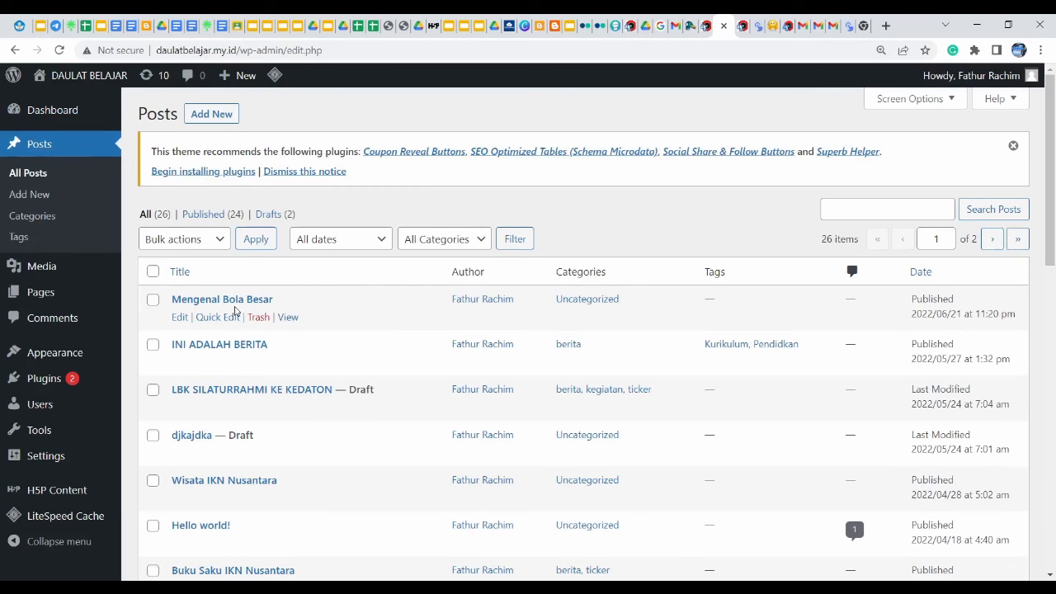
Edit the Mengenal Bola Besar post, bring up the add-block choices, then switch to the H5P library
{"action": "left_click", "coordinate": [176, 317]}
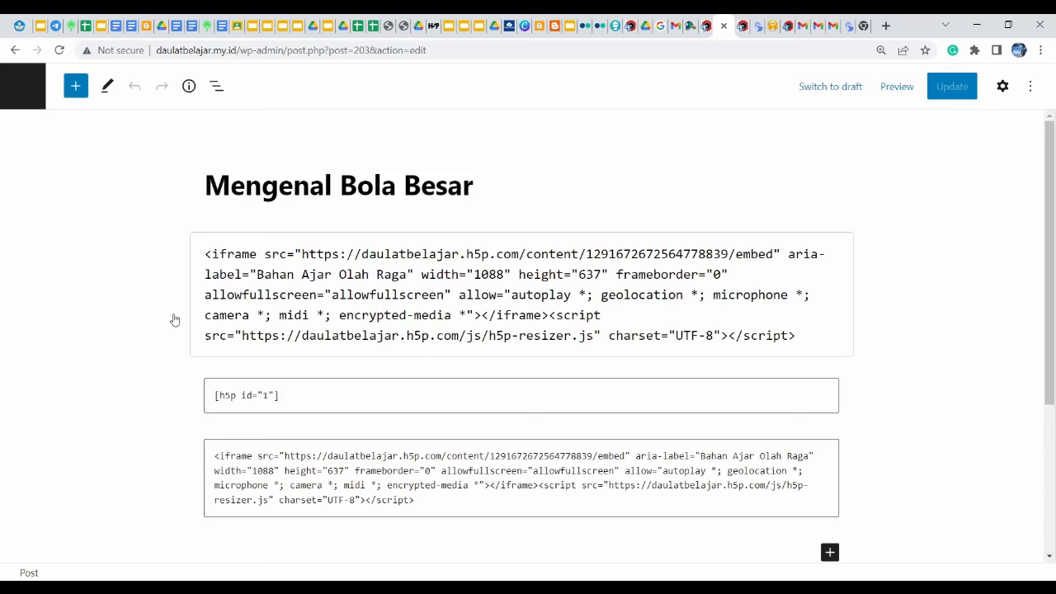
{"action": "left_click", "coordinate": [830, 554]}
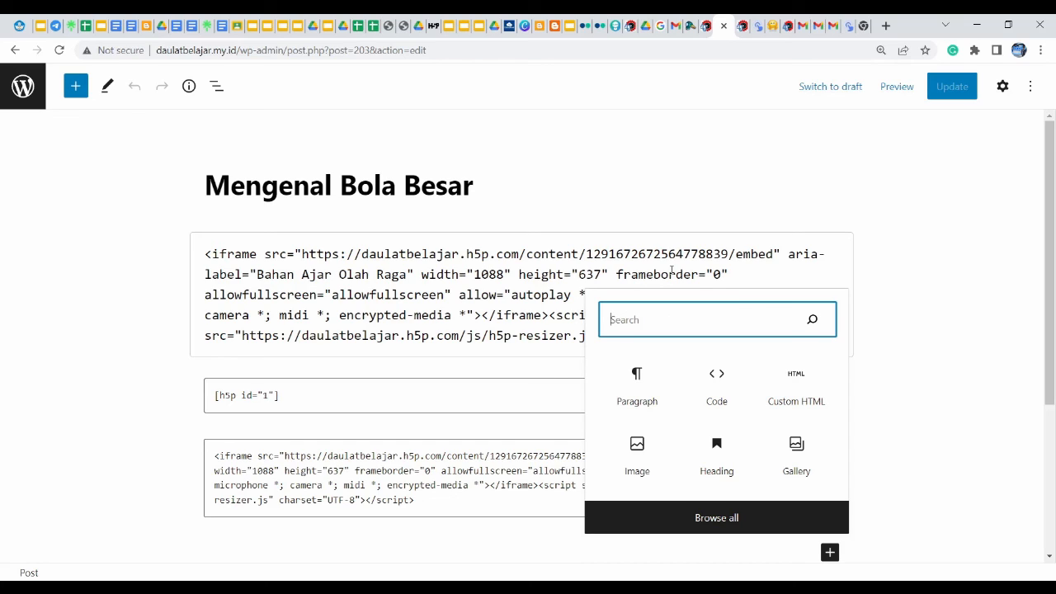
{"action": "left_click", "coordinate": [846, 28]}
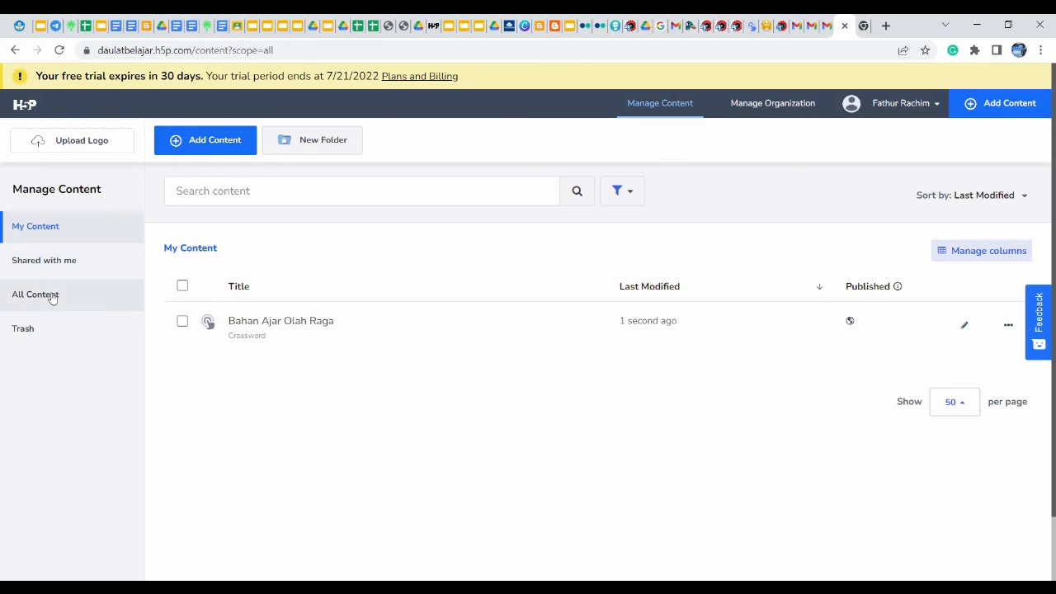
Reload Manage Content and load the H5P site's base address
{"action": "left_click", "coordinate": [658, 108]}
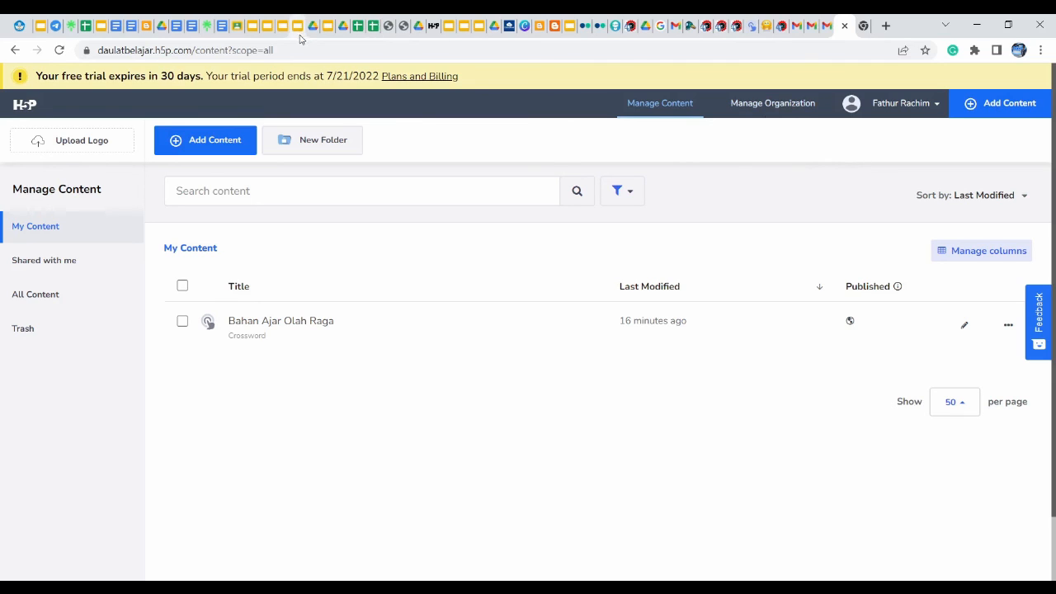
{"action": "left_click_drag", "start_coordinate": [297, 50], "coordinate": [198, 50]}
{"action": "key", "text": "BackSpace"}
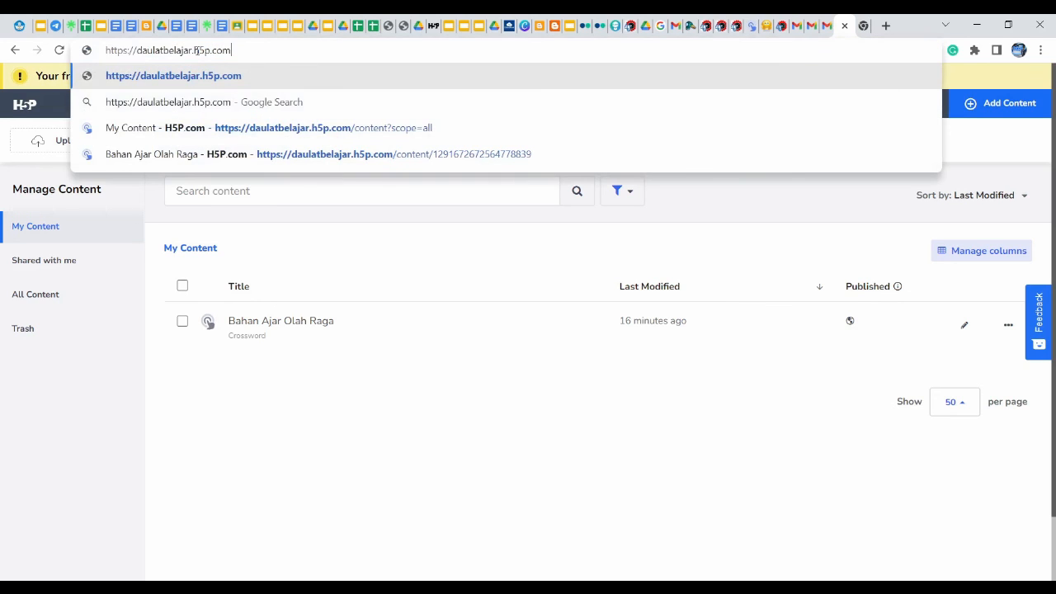
{"action": "key", "text": "Return"}
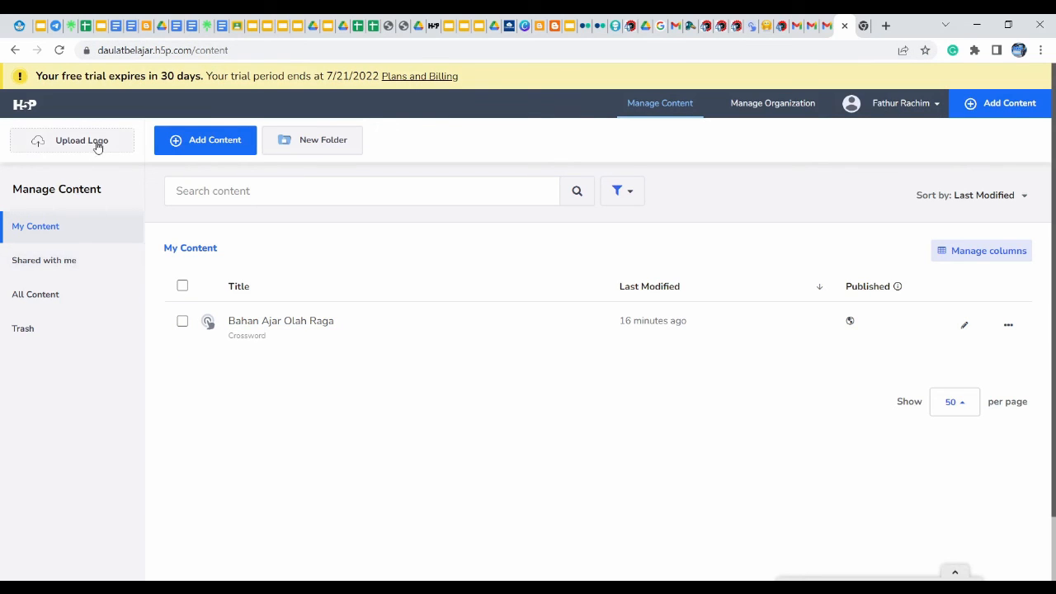
Start new H5P content of type Drag and Drop, then open a blank browser tab
{"action": "left_click", "coordinate": [214, 146]}
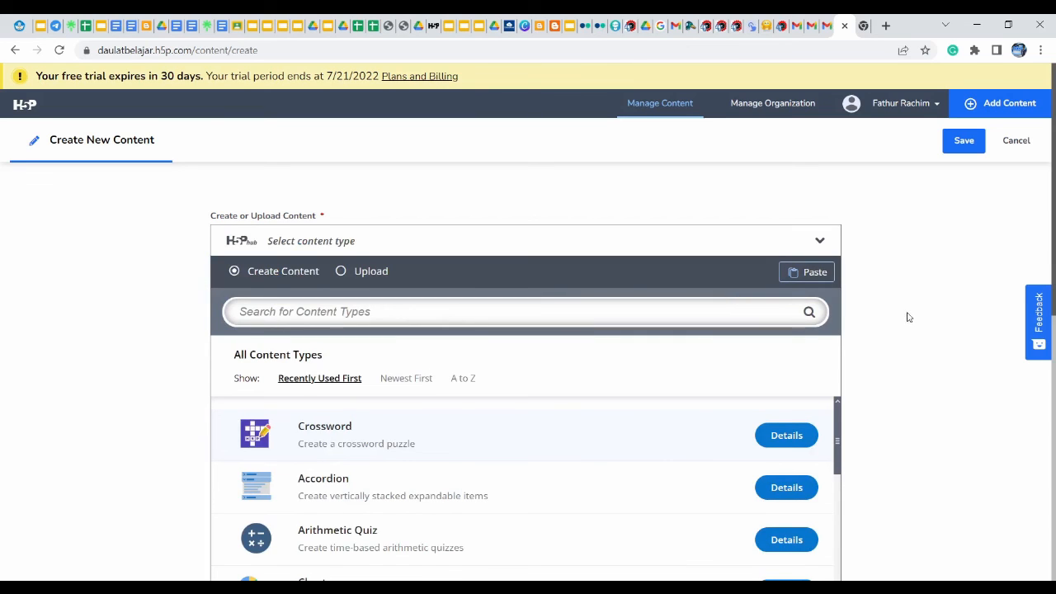
{"action": "left_click_drag", "start_coordinate": [1054, 241], "coordinate": [1054, 338]}
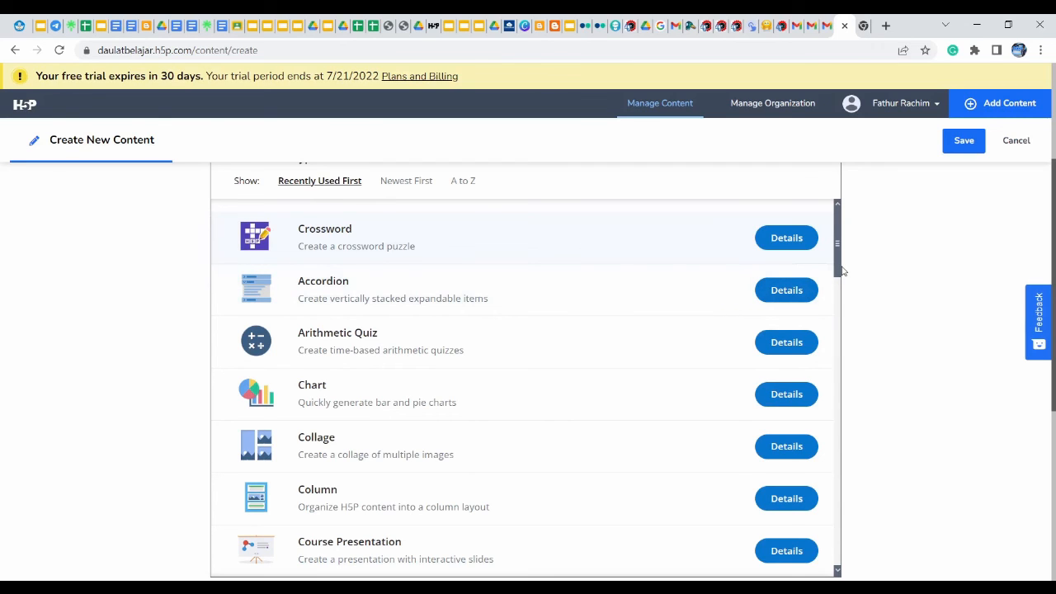
{"action": "left_click_drag", "start_coordinate": [838, 266], "coordinate": [839, 316]}
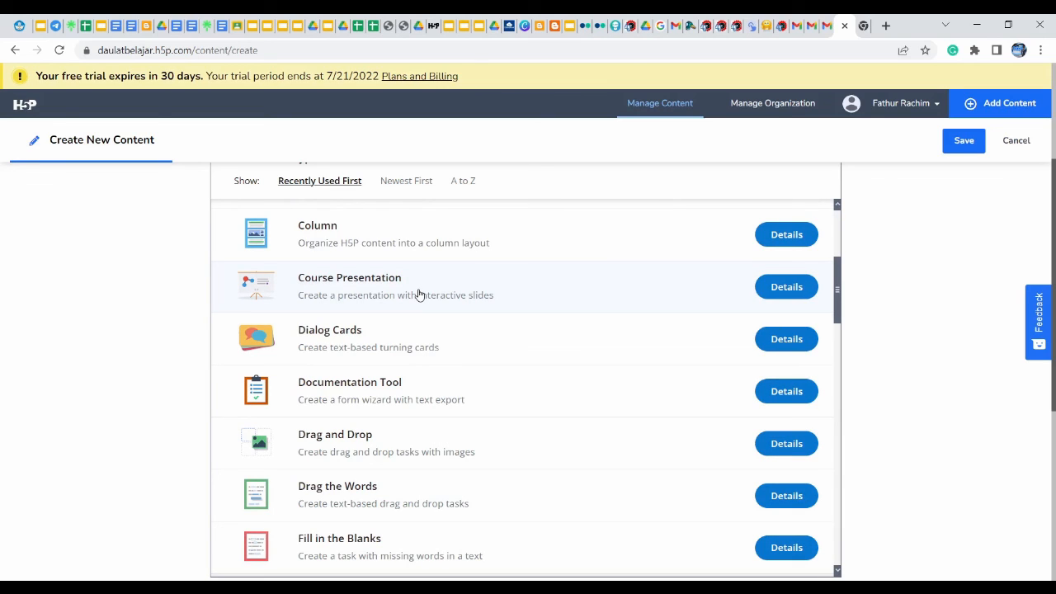
{"action": "left_click", "coordinate": [350, 450]}
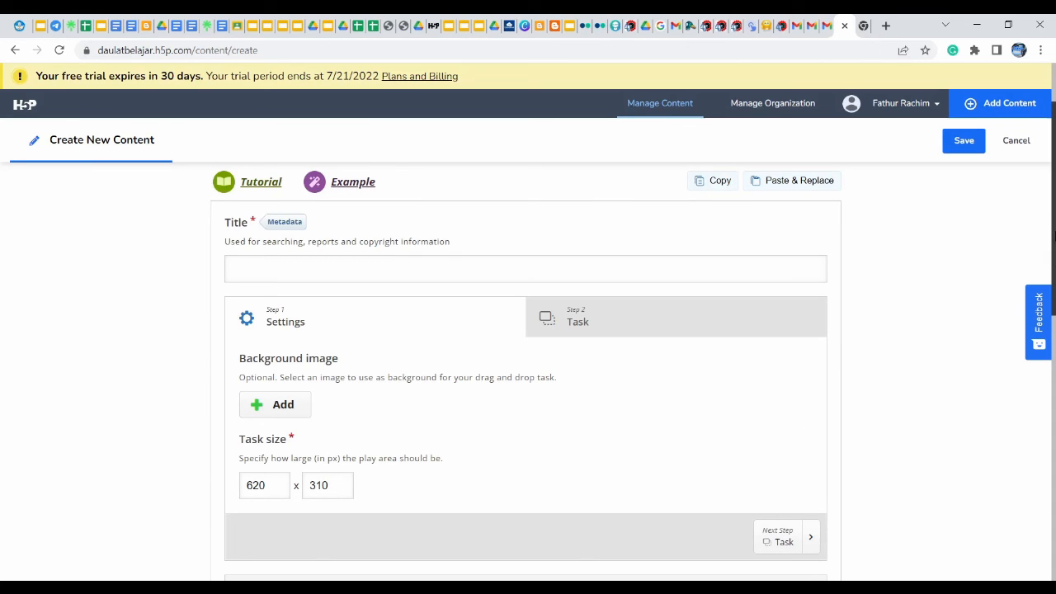
{"action": "left_click_drag", "start_coordinate": [1054, 237], "coordinate": [1054, 285]}
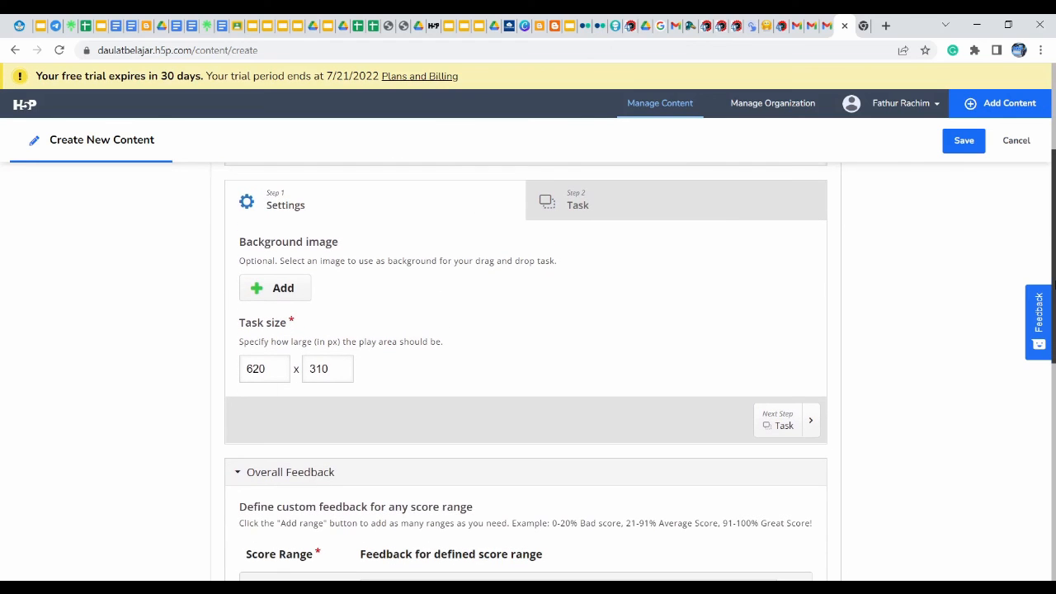
{"action": "left_click", "coordinate": [886, 26]}
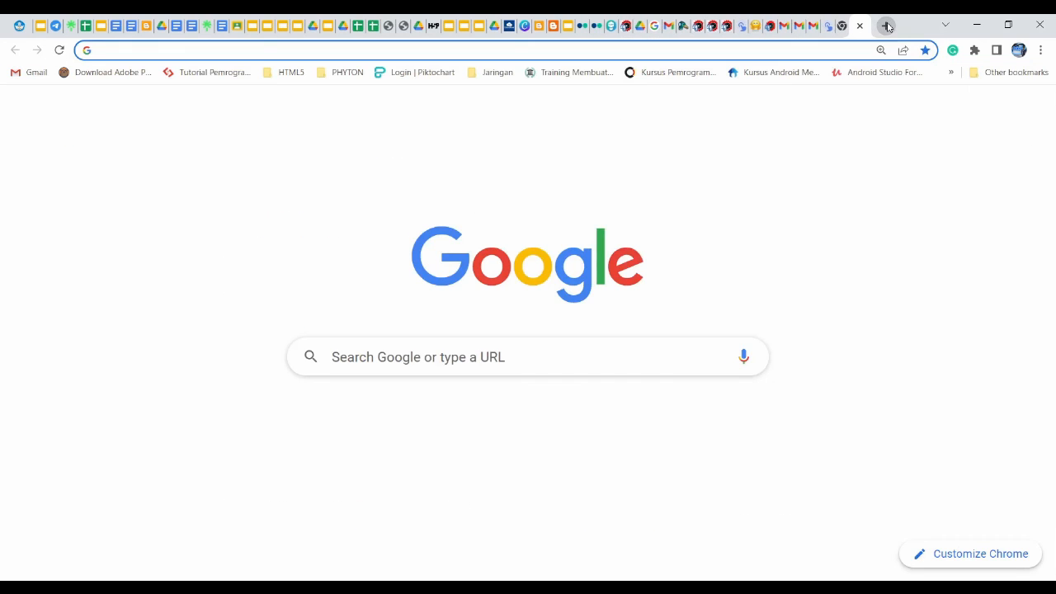
Go to h5p.org and open Drag and Drop from the full list of content types
{"action": "type", "text": "h"}
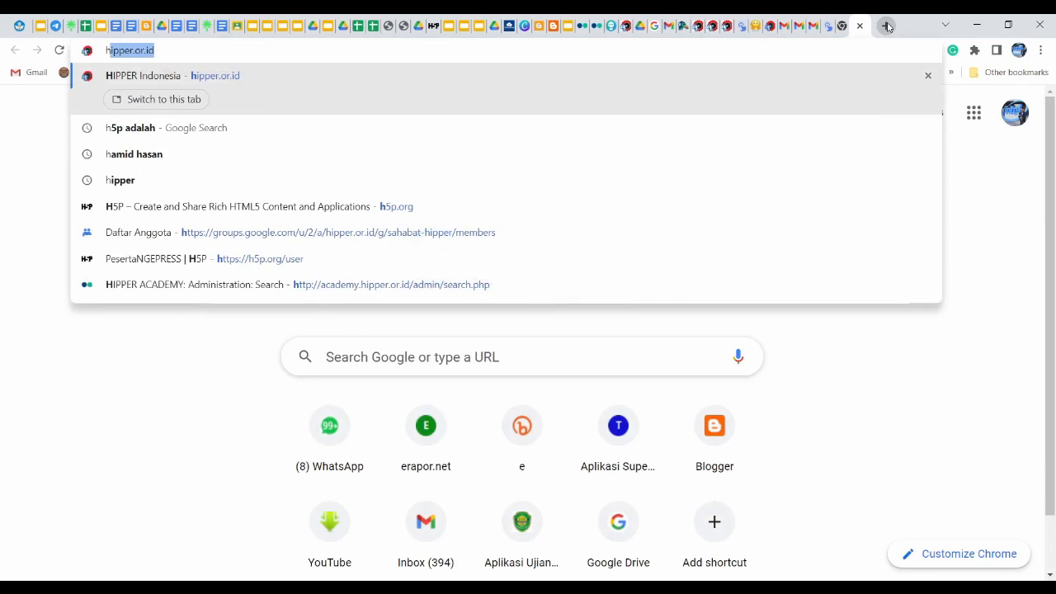
{"action": "type", "text": "5p.org"}
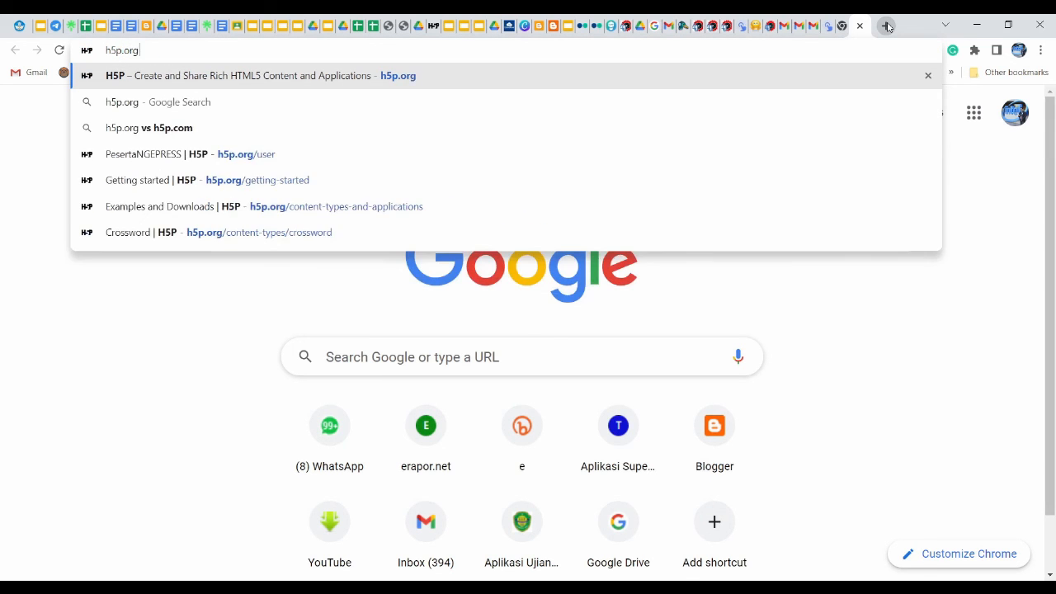
{"action": "key", "text": "Return"}
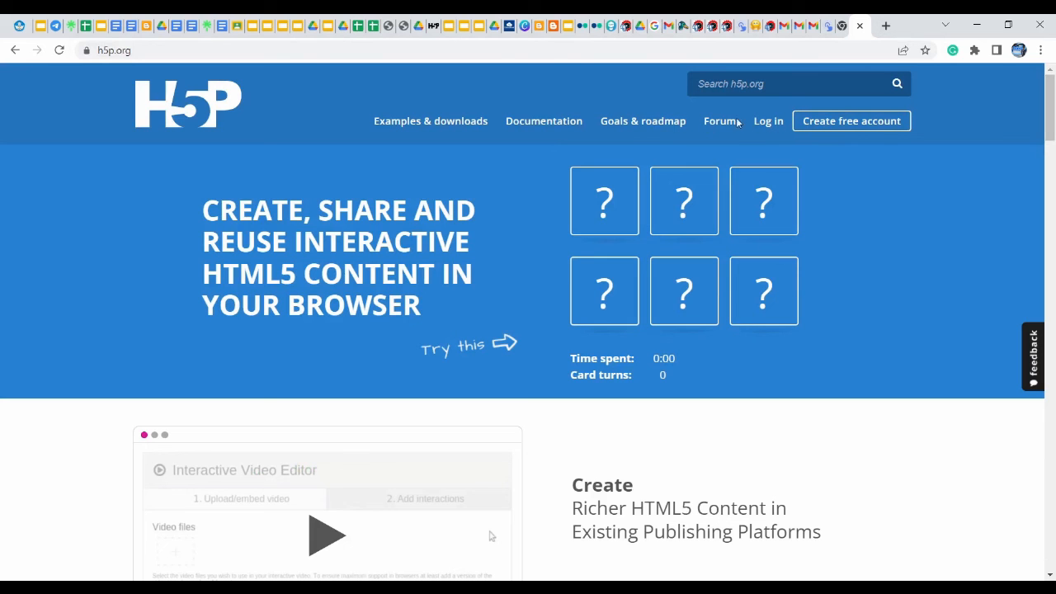
{"action": "left_click_drag", "start_coordinate": [1054, 125], "coordinate": [1054, 348]}
{"action": "left_click", "coordinate": [530, 261]}
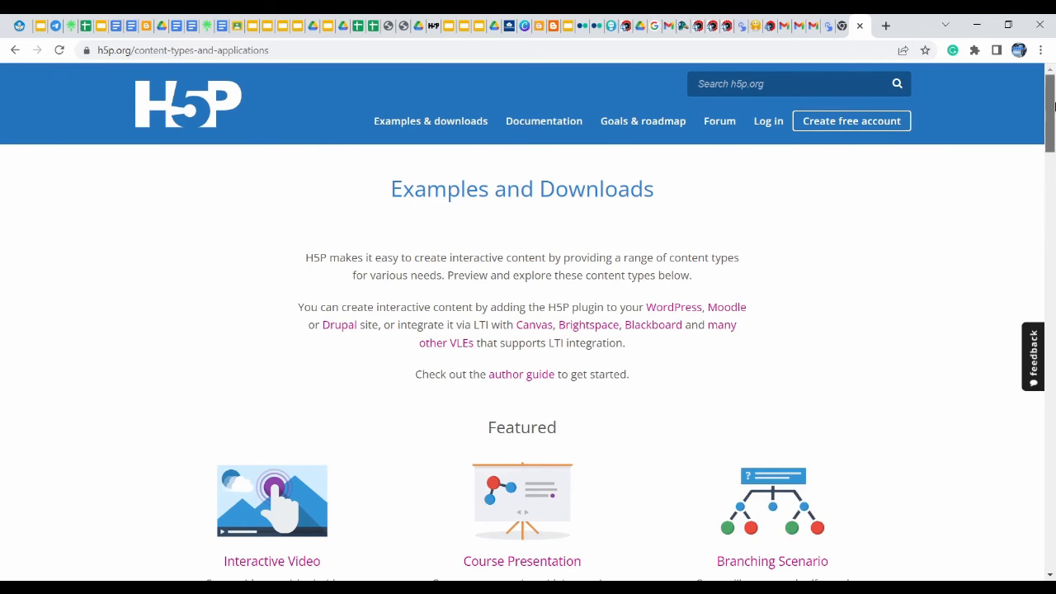
{"action": "left_click_drag", "start_coordinate": [1053, 107], "coordinate": [1054, 204]}
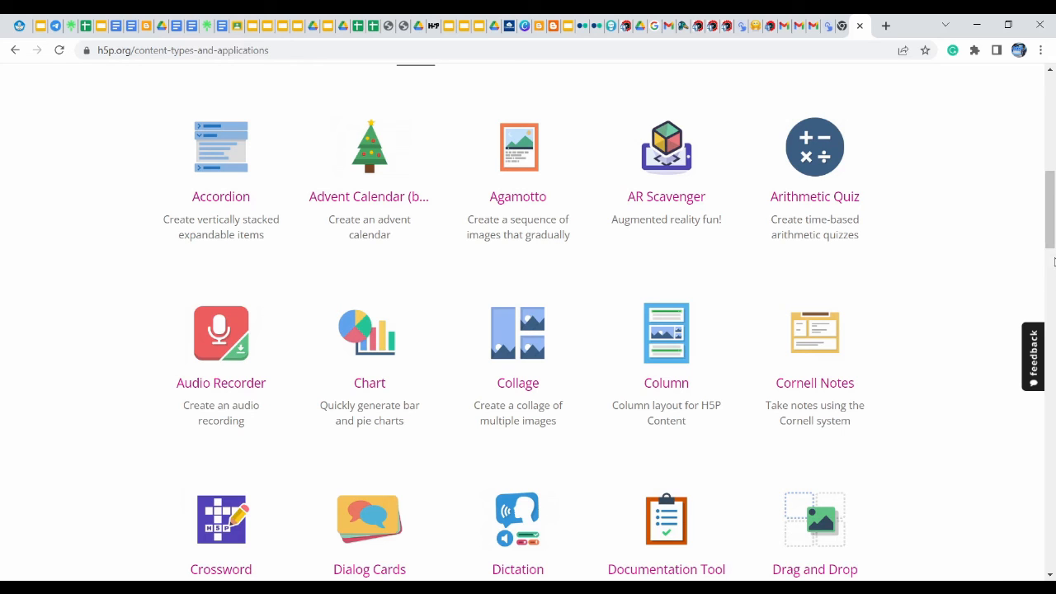
{"action": "left_click_drag", "start_coordinate": [1054, 234], "coordinate": [1053, 272]}
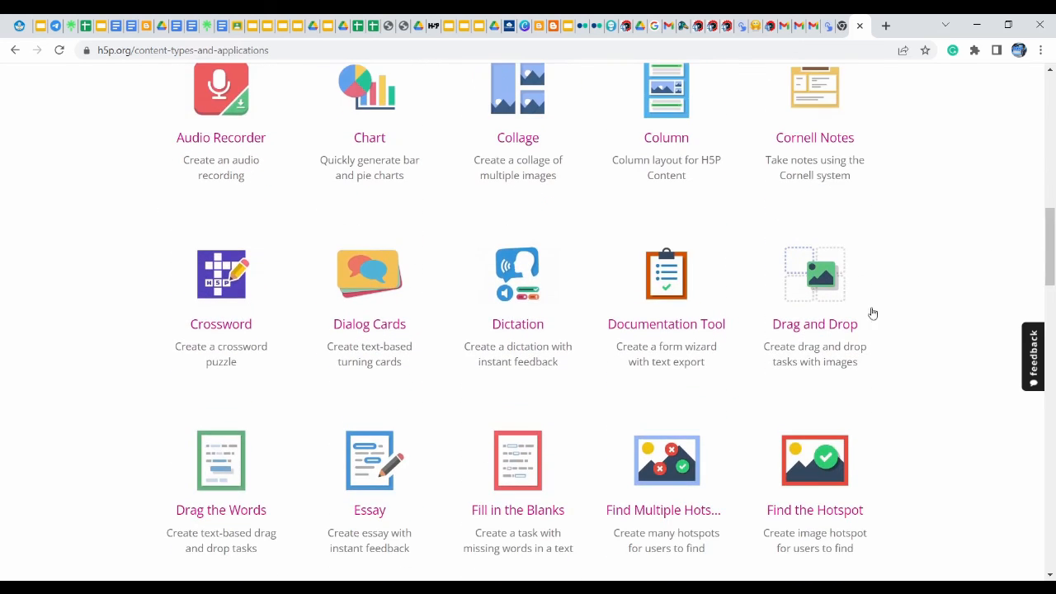
{"action": "left_click", "coordinate": [827, 325]}
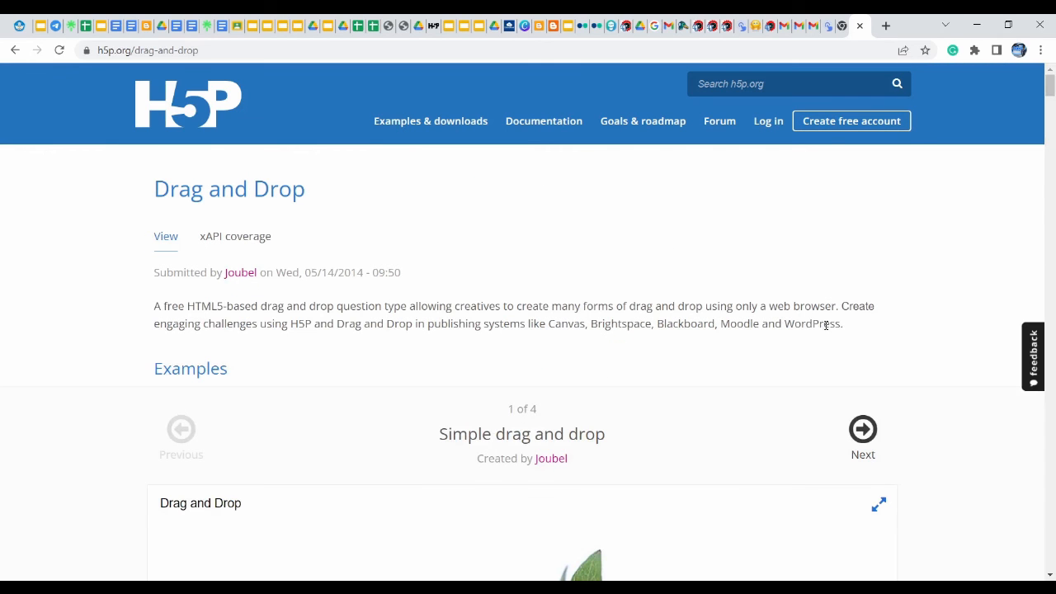
Drag the Vaccinium, Fragaria and Rubus labels onto the strawberry image
{"action": "left_click_drag", "start_coordinate": [1053, 72], "coordinate": [1054, 98]}
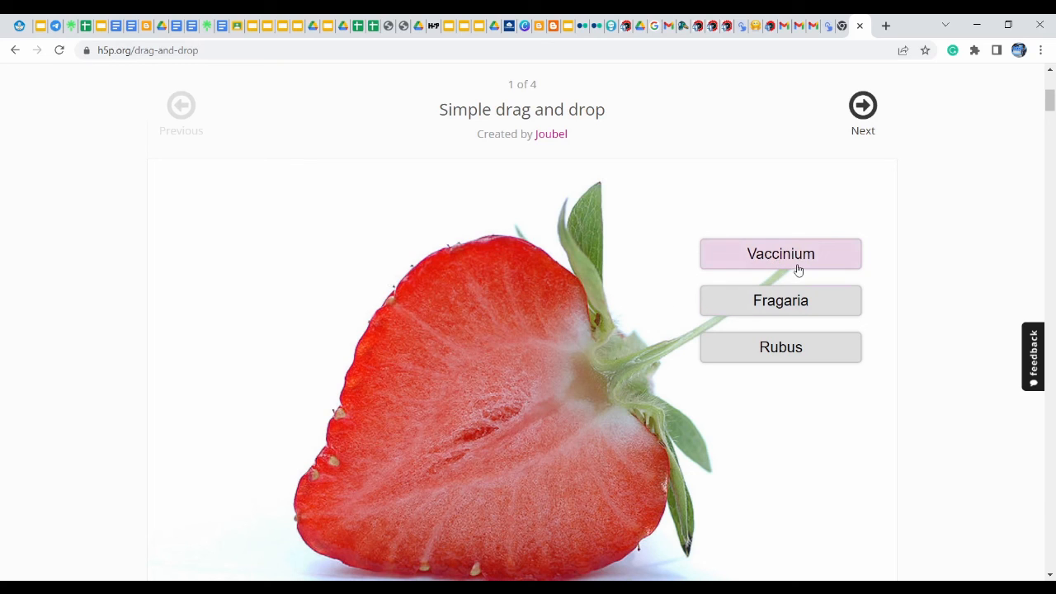
{"action": "left_click_drag", "start_coordinate": [798, 270], "coordinate": [548, 370]}
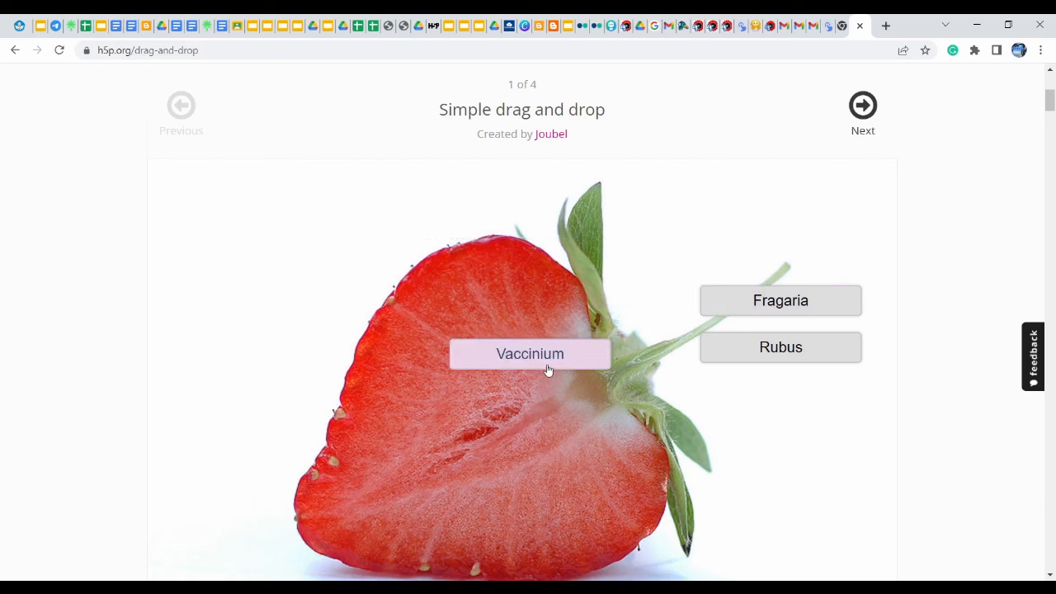
{"action": "mouse_move", "coordinate": [1054, 106]}
{"action": "left_mouse_down"}
{"action": "mouse_move", "coordinate": [1054, 125]}
{"action": "mouse_move", "coordinate": [1054, 102]}
{"action": "left_mouse_up"}
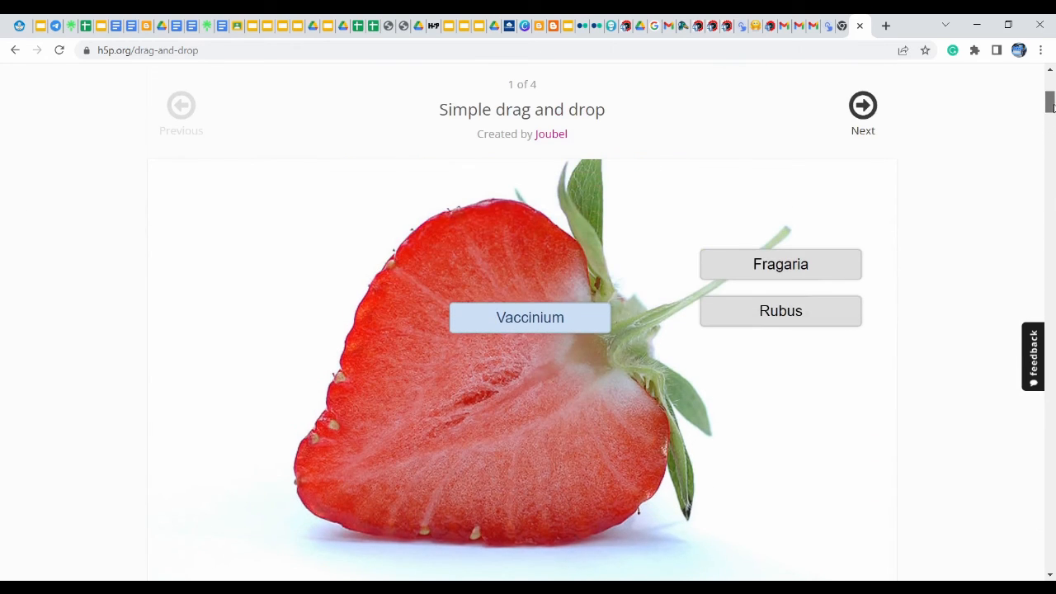
{"action": "left_click_drag", "start_coordinate": [803, 268], "coordinate": [553, 461]}
{"action": "left_click_drag", "start_coordinate": [779, 322], "coordinate": [391, 386]}
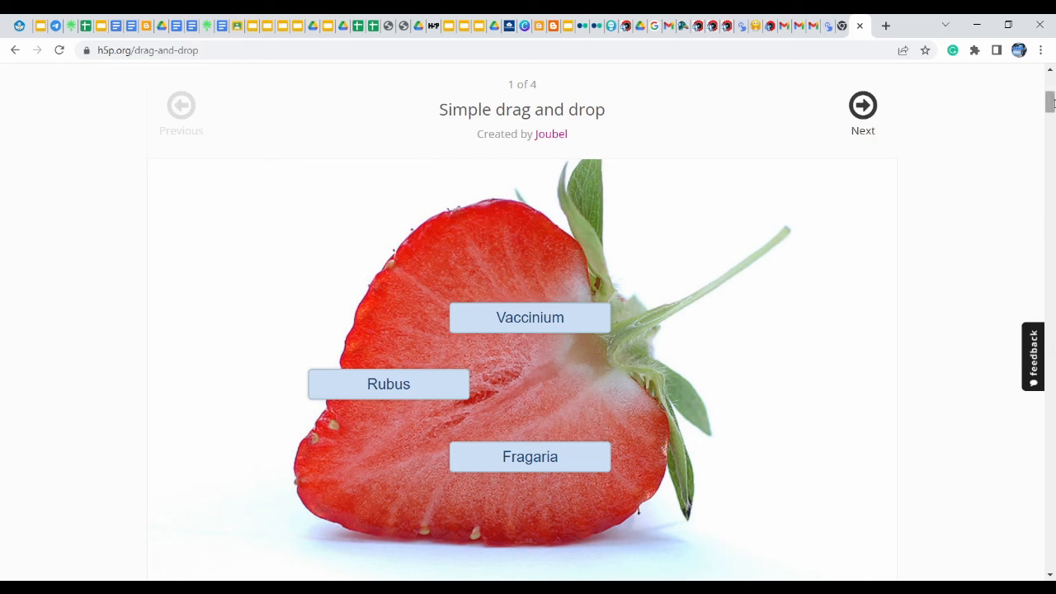
Advance to the Chessboard Setup example and return to its top
{"action": "scroll", "coordinate": [889, 129], "scroll_direction": "down", "scroll_amount": 2}
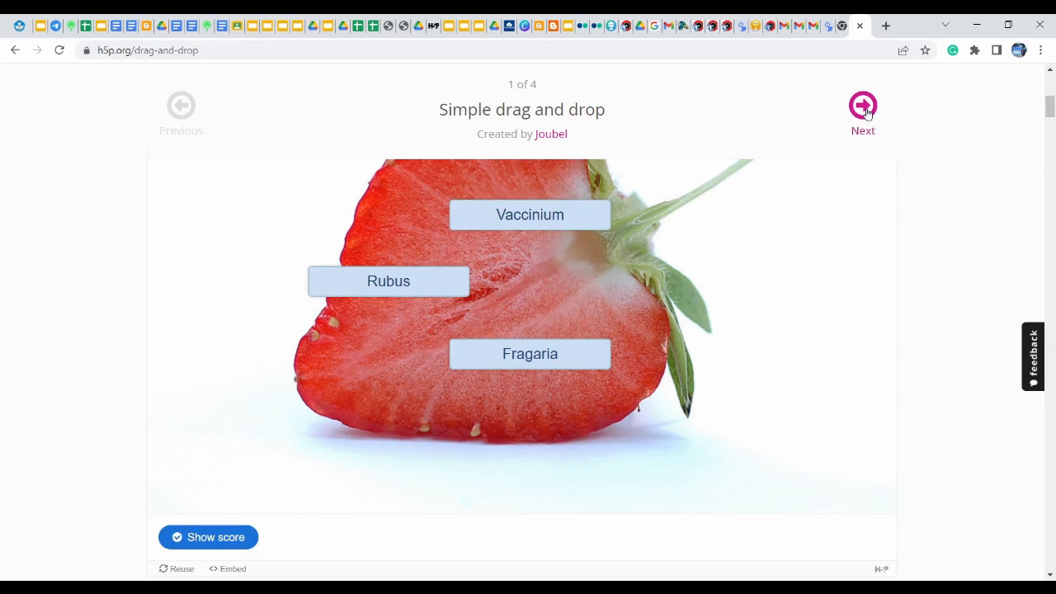
{"action": "left_click", "coordinate": [864, 111]}
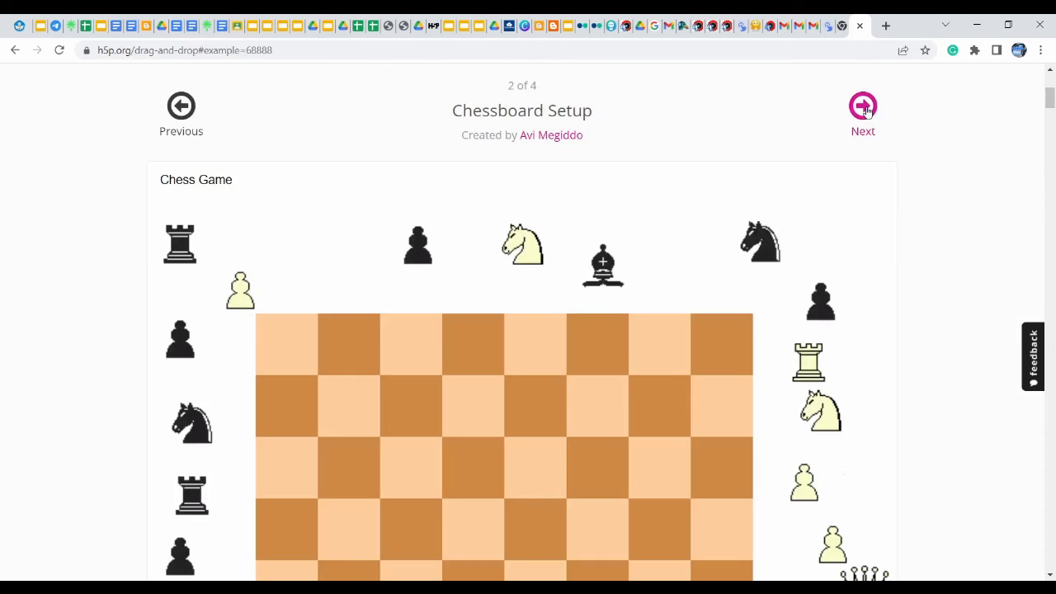
{"action": "mouse_move", "coordinate": [1051, 103]}
{"action": "left_mouse_down"}
{"action": "mouse_move", "coordinate": [1053, 157]}
{"action": "mouse_move", "coordinate": [1052, 91]}
{"action": "left_mouse_up"}
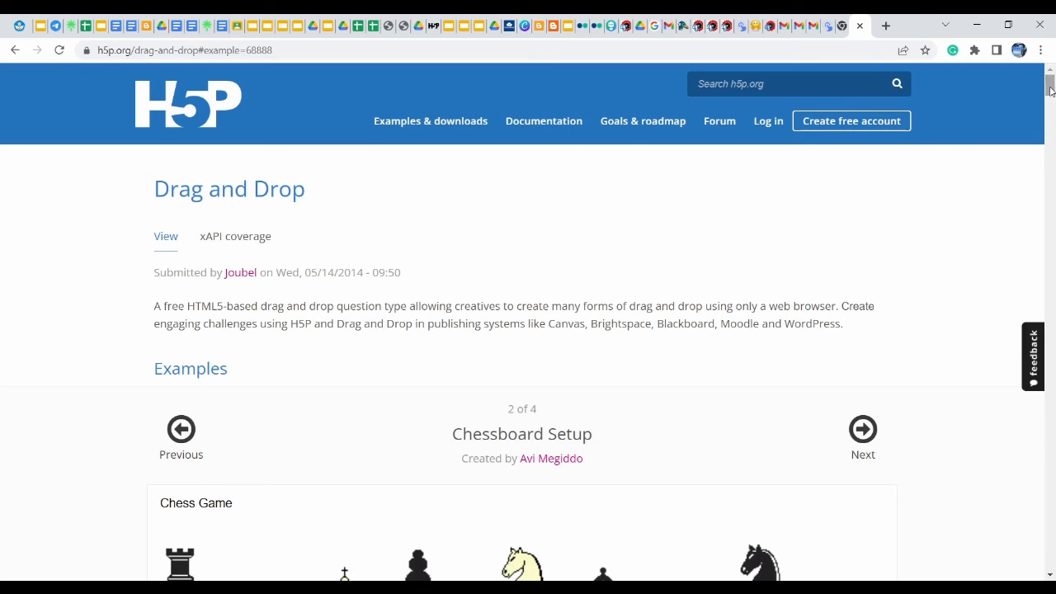